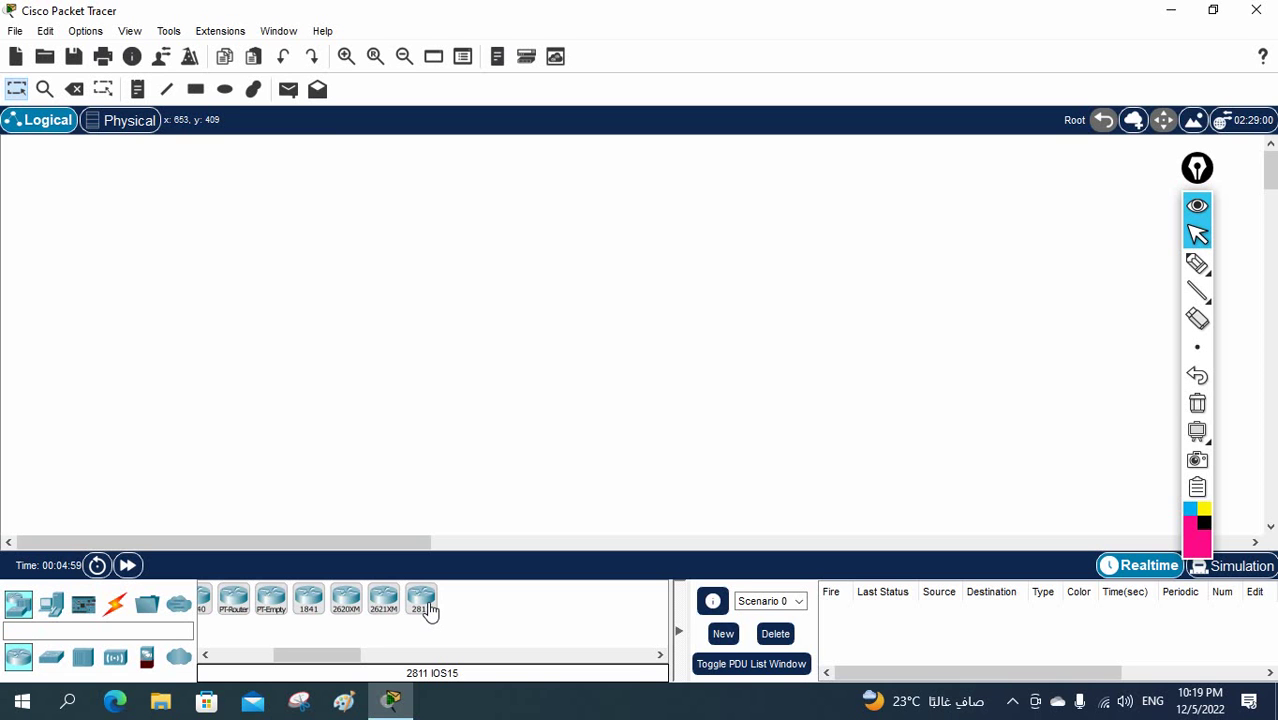
Place two 2811 routers side by side near the top of the logical workspace
left_click_drag(422, 603, 380, 229)
left_click_drag(422, 603, 563, 230)
left_click_drag(307, 177, 498, 182)
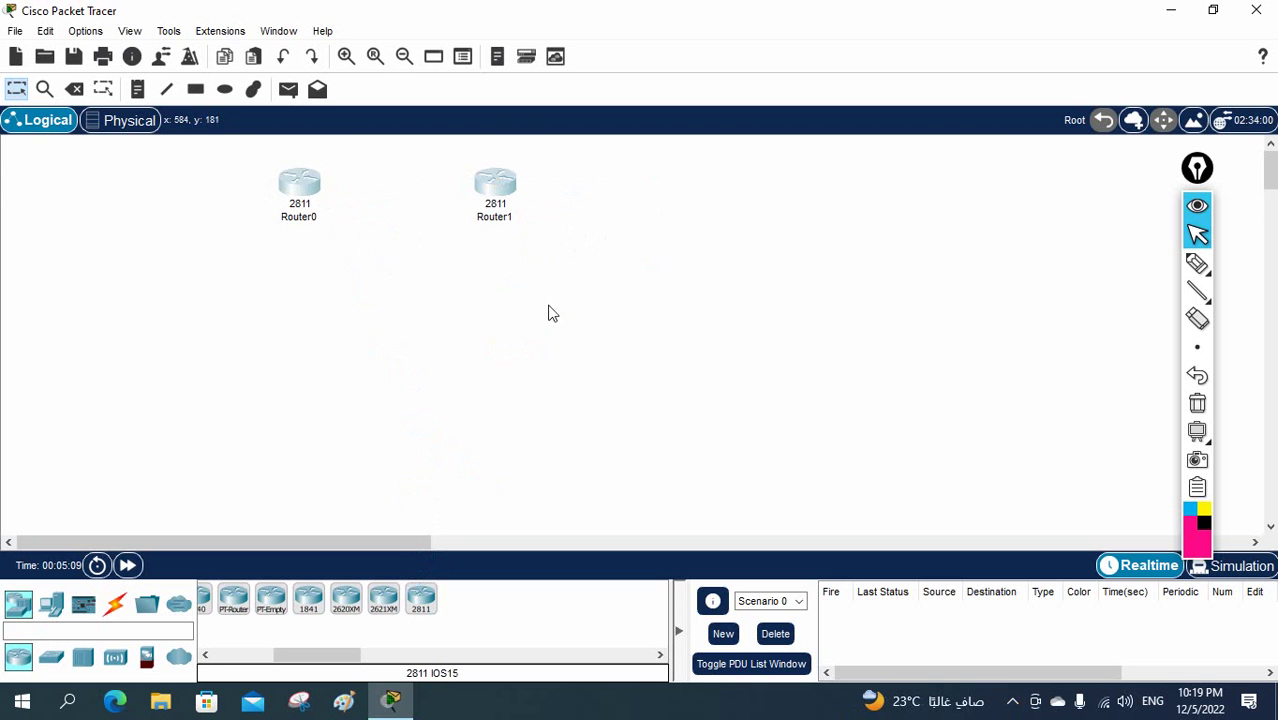
left_click(548, 314)
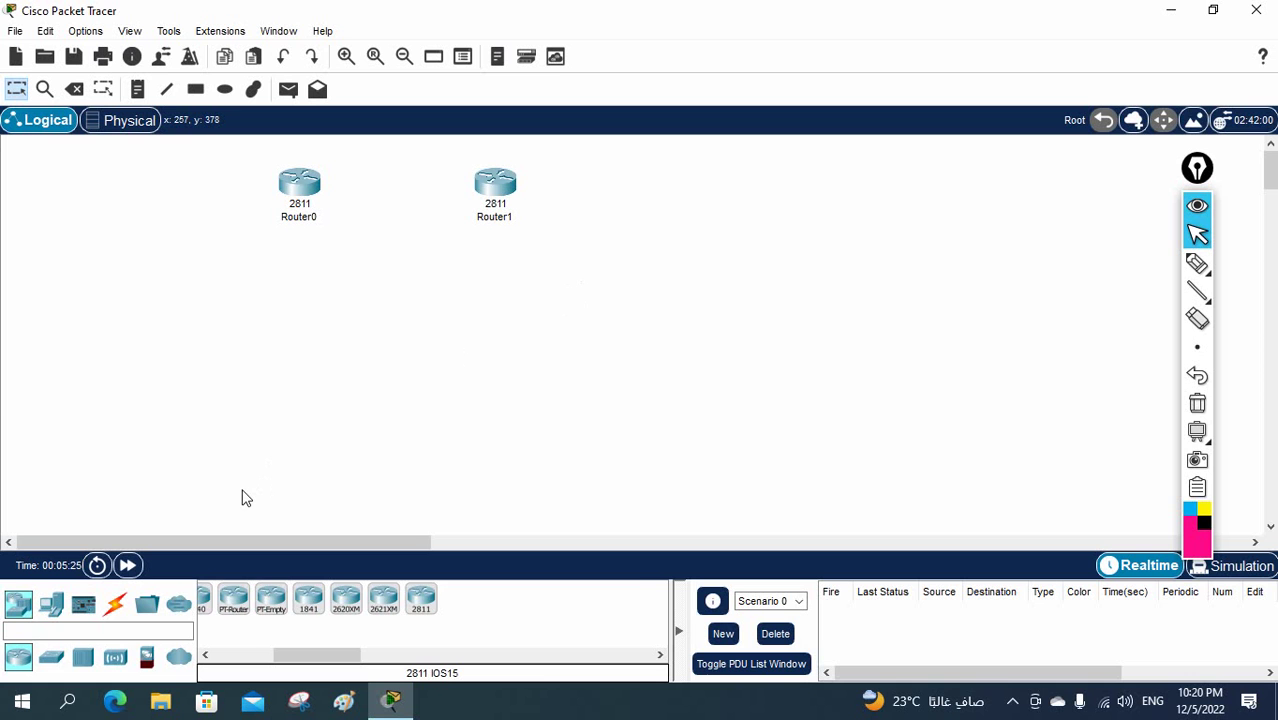
Link the two routers with an automatically chosen connection and move Router1 farther away from Router0
left_click(115, 604)
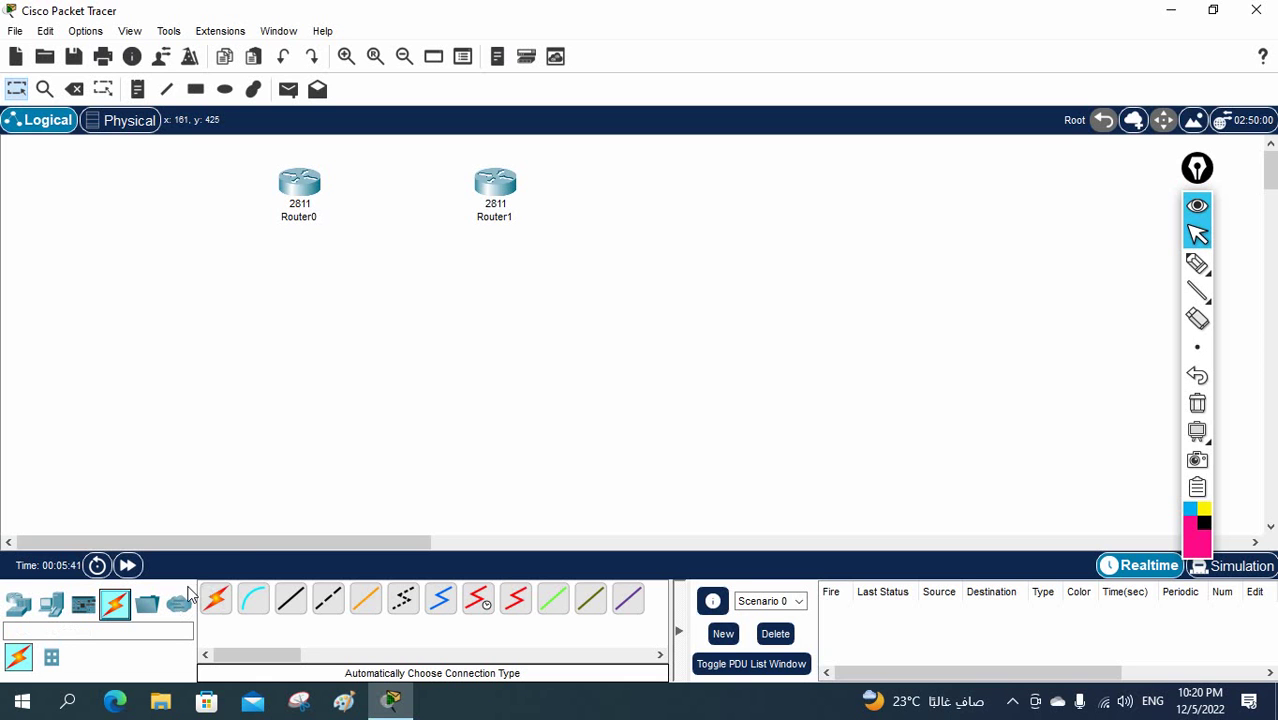
left_click(218, 601)
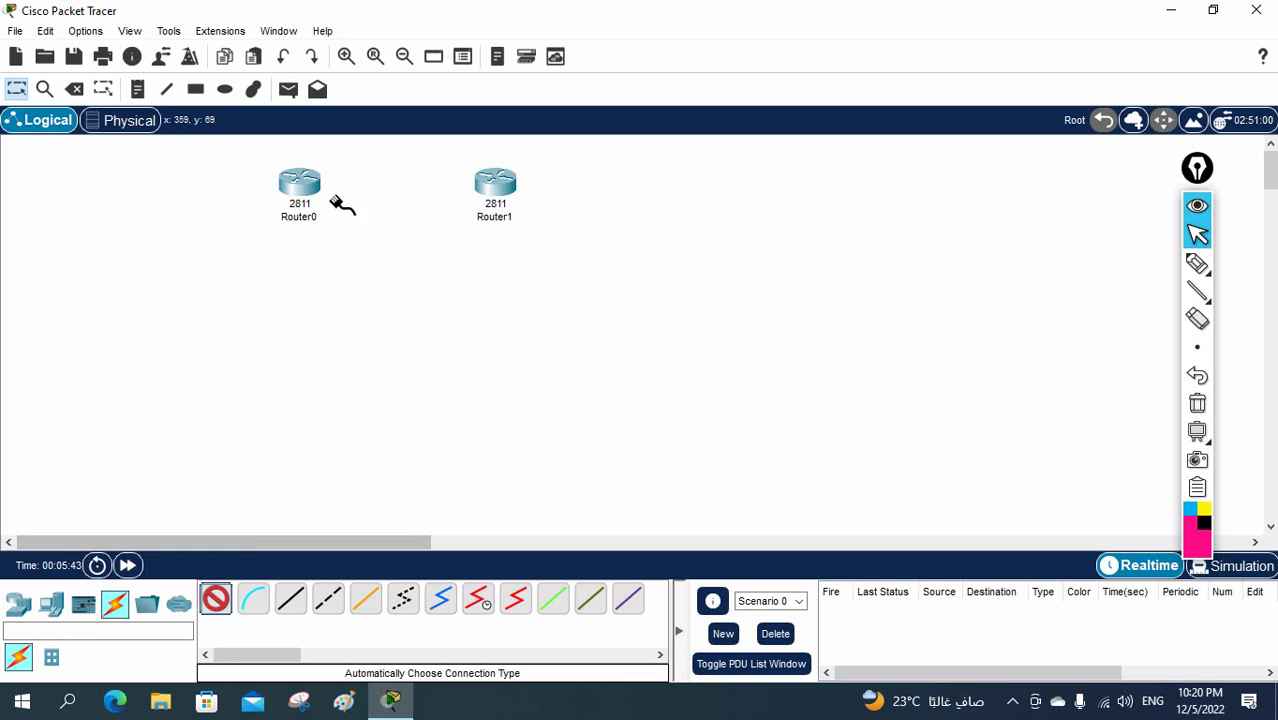
left_click(495, 183)
left_click_drag(495, 183, 648, 188)
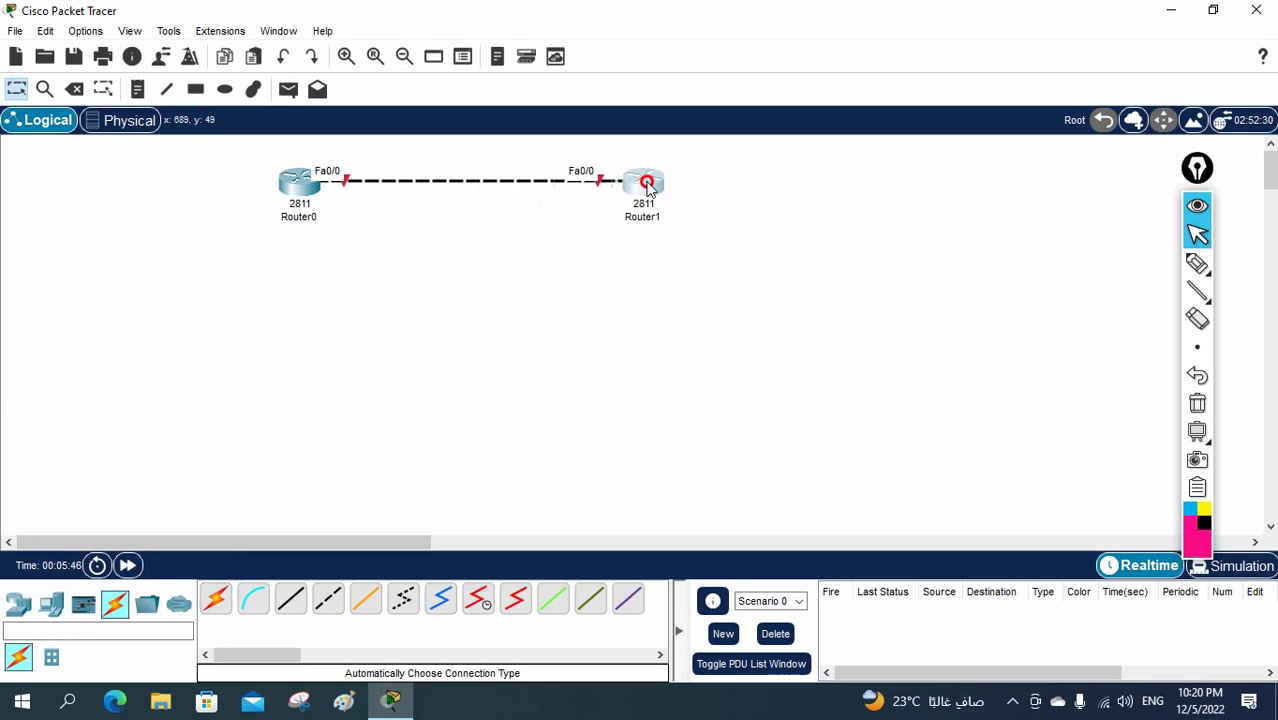
Rename Router0 as HO and Router1 as BO
left_click(300, 217)
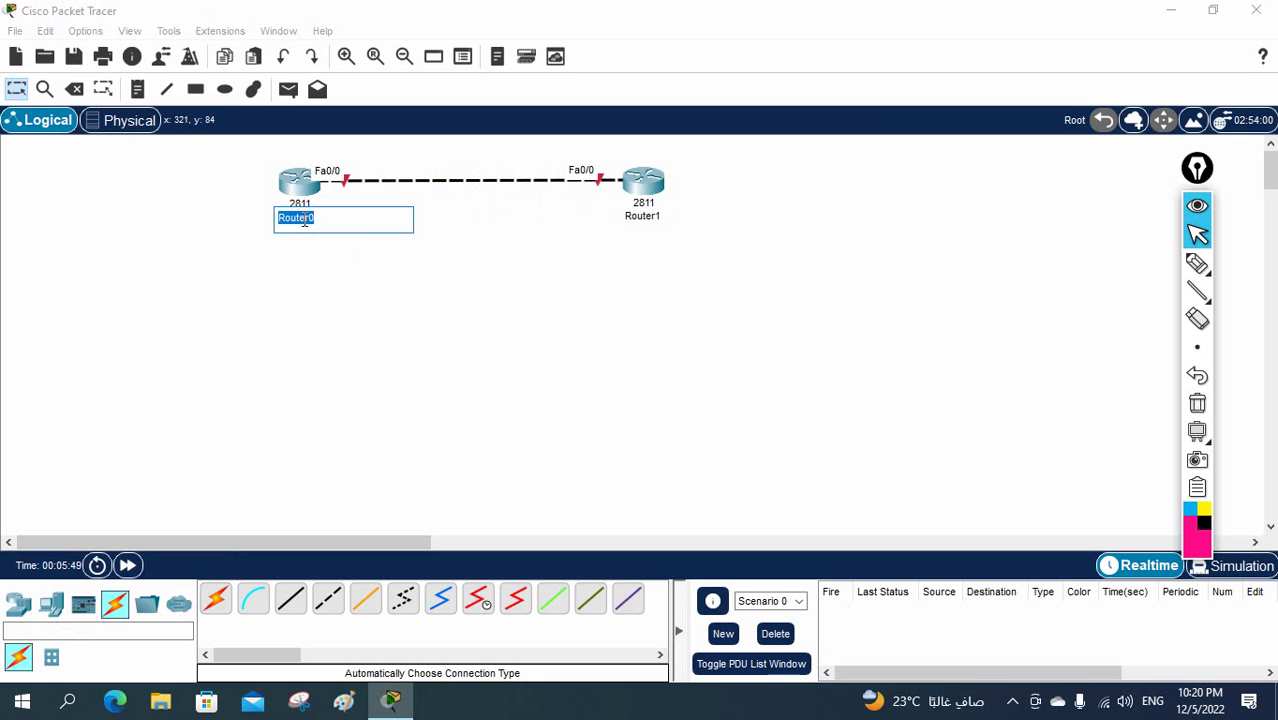
type("HO")
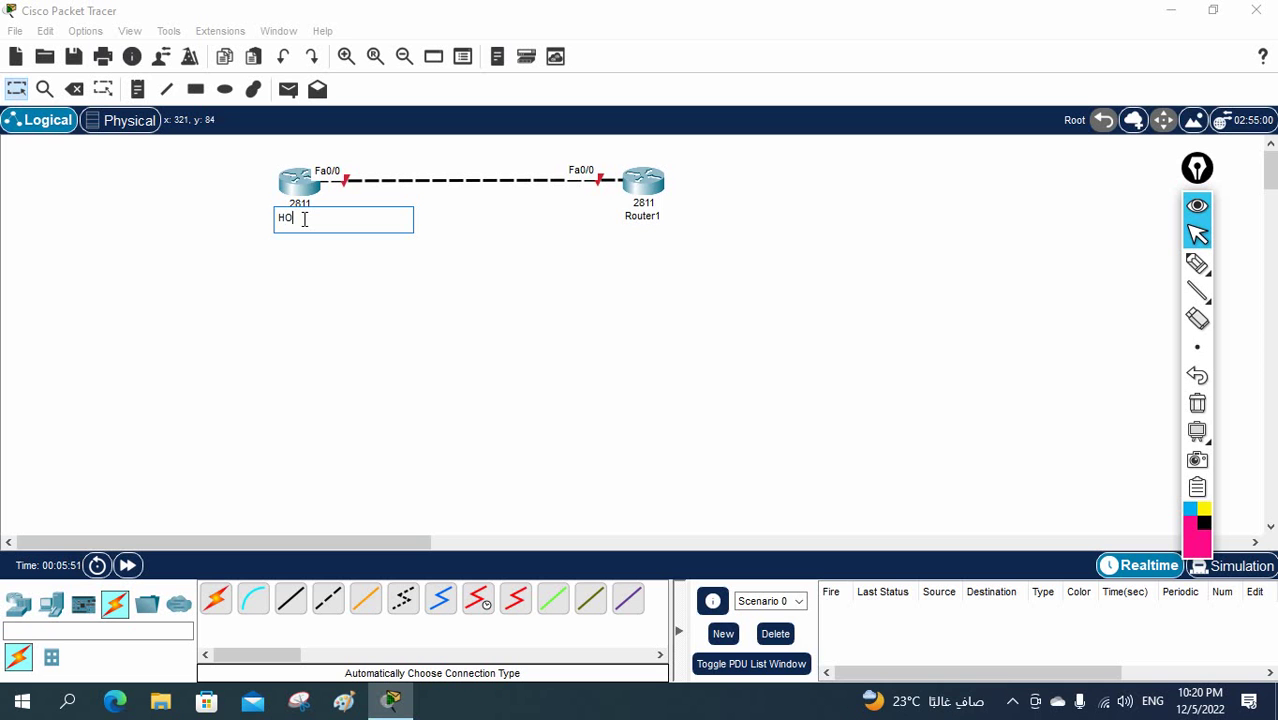
left_click(644, 217)
type("BO")
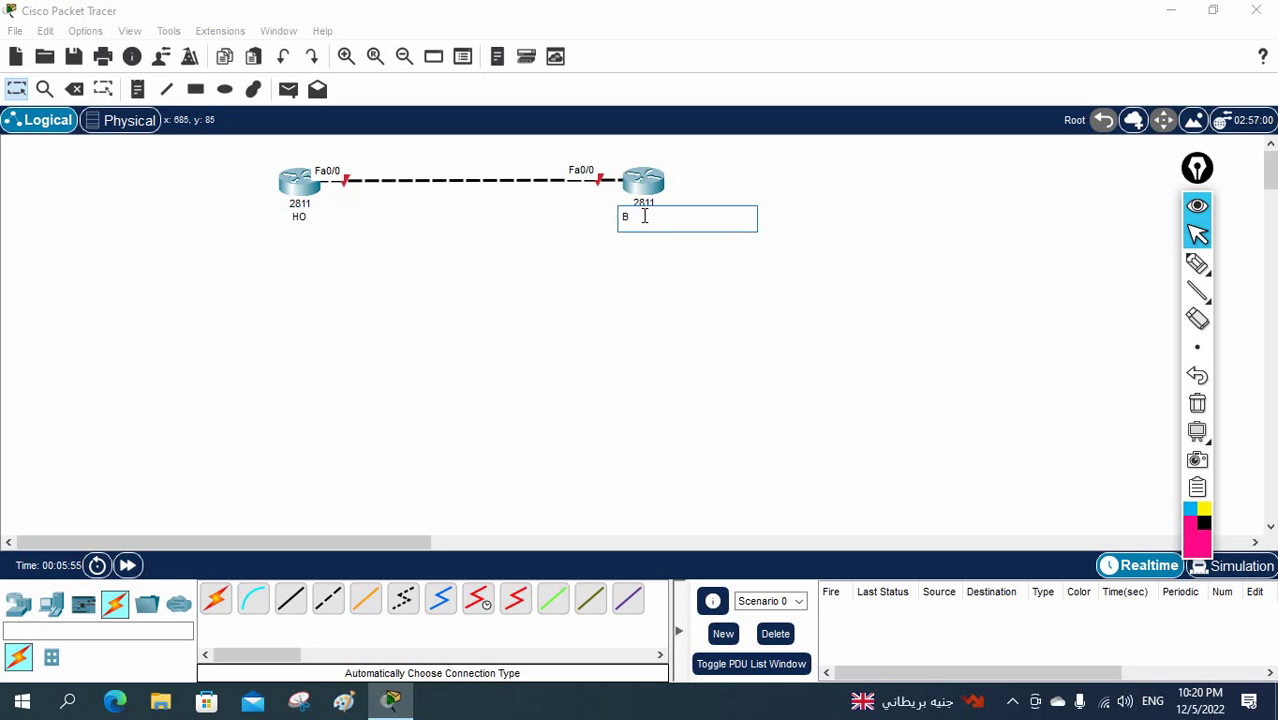
left_click(551, 325)
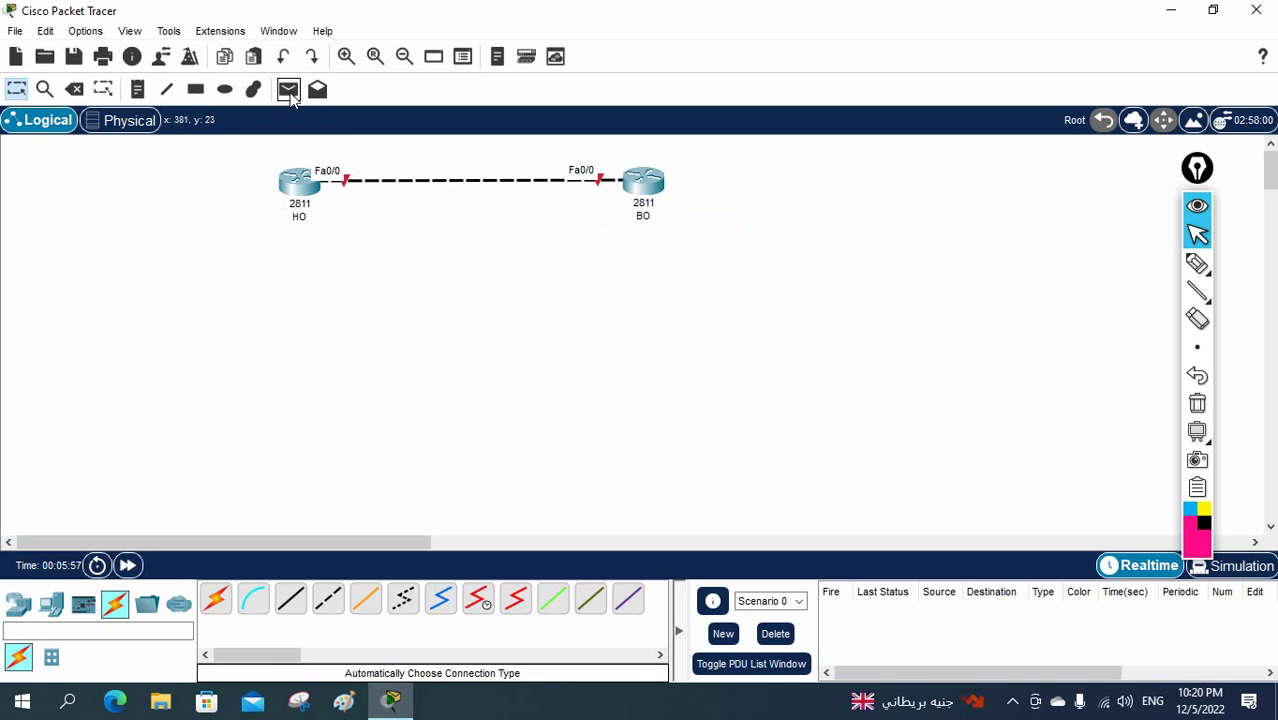
Add a 2960 switch beside the HO router and move the cable's HO end to the switch's FastEthernet0/1 port
left_click(18, 603)
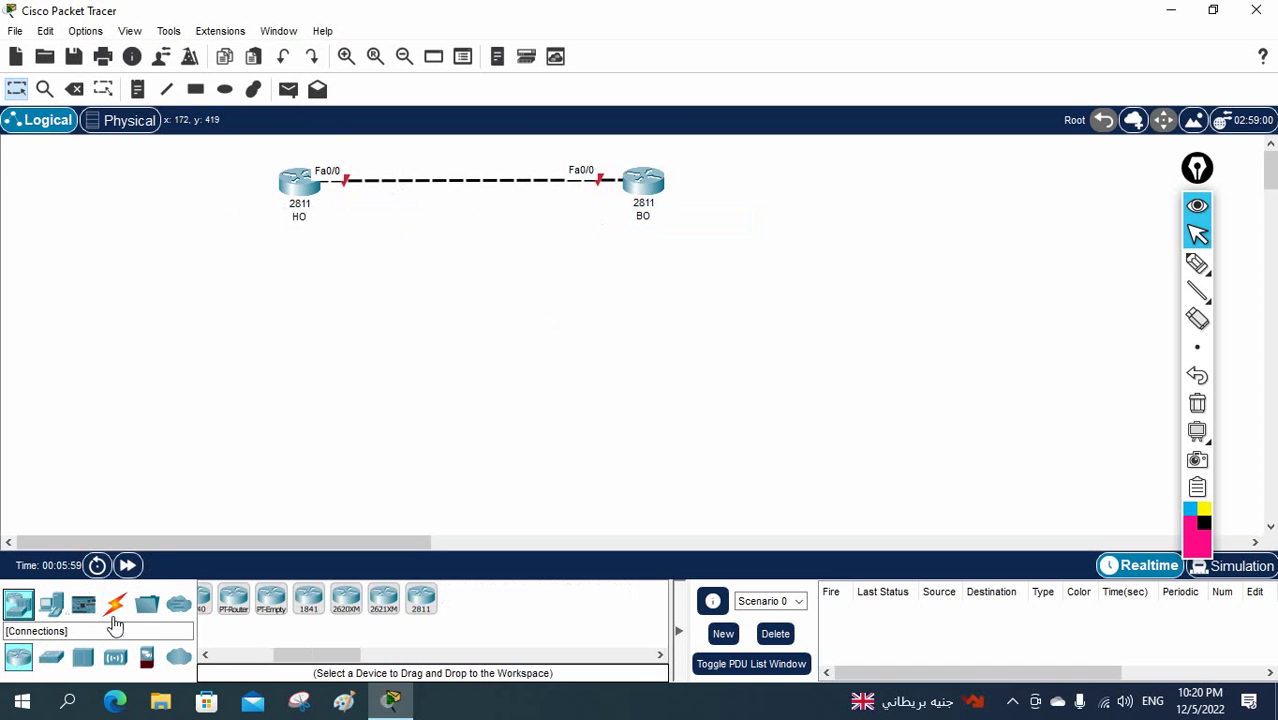
left_click(51, 657)
left_click(215, 598)
left_click(388, 250)
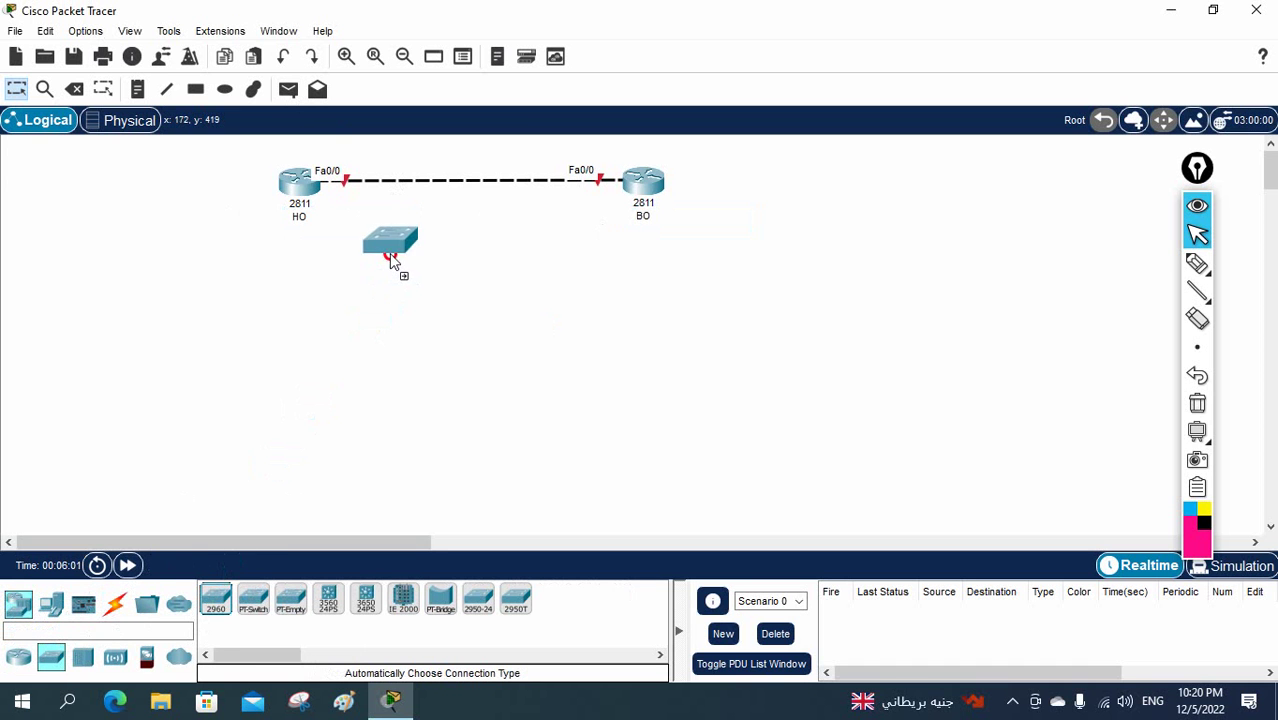
left_click_drag(350, 190, 386, 188)
left_click(462, 34)
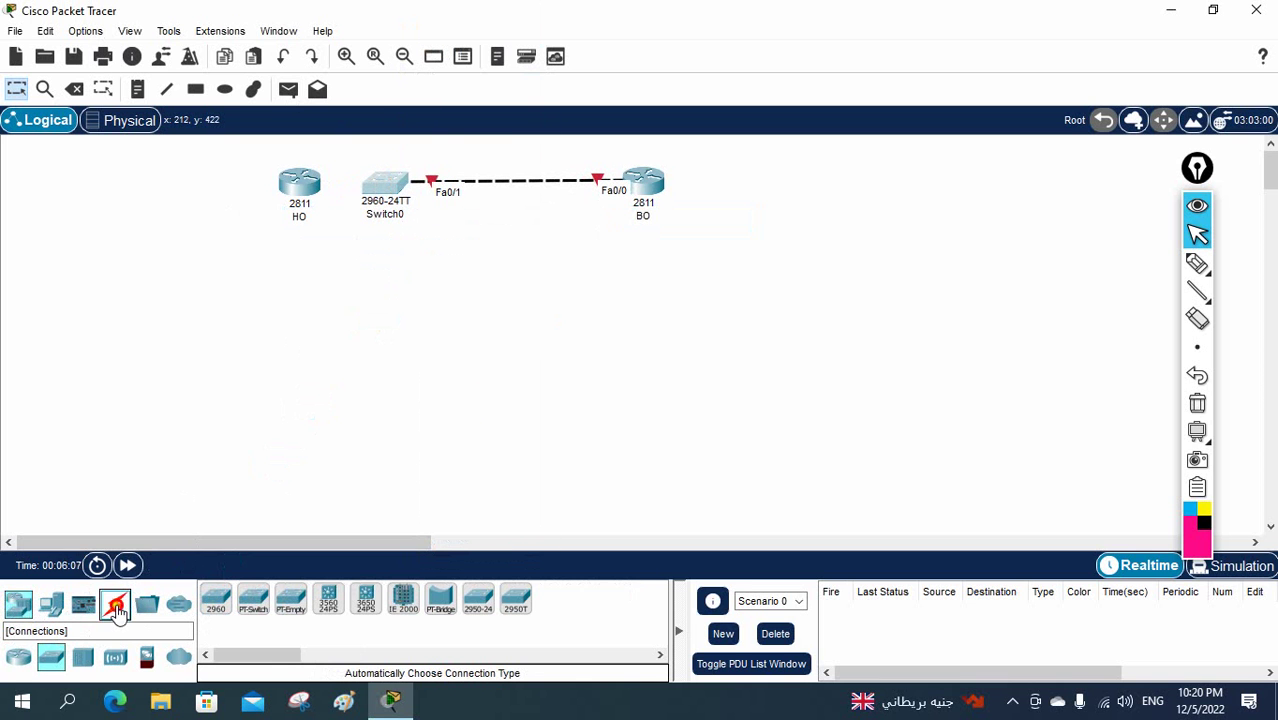
Connect the HO router to Switch0 with an automatically chosen connection and spread the two devices apart
left_click(115, 604)
left_click(215, 598)
left_click(310, 188)
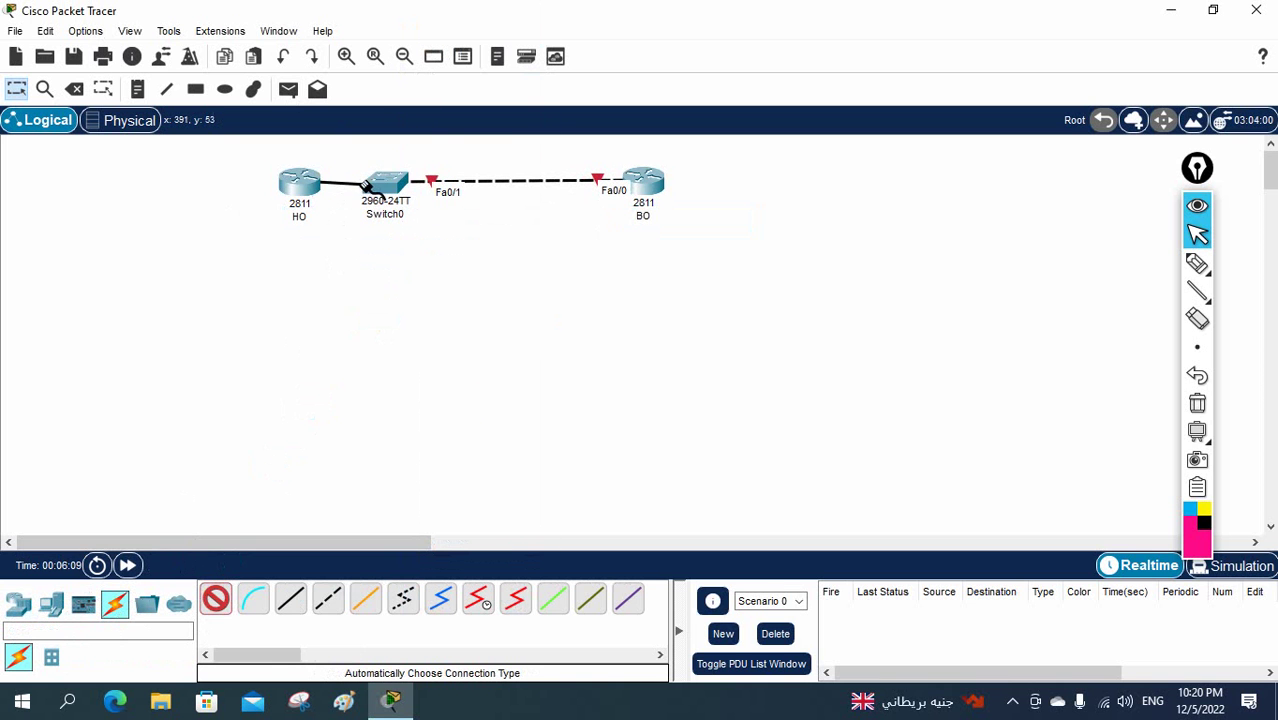
left_click(382, 190)
left_click_drag(310, 190, 230, 190)
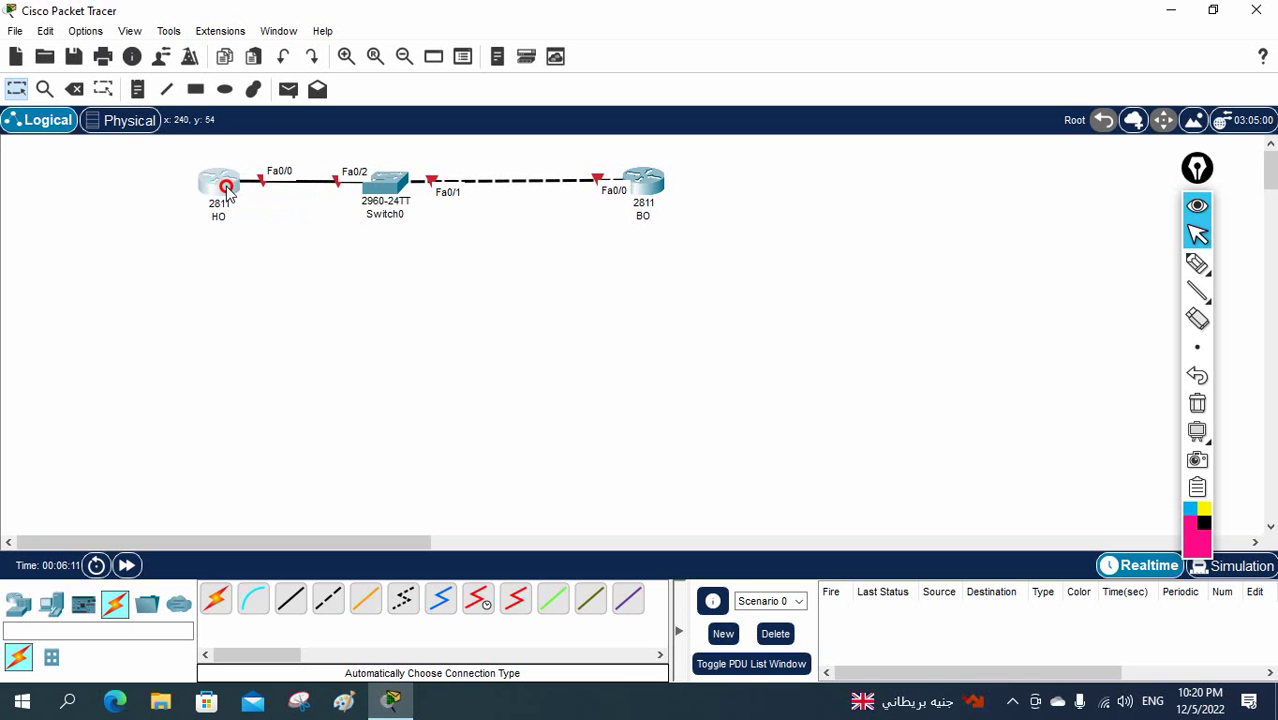
left_click_drag(389, 192, 347, 192)
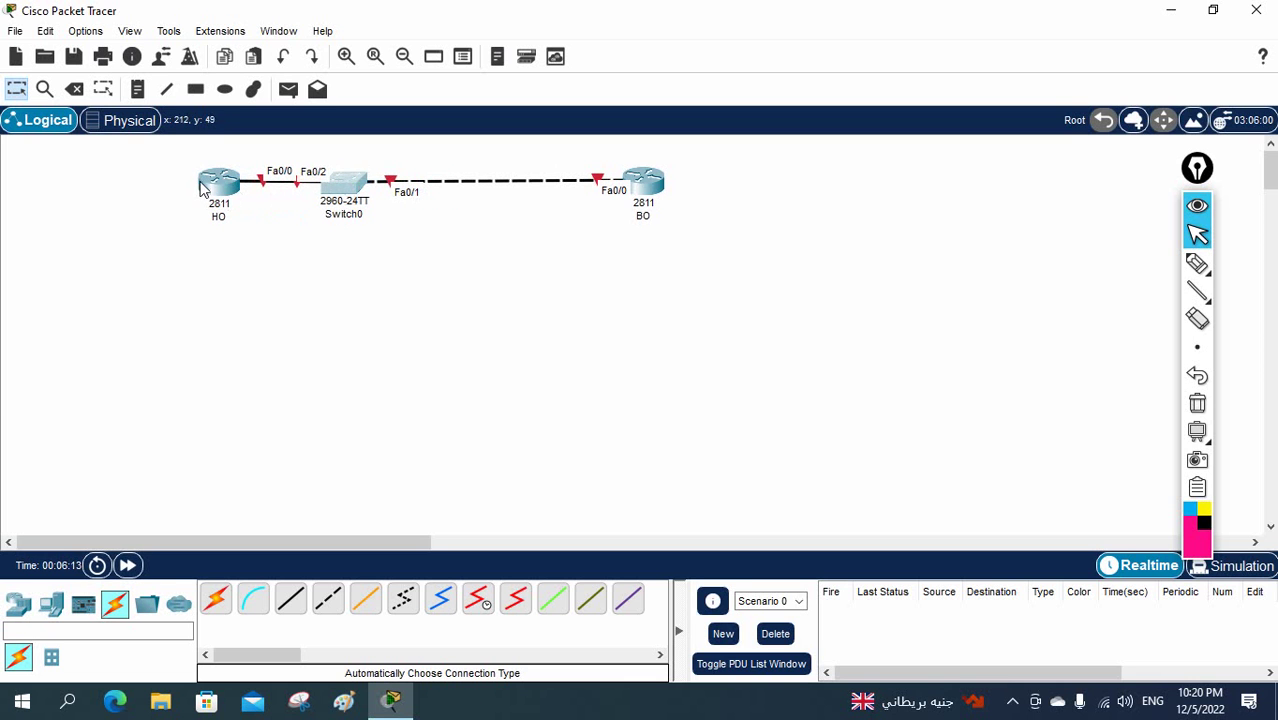
left_click_drag(210, 185, 133, 182)
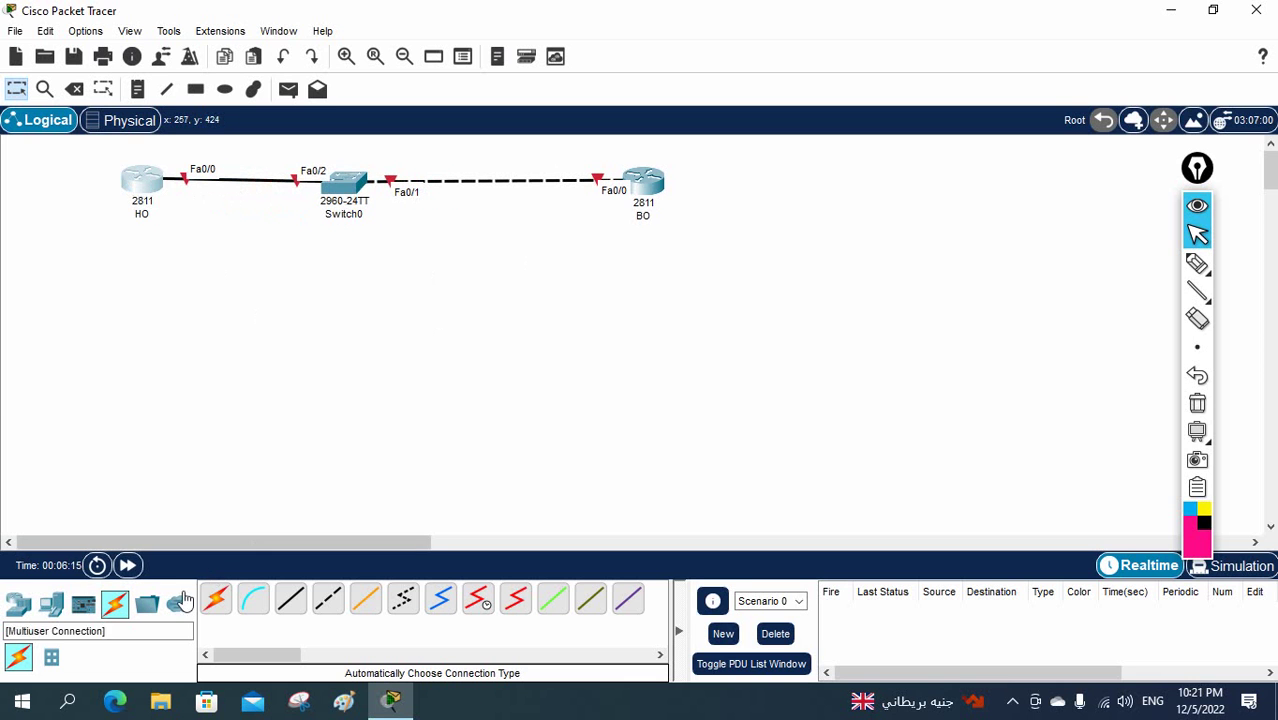
Add a second 2960 switch, move the cable's BO end to its FastEthernet0/1 port, and align the switch between Switch0 and BO
left_click(20, 605)
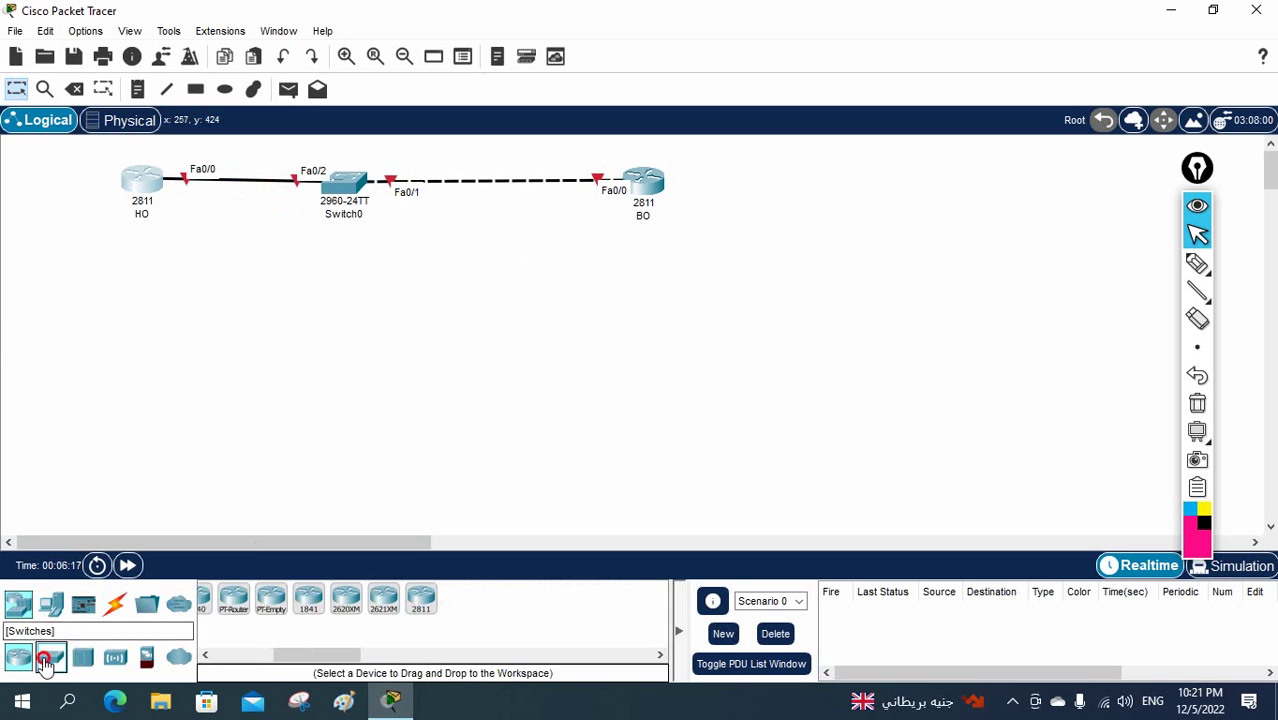
left_click(51, 656)
left_click_drag(216, 598, 569, 298)
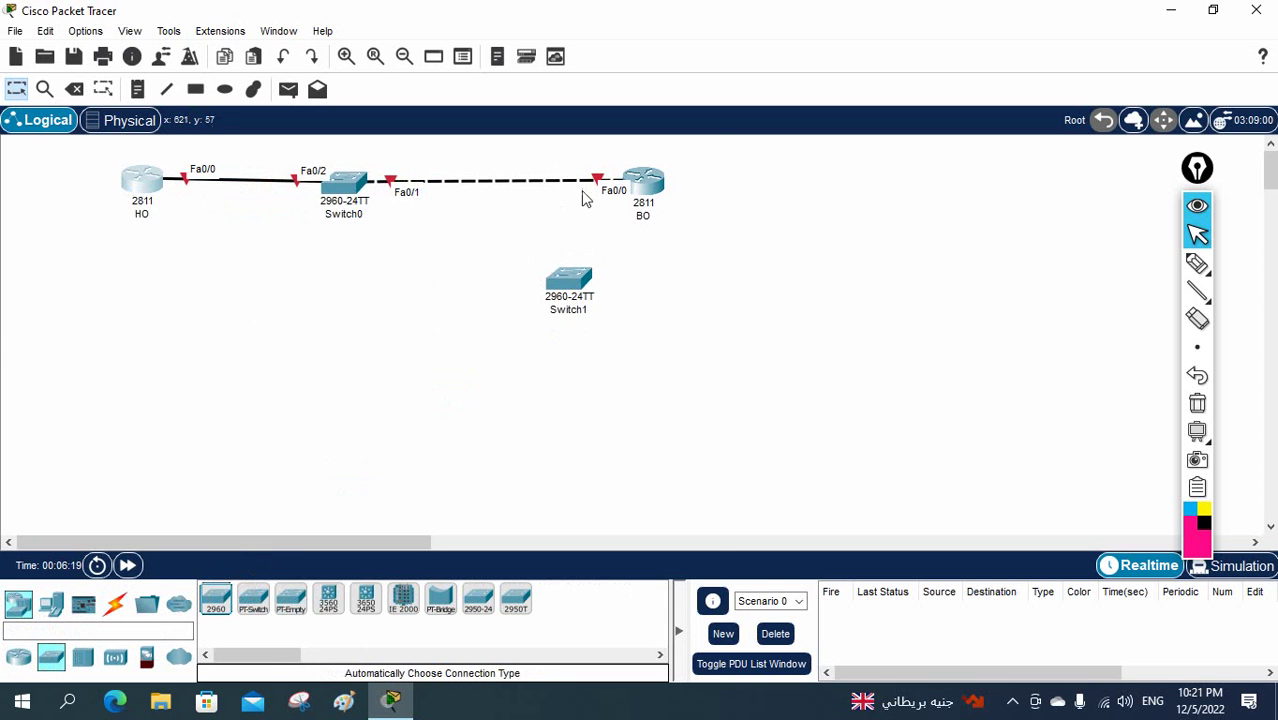
left_click_drag(596, 180, 550, 292)
left_click(560, 285)
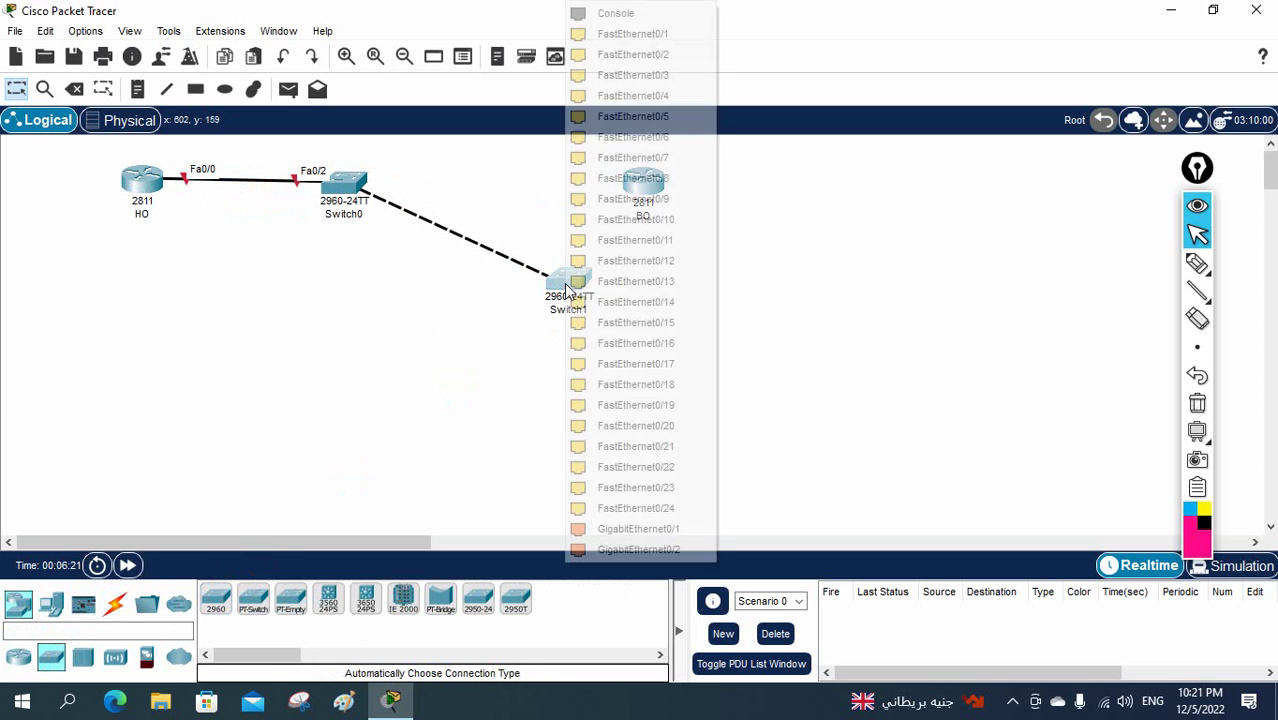
left_click(664, 34)
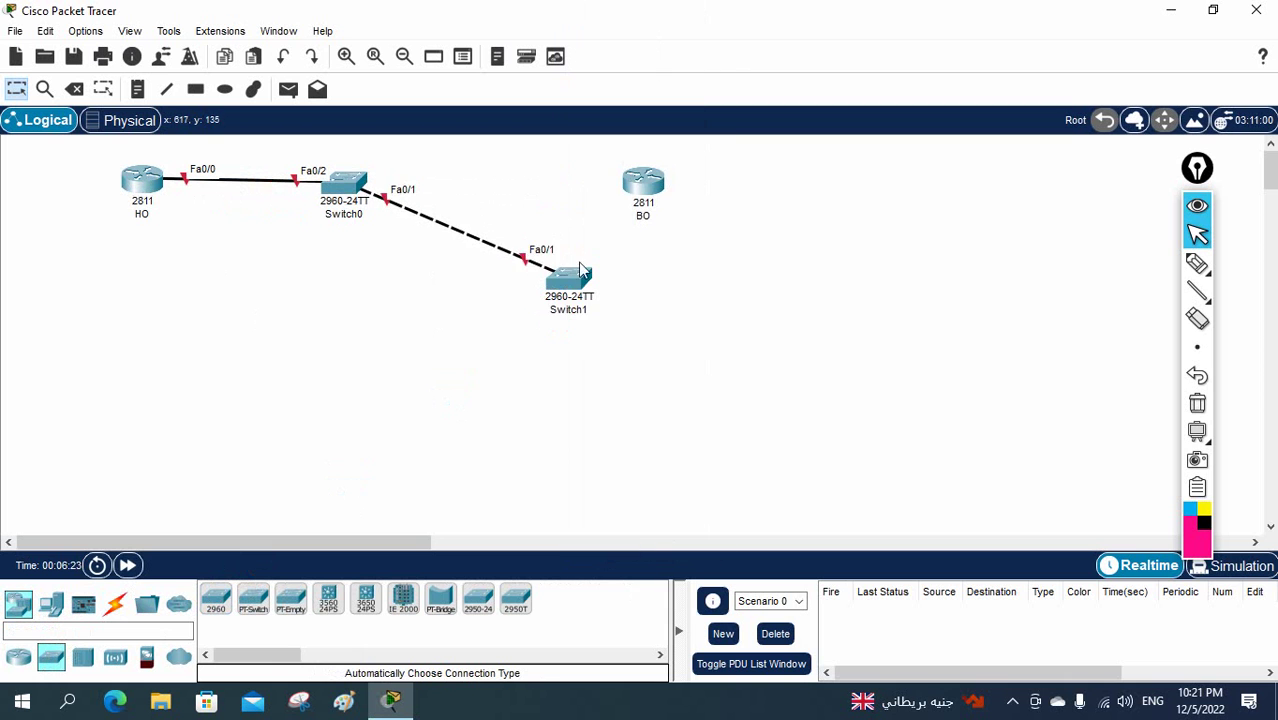
left_click_drag(565, 290, 555, 187)
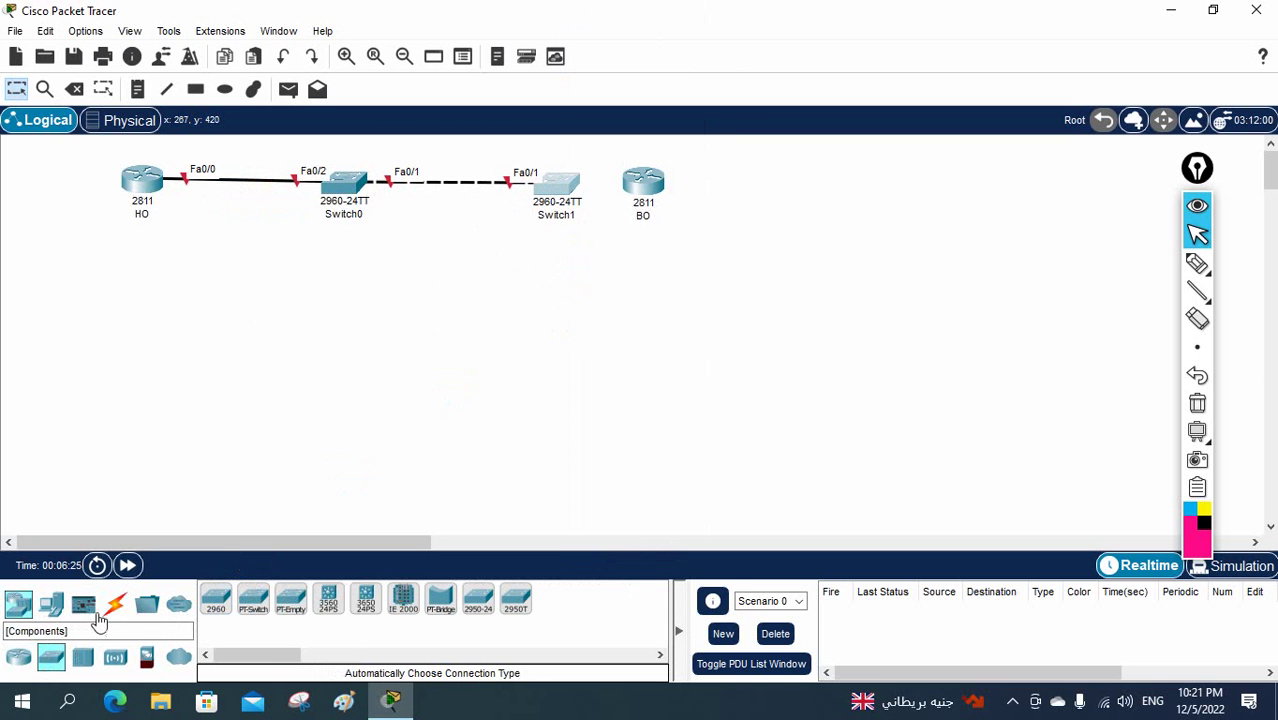
Connect Switch1 to the BO router with an automatically chosen connection and adjust the spacing of the BO and HO routers
left_click(115, 608)
left_click(215, 600)
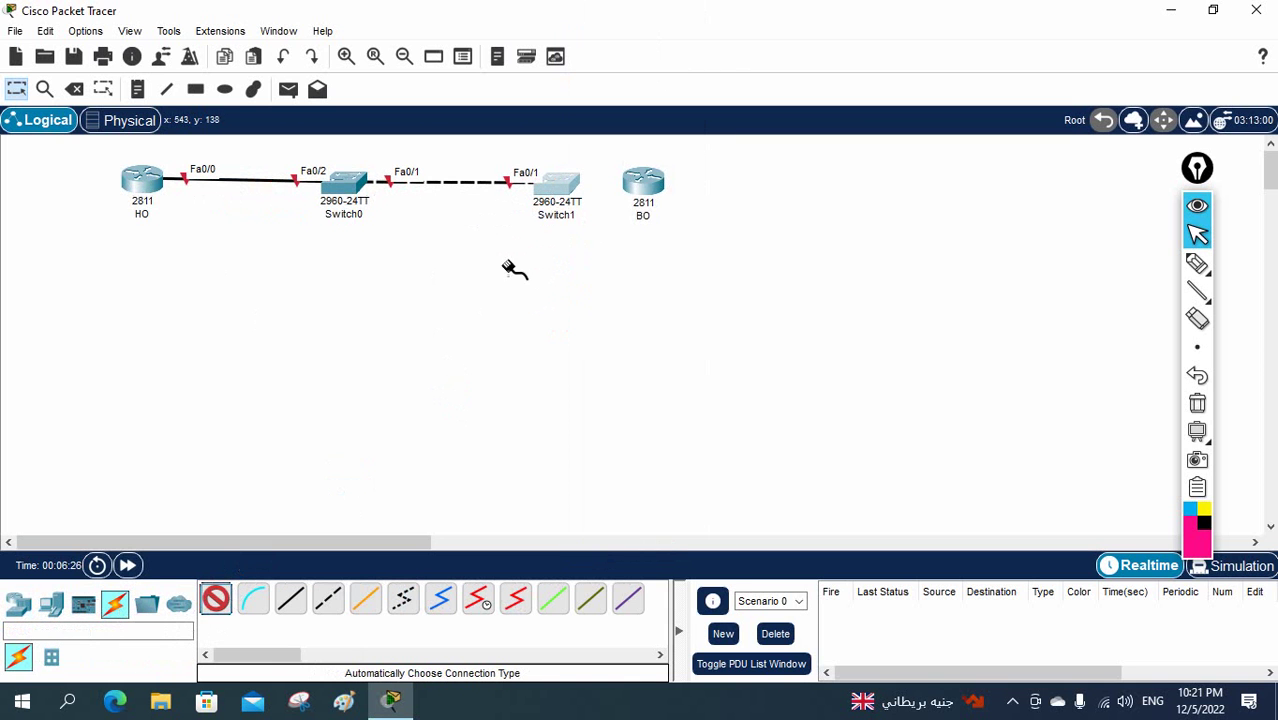
left_click(562, 185)
left_click(640, 180)
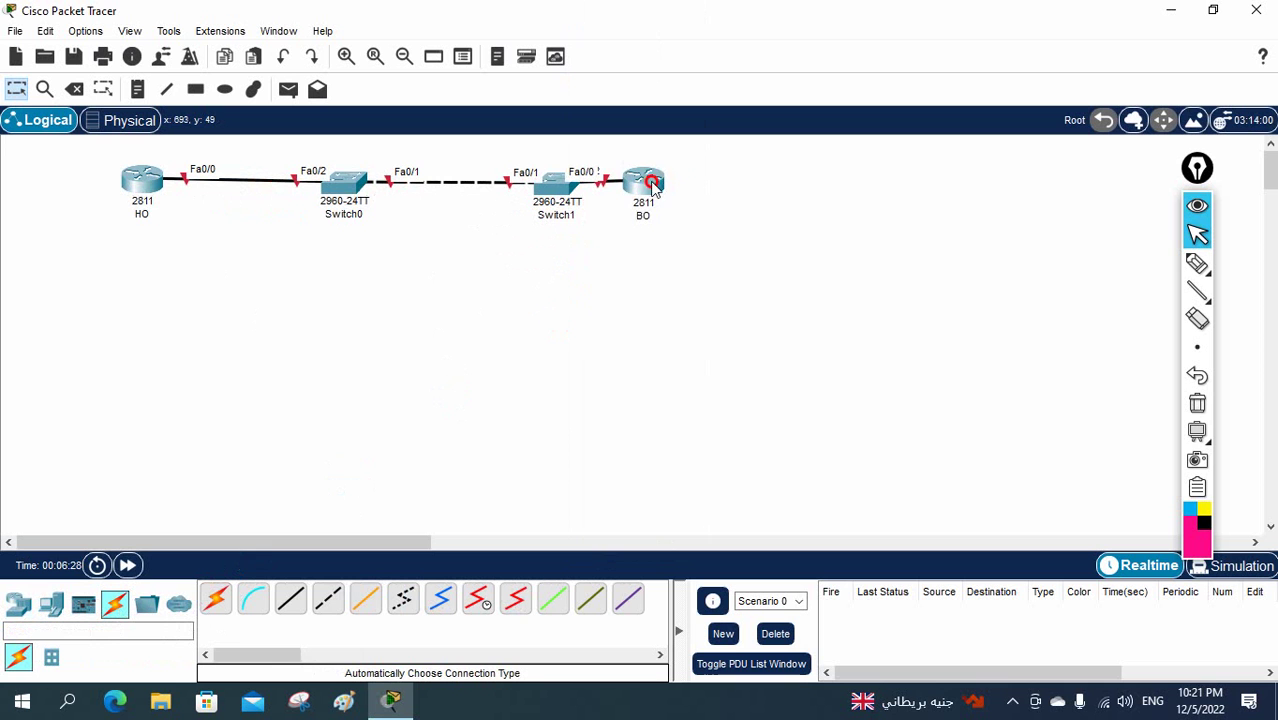
left_click_drag(640, 195, 811, 195)
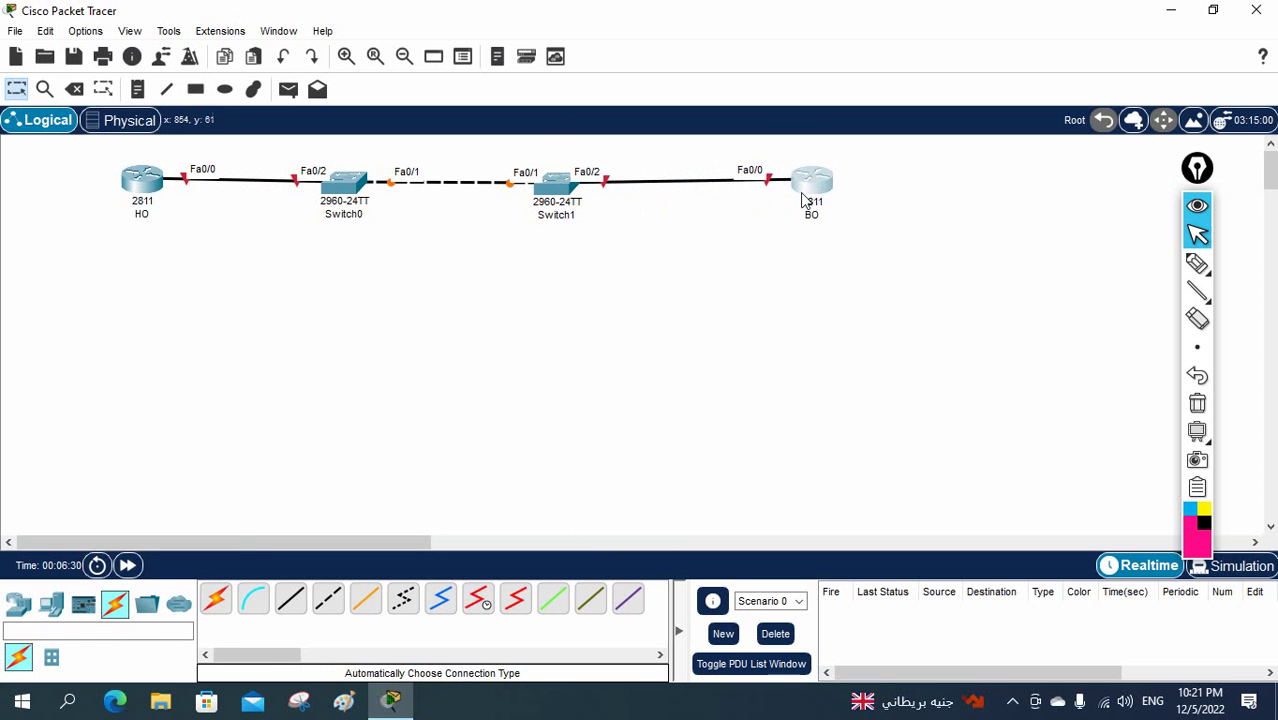
left_click(150, 186)
left_click_drag(155, 192, 181, 199)
Draw two unfilled rectangles, one around HO and Switch0 and one around Switch1 and BO
left_click(195, 89)
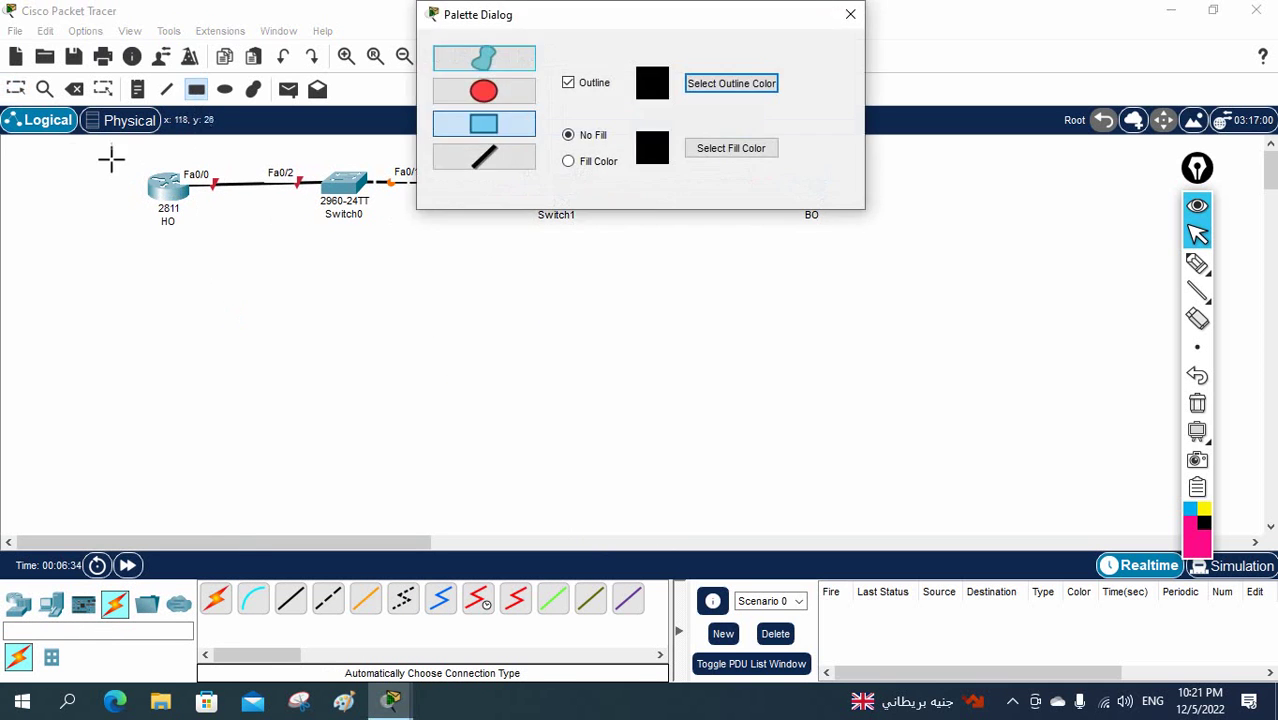
mouse_move(90, 147)
left_mouse_down()
mouse_move(413, 182)
mouse_move(371, 309)
mouse_move(408, 357)
mouse_move(401, 459)
left_mouse_up()
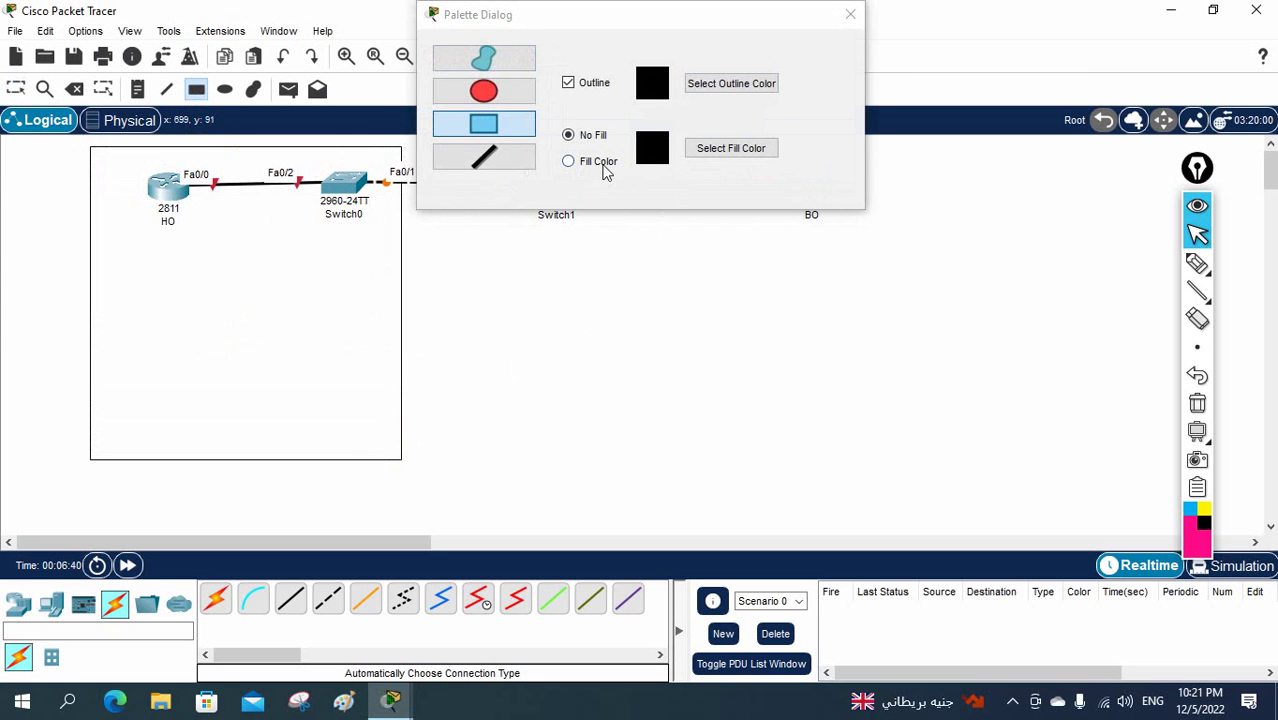
left_click(850, 14)
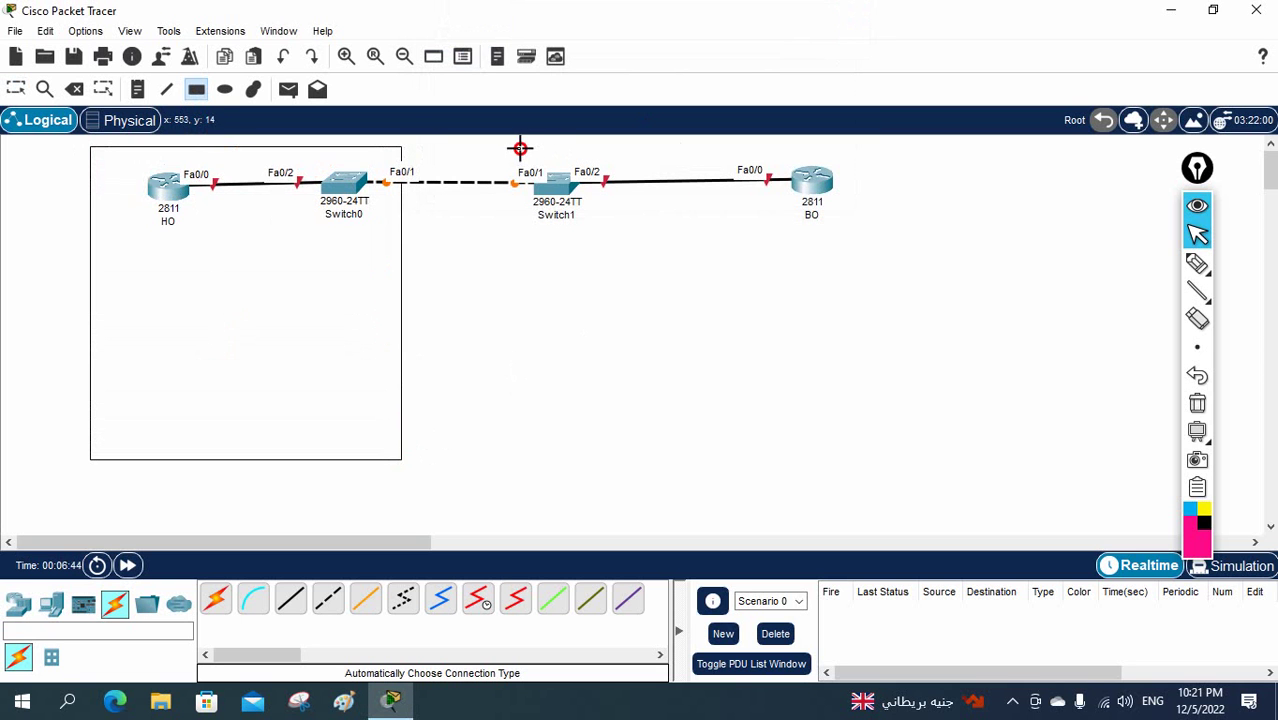
mouse_move(519, 148)
left_mouse_down()
mouse_move(859, 189)
mouse_move(893, 274)
mouse_move(896, 402)
mouse_move(887, 448)
mouse_move(845, 461)
left_mouse_up()
left_click(16, 89)
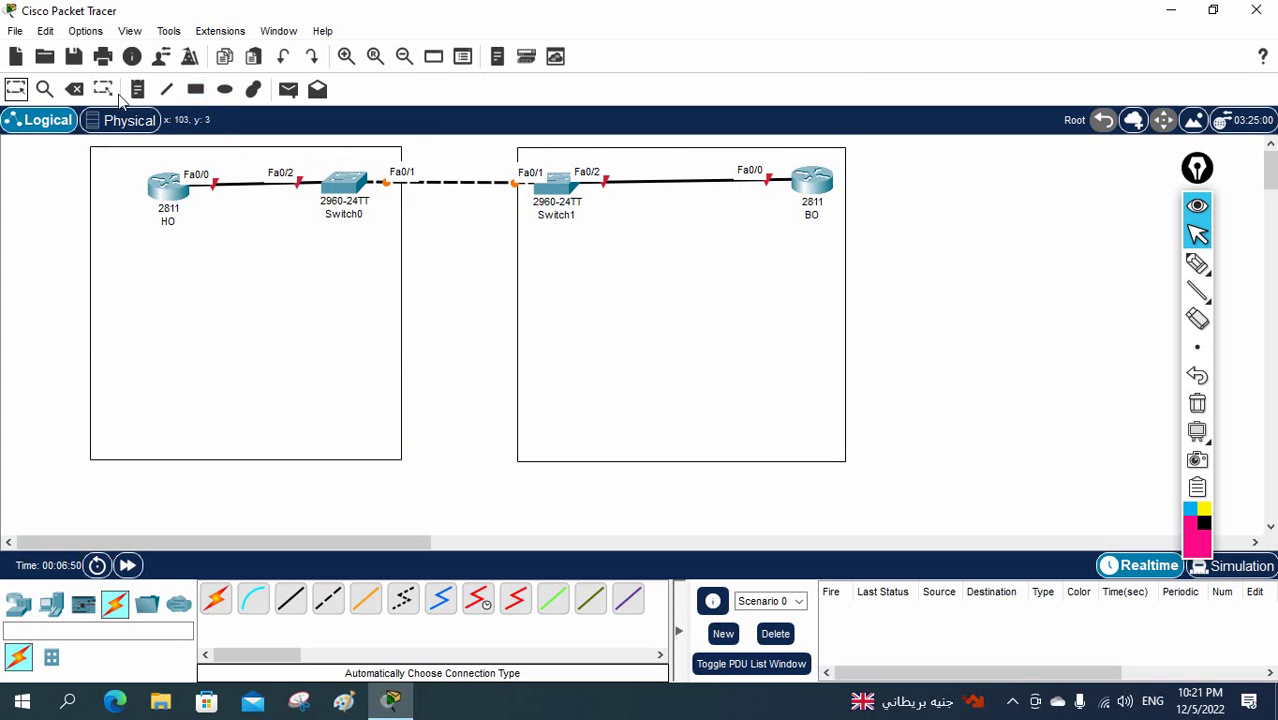
Add the note "This is our Network (Head Office)" inside the rectangle around HO and Switch0
left_click(138, 89)
left_click(130, 366)
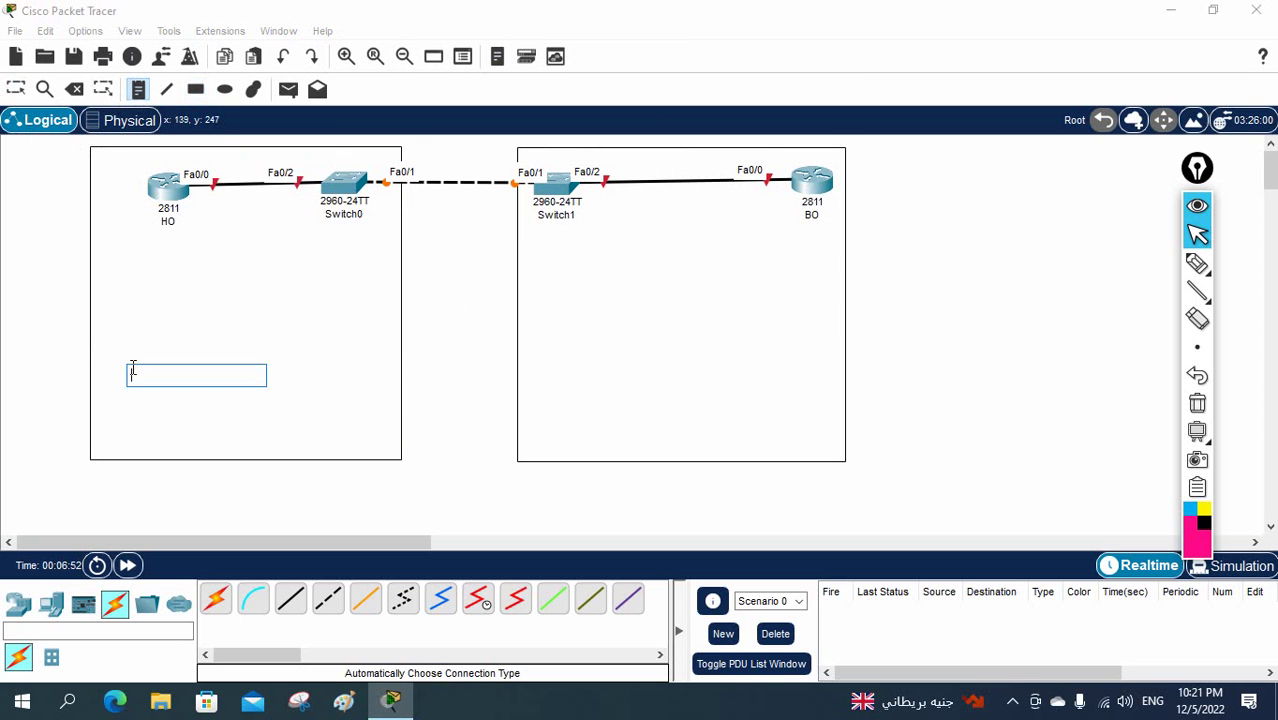
type("This ")
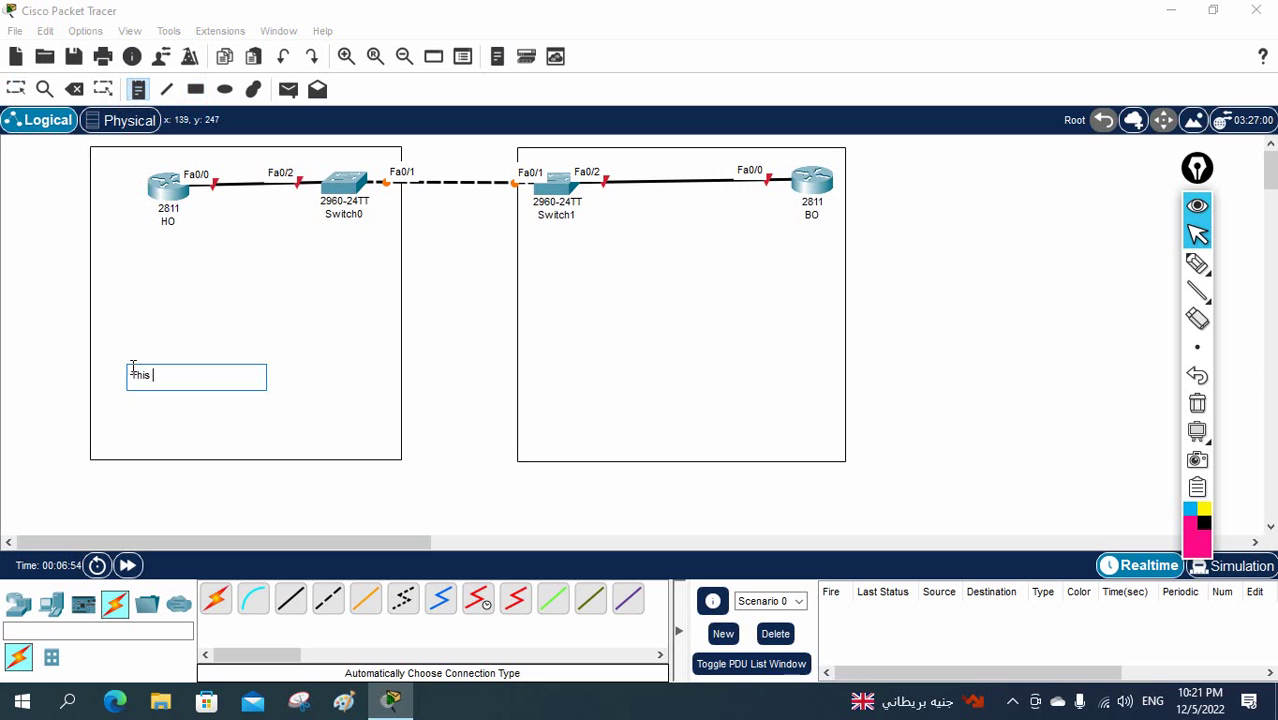
type("is our Network")
key("Left")
key("Left")
key("Left")
key("Left")
key("Left")
key("Left")
key("ctrl+a")
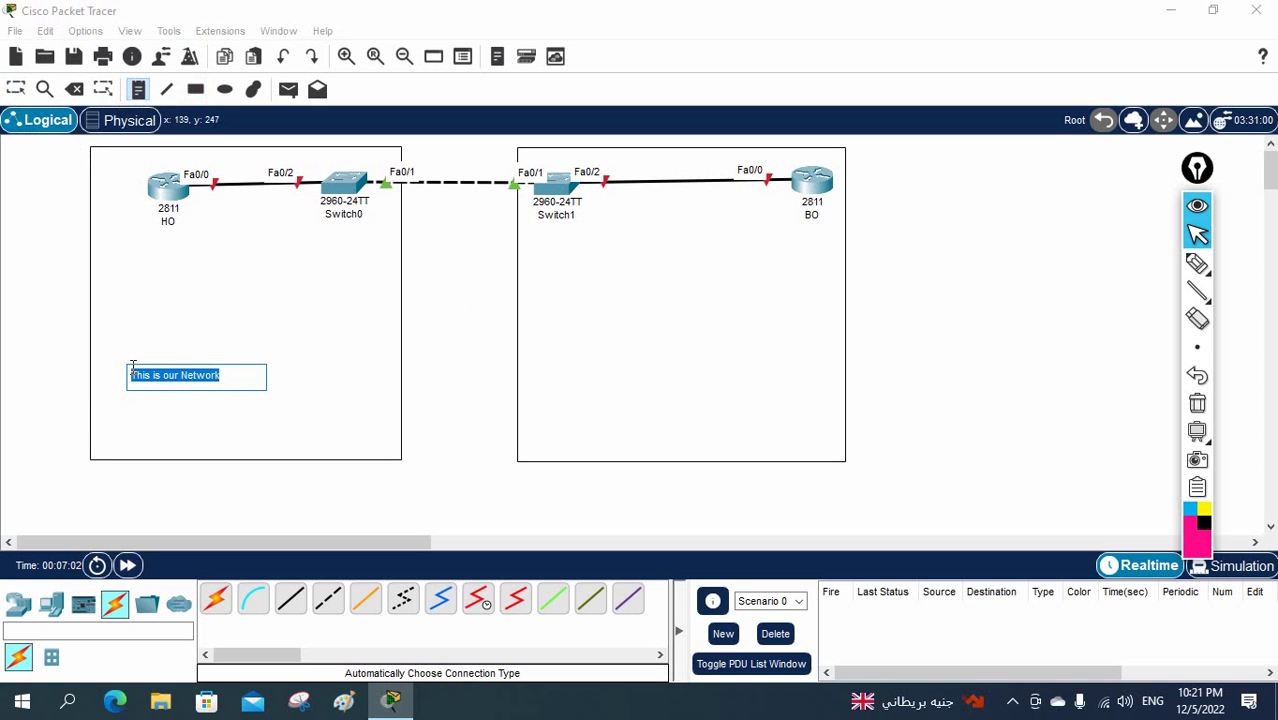
key("End")
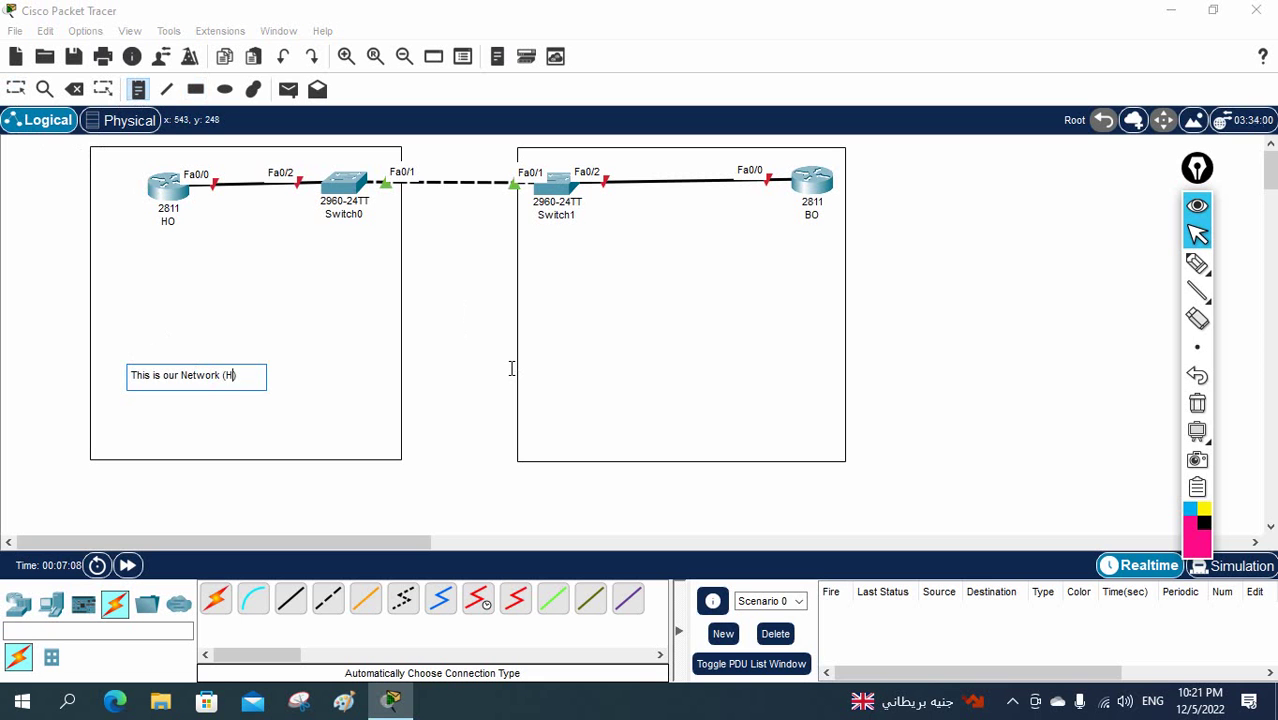
type("(Head Offic")
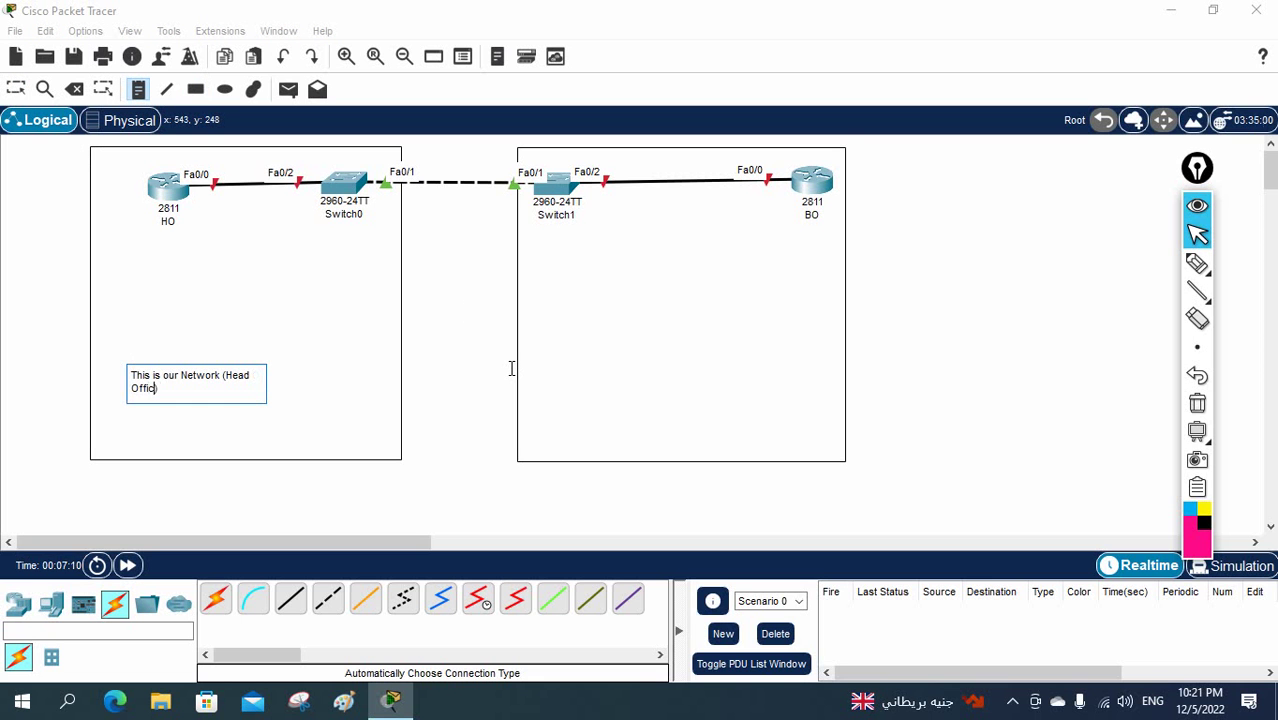
type("e)")
Add the note "This is our Network (Branch Office)" inside the rectangle around Switch1 and BO
left_click(546, 357)
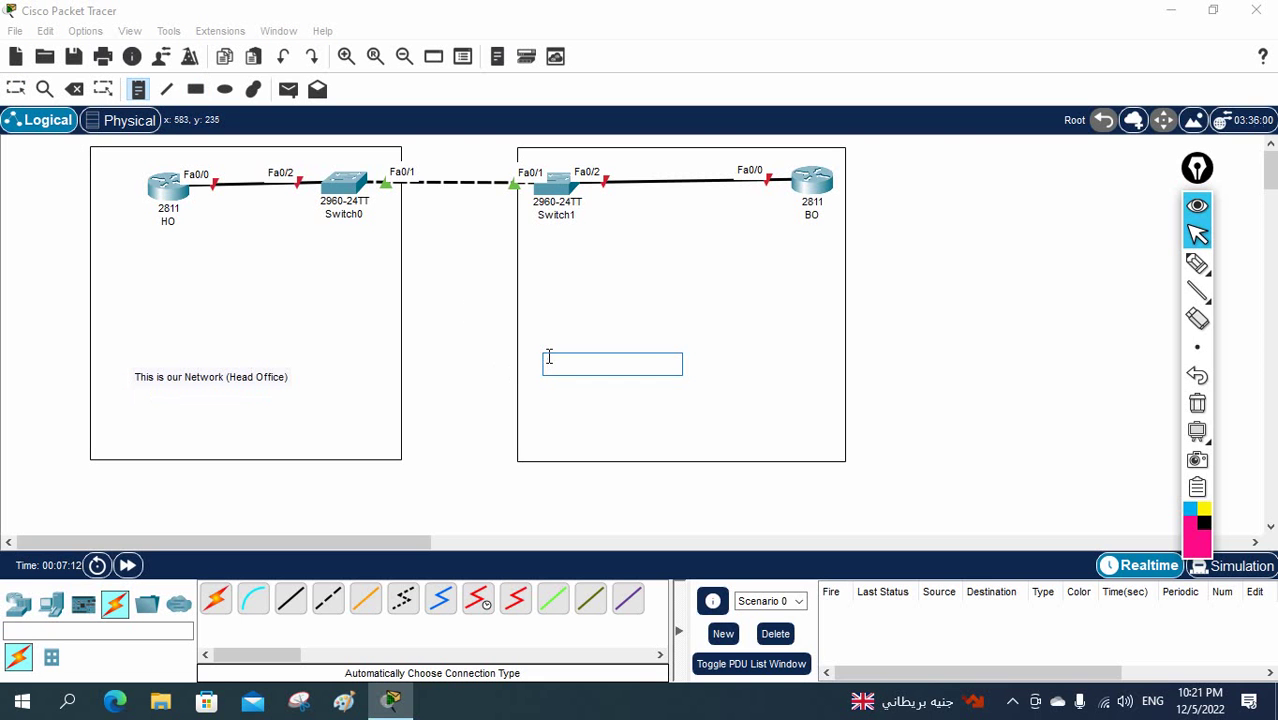
type("This is our Network (")
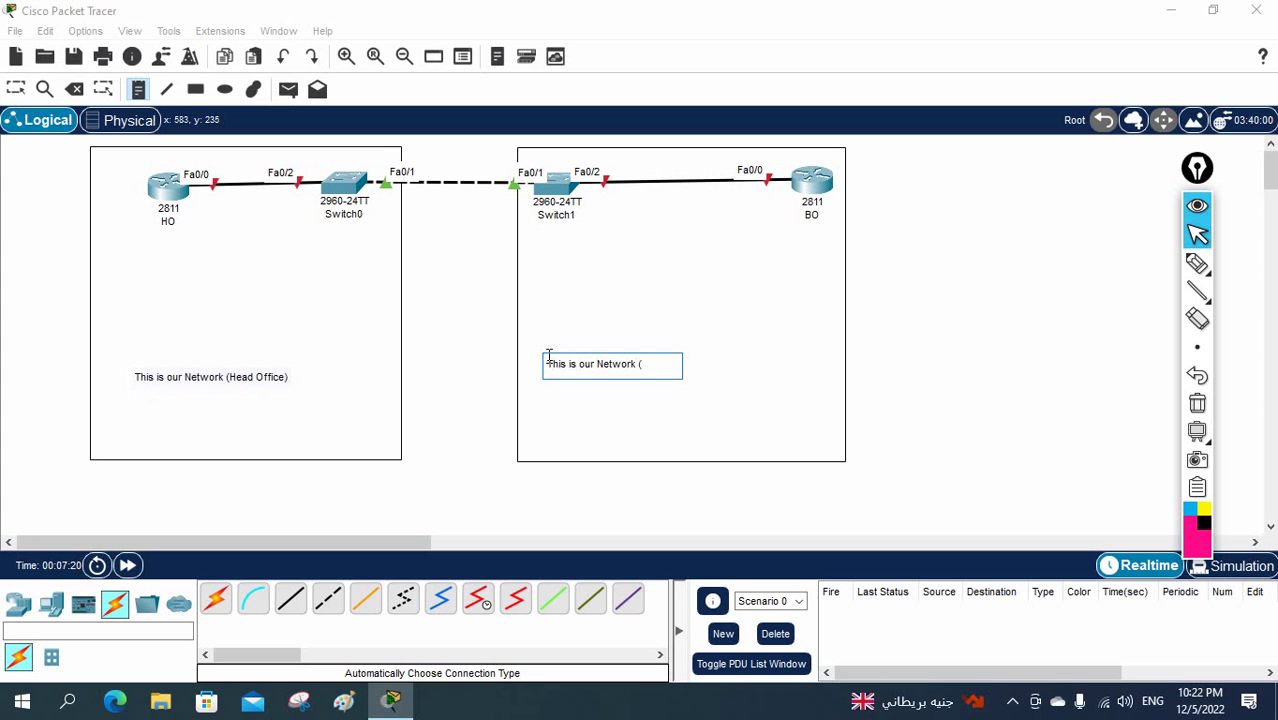
type("h O")
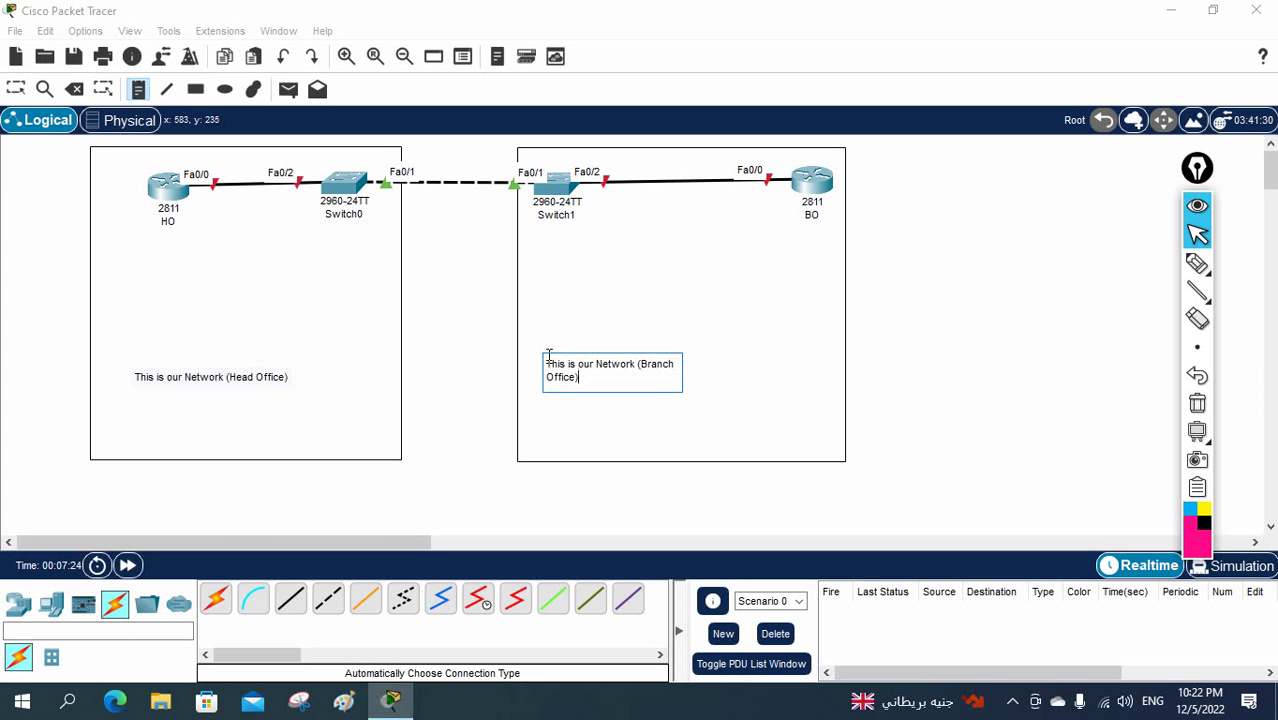
type("ffice)")
left_click(998, 407)
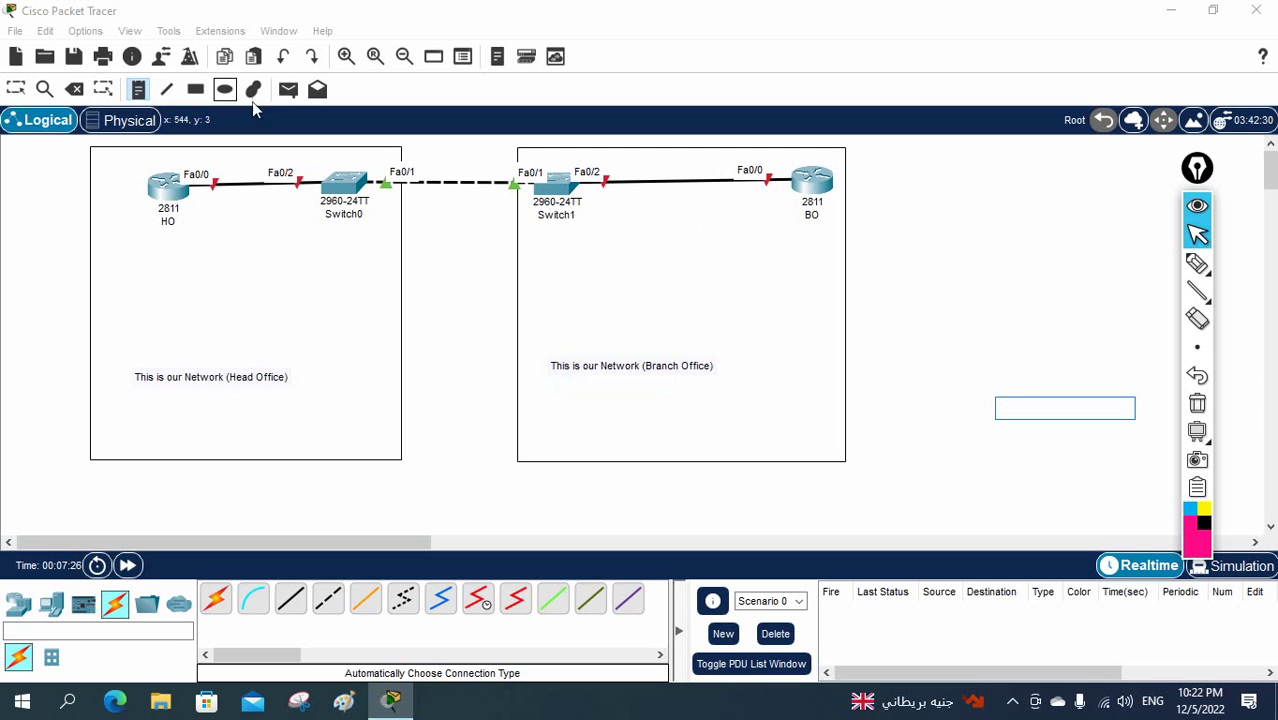
left_click(15, 89)
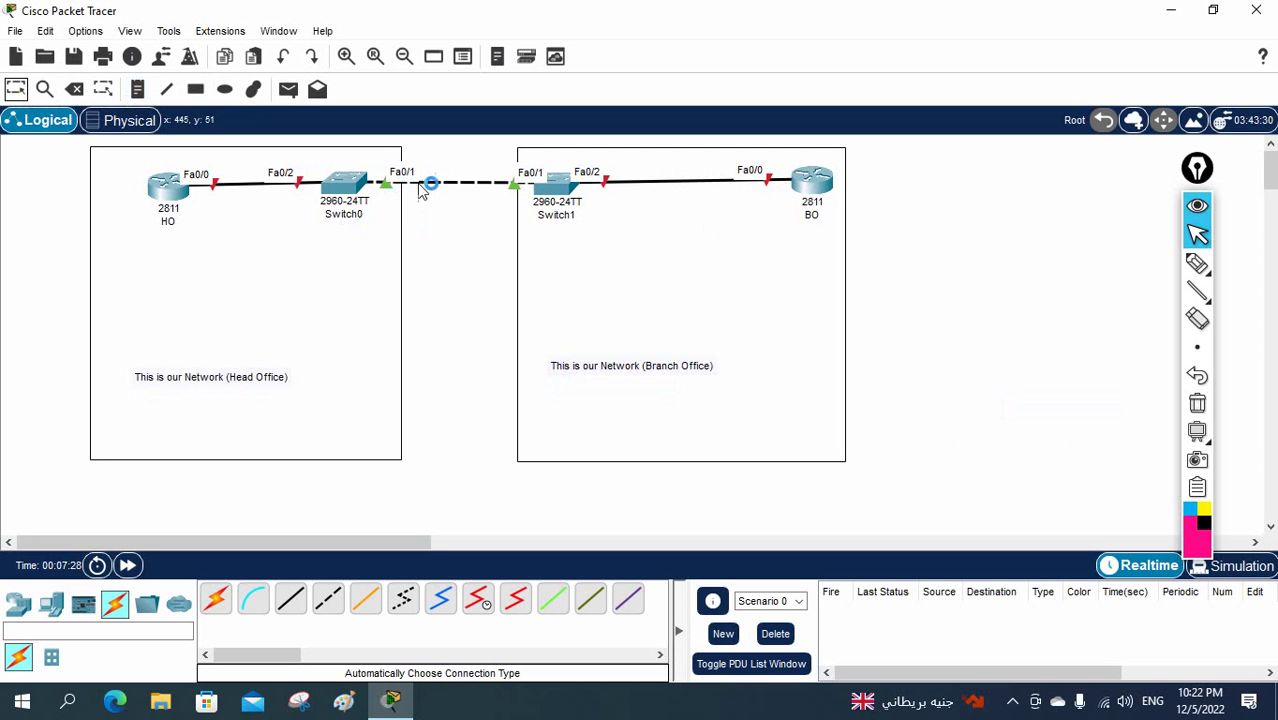
Move Switch0 and Switch1 to the facing edges of their rectangles, and reposition both network notes closer beneath the devices
left_click_drag(350, 194, 377, 190)
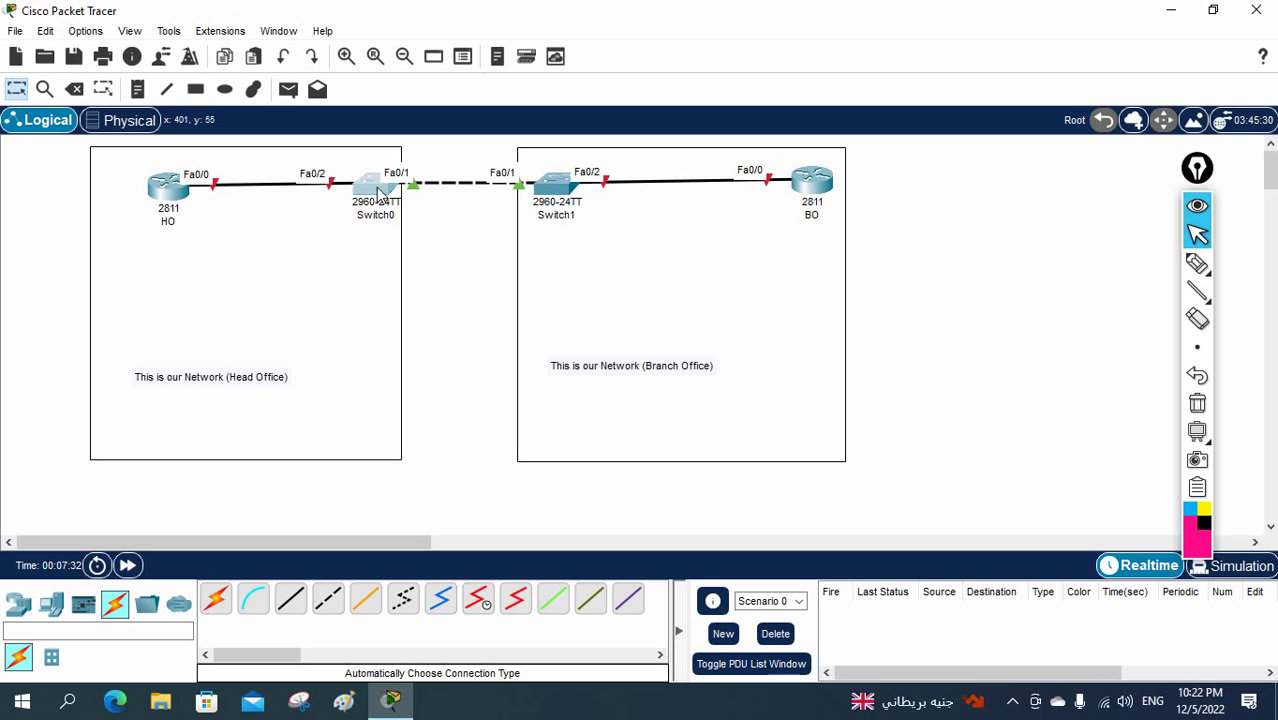
left_click_drag(556, 190, 540, 187)
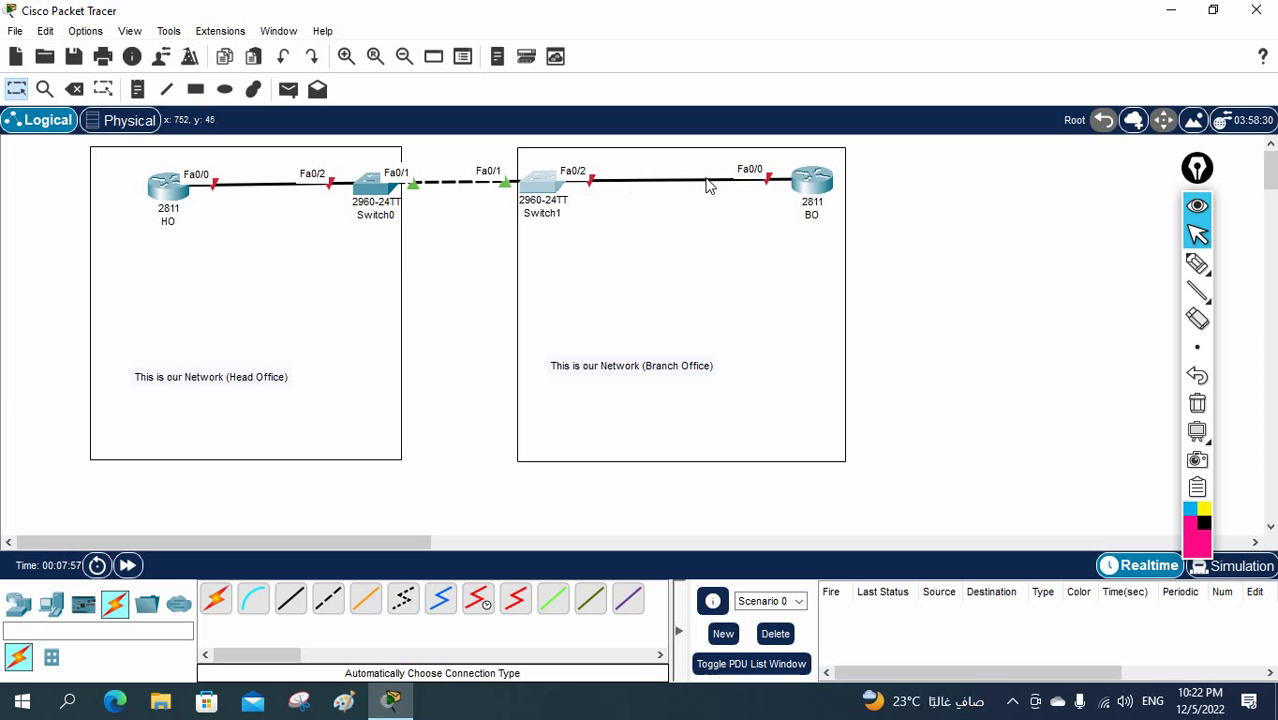
mouse_move(802, 188)
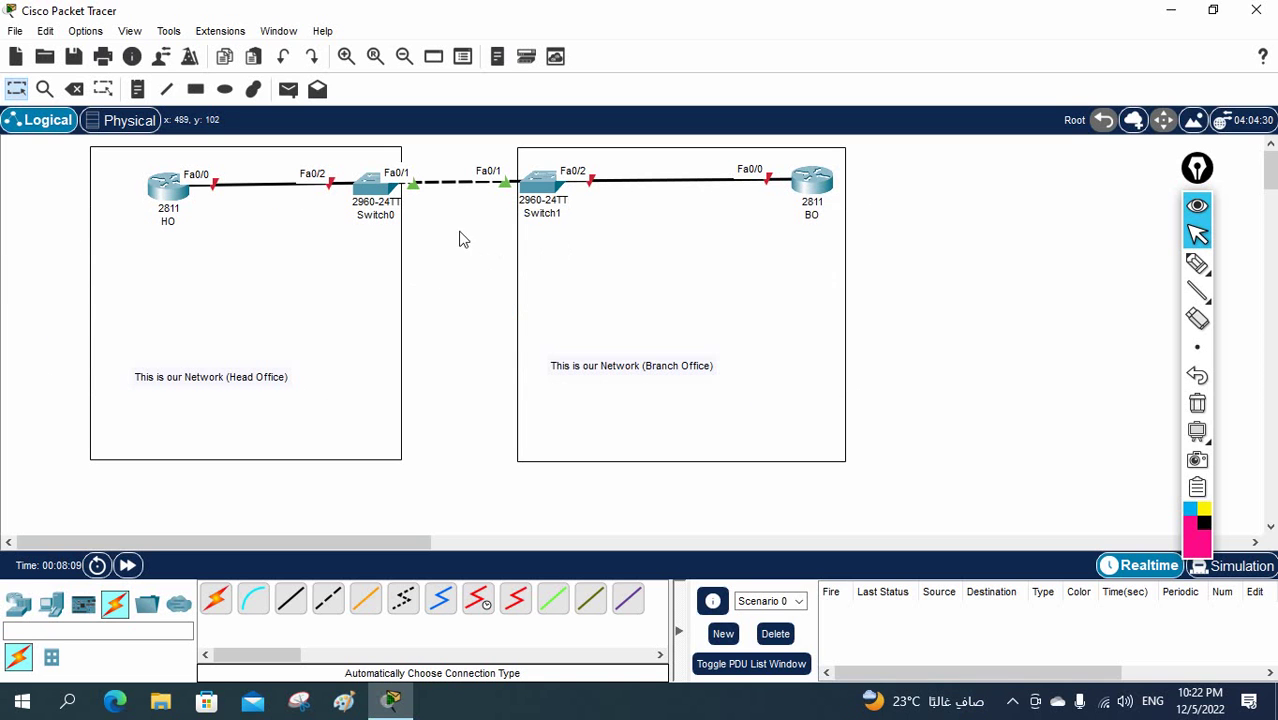
left_click_drag(203, 377, 264, 292)
left_click_drag(604, 372, 678, 260)
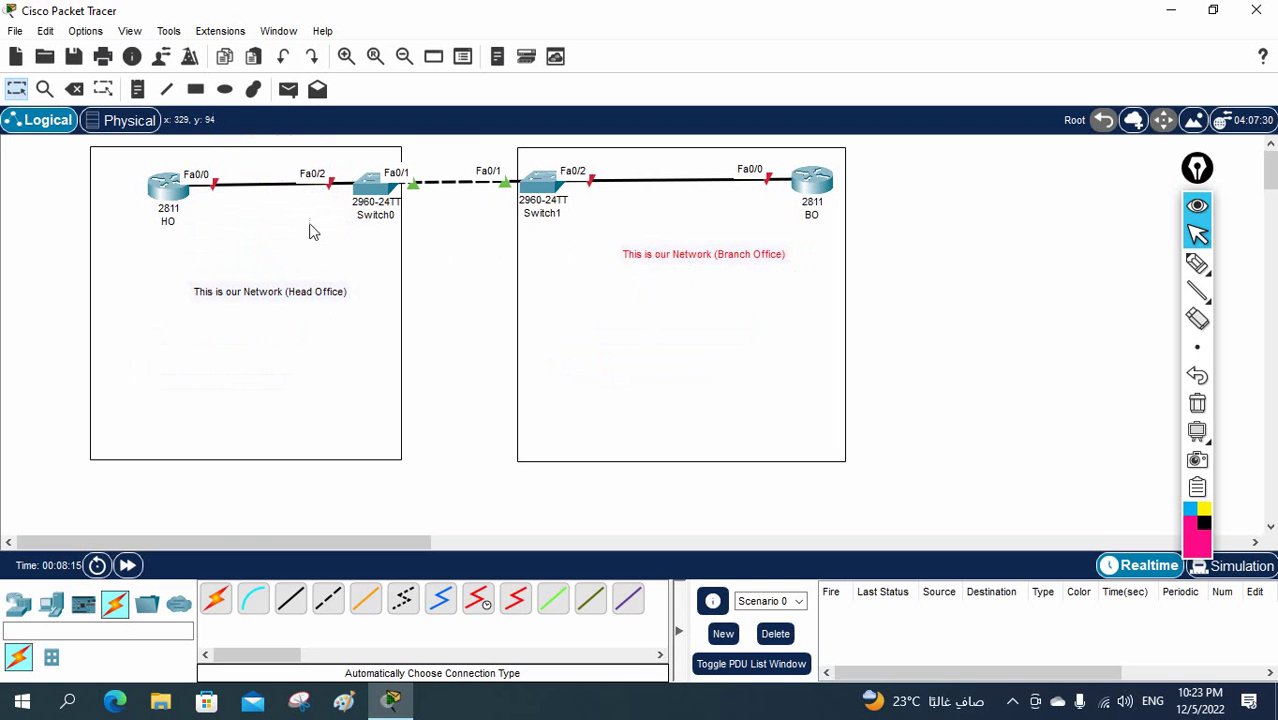
Add the note "Riyadh" below the Head Office note and the note "Jeddah" below the Branch Office note
left_click(138, 89)
left_click(205, 340)
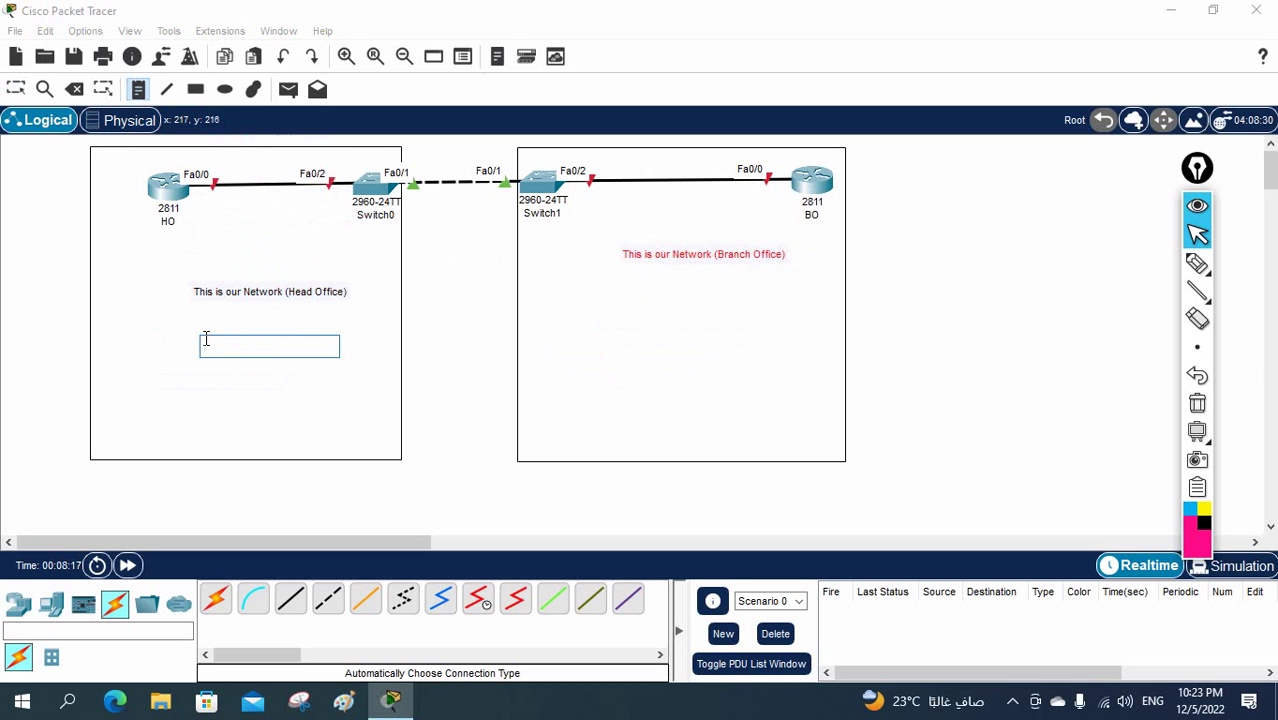
type("ad")
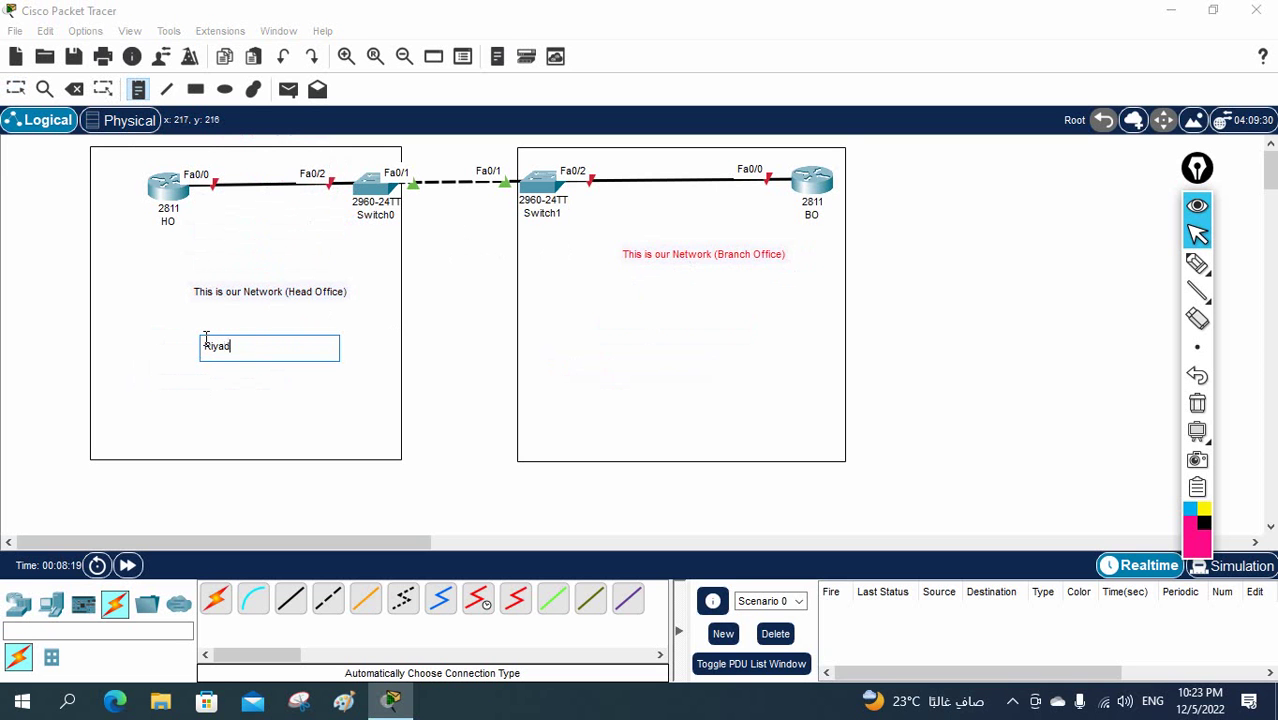
type("iyadh")
left_click(661, 336)
type("Jed")
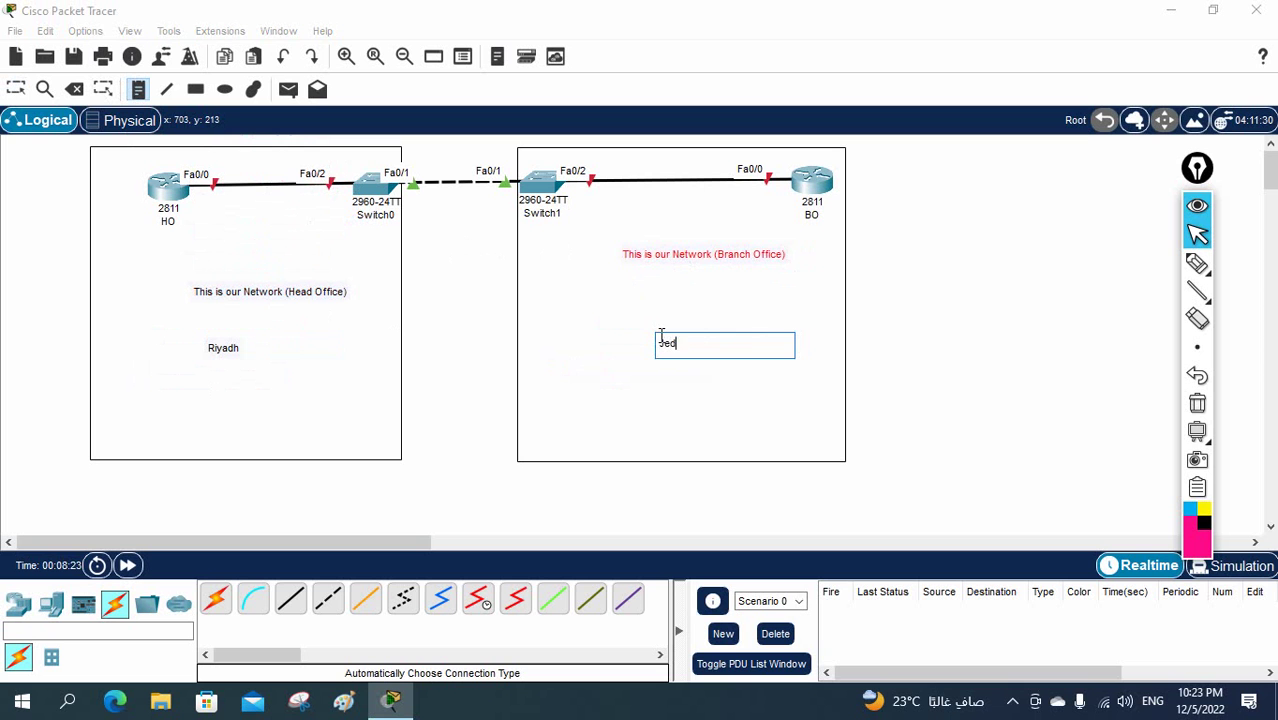
type("dah")
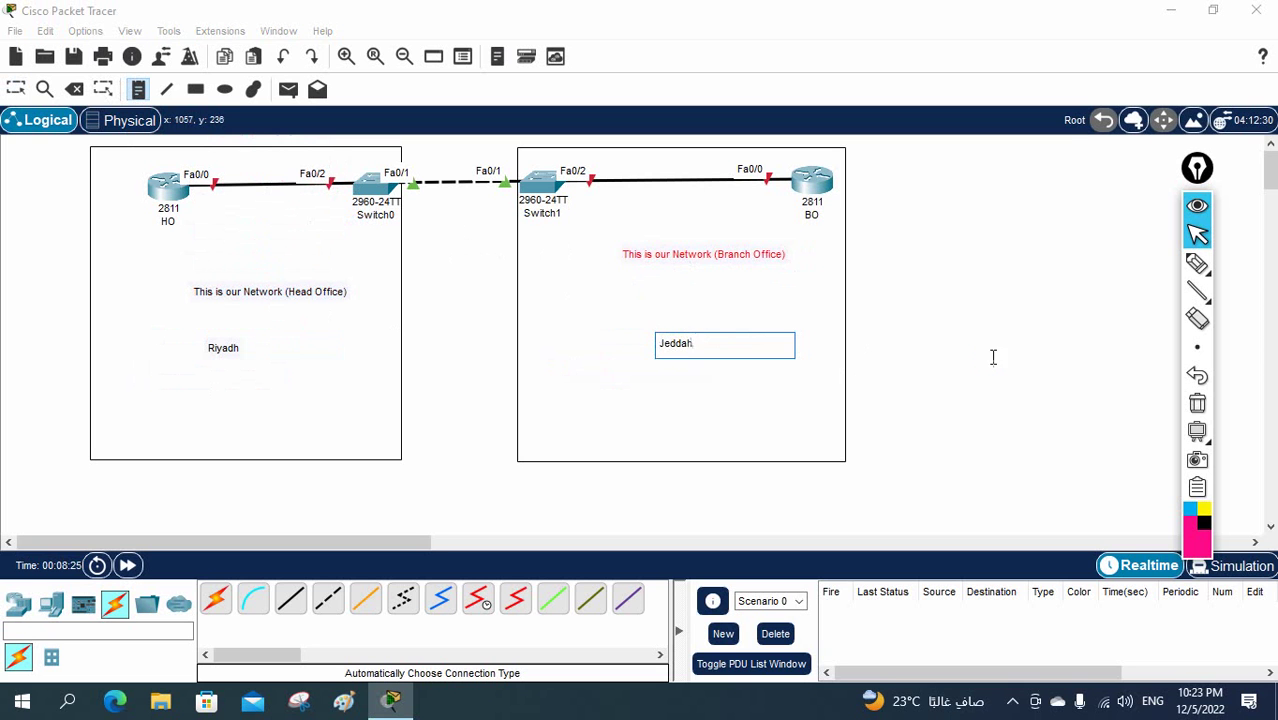
left_click(993, 357)
left_click(16, 89)
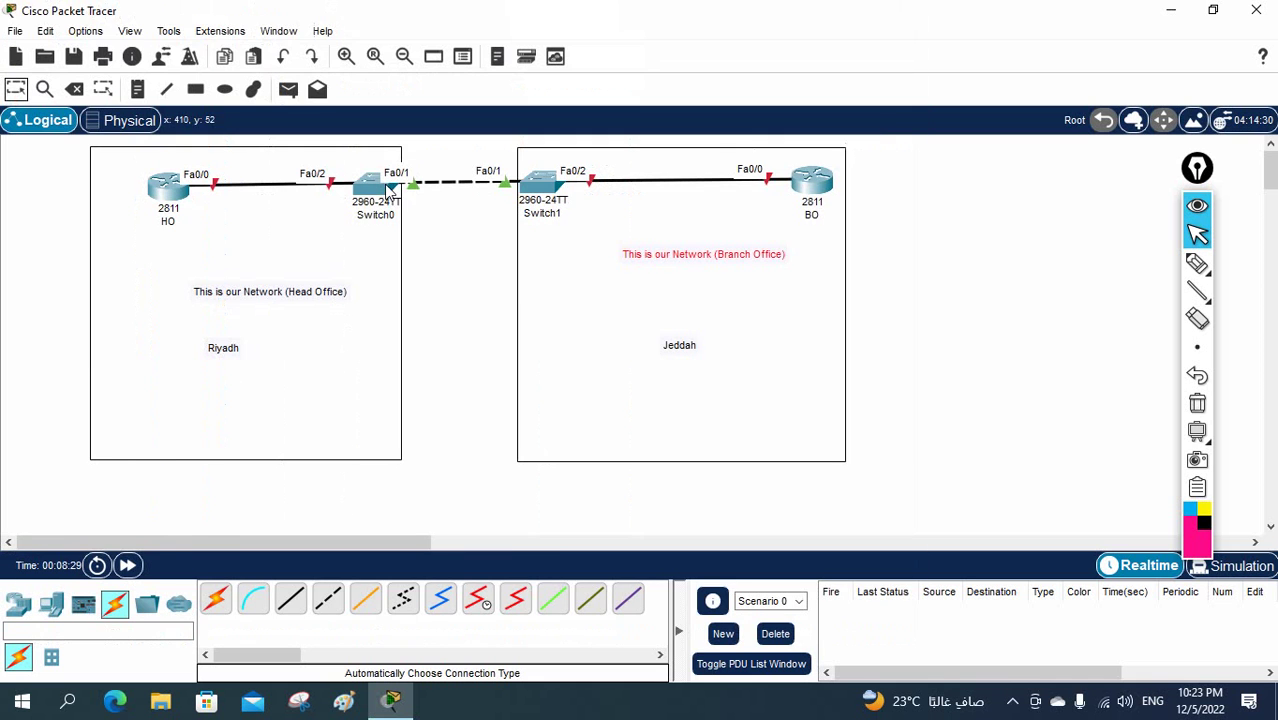
Rename Switch0 as SW1 and Switch1 as SW2
left_click(375, 213)
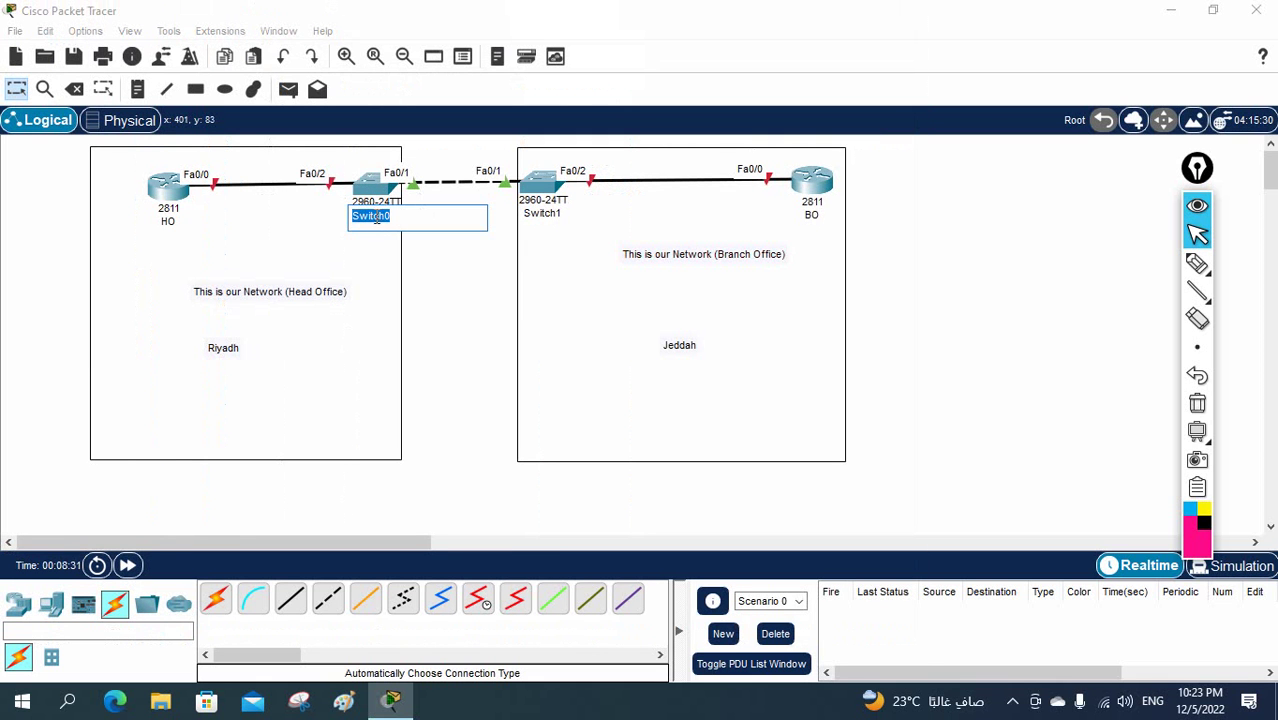
type("SW1")
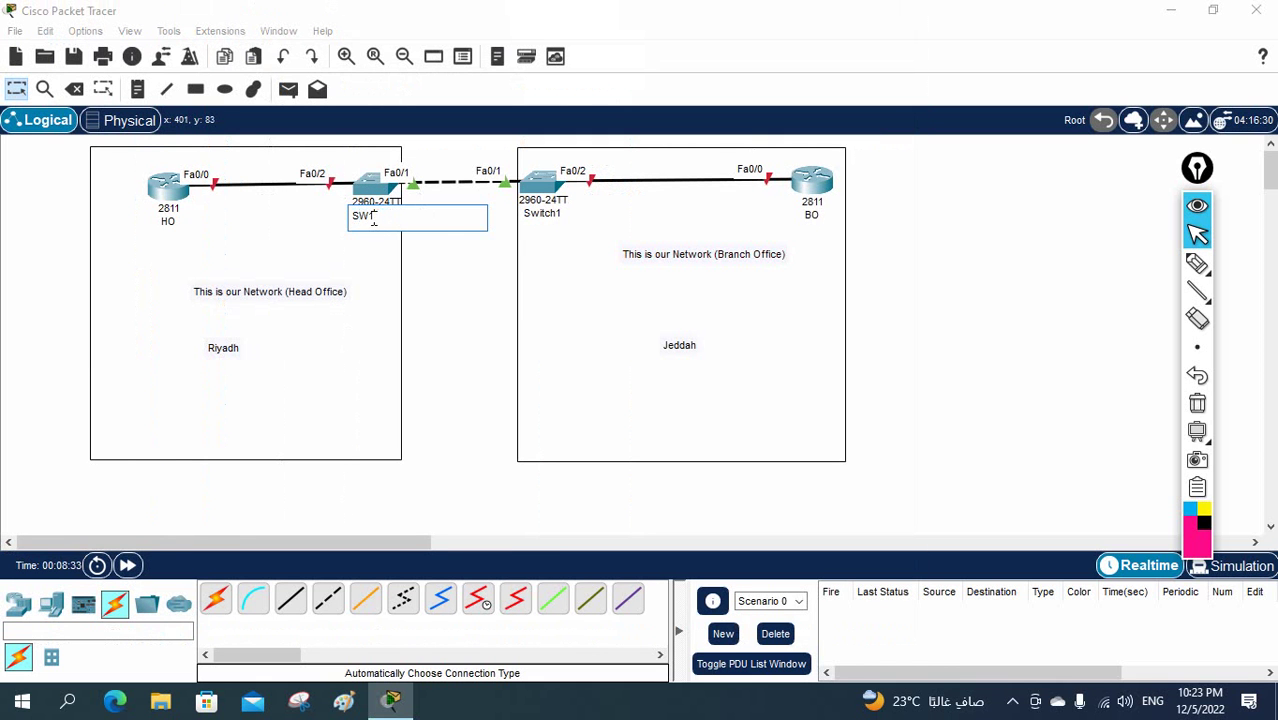
left_click(541, 213)
type("SW2")
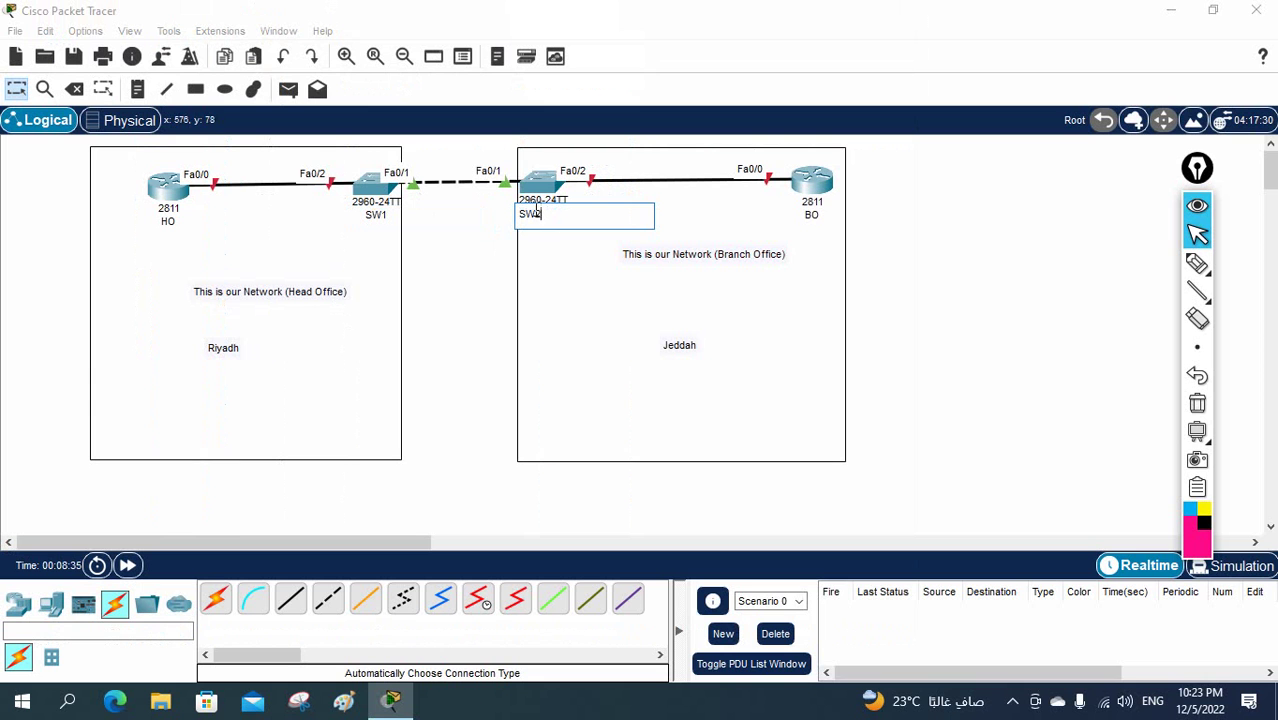
left_click(948, 344)
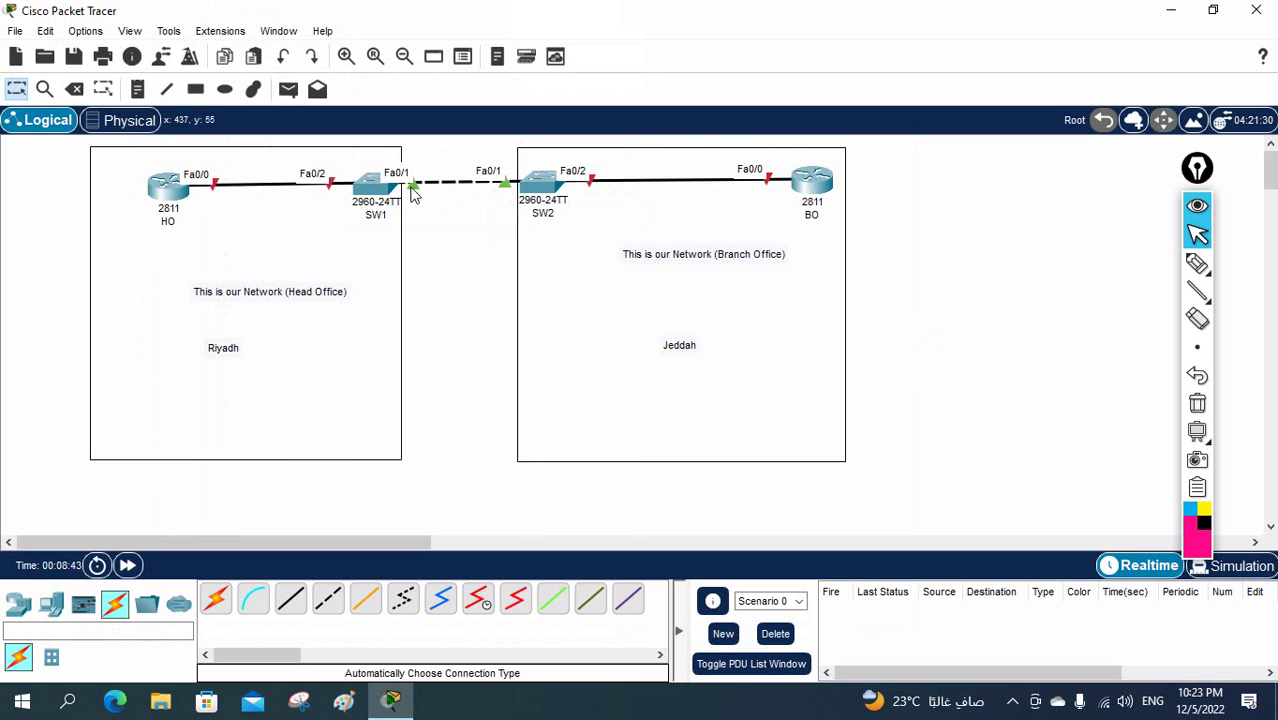
Add a third 2960 switch between the rectangles and move the inter-site cable's SW1 end to its FastEthernet0/1 port
left_click(1197, 290)
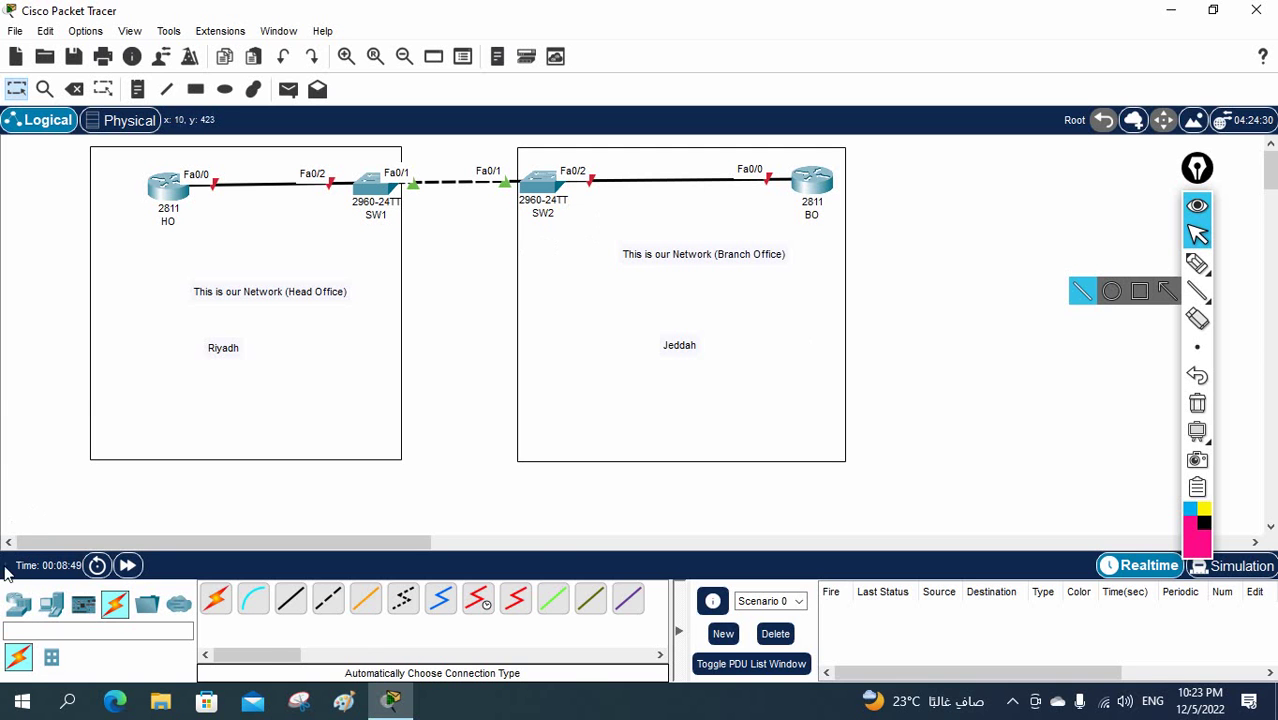
left_click(18, 603)
left_click(51, 656)
left_click_drag(51, 656, 458, 240)
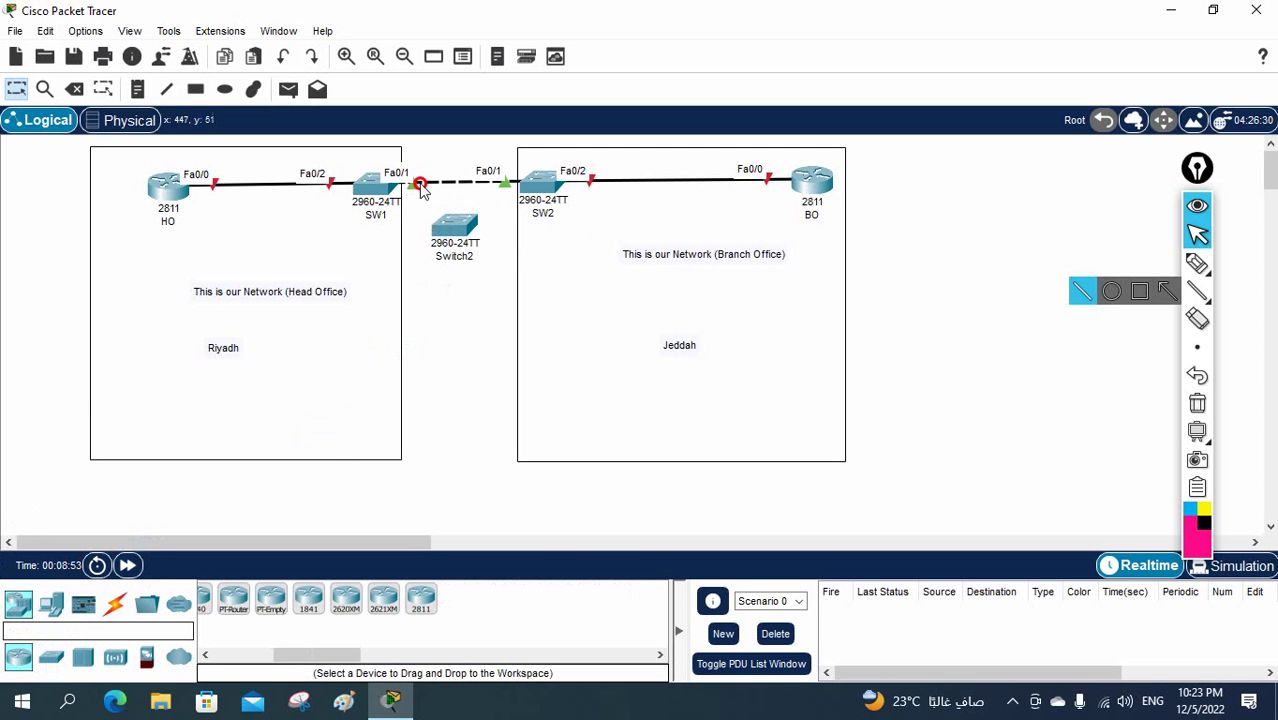
left_click_drag(413, 189, 465, 232)
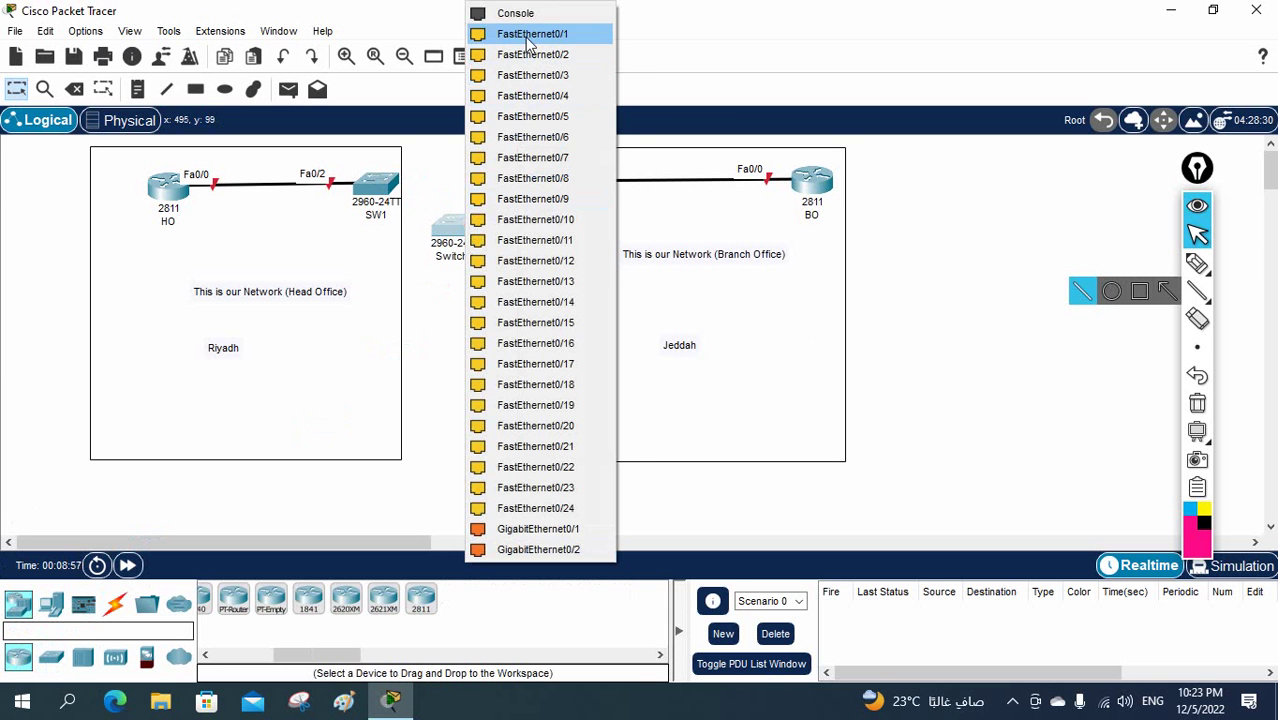
left_click(530, 36)
Connect SW1 to the new middle switch with an automatically chosen connection and move that switch lower between the rectangles
left_click(116, 606)
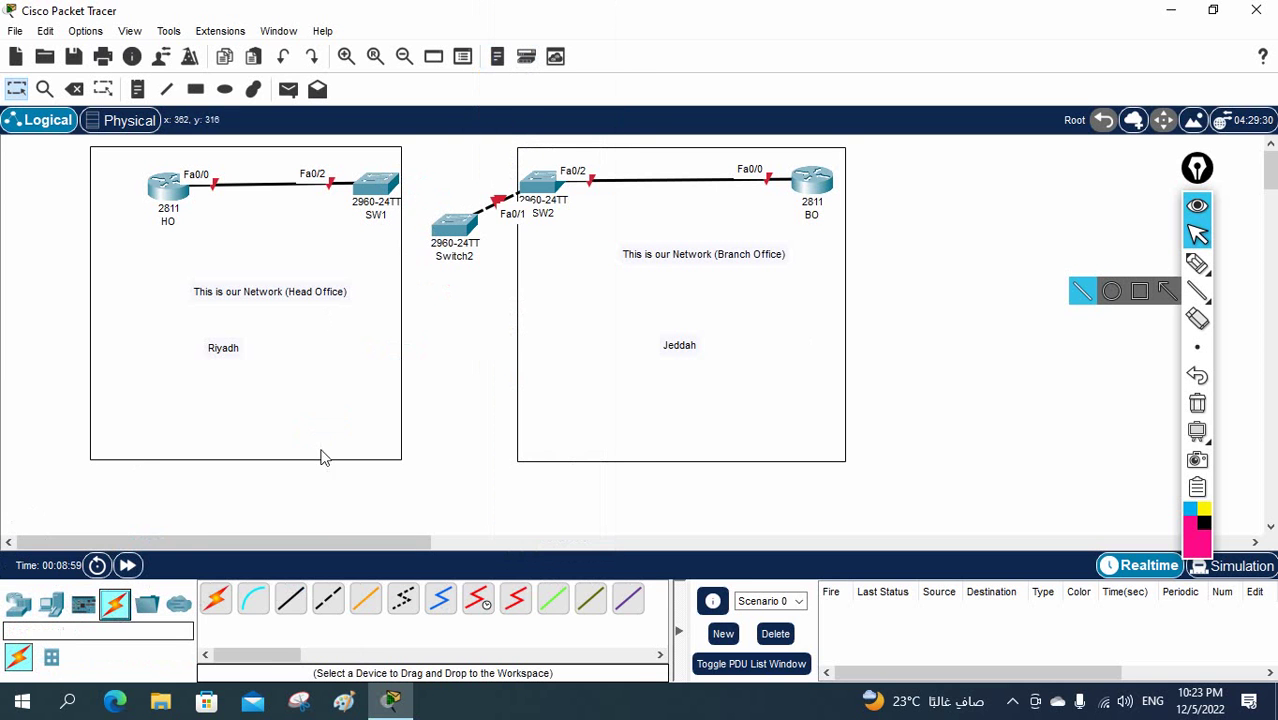
left_click(214, 597)
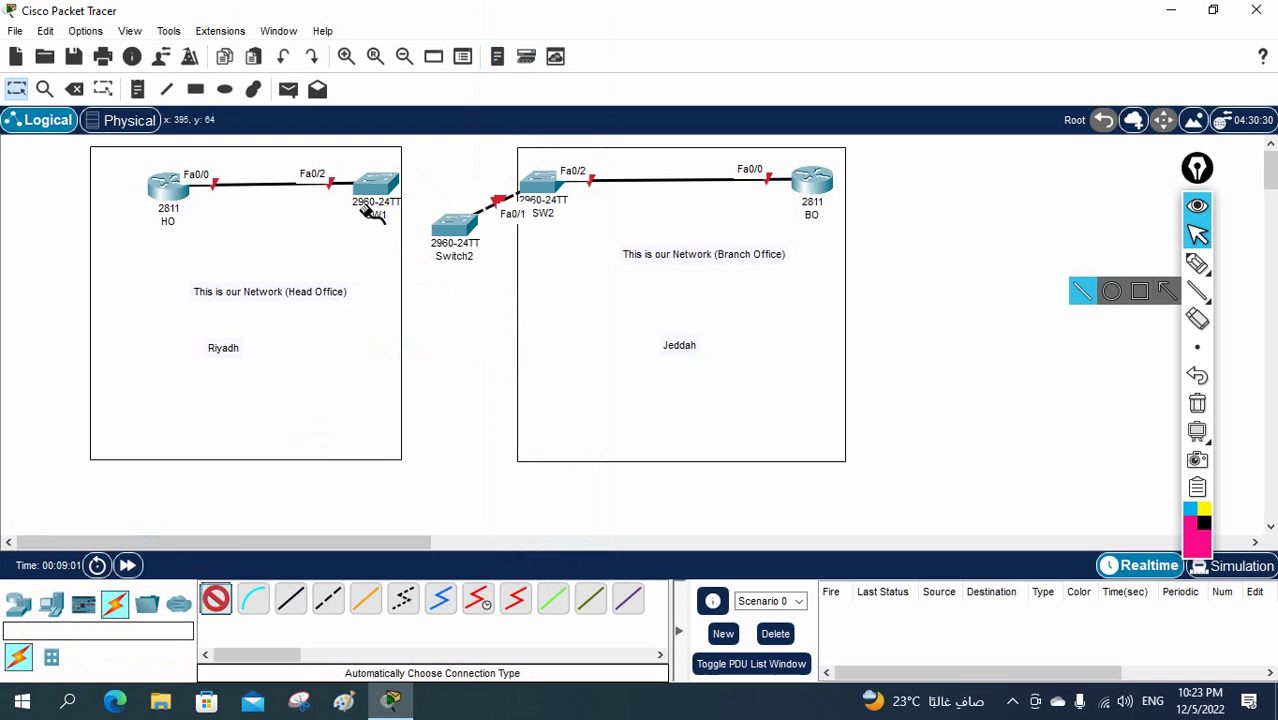
left_click(385, 186)
left_click(449, 240)
left_click_drag(449, 240, 462, 277)
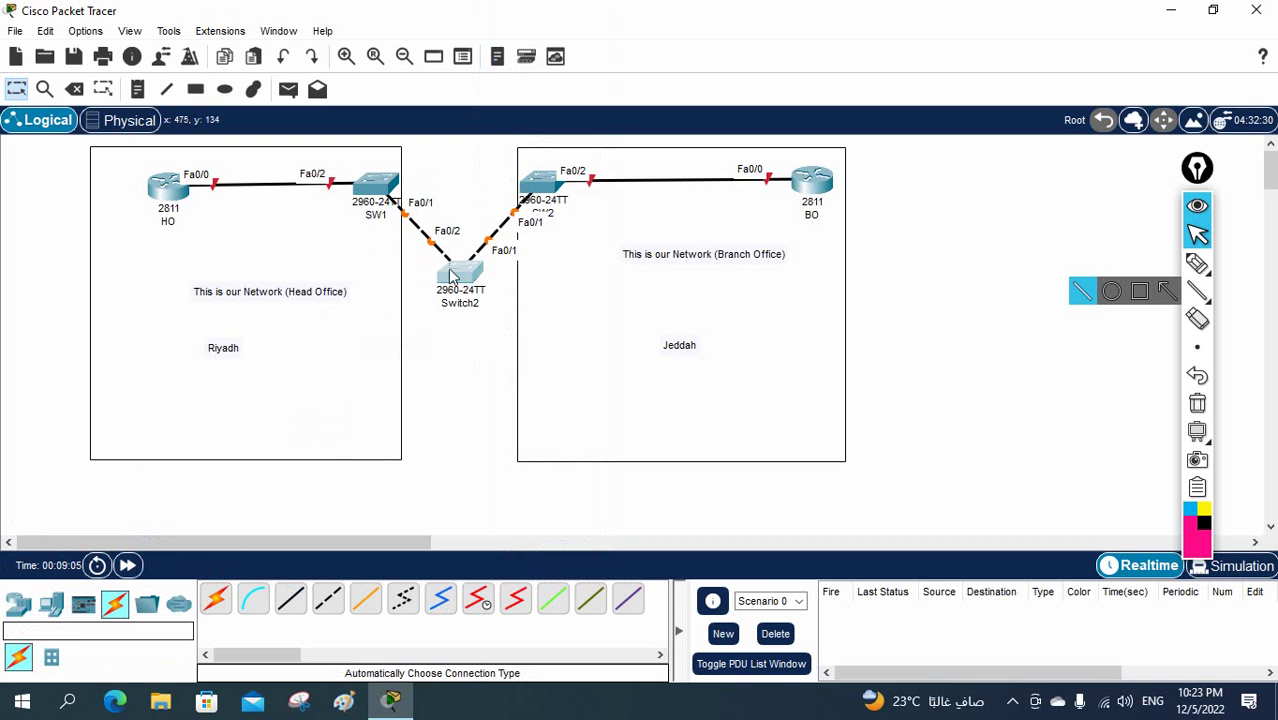
Switch to Google Chrome and search Google Images for "cloud"
left_click(76, 705)
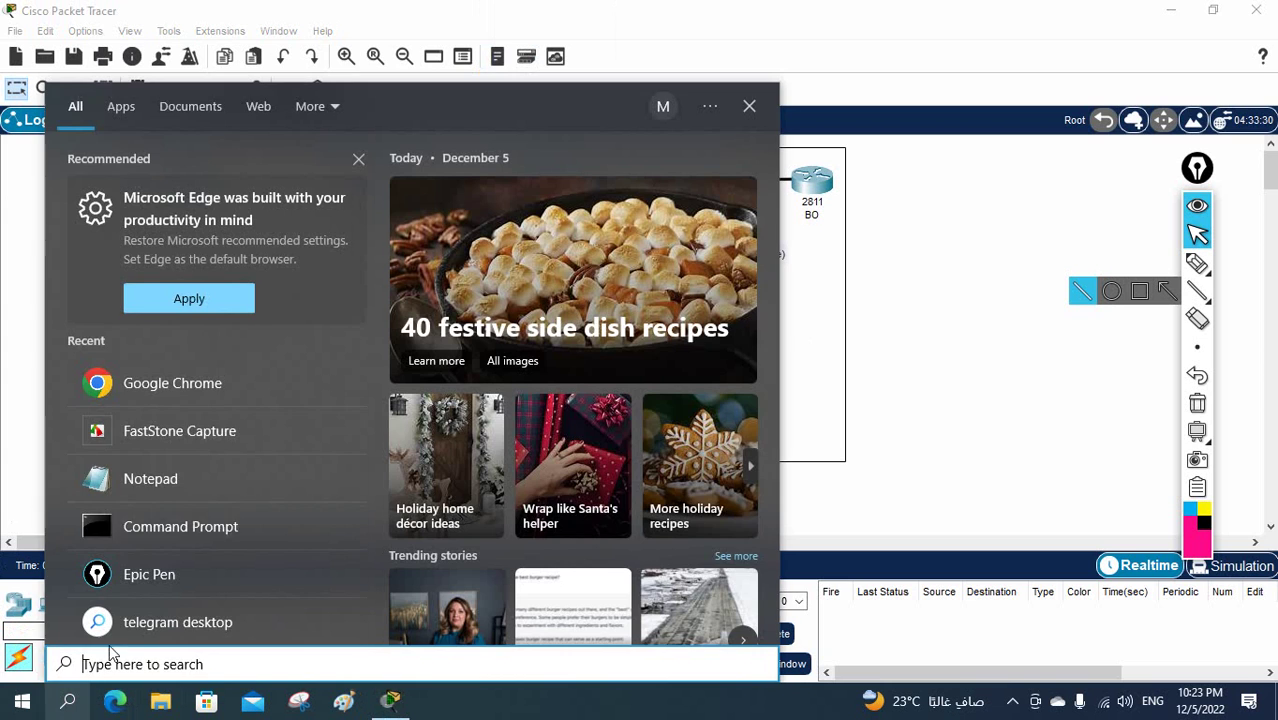
left_click(176, 385)
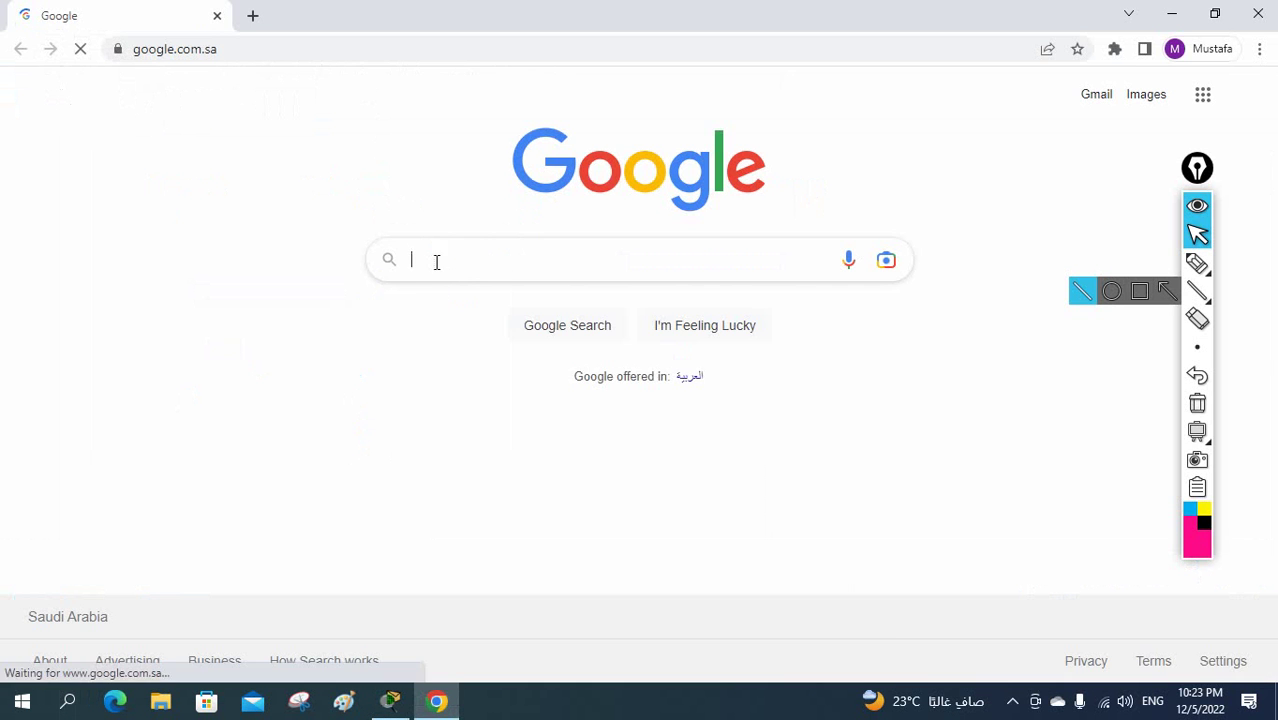
left_click(447, 260)
type("cloud")
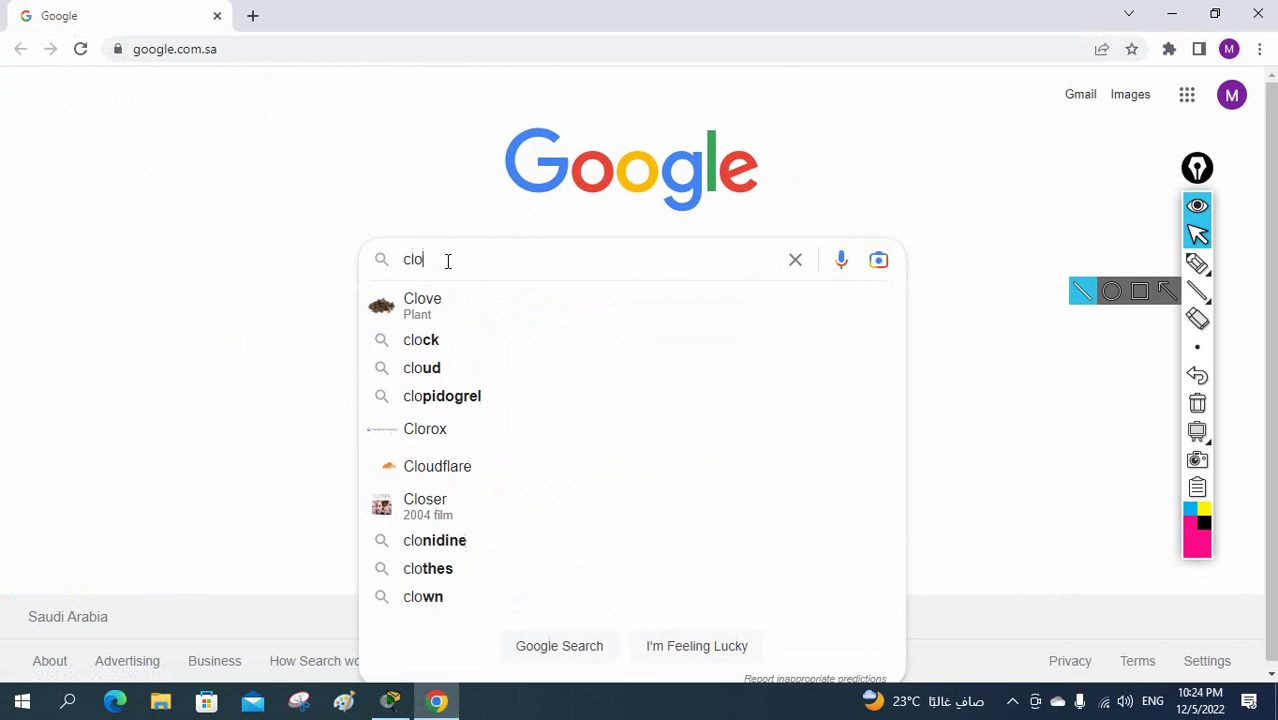
key("Return")
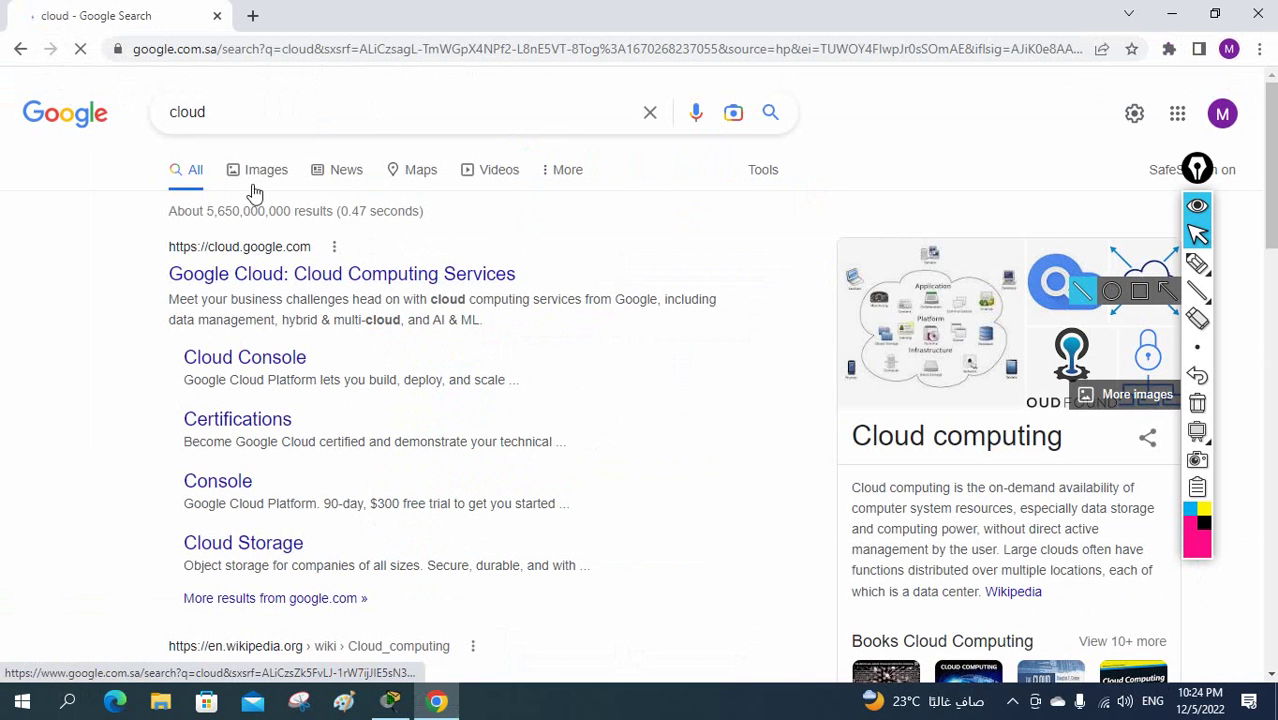
left_click(267, 175)
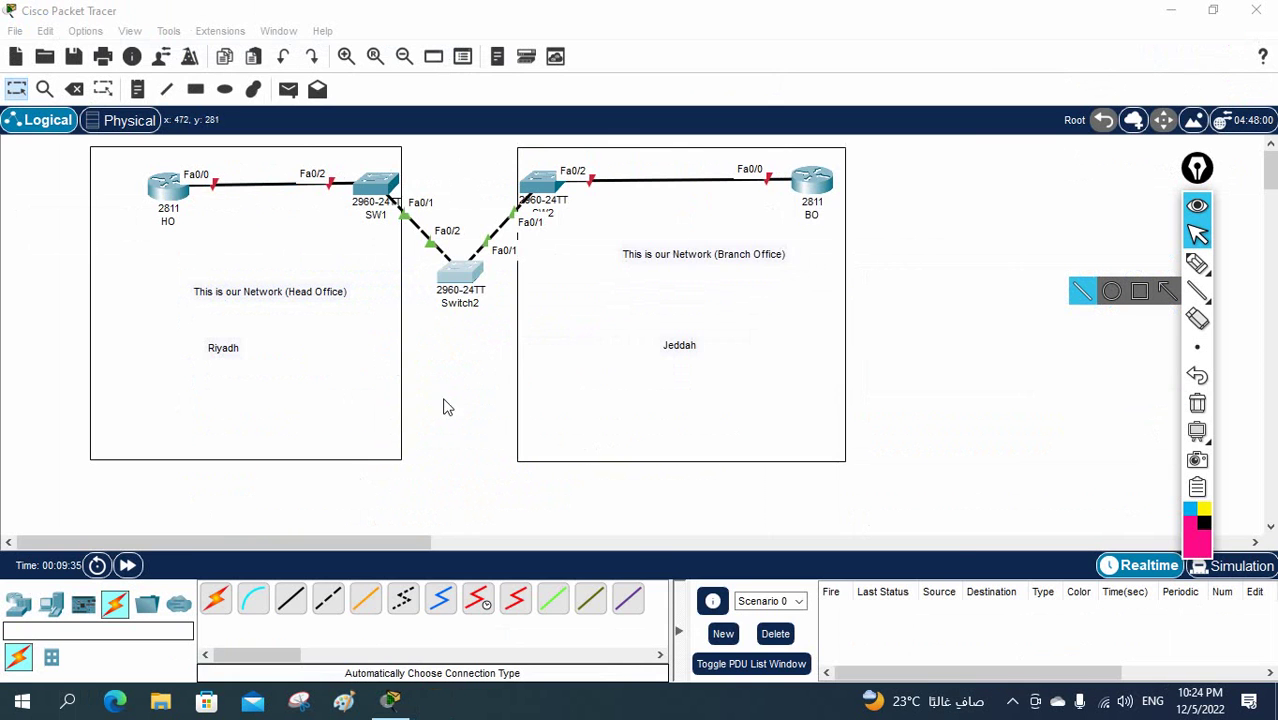
Set Switch2's logical view icon to the image Clod.png from the Desktop
left_click(468, 287)
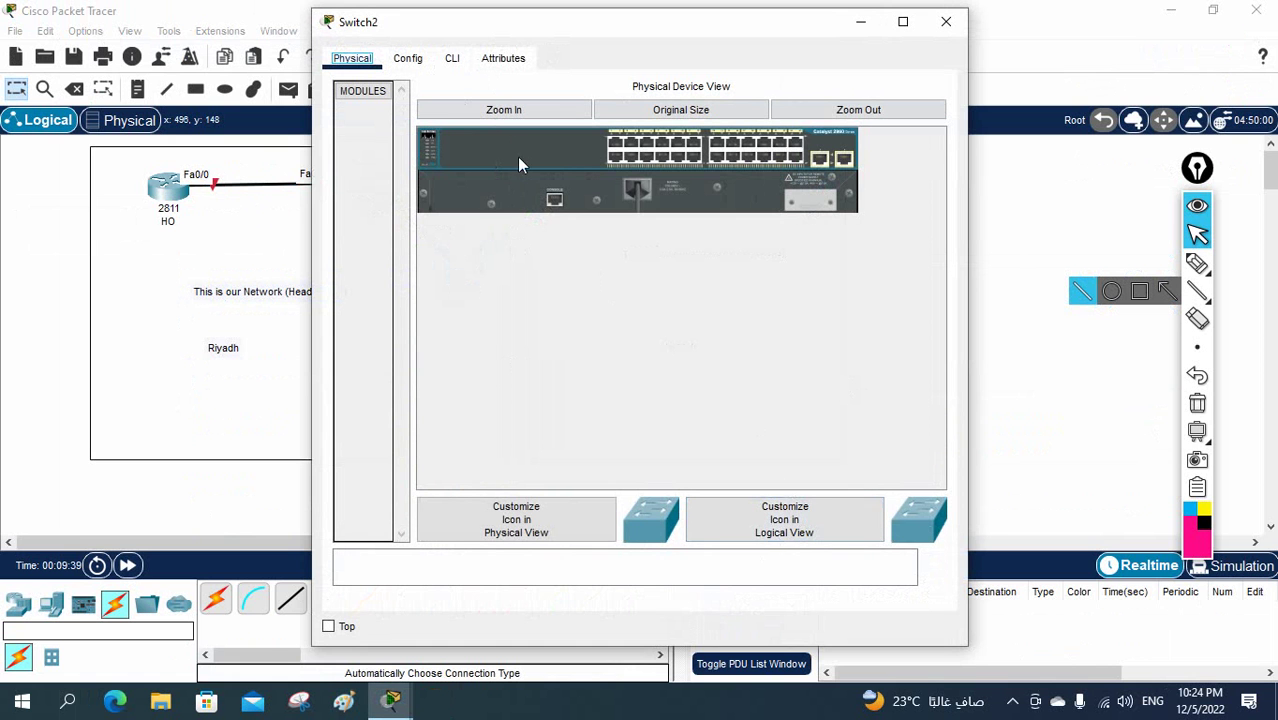
left_click(844, 517)
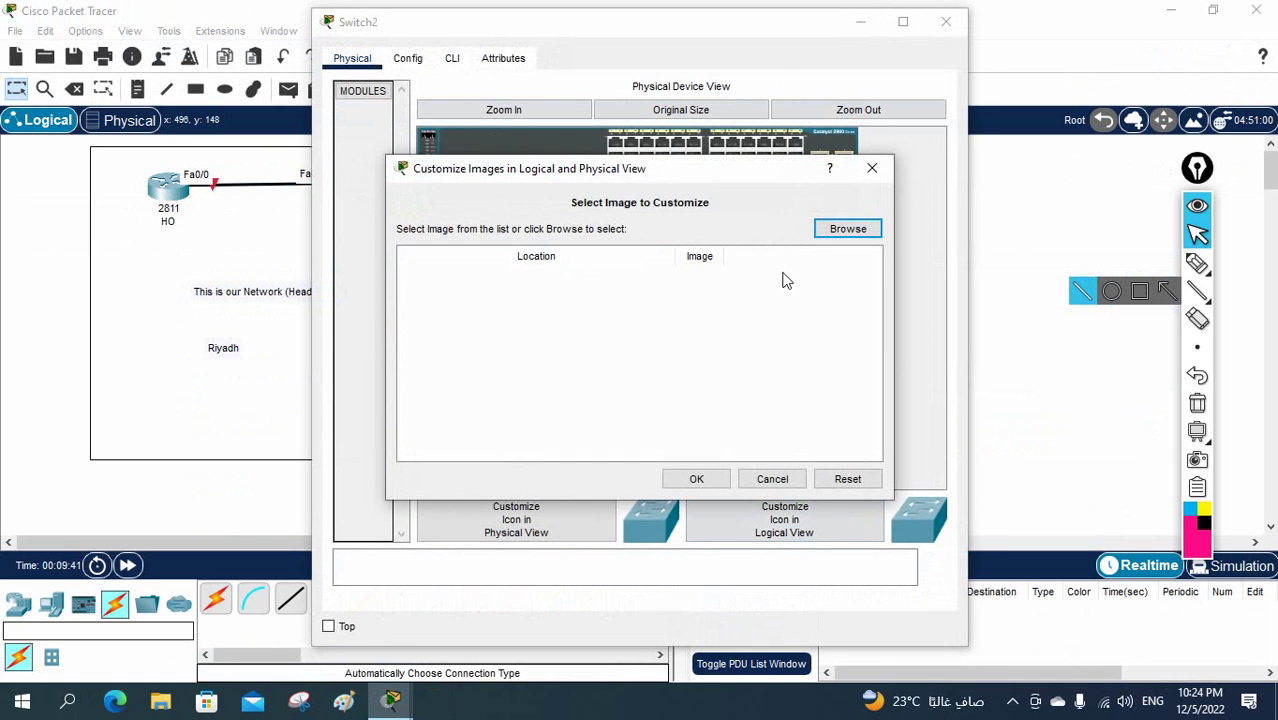
left_click(846, 229)
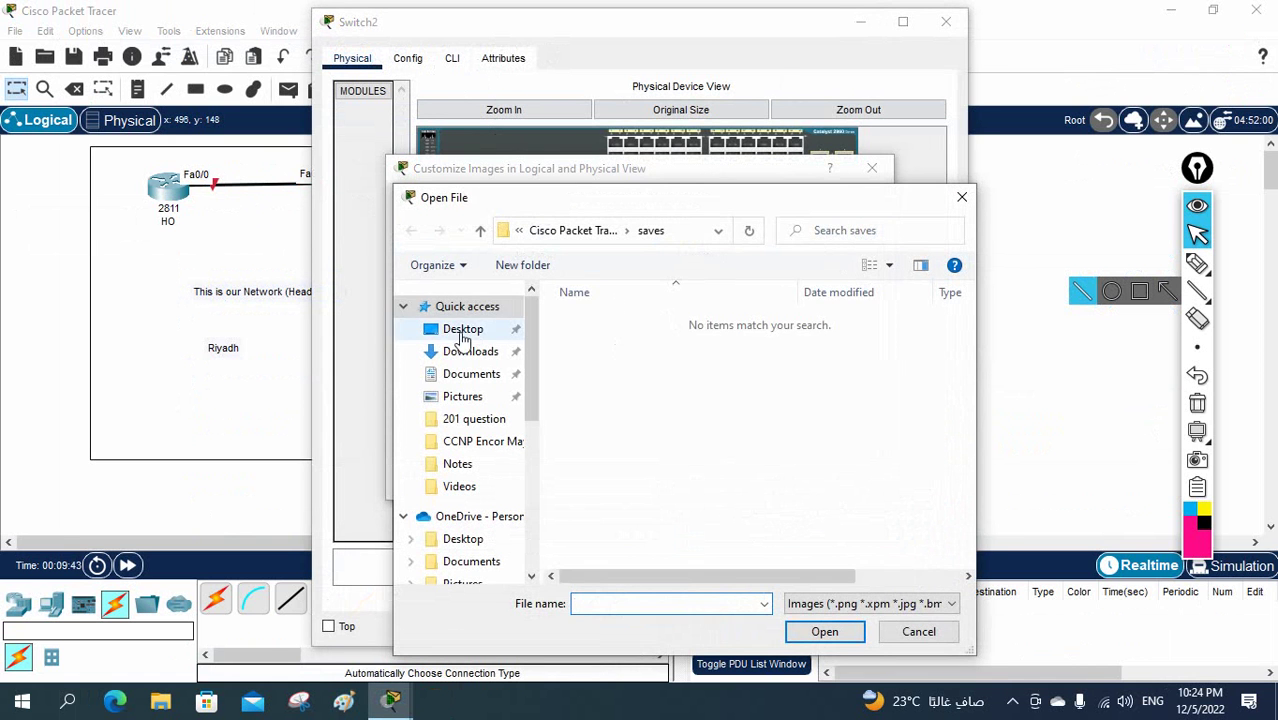
left_click(461, 335)
left_click(619, 566)
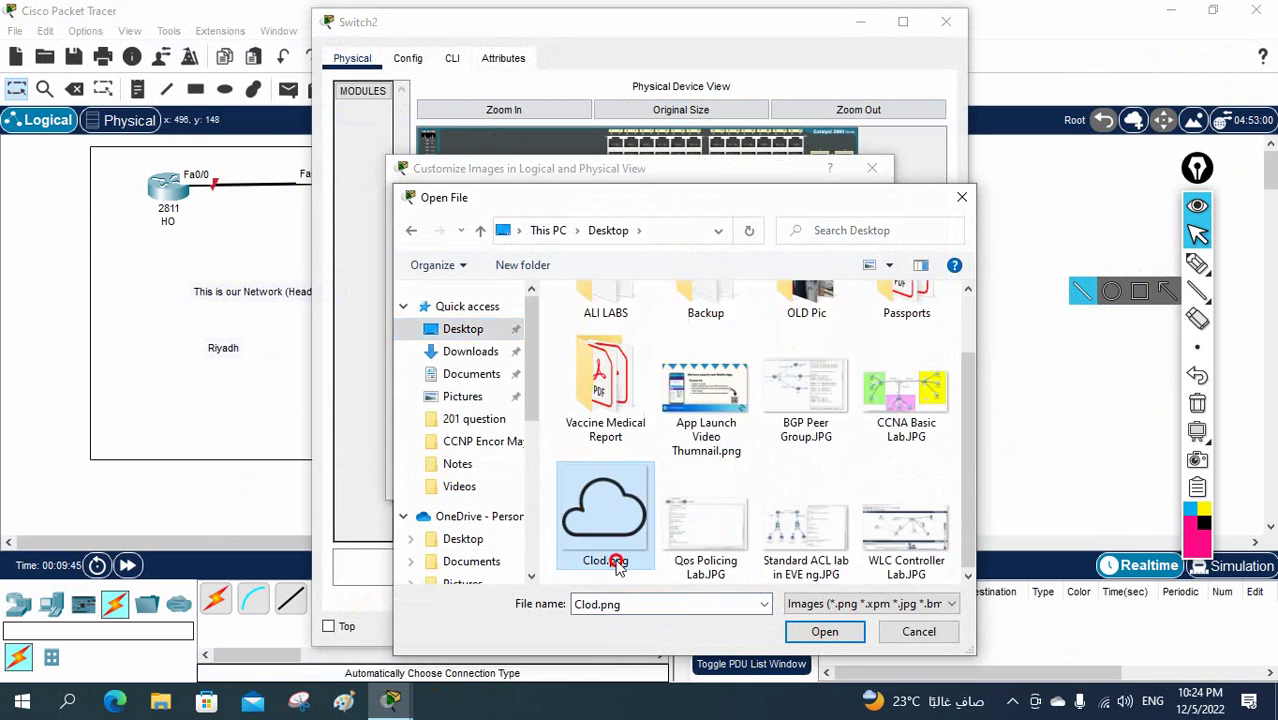
double_click(619, 566)
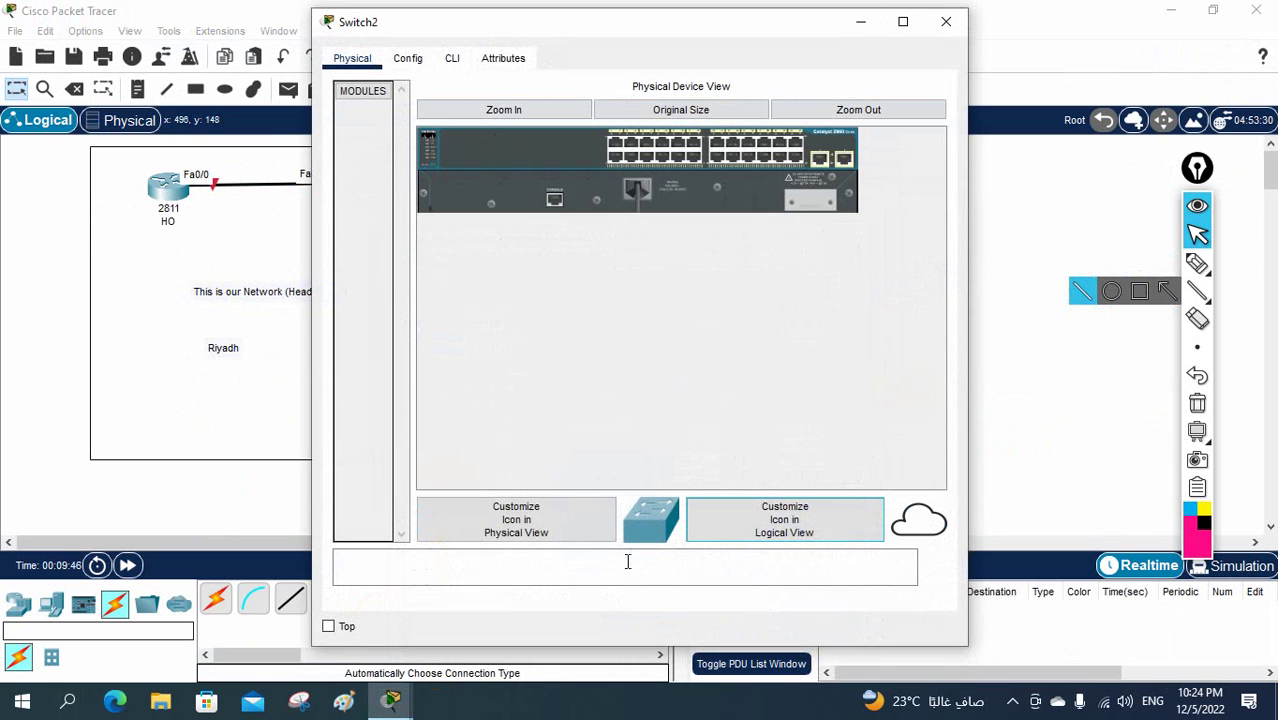
left_click(946, 21)
Move the cloud-shaped switch up between SW1 and SW2 and rename it ISP
left_click_drag(459, 287, 463, 197)
left_click(472, 236)
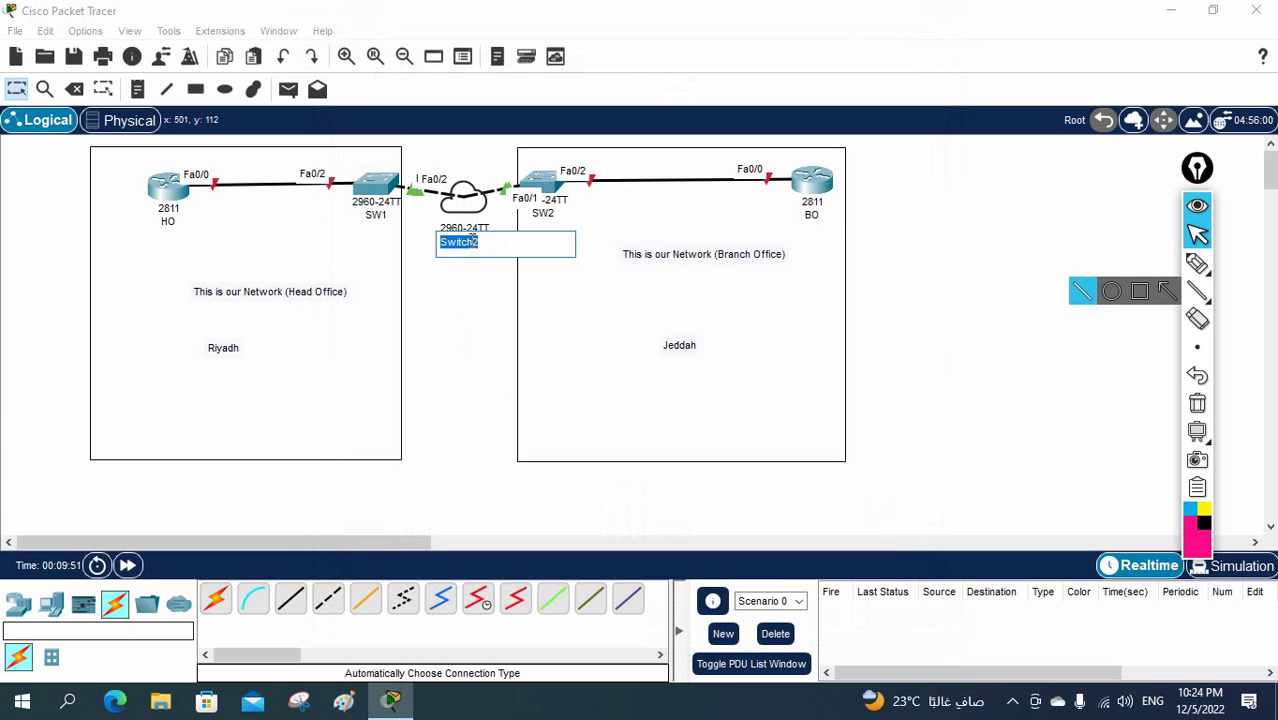
key("BackSpace")
type("ISP")
left_click(423, 327)
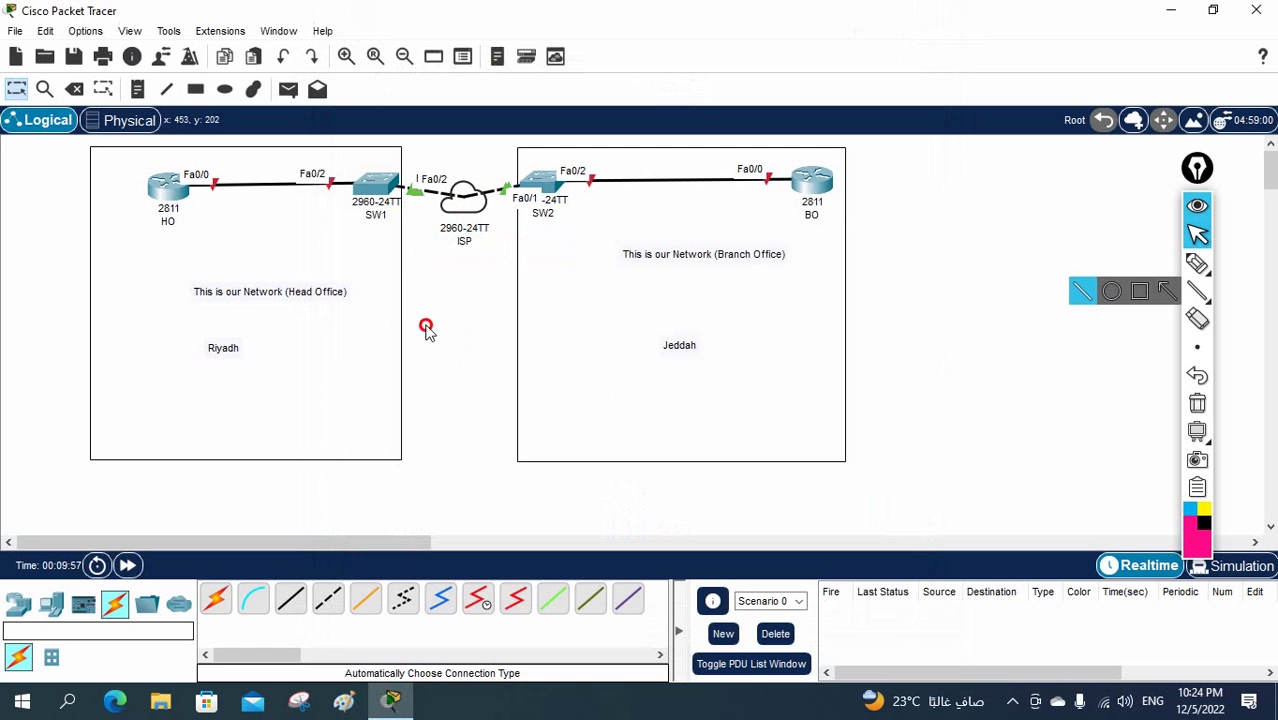
Reposition the ISP cloud lower in the gap between the two office rectangles
left_click_drag(463, 212, 464, 340)
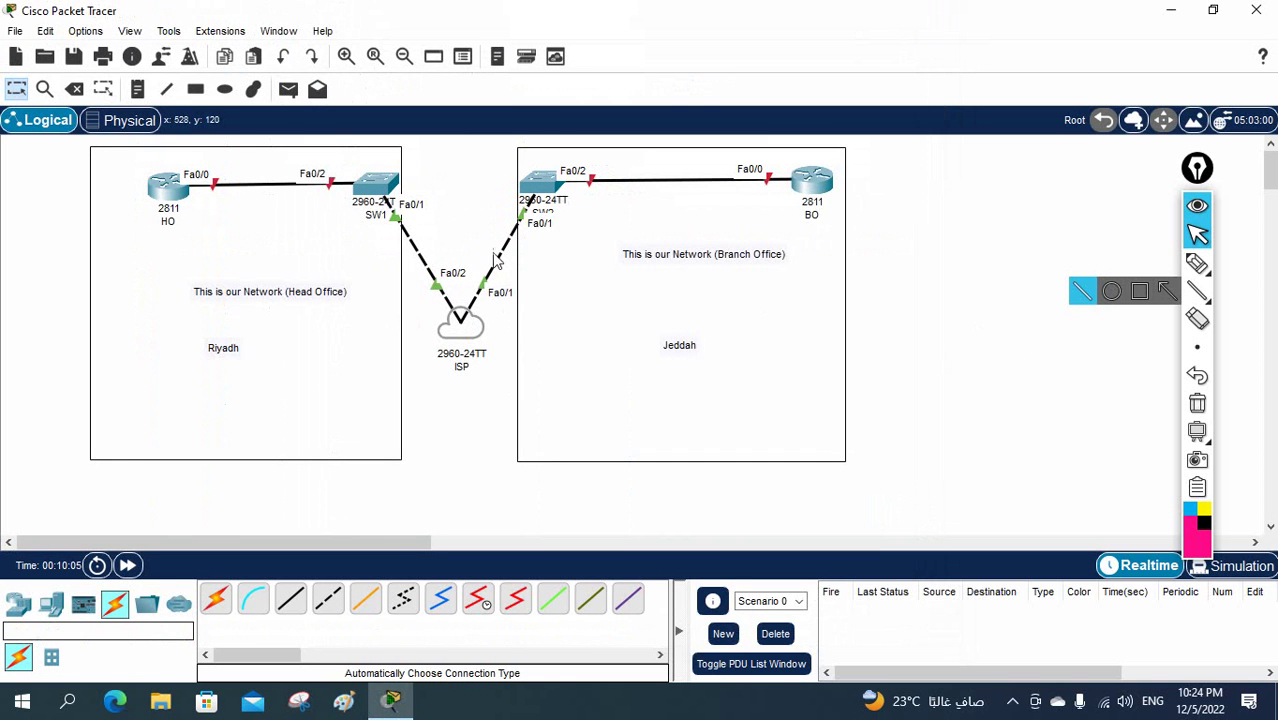
left_click(455, 322)
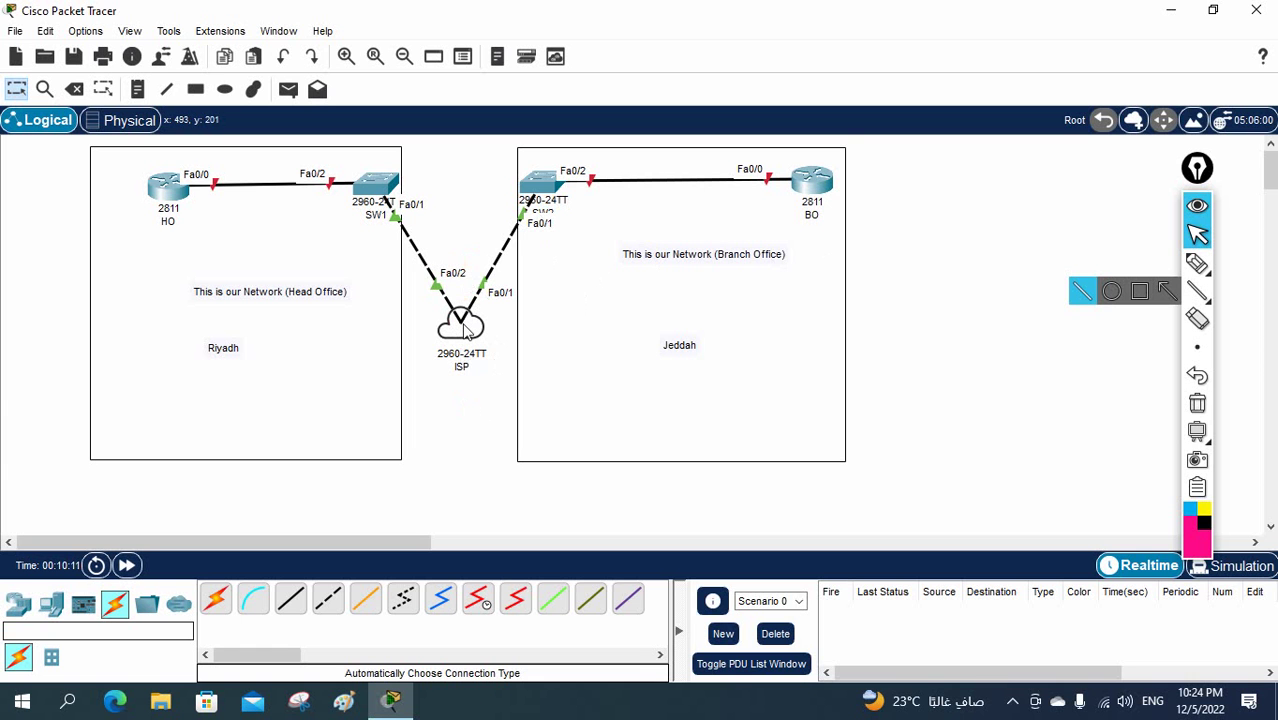
mouse_move(416, 281)
left_mouse_down()
mouse_move(569, 307)
mouse_move(491, 382)
mouse_move(470, 372)
mouse_move(445, 205)
mouse_move(491, 205)
mouse_move(419, 236)
mouse_move(577, 350)
mouse_move(580, 285)
mouse_move(443, 232)
mouse_move(440, 289)
left_mouse_up()
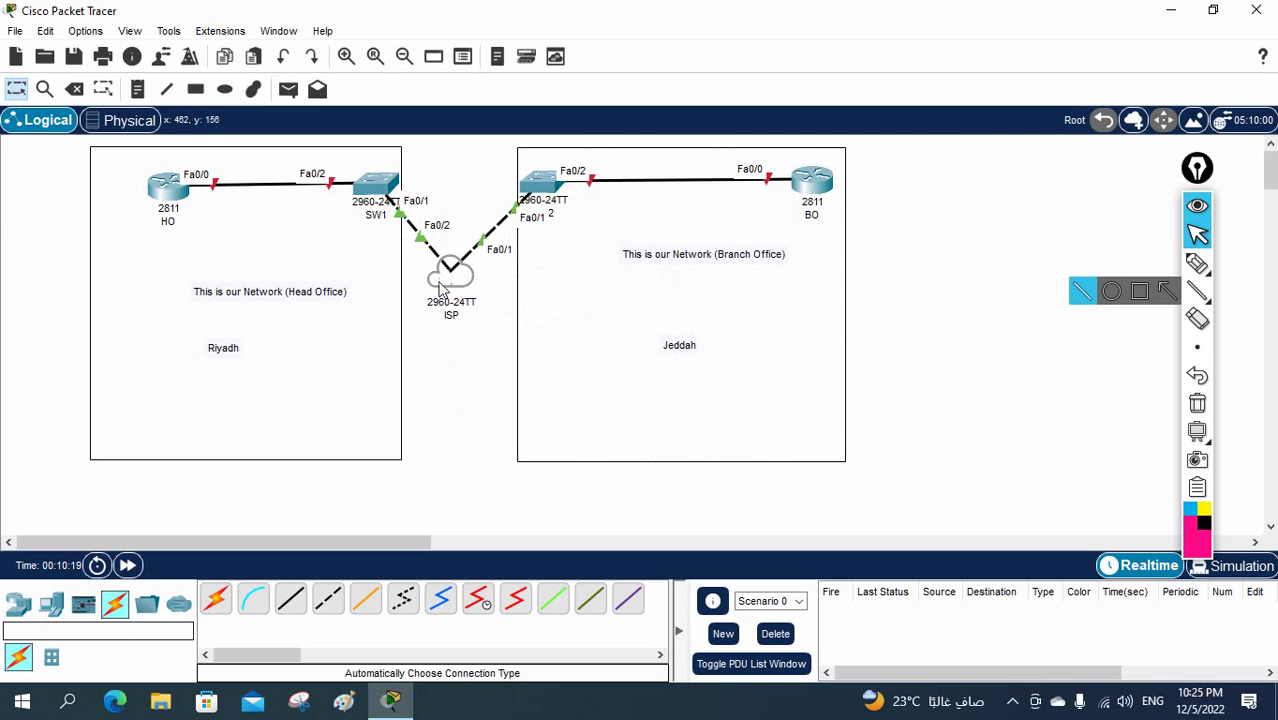
Move the head office and branch office groups farther apart and place the ISP cloud between SW1 and SW2 at about their height
left_click_drag(26, 142, 420, 472)
left_click_drag(365, 418, 293, 420)
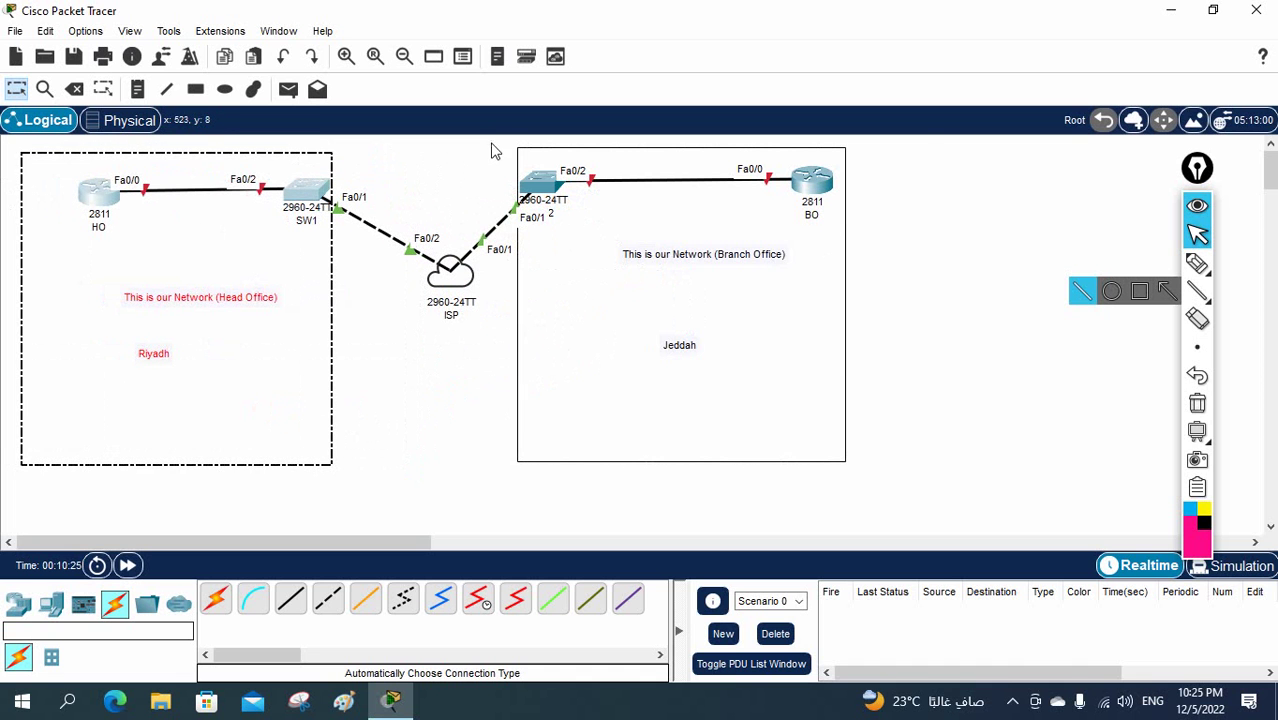
left_click_drag(490, 142, 890, 508)
left_click_drag(728, 430, 870, 419)
left_click(524, 260)
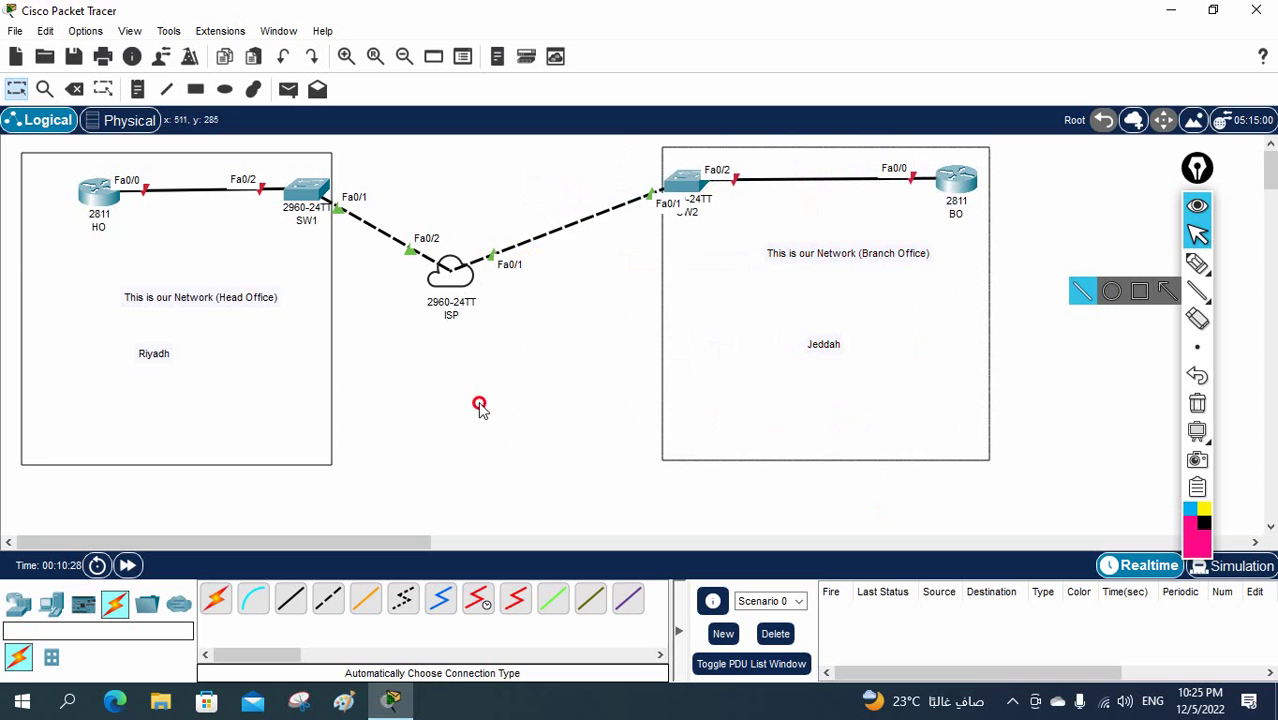
left_click_drag(450, 282, 487, 213)
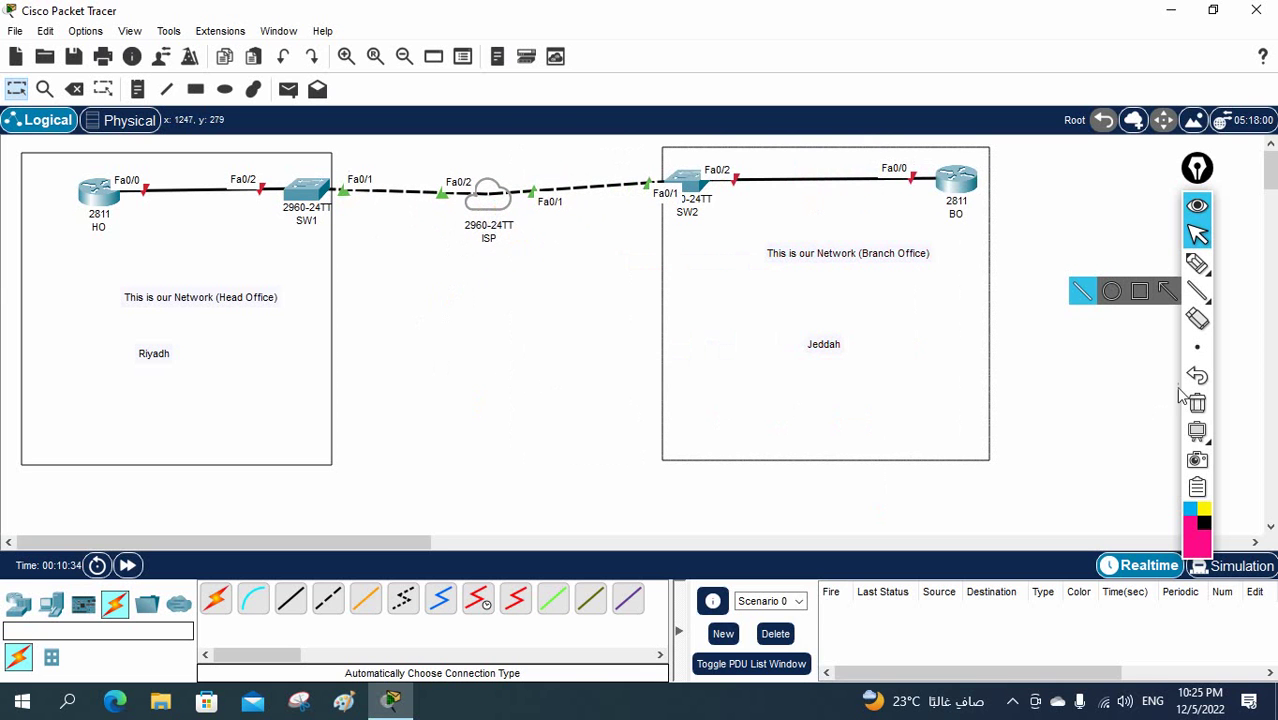
With the annotation pen, circle the provider link, write ISP beneath it and outline the head office and branch office networks
left_click(1197, 262)
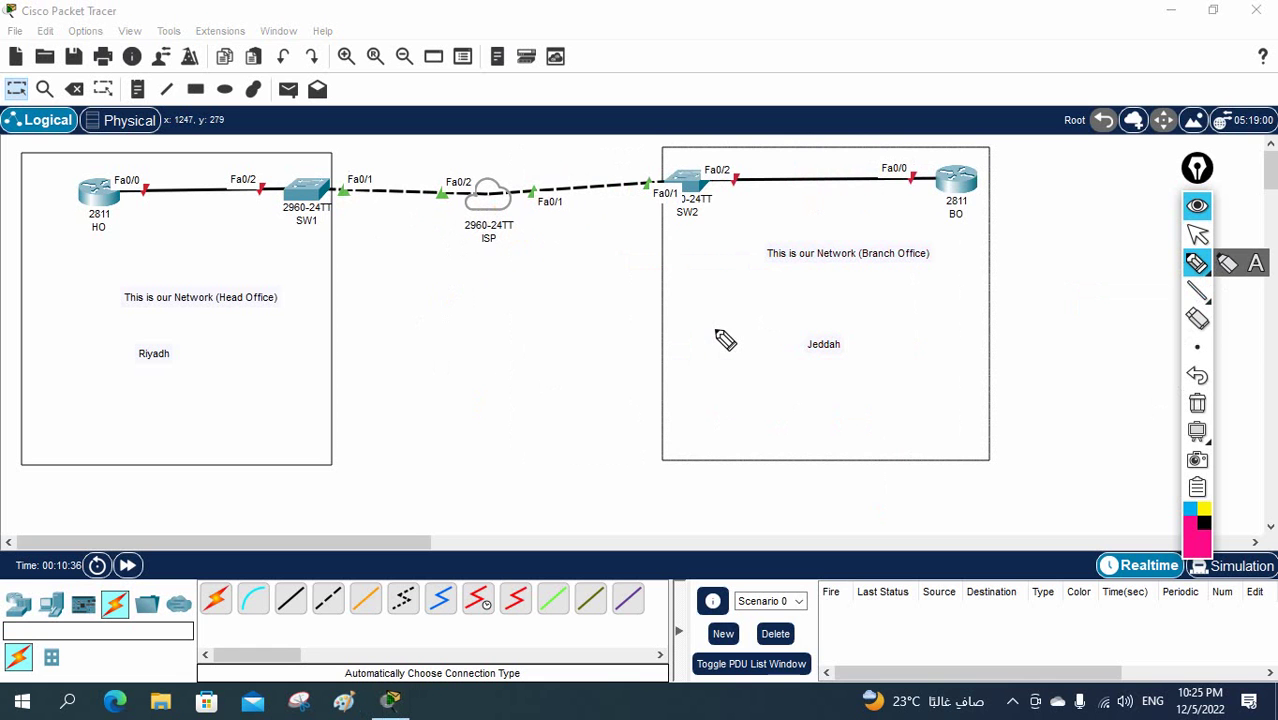
mouse_move(405, 153)
left_mouse_down()
mouse_move(375, 212)
mouse_move(500, 231)
mouse_move(608, 215)
mouse_move(632, 187)
mouse_move(602, 158)
mouse_move(440, 163)
left_mouse_up()
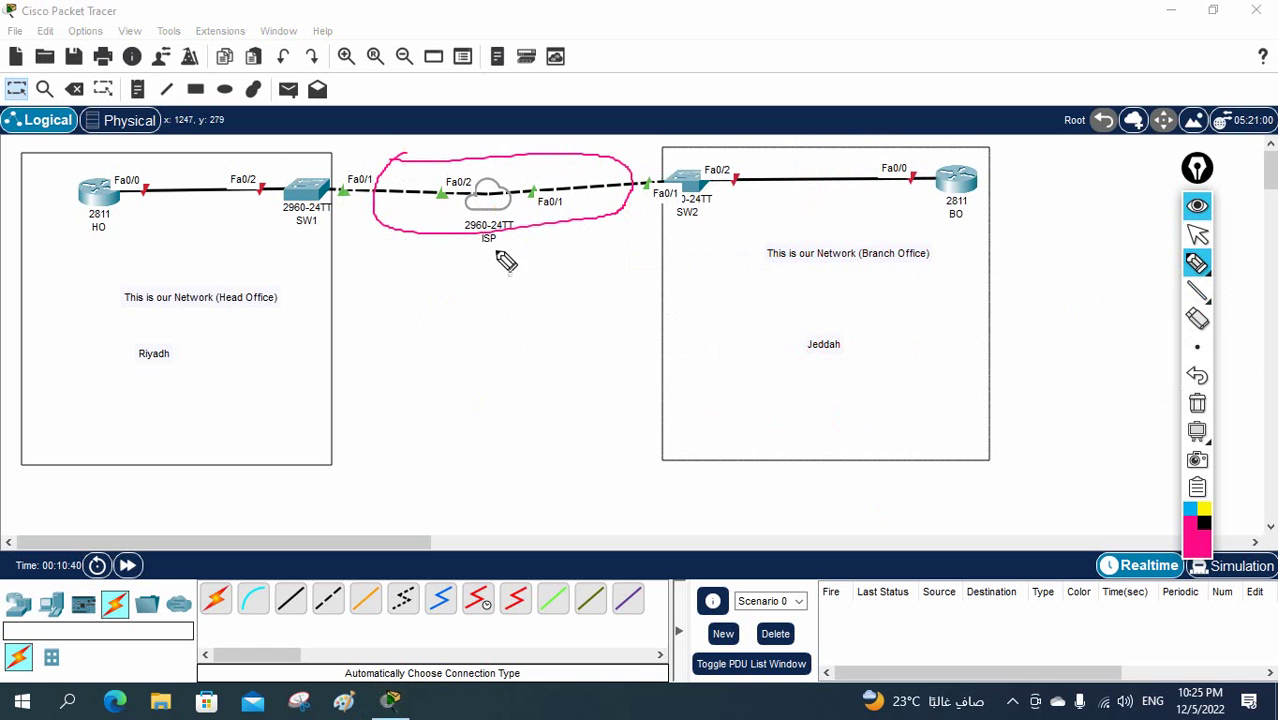
mouse_move(502, 257)
left_mouse_down()
mouse_move(496, 285)
mouse_move(508, 265)
mouse_move(527, 266)
mouse_move(516, 260)
mouse_move(519, 286)
mouse_move(508, 251)
left_mouse_up()
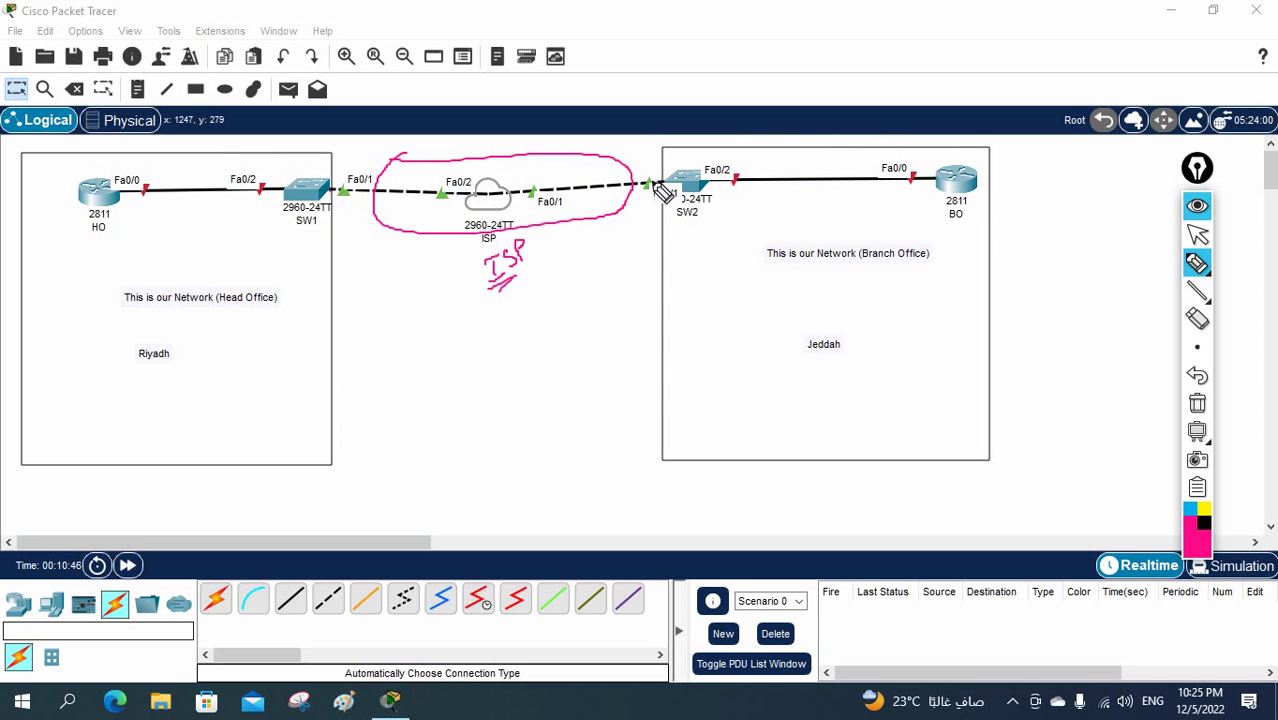
mouse_move(62, 167)
left_mouse_down()
mouse_move(149, 159)
mouse_move(284, 172)
mouse_move(294, 252)
mouse_move(242, 300)
mouse_move(128, 352)
left_mouse_up()
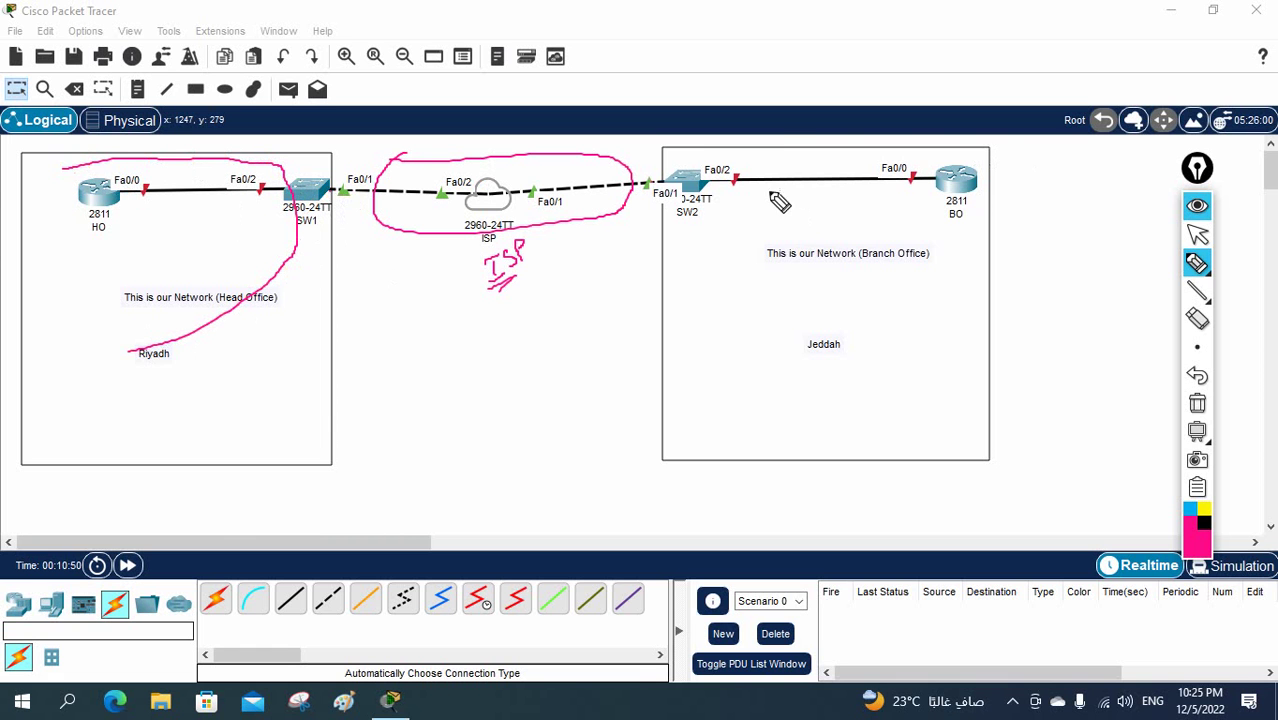
mouse_move(705, 186)
left_mouse_down()
mouse_move(758, 149)
mouse_move(958, 129)
mouse_move(998, 155)
left_mouse_up()
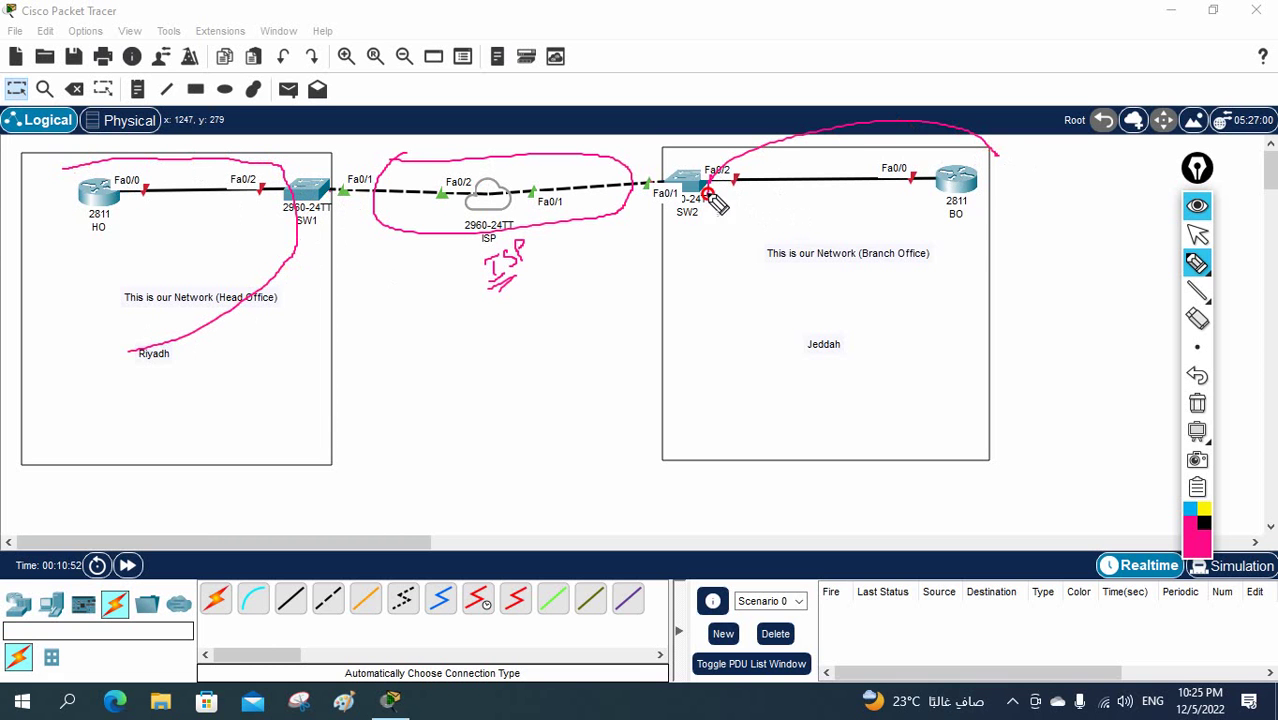
mouse_move(710, 188)
left_mouse_down()
mouse_move(785, 281)
mouse_move(952, 352)
left_mouse_up()
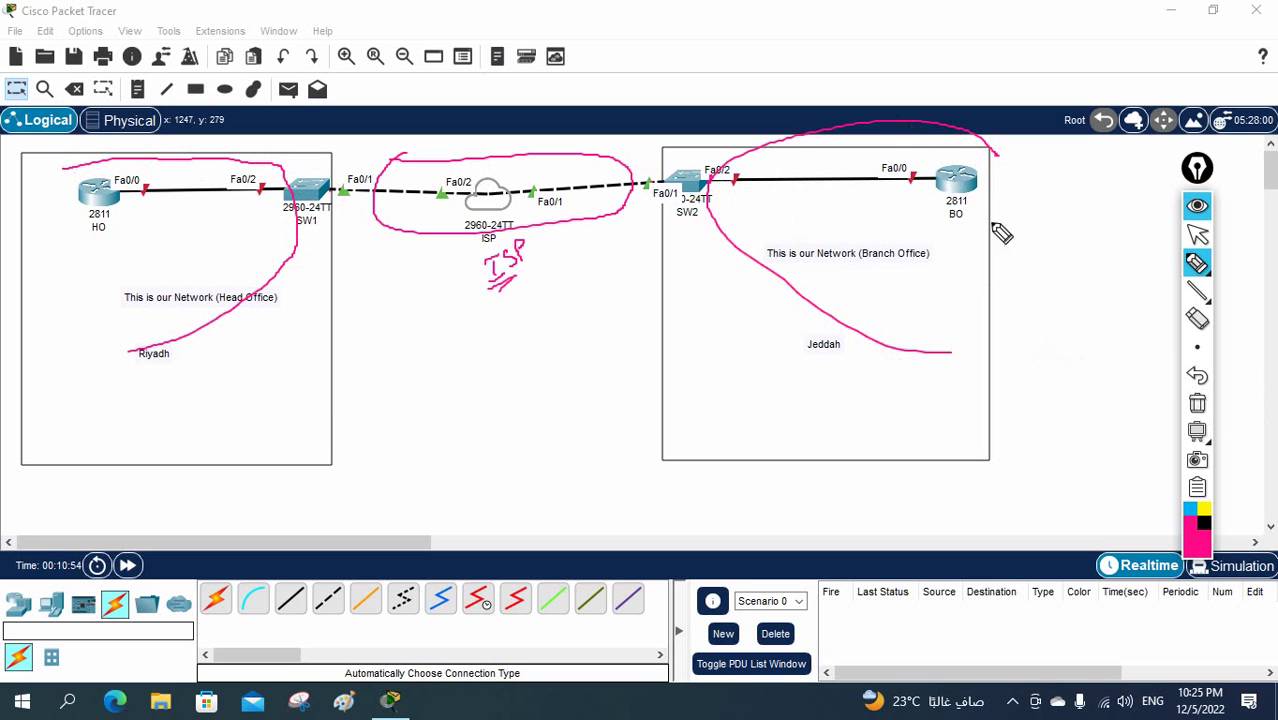
Write Edge beside the BO router, sketch two devices with branching lines beneath it, and clear all pen annotations
left_click_drag(958, 196, 965, 234)
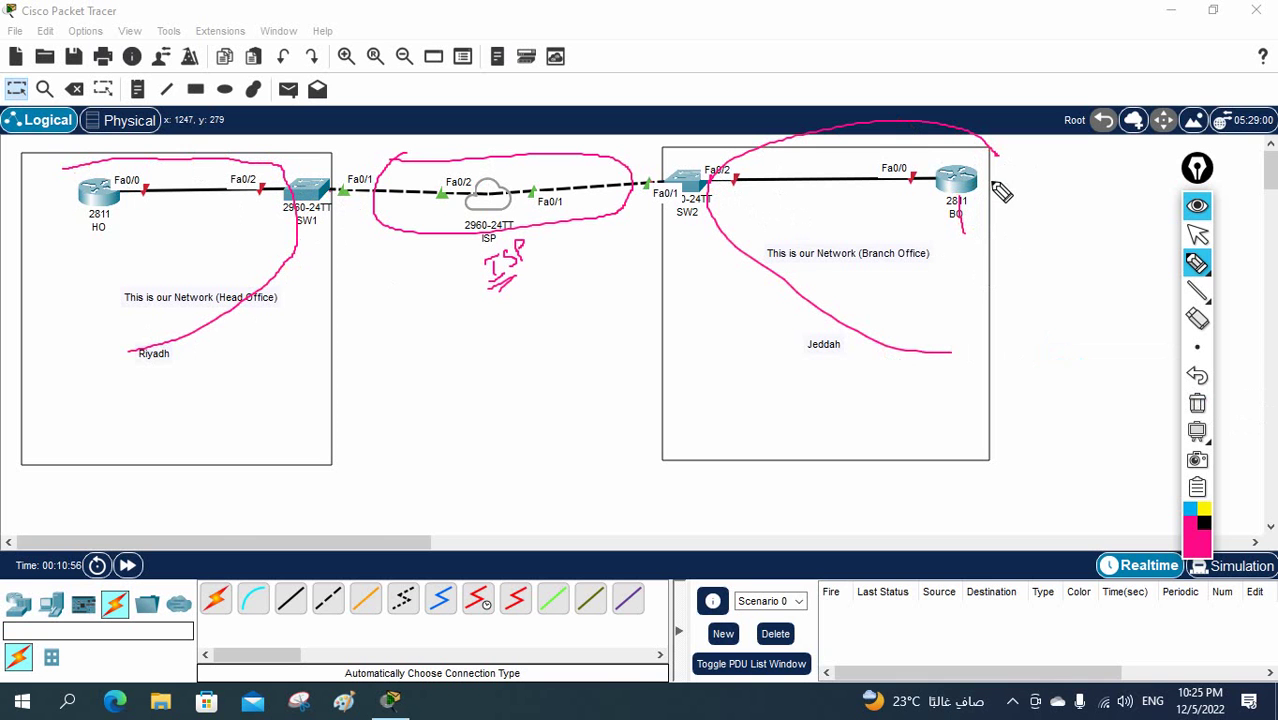
mouse_move(1000, 190)
left_mouse_down()
mouse_move(1017, 161)
mouse_move(1052, 180)
mouse_move(1088, 172)
left_mouse_up()
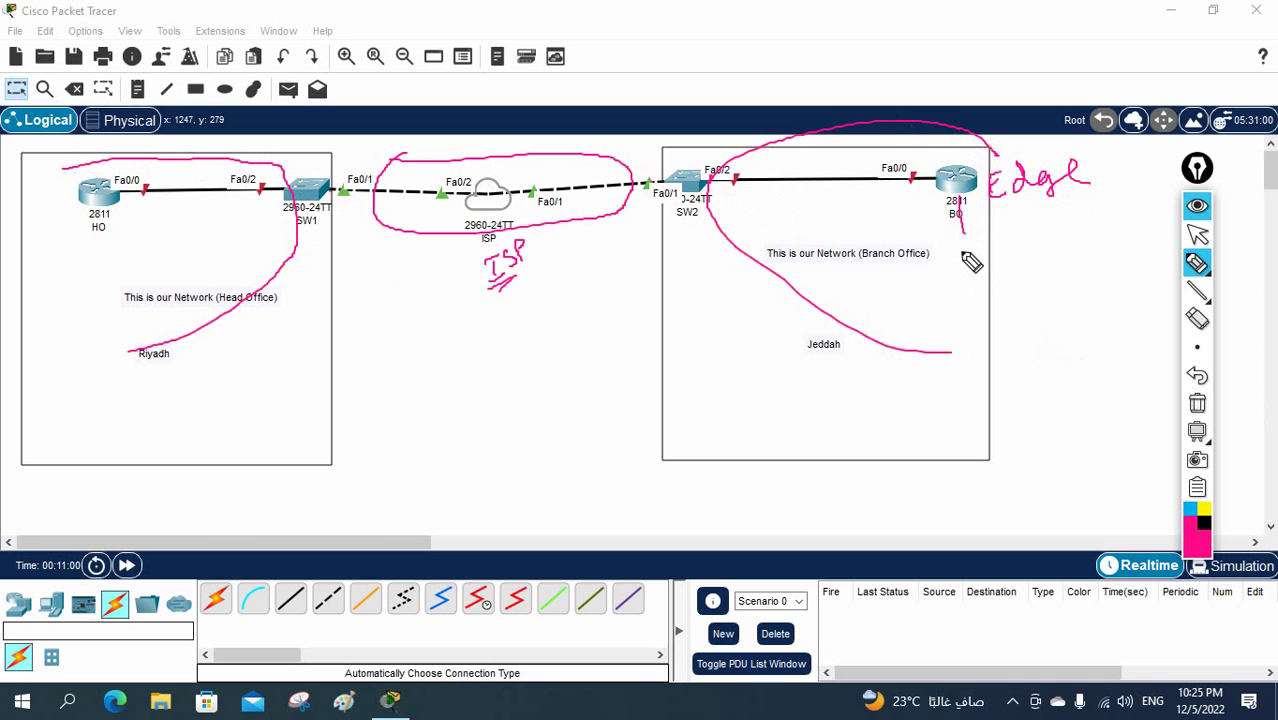
mouse_move(960, 252)
left_mouse_down()
mouse_move(1024, 265)
mouse_move(1035, 237)
mouse_move(965, 250)
left_mouse_up()
mouse_move(966, 328)
left_mouse_down()
mouse_move(981, 354)
mouse_move(981, 323)
mouse_move(973, 366)
mouse_move(943, 402)
left_mouse_up()
mouse_move(1015, 347)
left_mouse_down()
mouse_move(1008, 400)
mouse_move(1083, 378)
left_mouse_up()
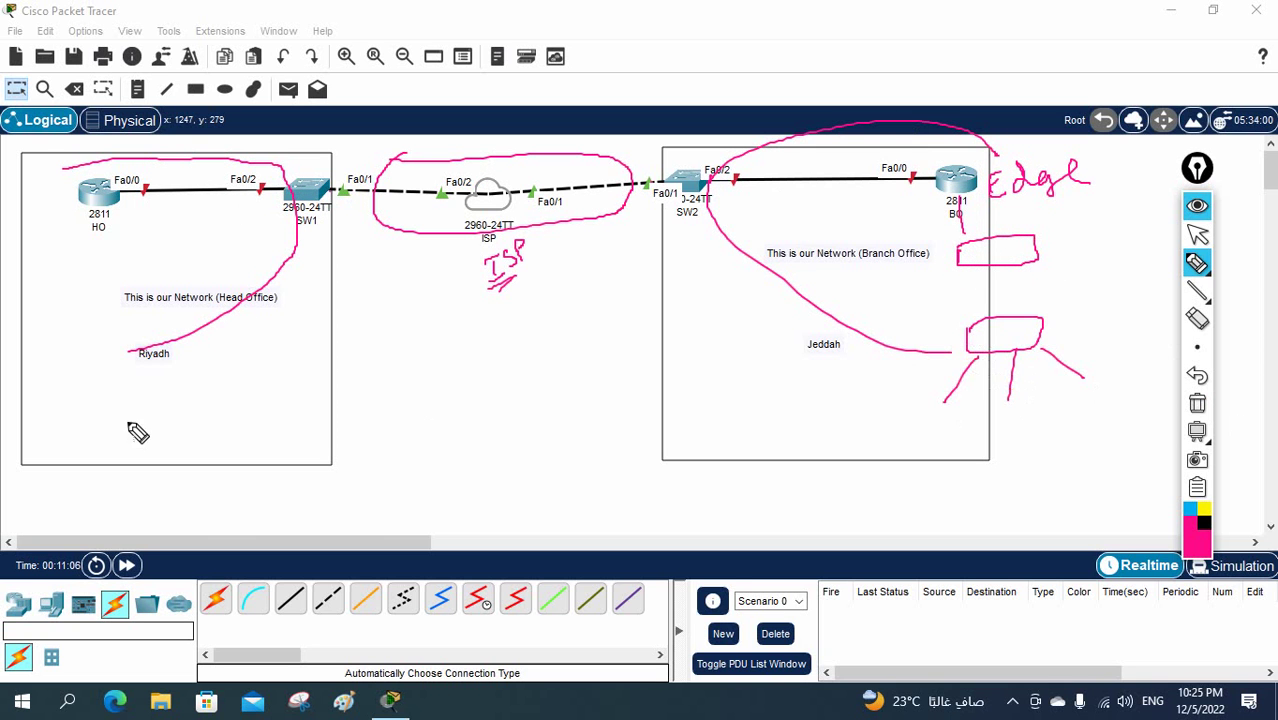
left_click(1197, 403)
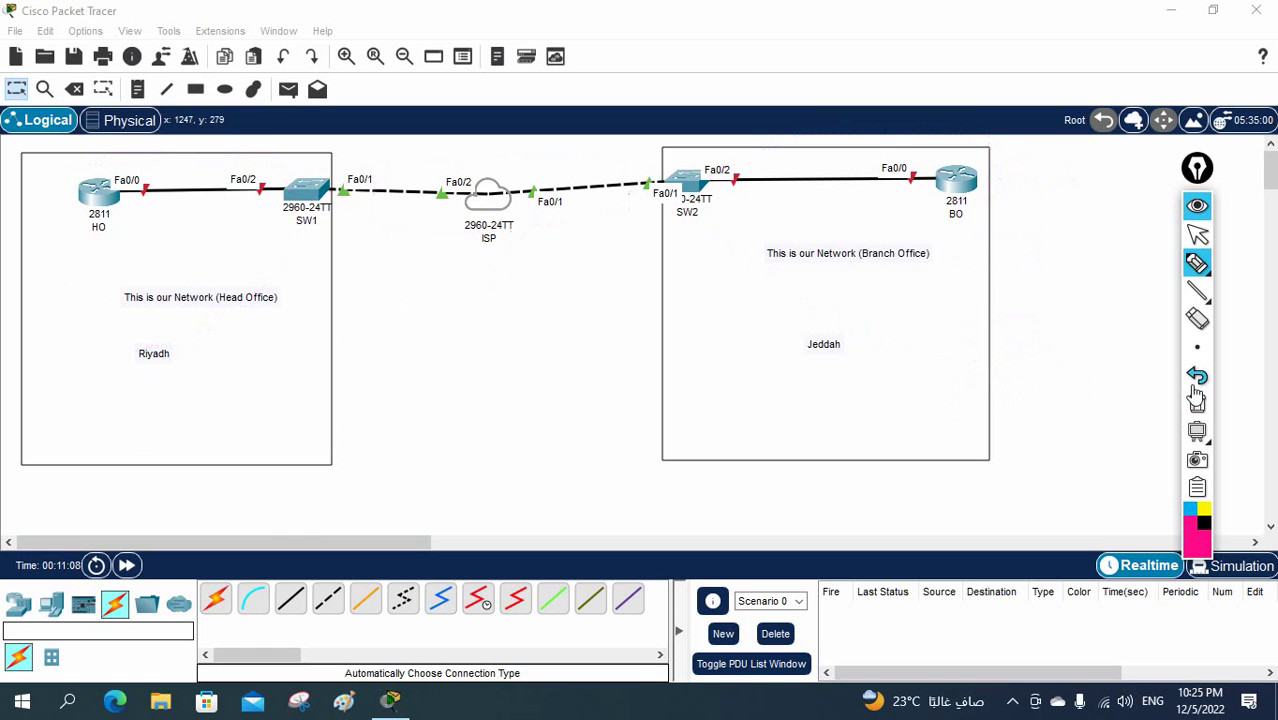
left_click(1197, 235)
Add the note "Lo 192.168.1.1" near the HO router and move it just below and beside the router
left_click(137, 89)
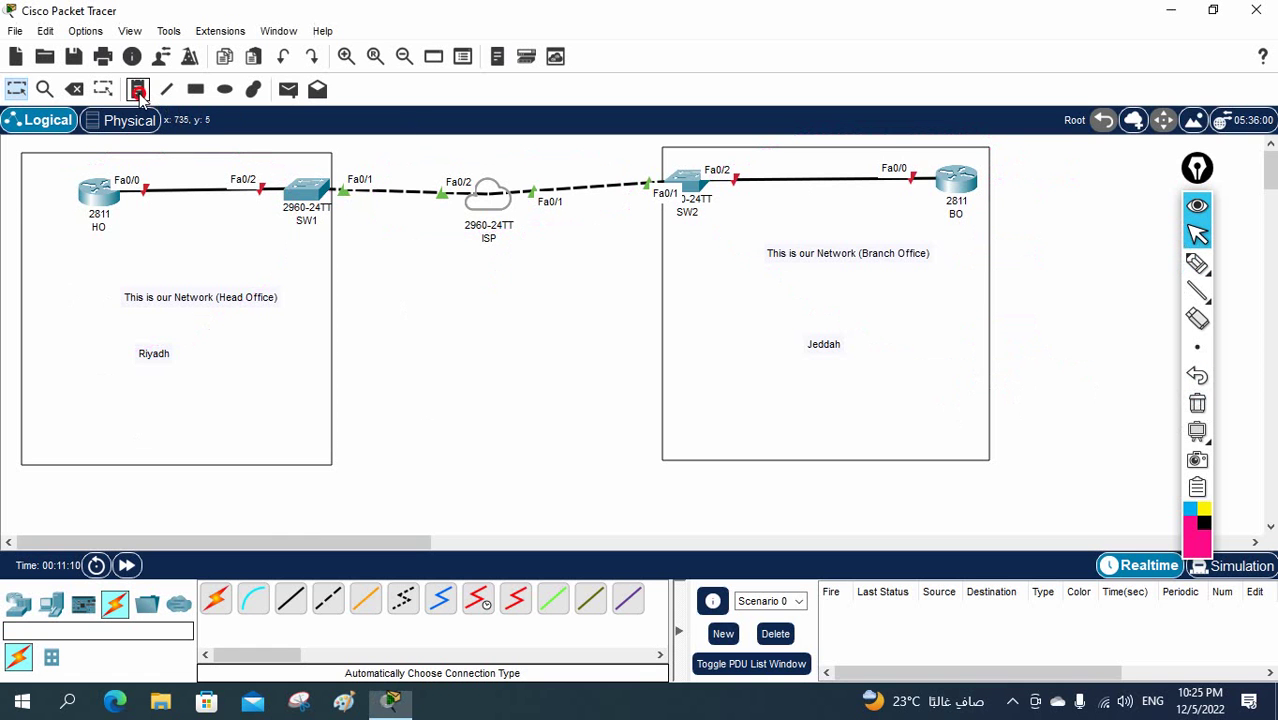
left_click(25, 181)
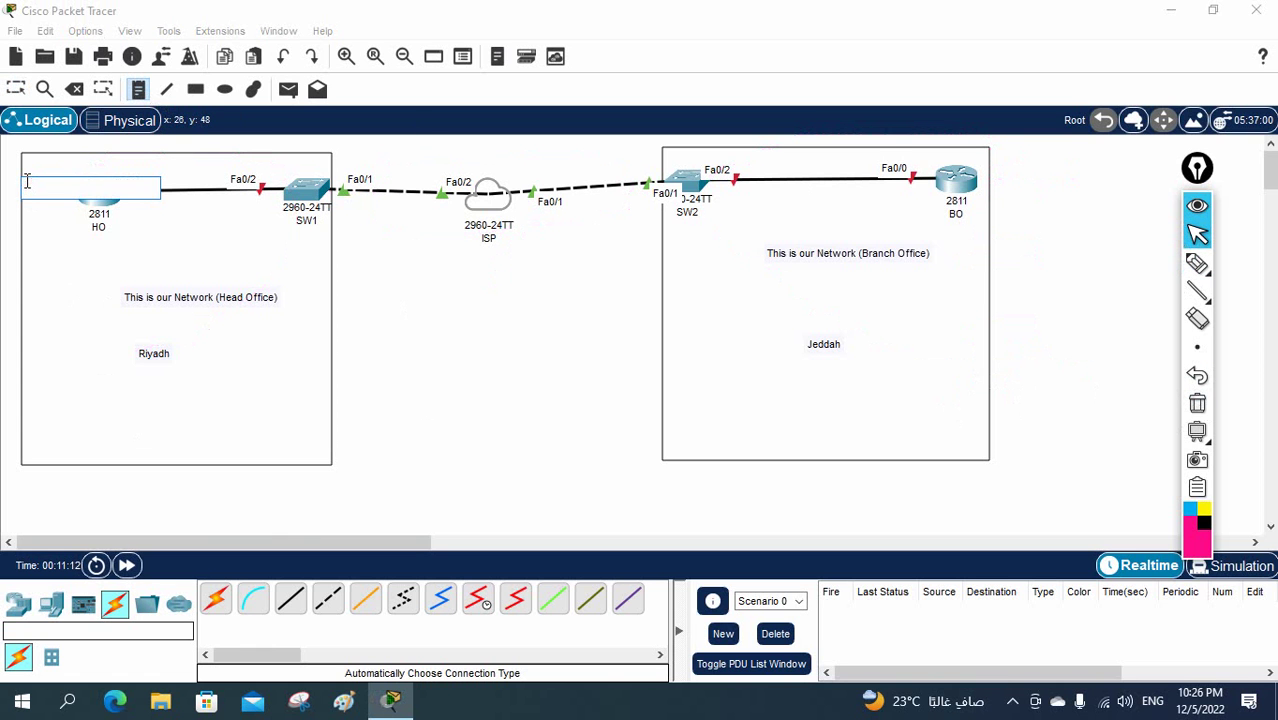
type("4")
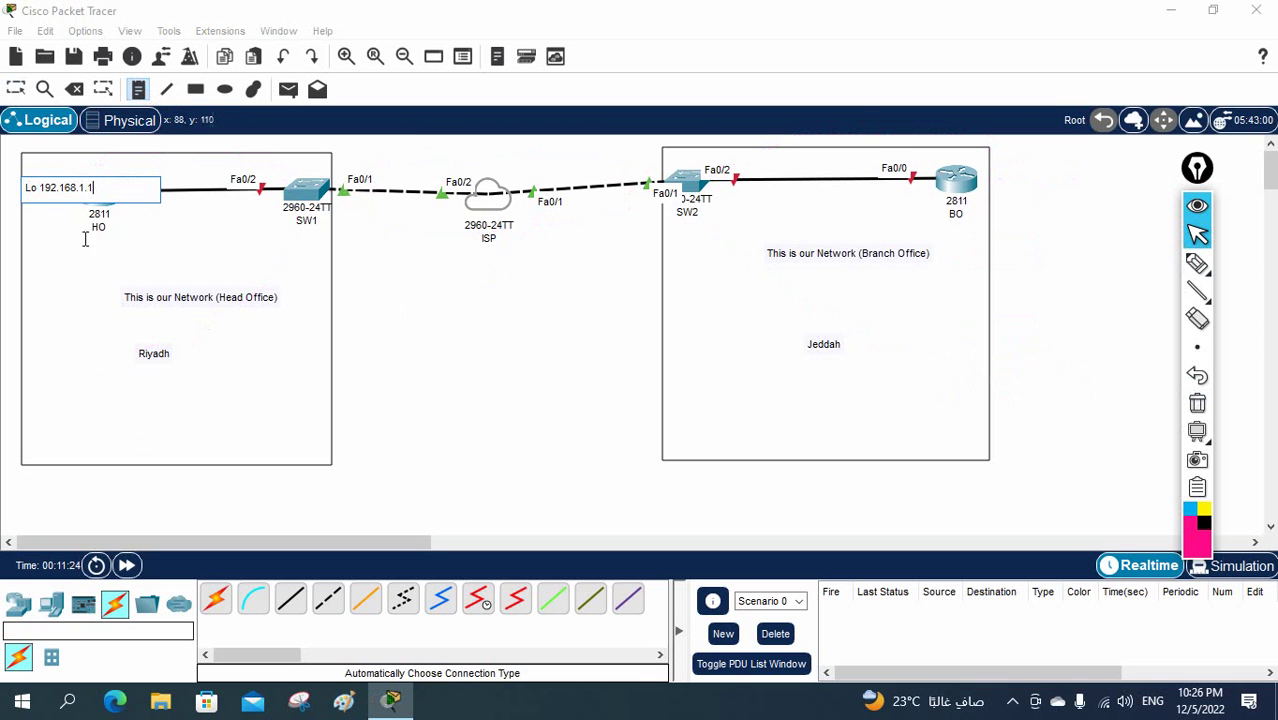
left_click(486, 340)
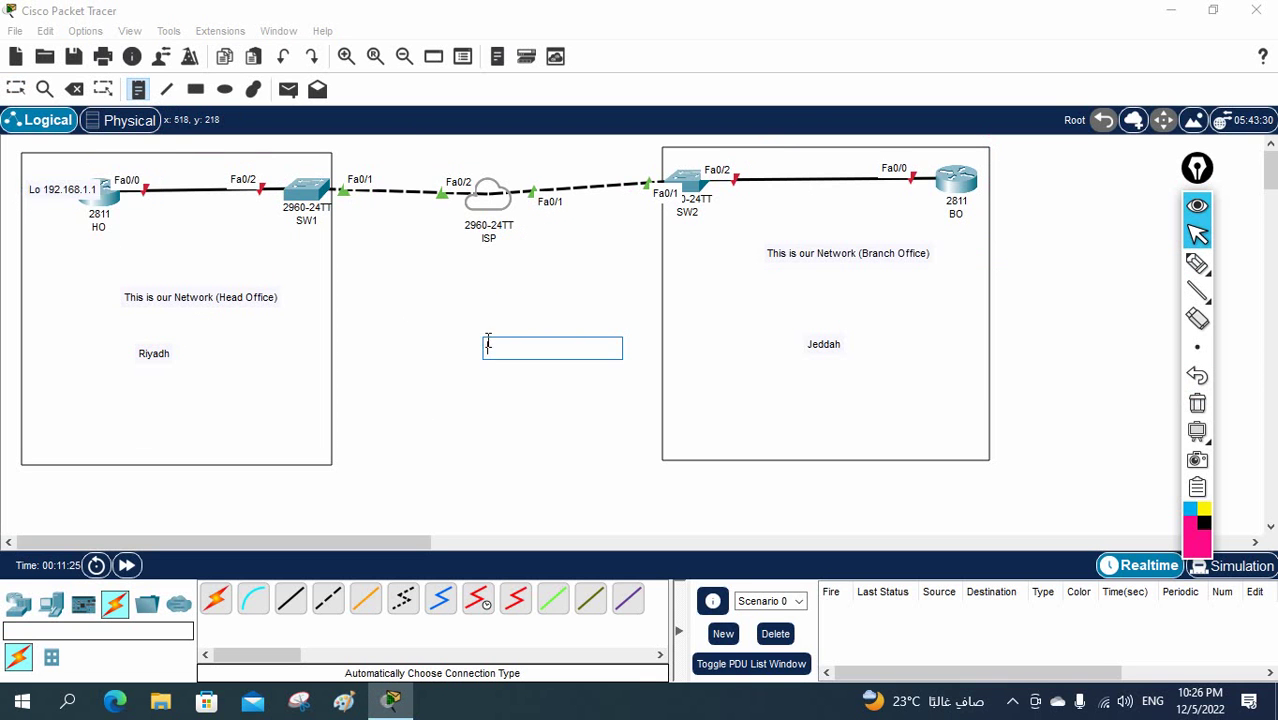
left_click(16, 89)
left_click_drag(66, 196, 50, 226)
double_click(48, 218)
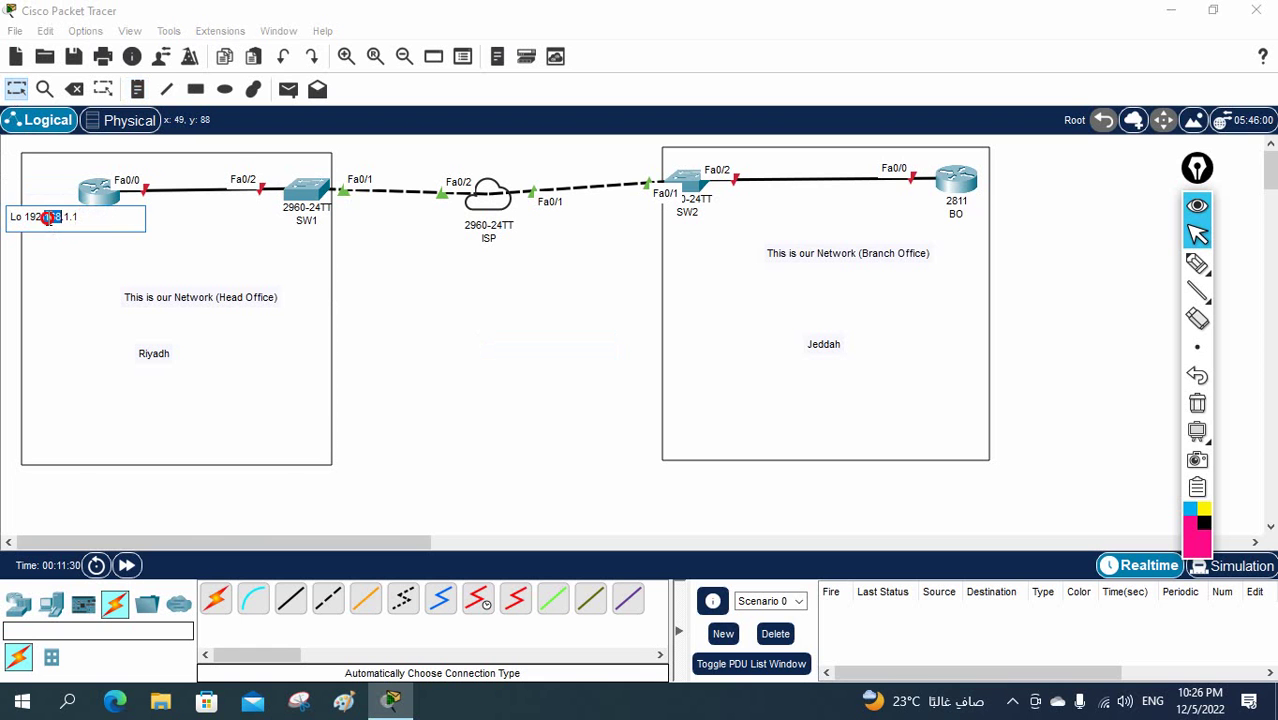
left_click(163, 302)
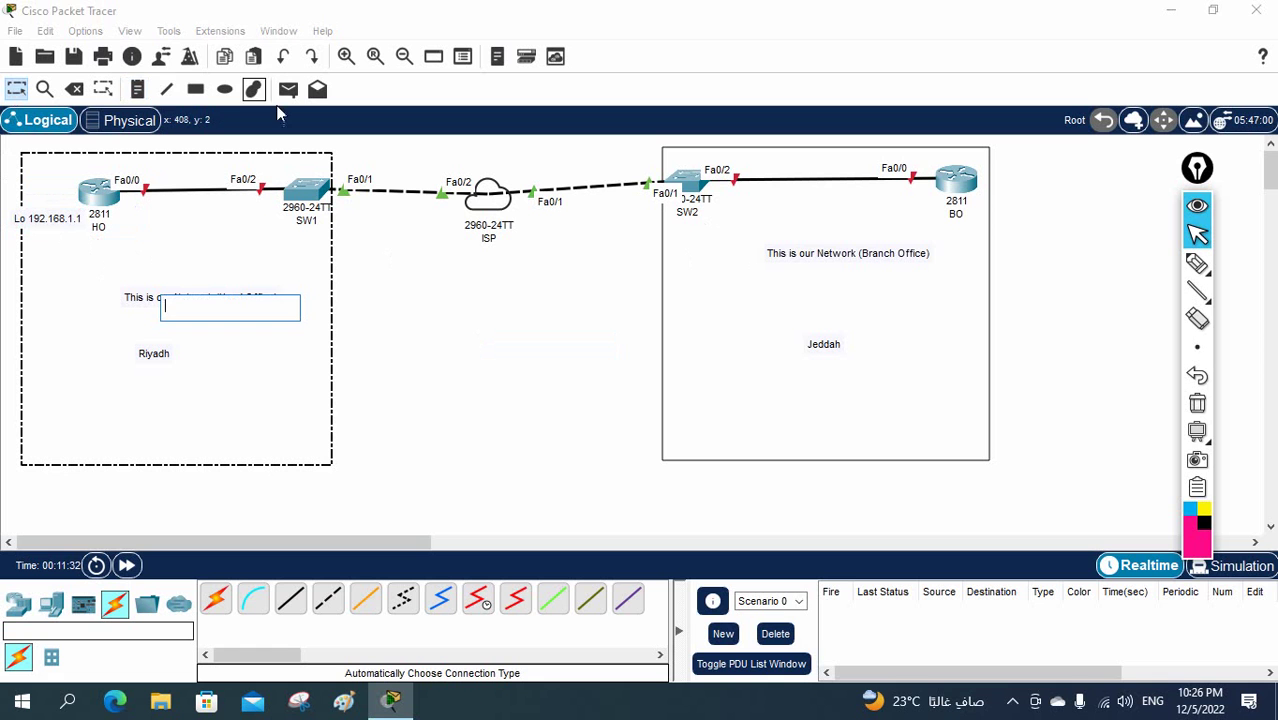
Add the note "Lo 192.168.2.1" below the BO router
left_click(137, 89)
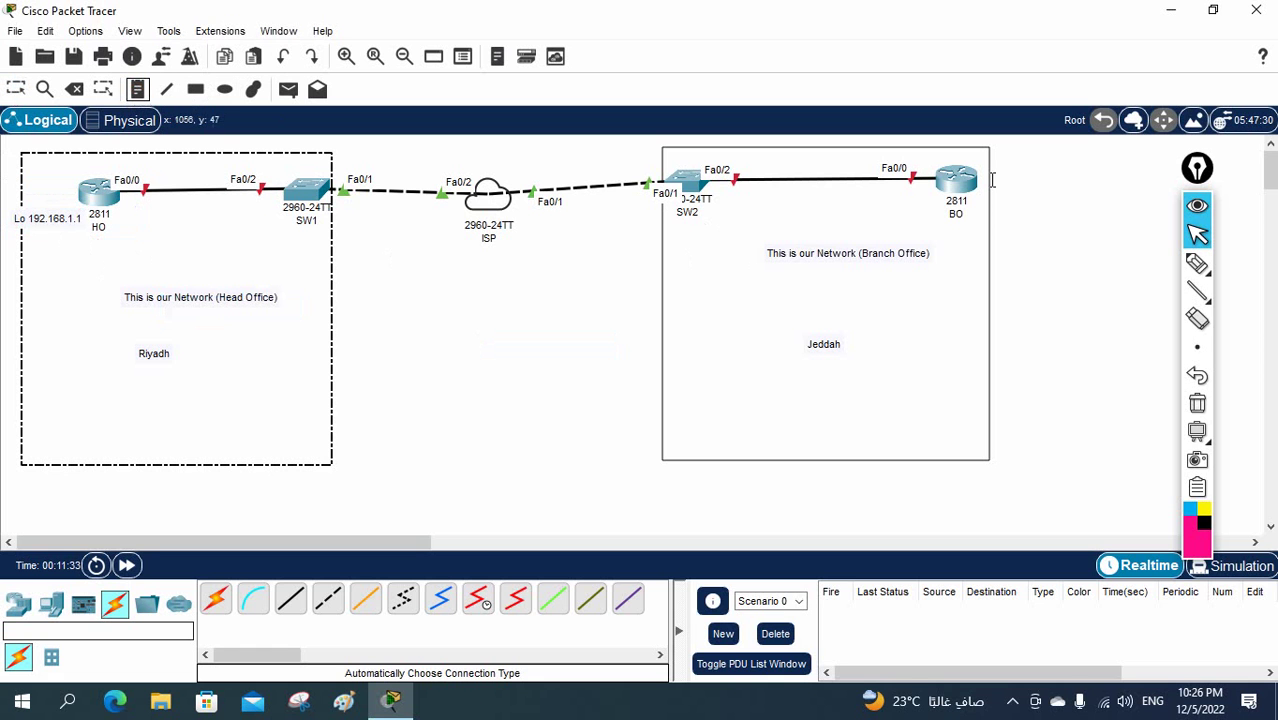
left_click(972, 229)
type("Lo 192.168.2.1")
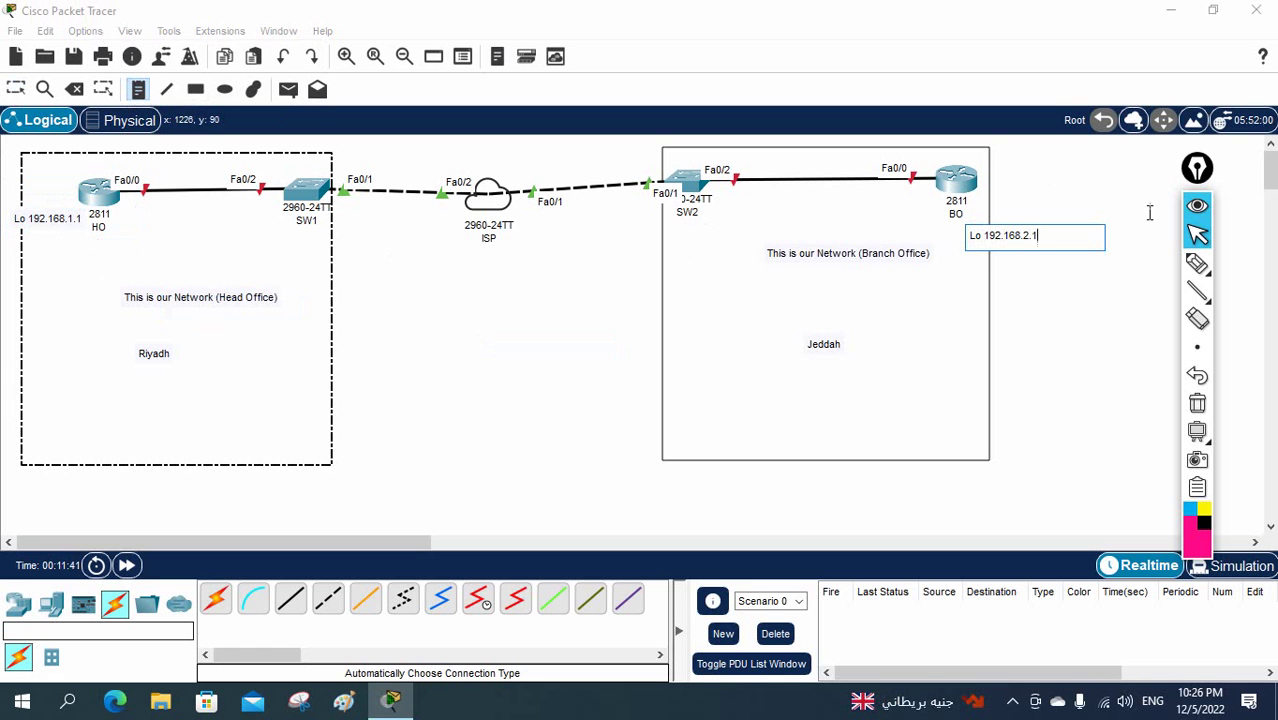
left_click(1073, 377)
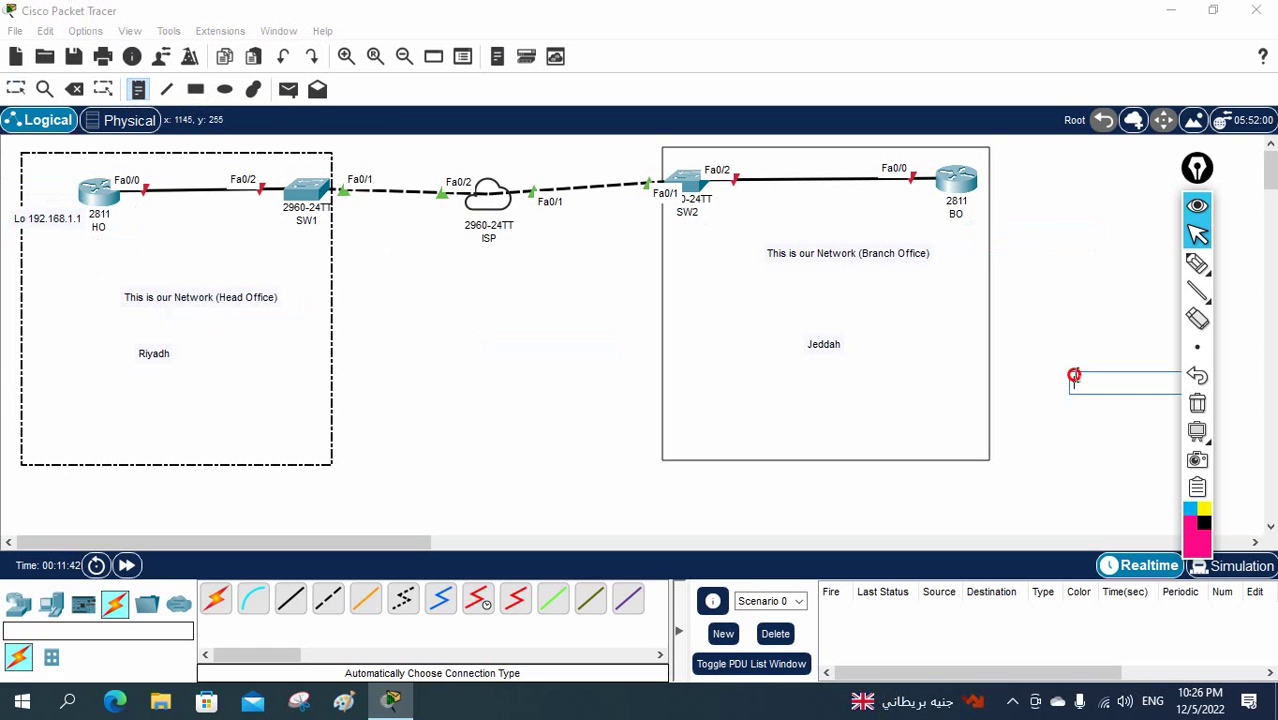
left_click(17, 90)
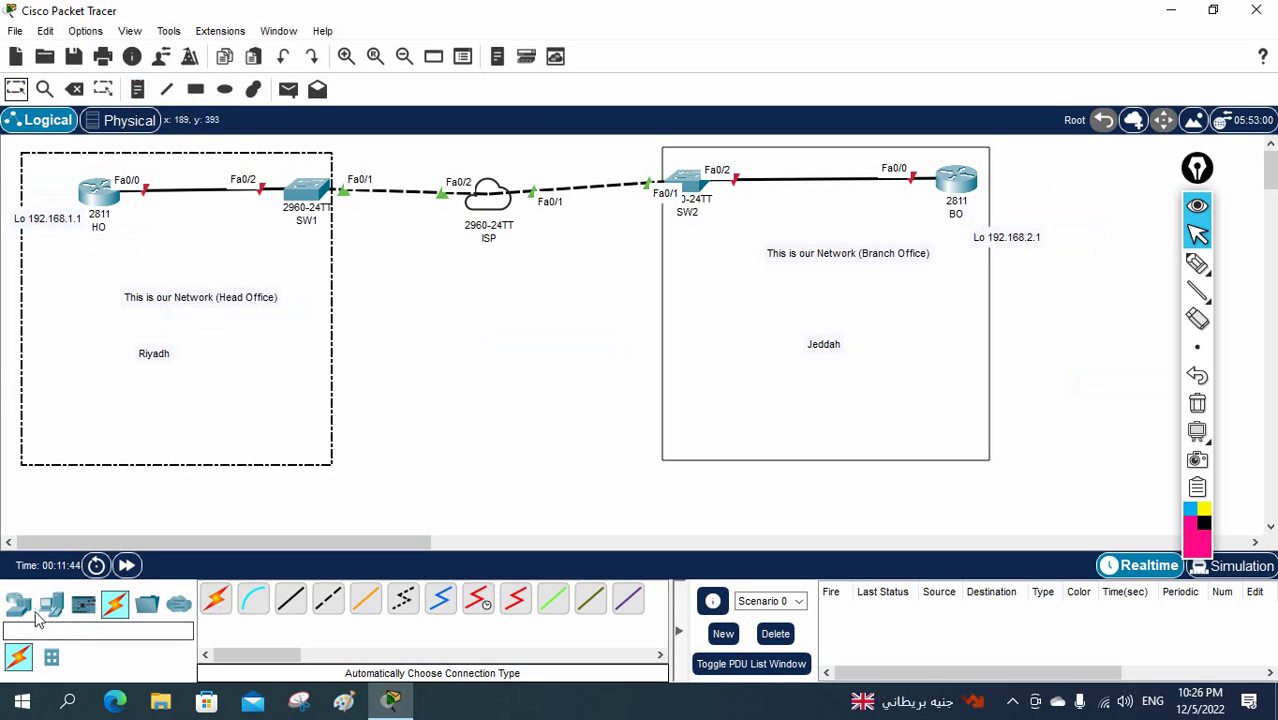
Add a 2960 switch below the HO router and another below the BO router
left_click(18, 604)
left_click(52, 657)
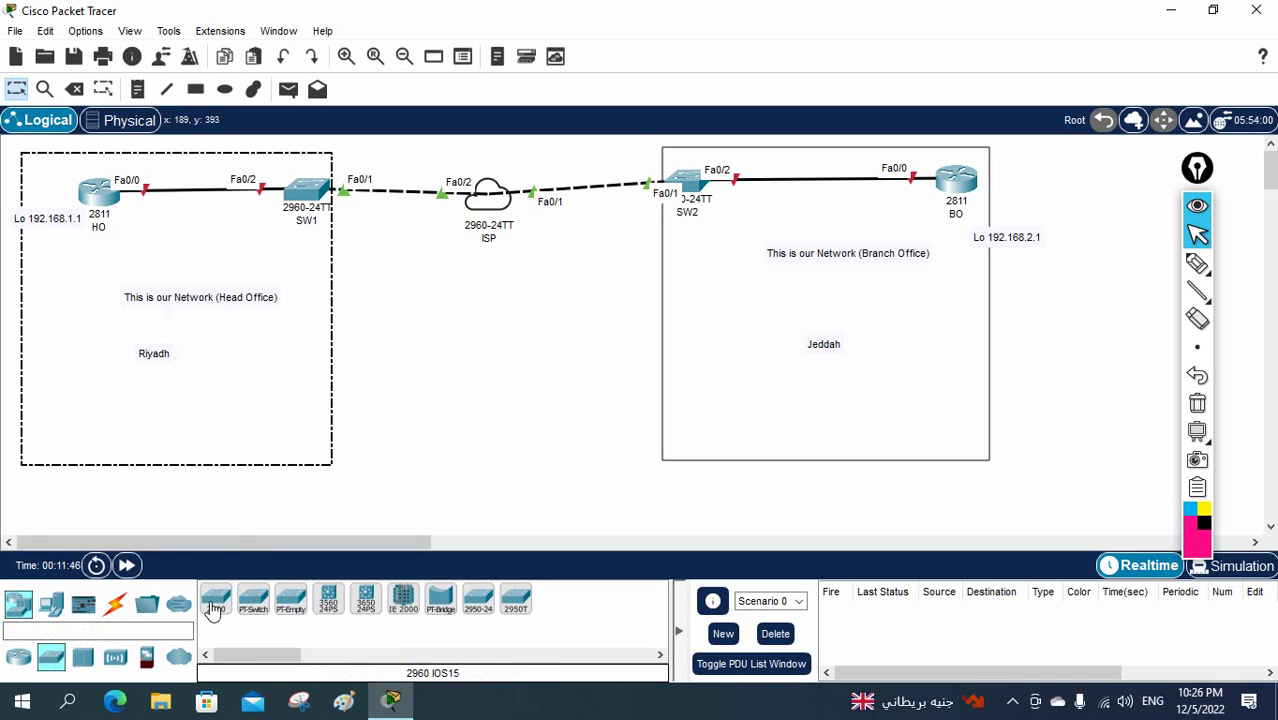
left_click(215, 598)
left_click(95, 303)
left_click(215, 598)
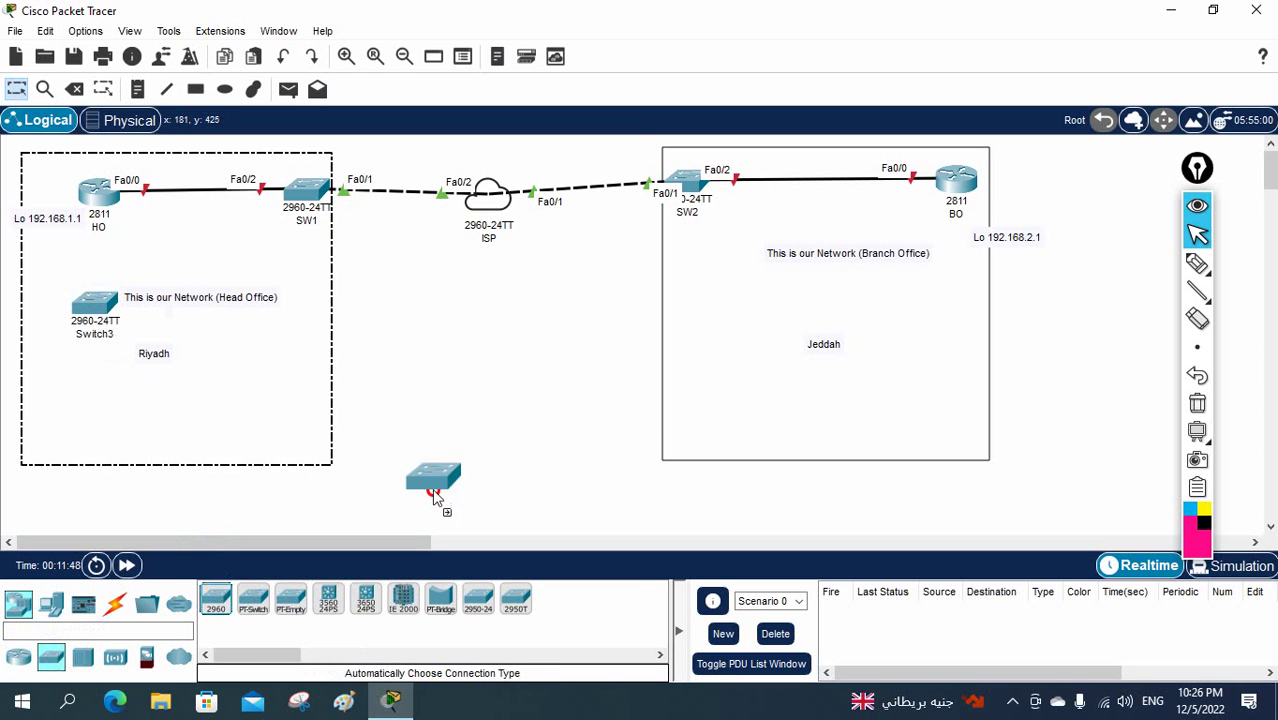
left_click(951, 344)
Connect Switch3 to the HO router and the BO router to Switch4 with automatically chosen connections
left_click(115, 604)
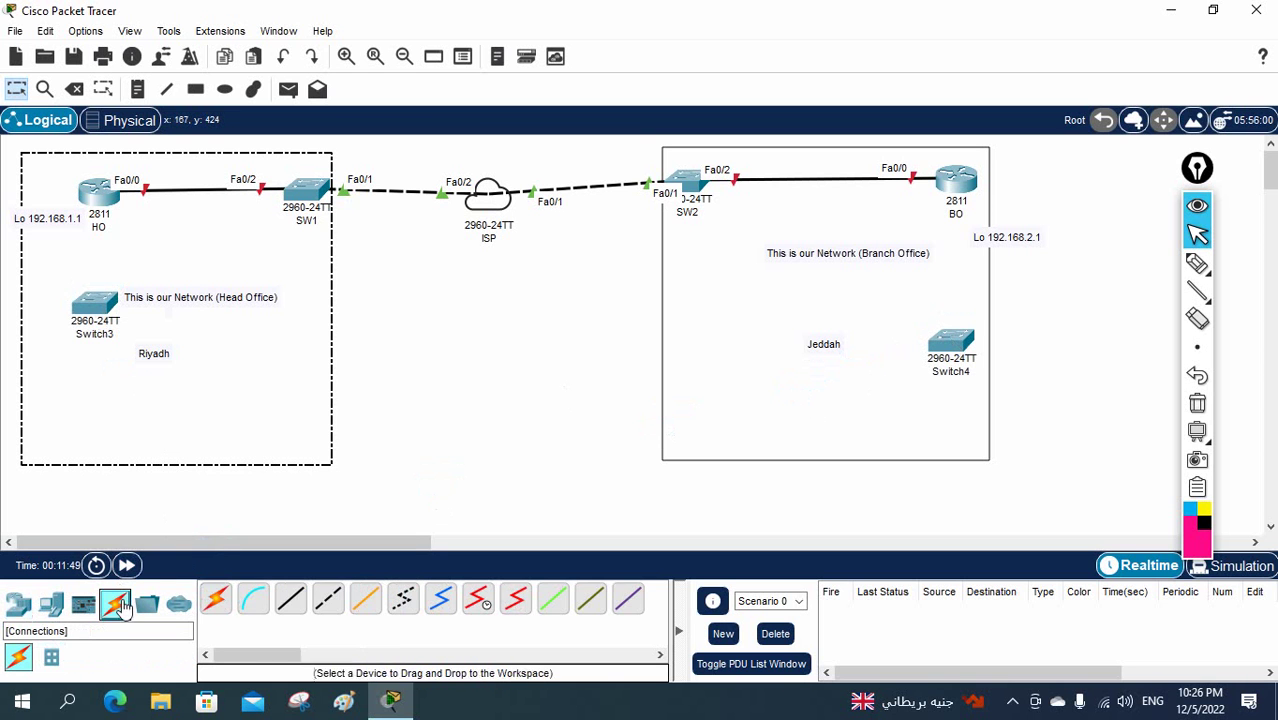
left_click(215, 598)
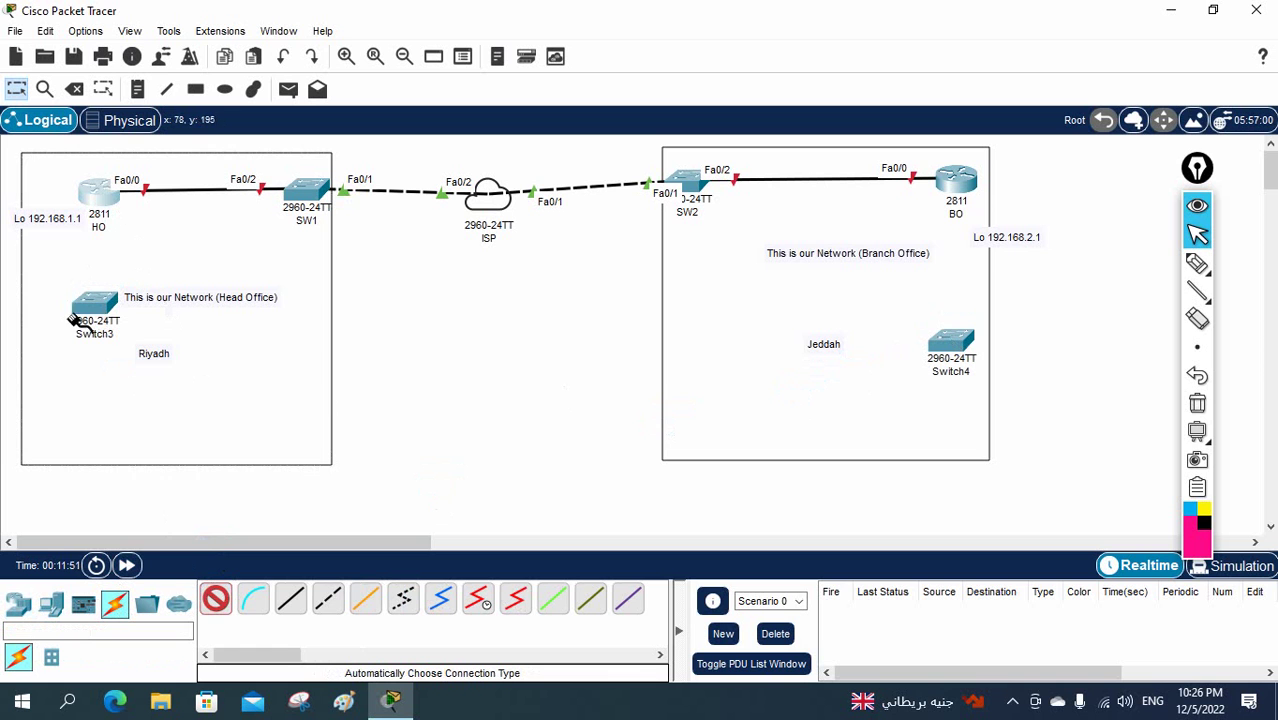
left_click(105, 325)
left_click(97, 192)
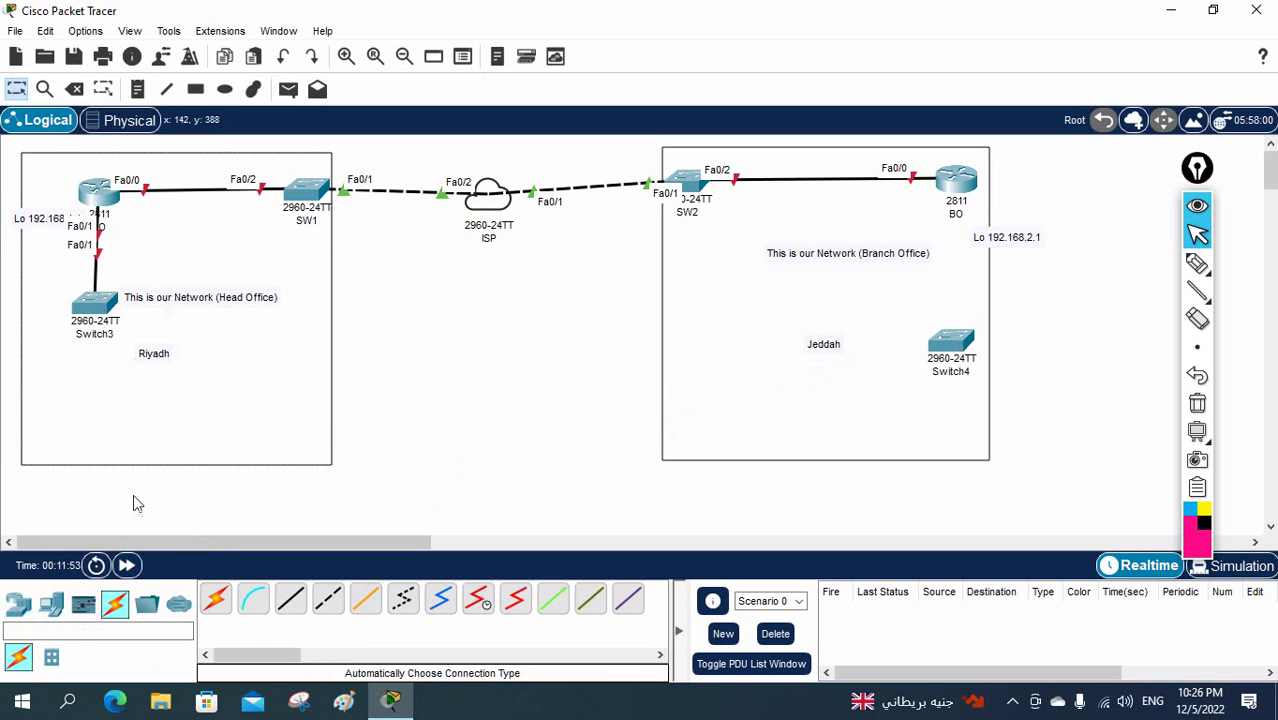
left_click(956, 182)
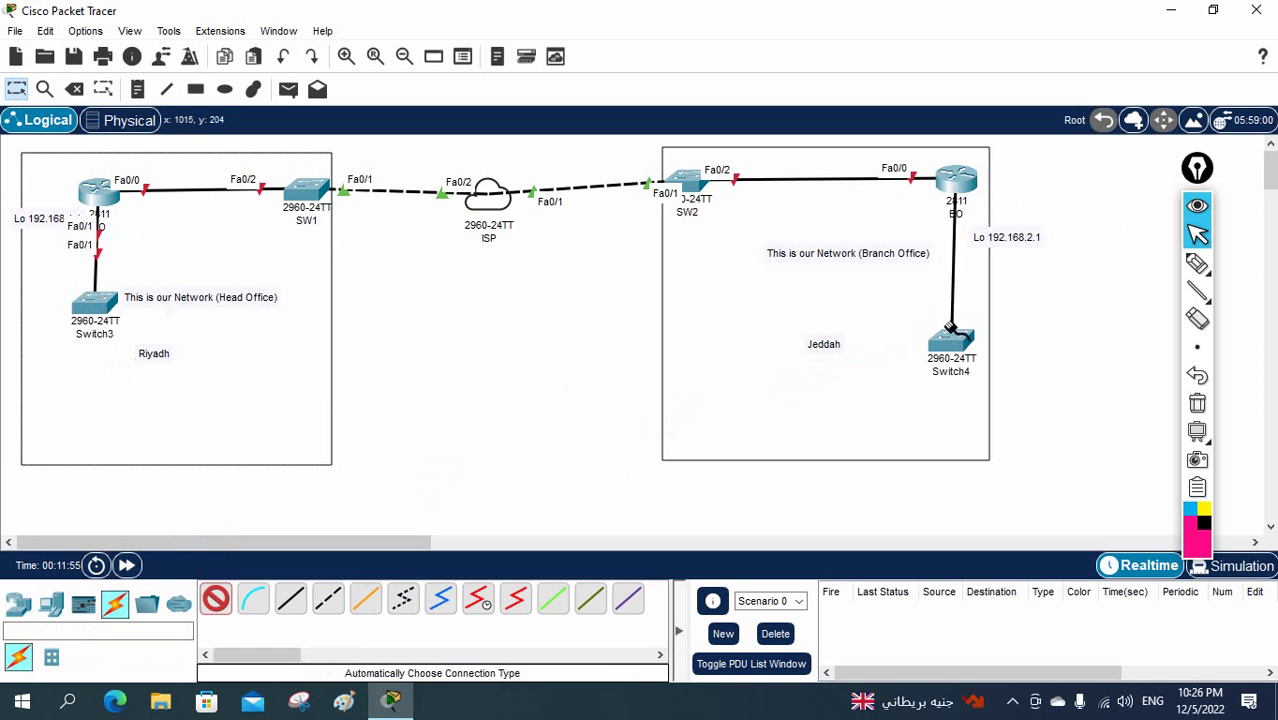
left_click(951, 342)
Add two PCs below Switch3 in the Riyadh area and two PCs below Switch4 in the Jeddah area
left_click(51, 604)
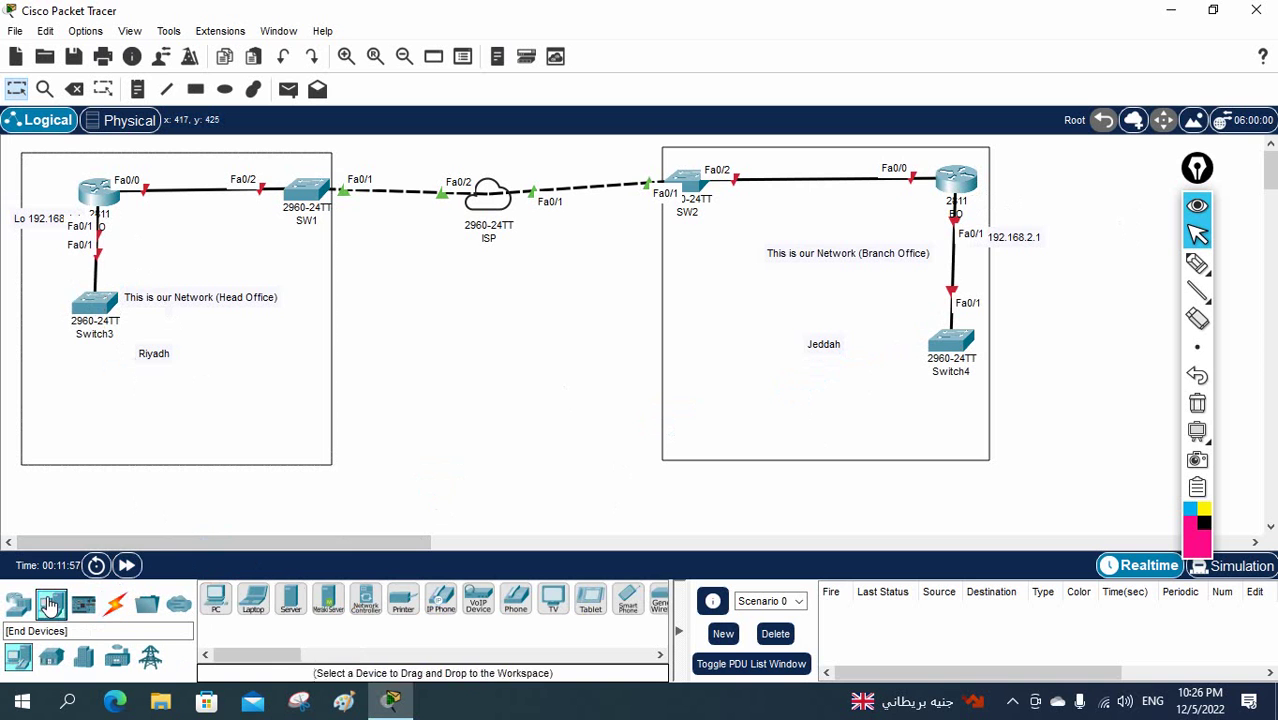
left_click_drag(215, 598, 54, 416)
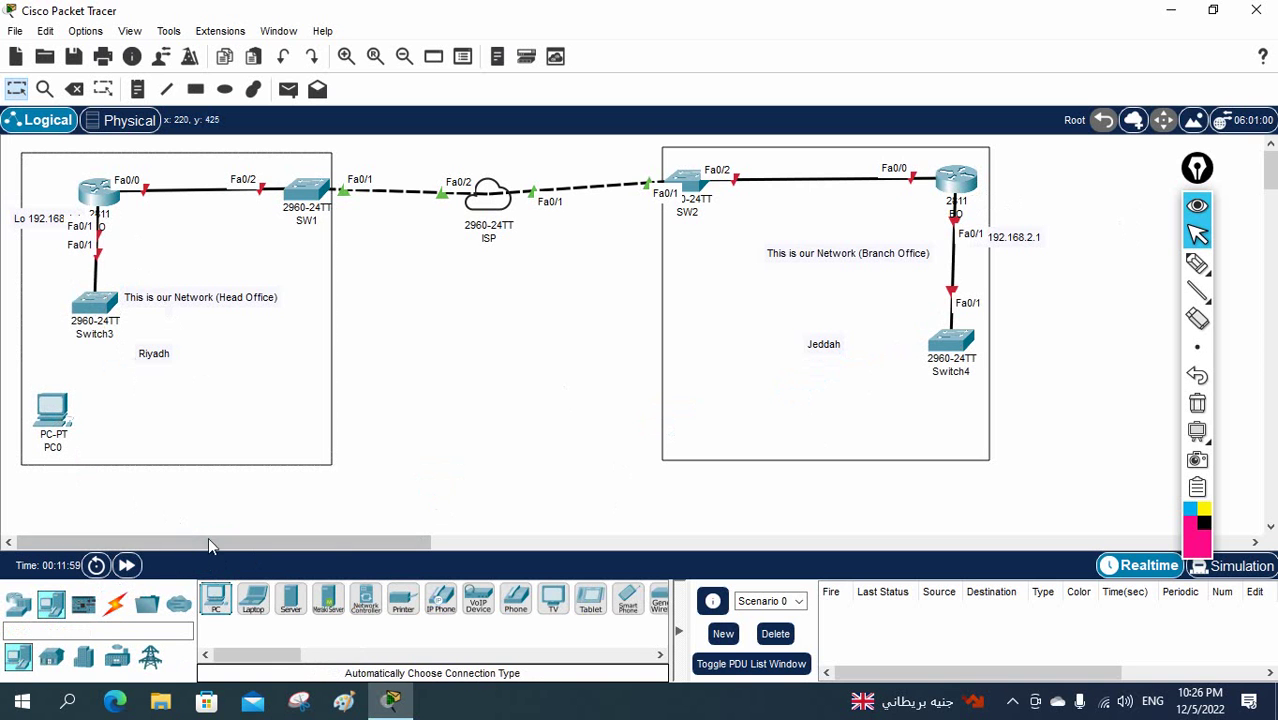
left_click_drag(215, 598, 146, 429)
left_click_drag(216, 598, 859, 424)
left_click_drag(215, 598, 972, 441)
left_click_drag(858, 428, 878, 428)
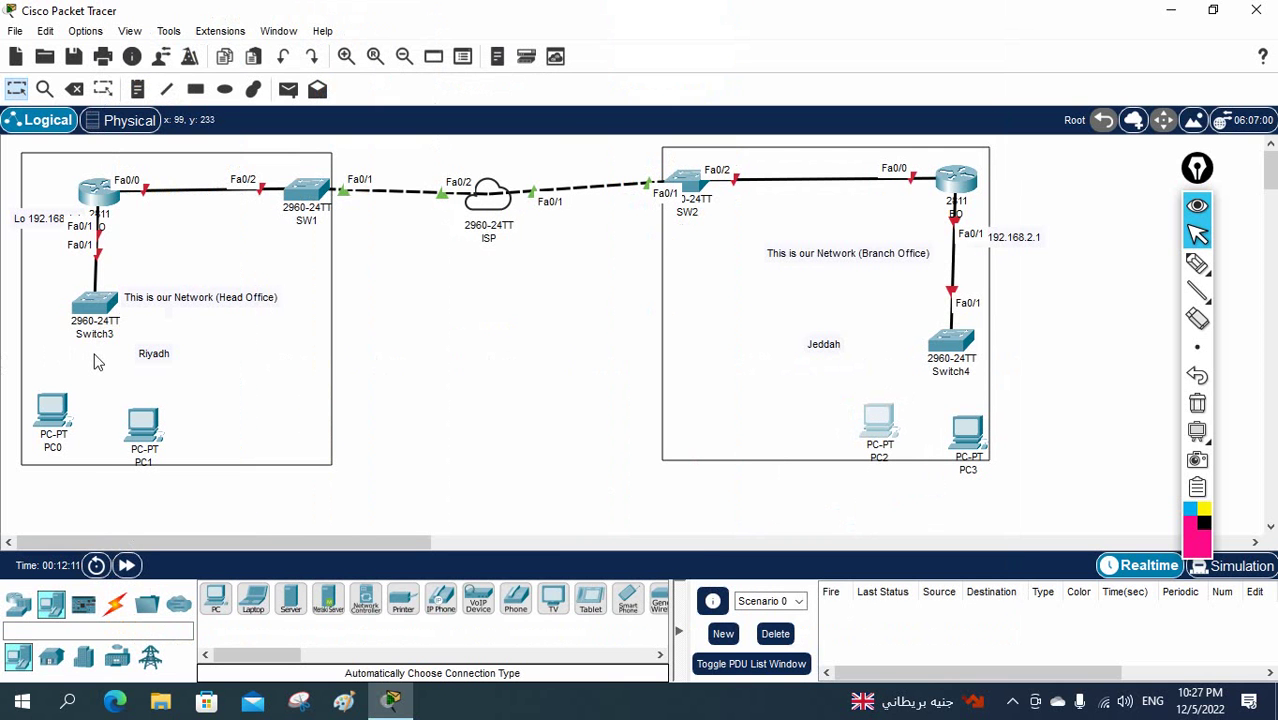
Rename the Riyadh LAN switch as SW3 and the Jeddah LAN switch as SW4
left_click(100, 335)
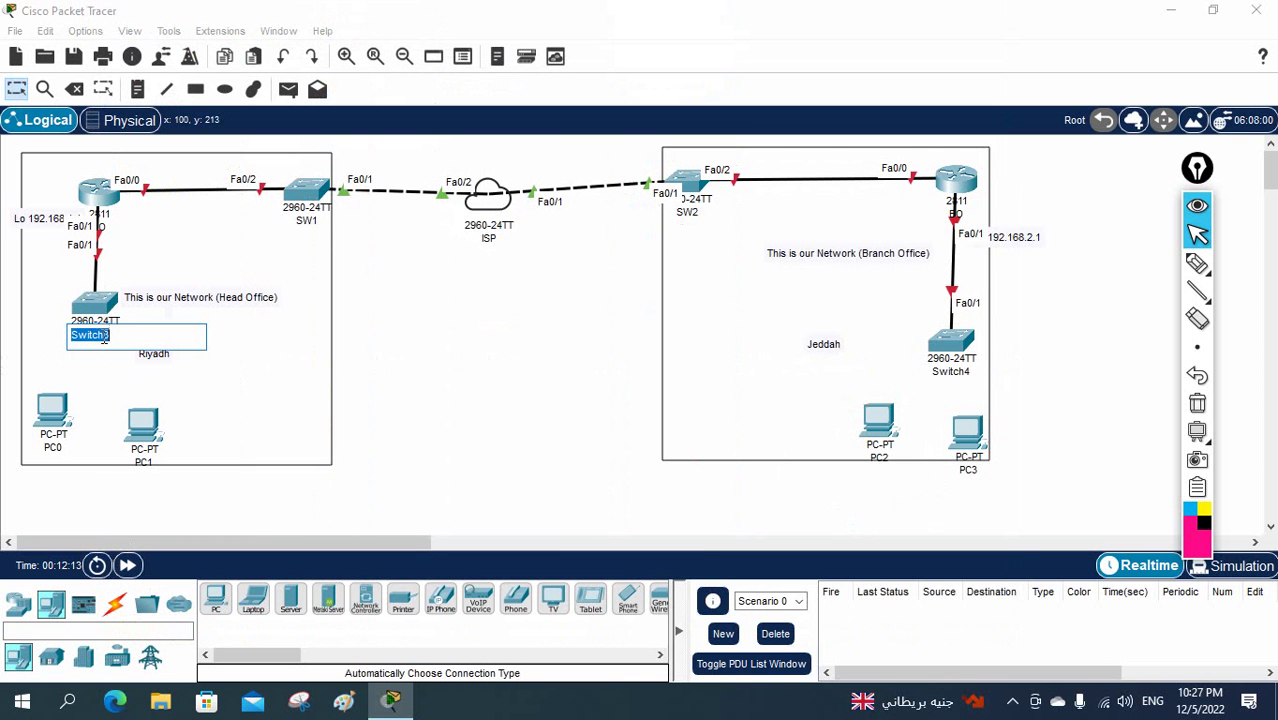
type("SW3")
left_click(946, 372)
type("SW4")
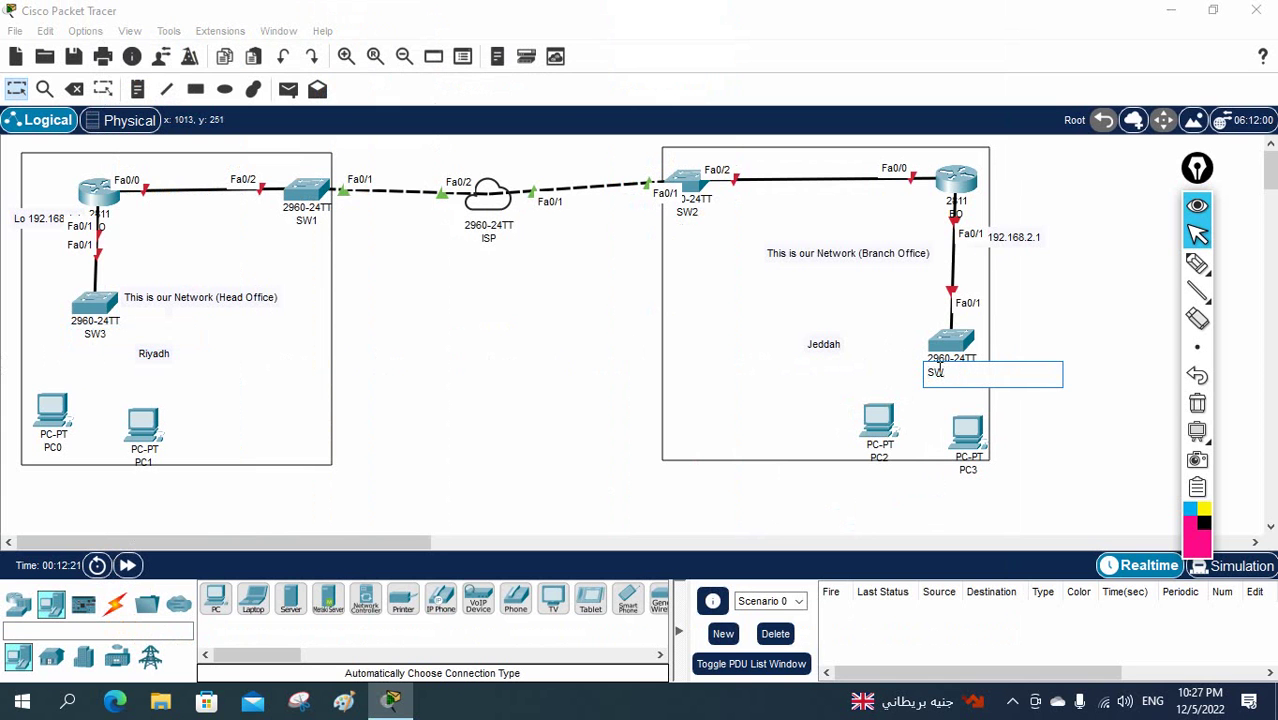
left_click(1071, 427)
Move PC1 slightly up and connect PC0 and PC1 to SW3 with automatically chosen connections
left_click_drag(155, 432, 149, 407)
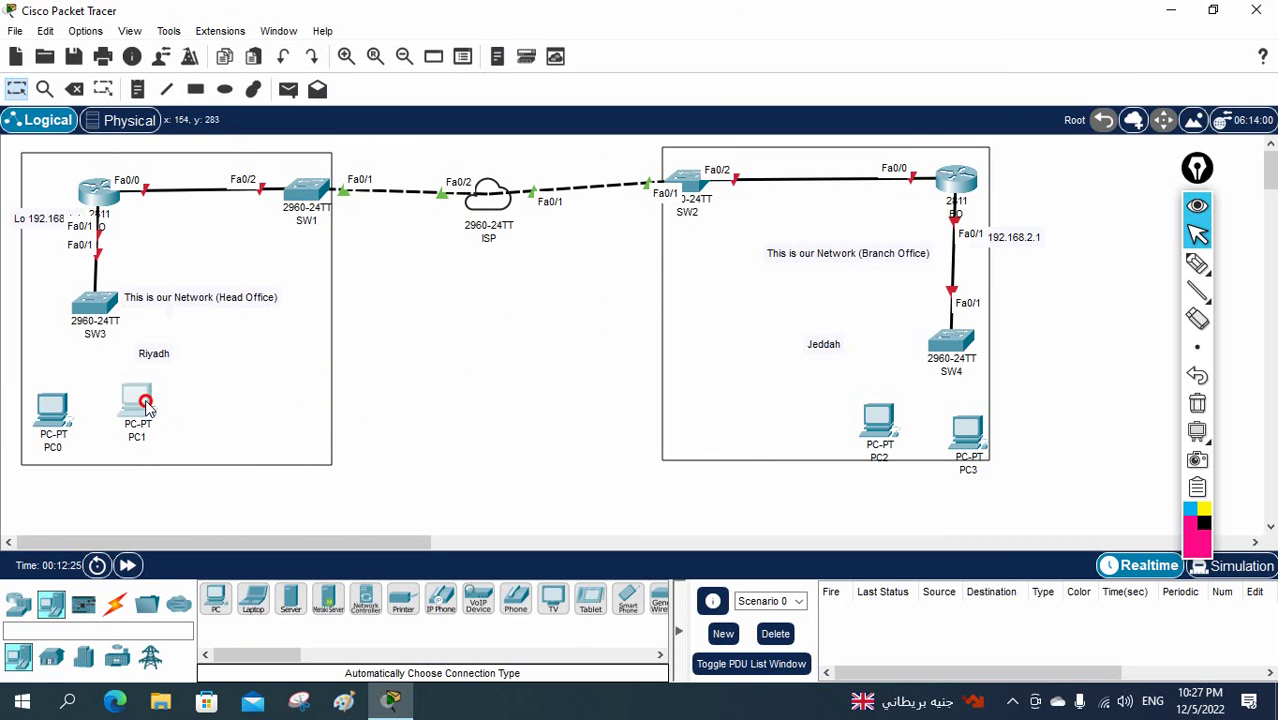
left_click(115, 603)
left_click(216, 598)
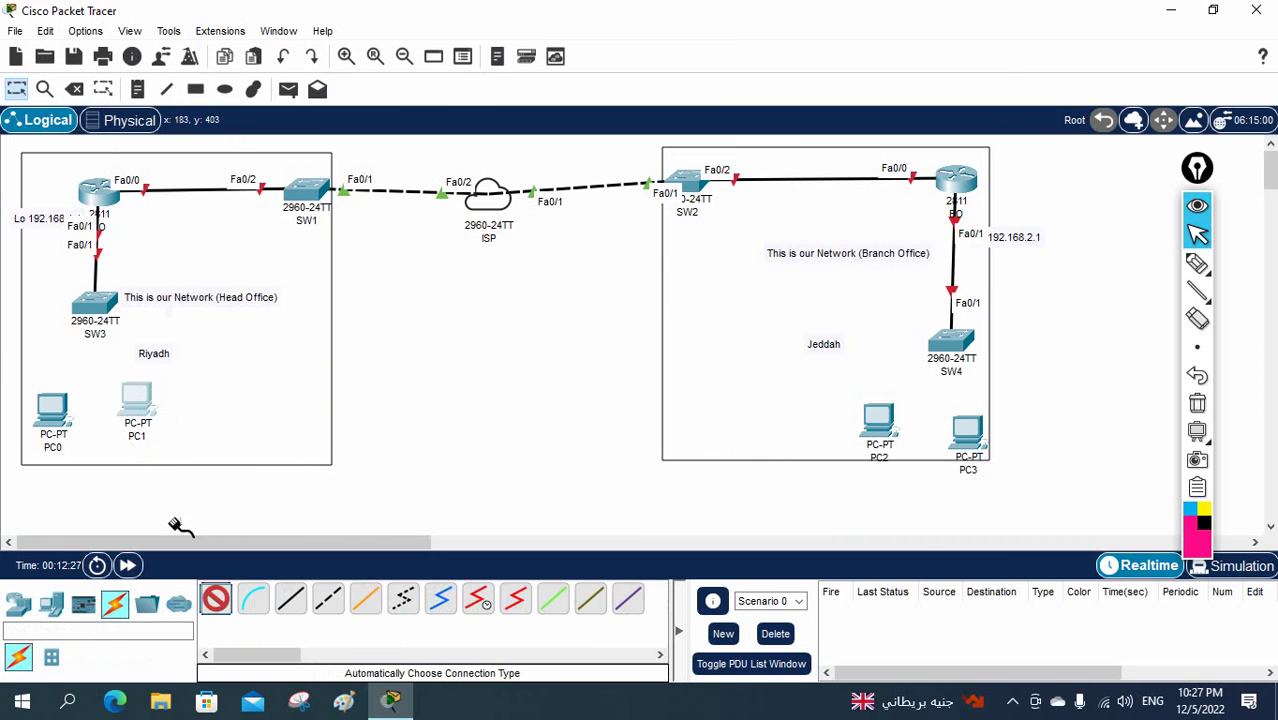
left_click(52, 410)
left_click(95, 305)
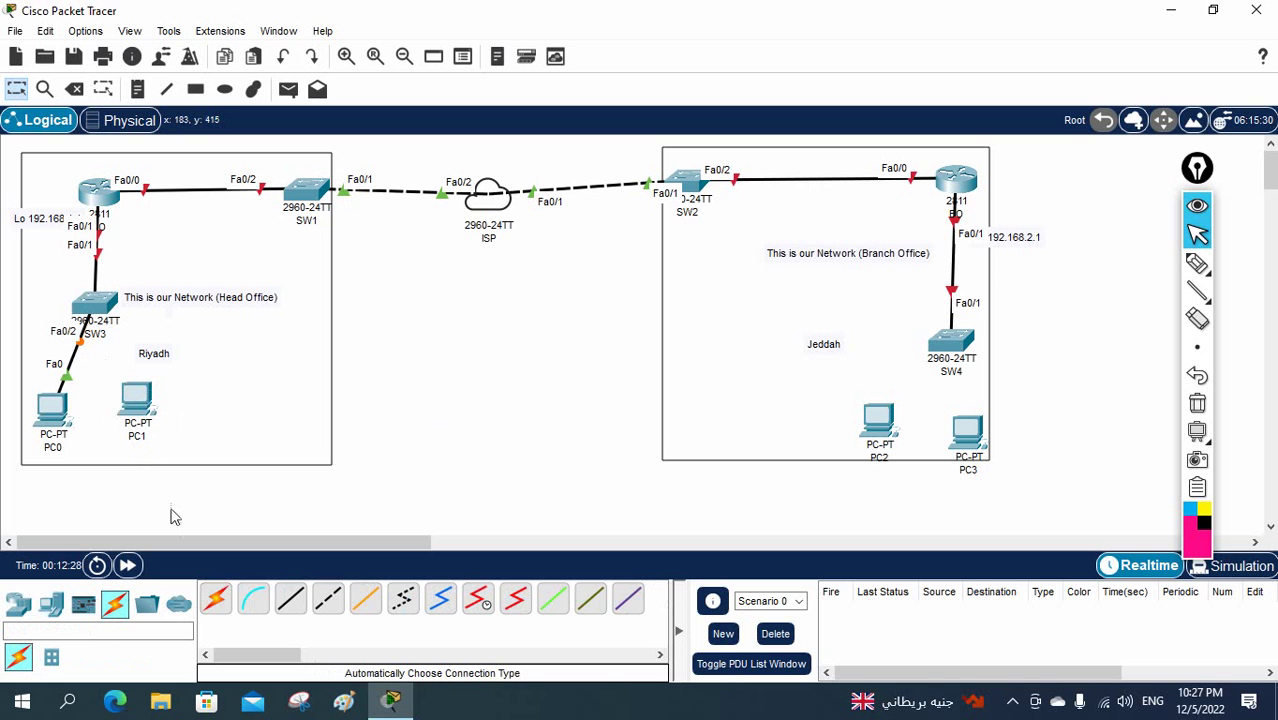
left_click(216, 600)
left_click(95, 313)
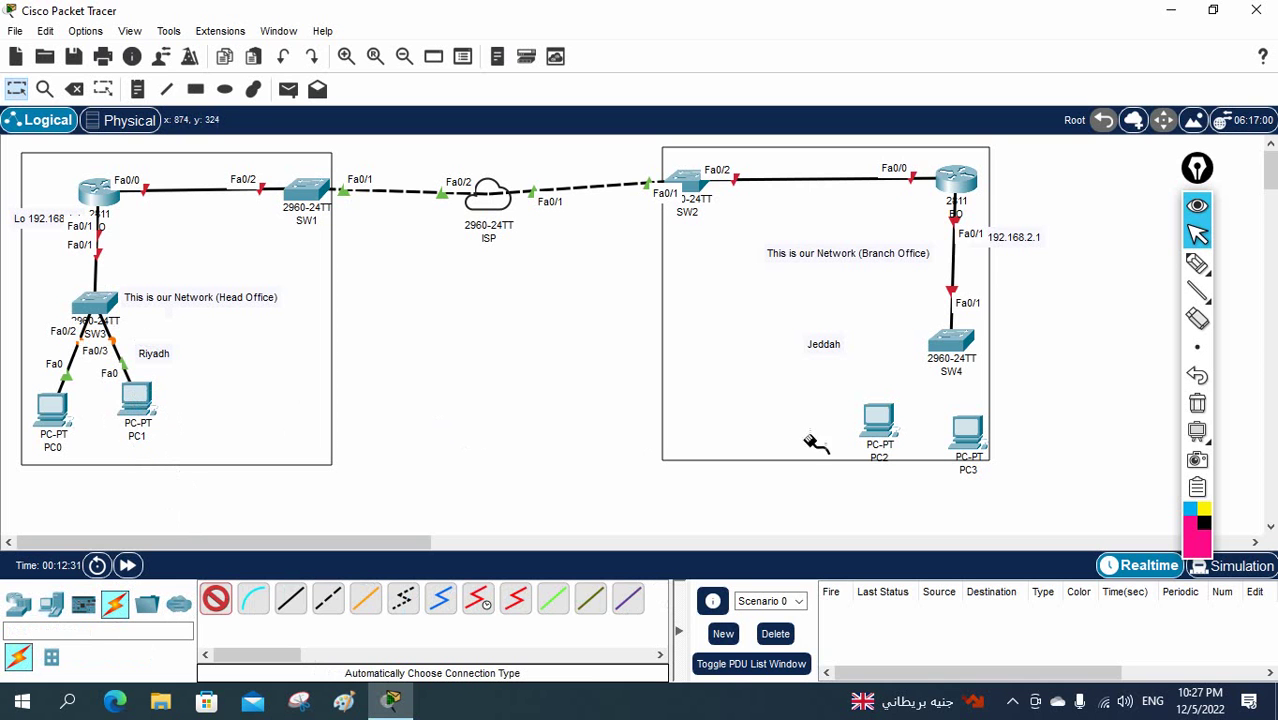
Connect PC2 and PC3 to SW4 with automatically chosen connections
left_click(880, 418)
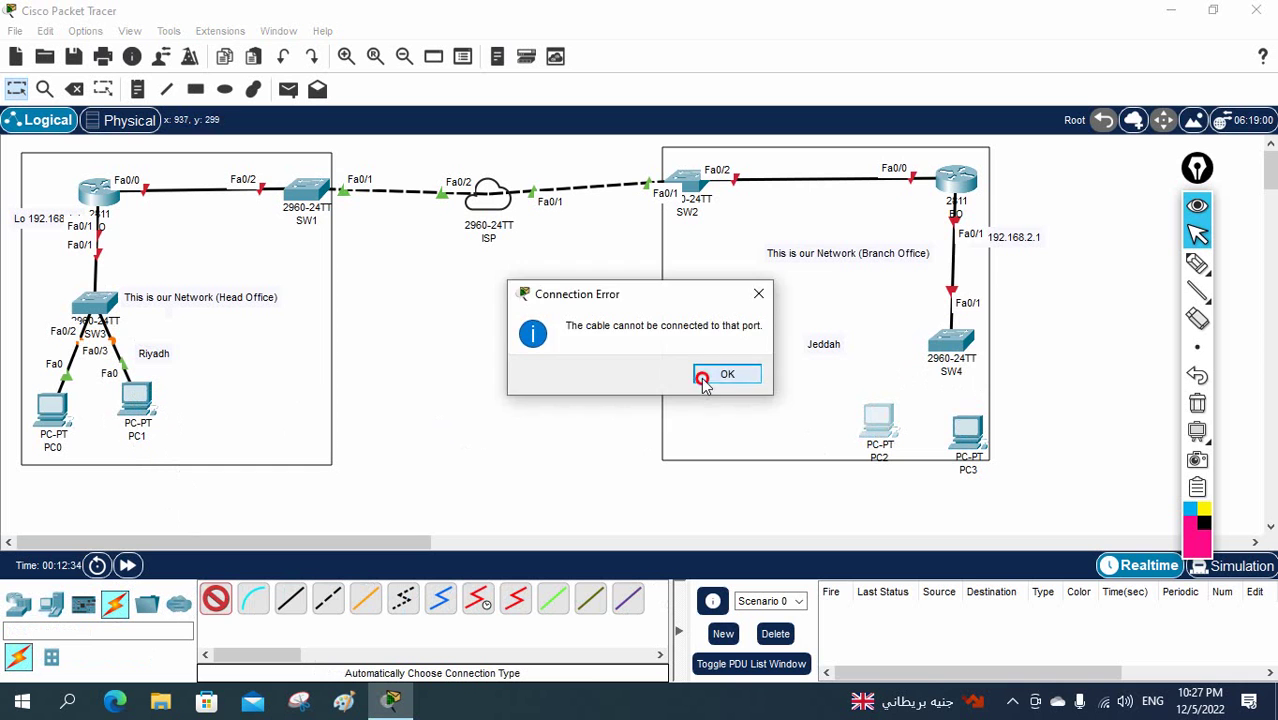
left_click(722, 375)
left_click(930, 357)
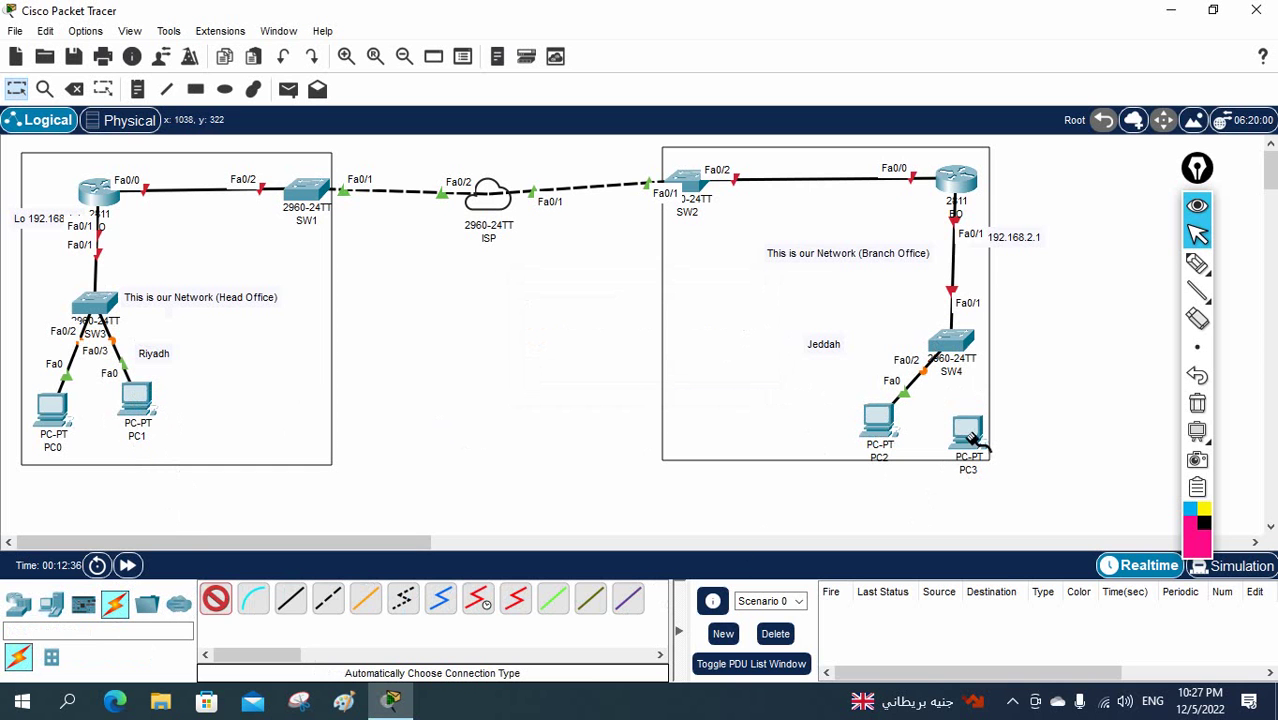
left_click(943, 364)
left_click(965, 428)
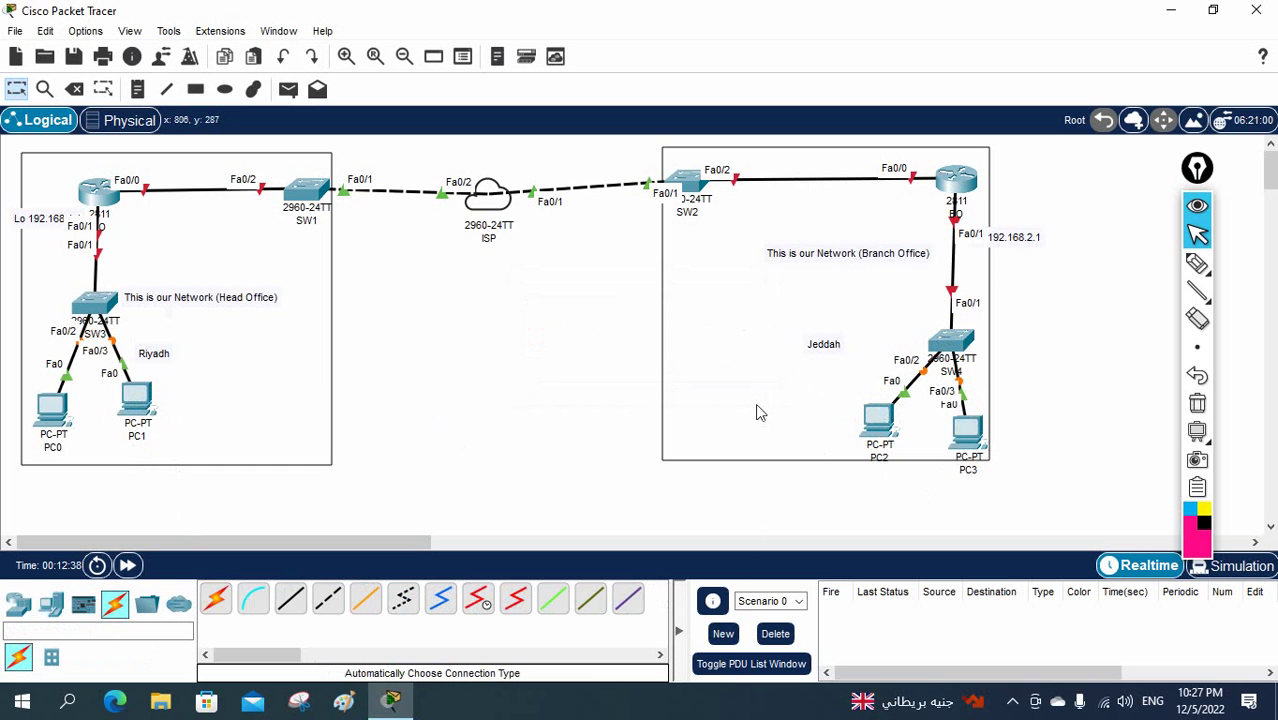
Move the Head Office and Riyadh notes clear of the cabling and place PC1 farther from PC0
left_click_drag(197, 312, 238, 271)
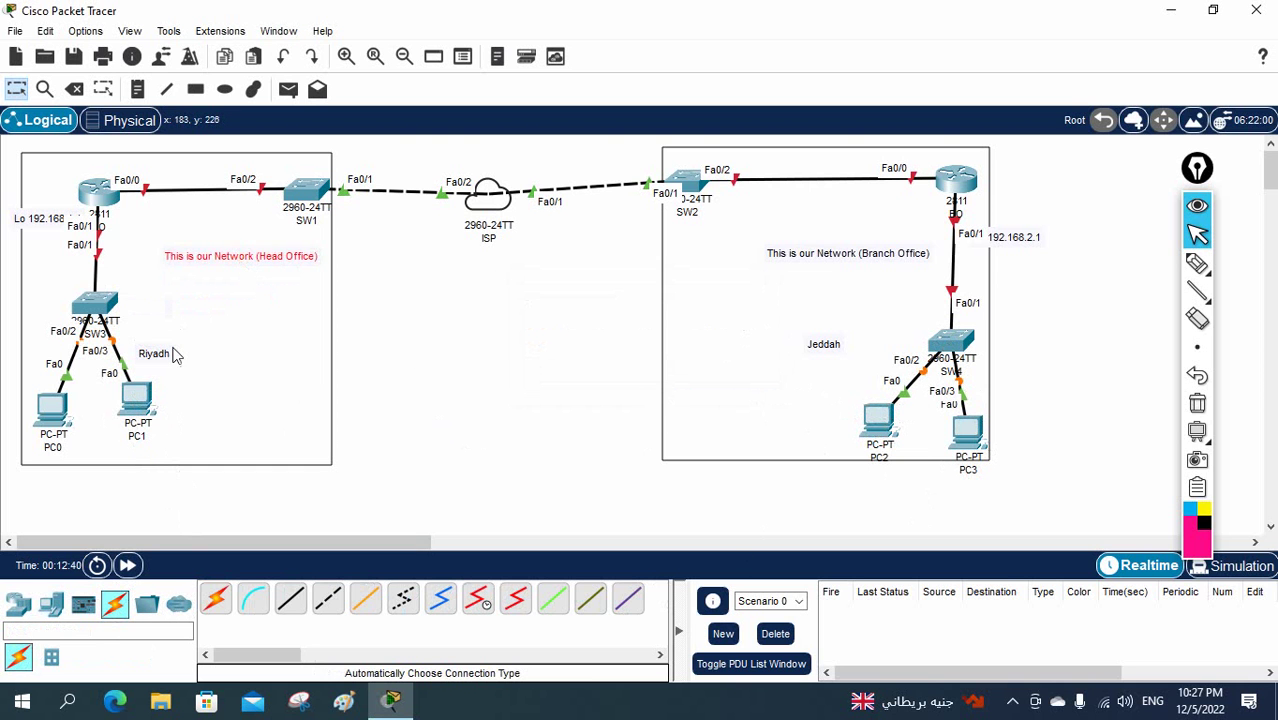
left_click_drag(170, 356, 291, 327)
left_click_drag(145, 408, 197, 437)
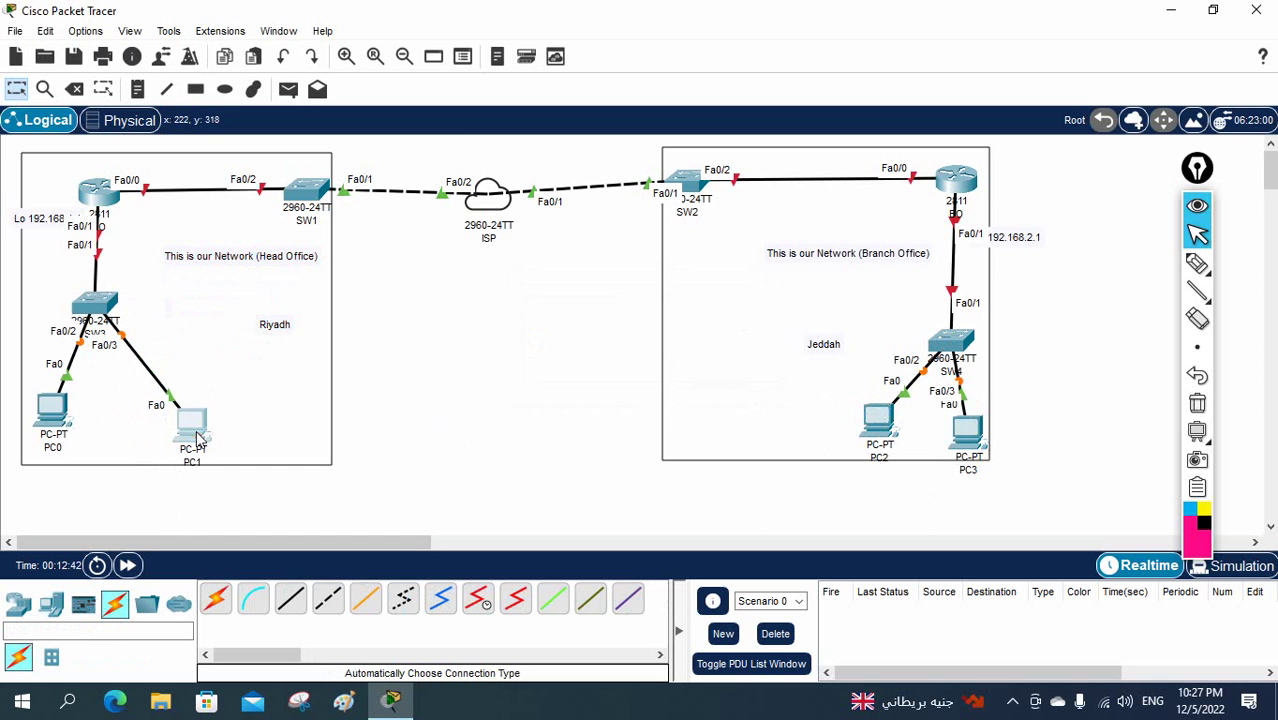
Rearrange the Jeddah area by shifting its city note, PC2, the BO router, SW4 and PC3 into a symmetrical layout
left_click_drag(826, 345, 731, 290)
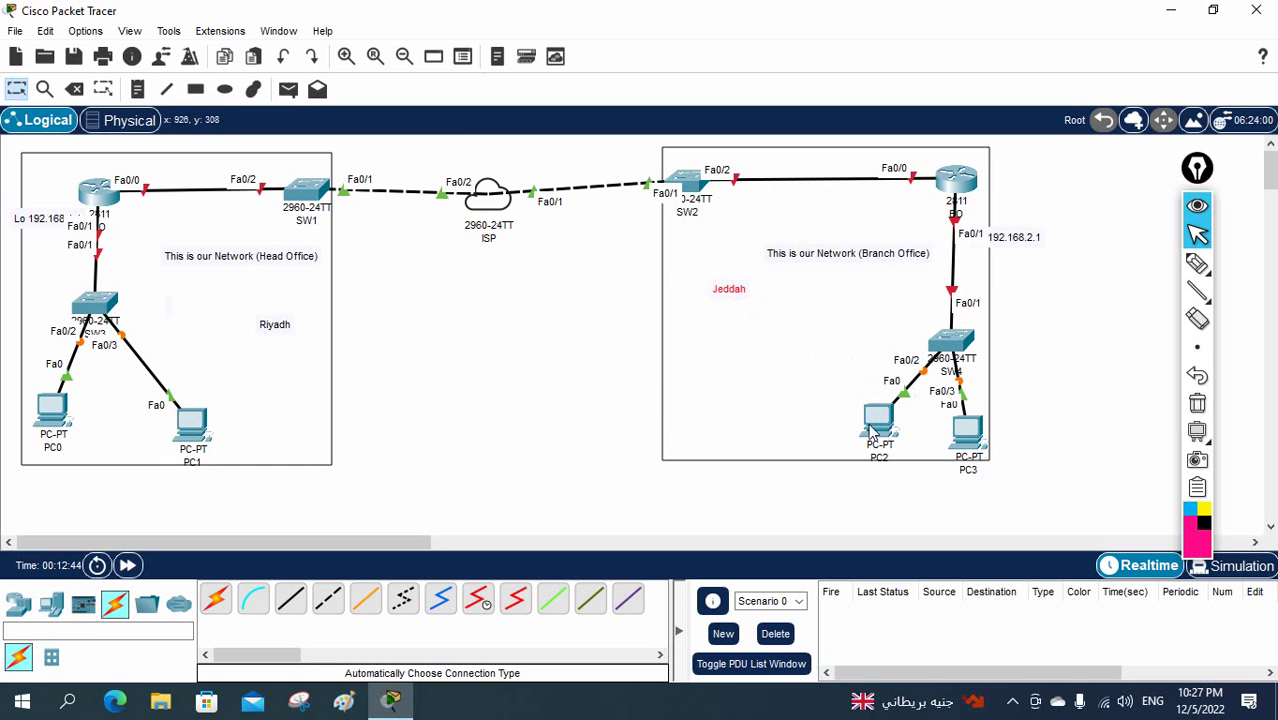
left_click_drag(872, 428, 826, 418)
left_click_drag(956, 180, 911, 180)
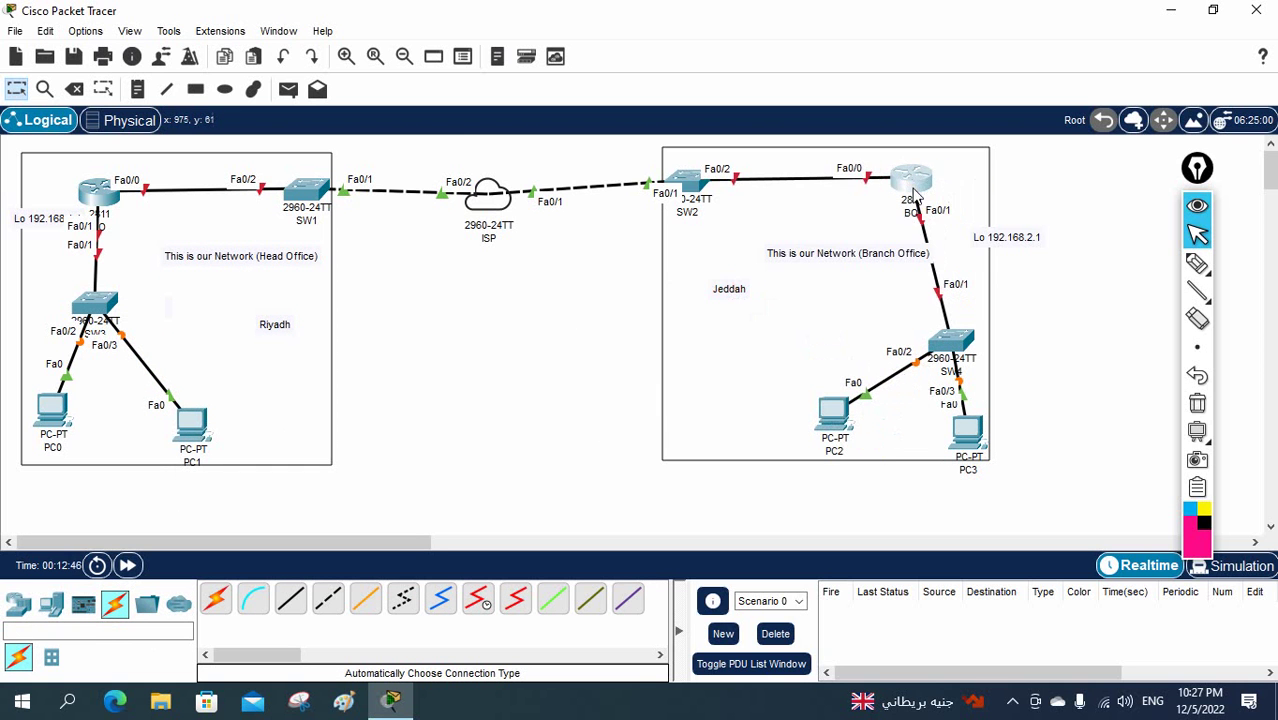
left_click_drag(945, 368, 906, 363)
left_click_drag(968, 432, 964, 420)
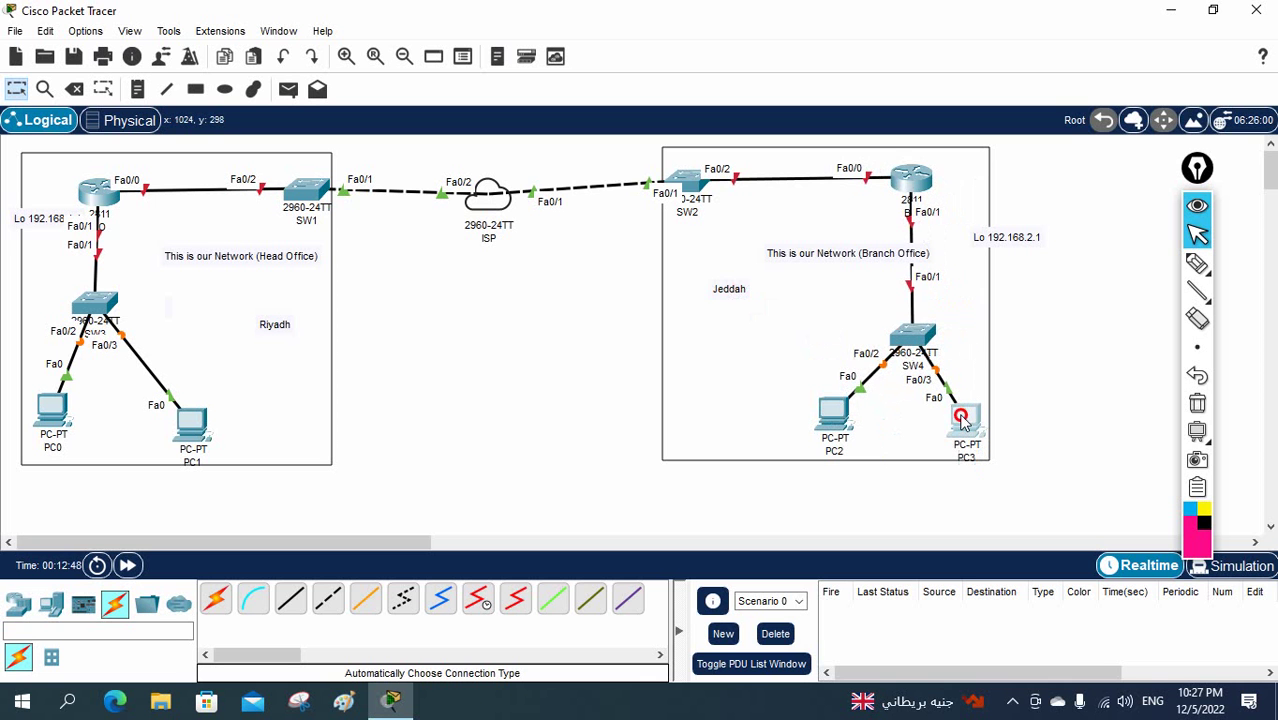
In a widened HO router command line, decline the initial configuration dialog and enter global configuration mode
left_click(97, 195)
left_click(452, 58)
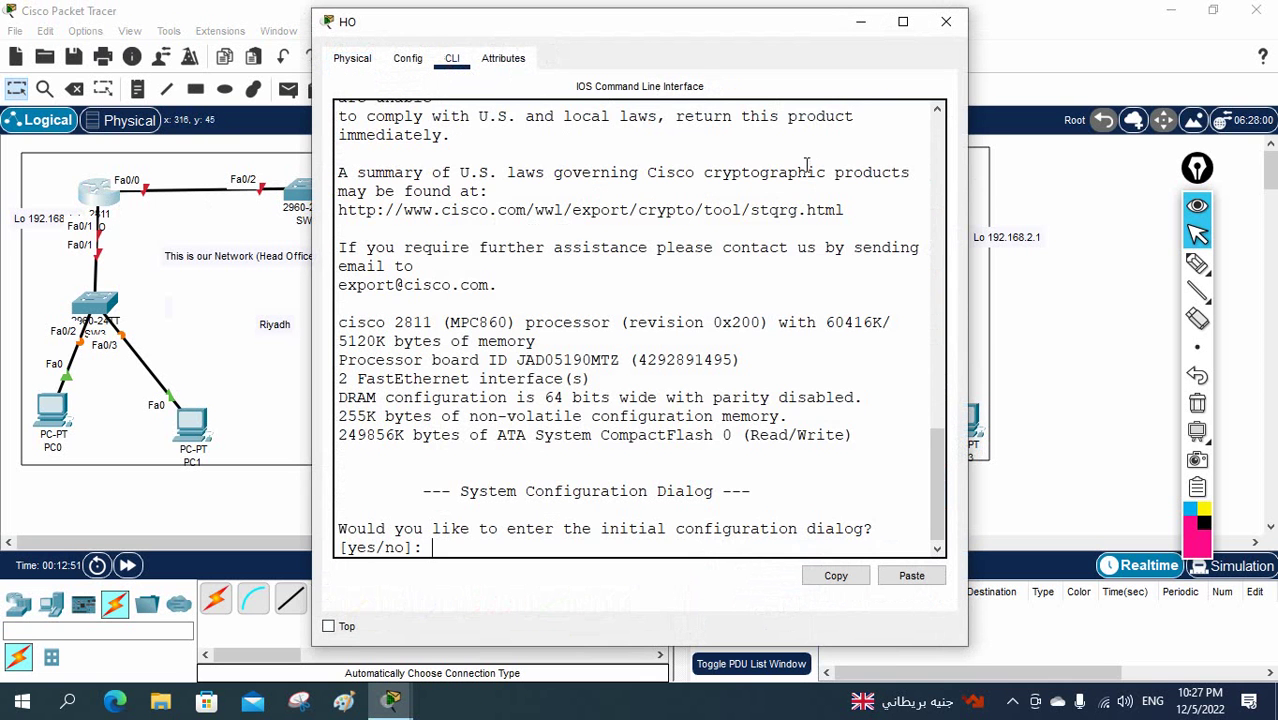
left_click_drag(969, 149, 1166, 162)
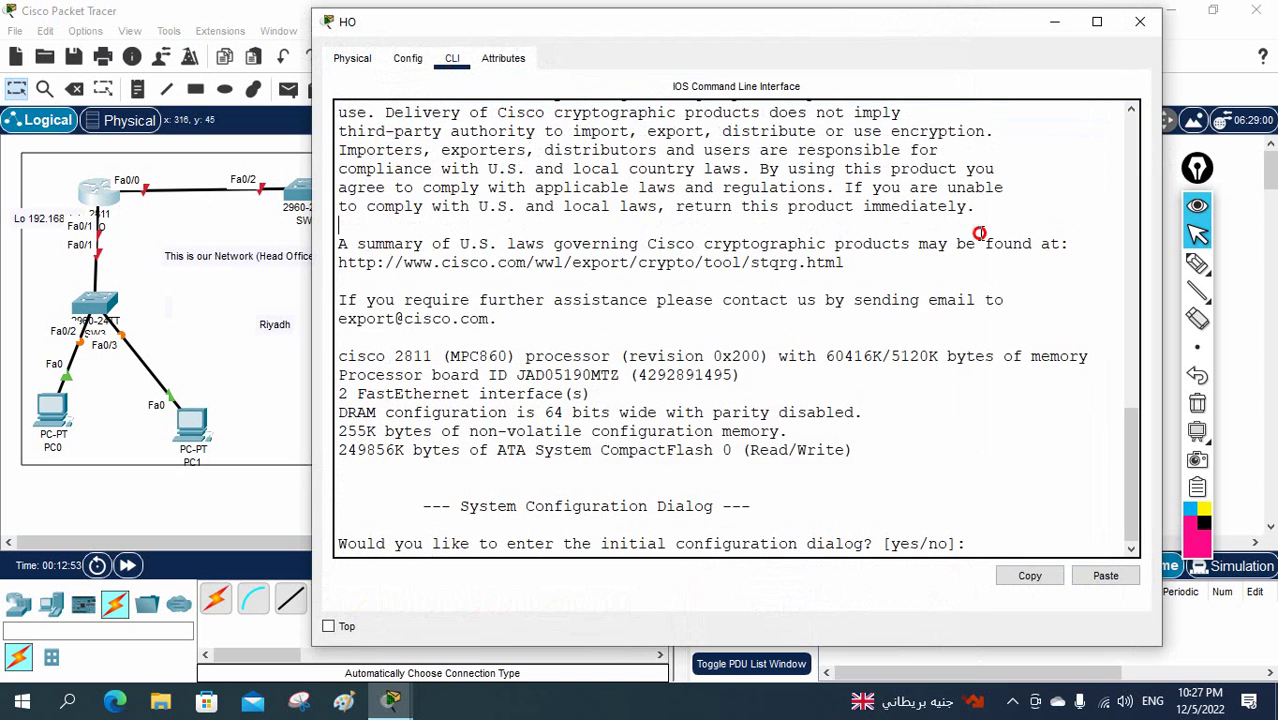
type("no")
key("Return")
key("Return")
key("Return")
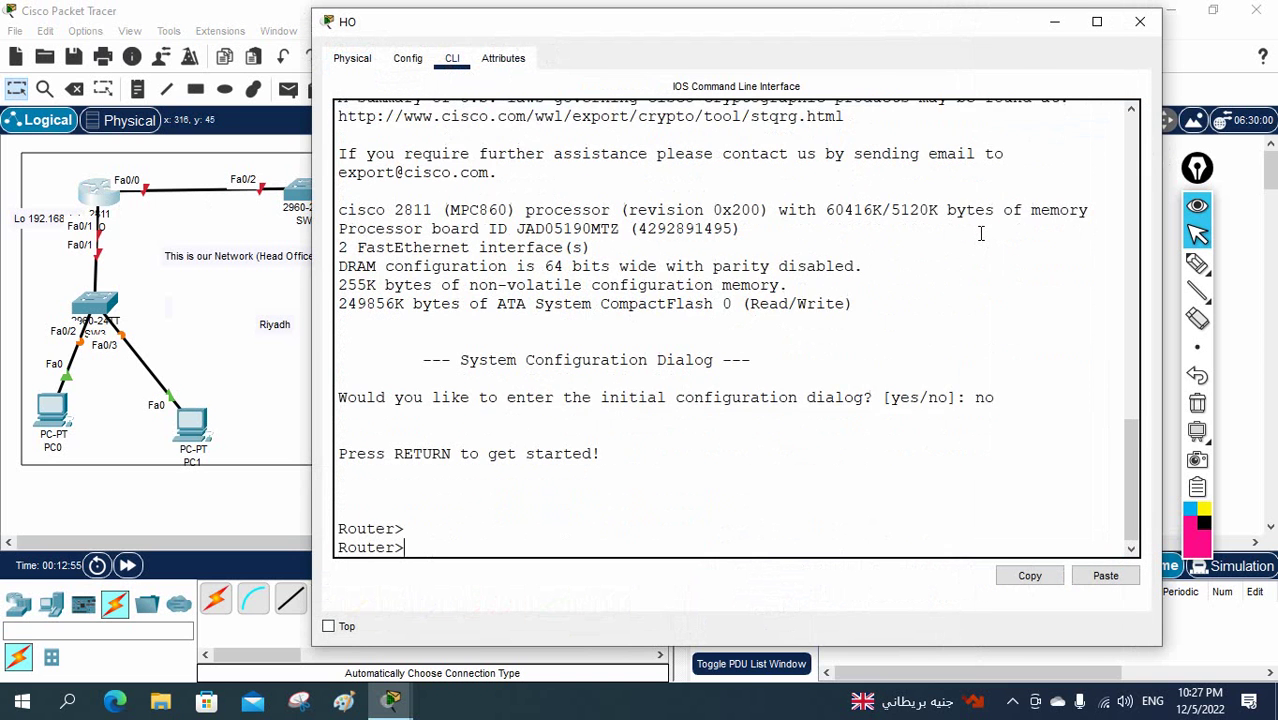
type("en")
key("Return")
type("config t")
key("Return")
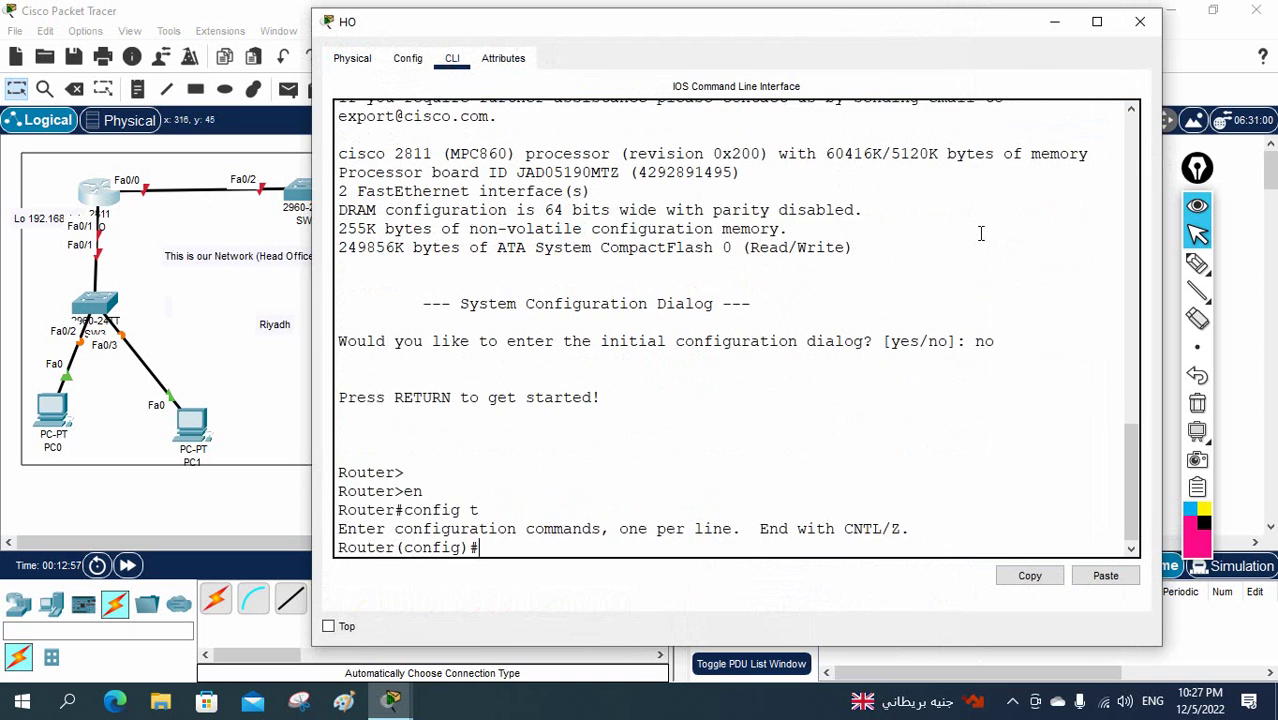
Set the router's hostname to HO and enter interface configuration for f0/0
type("host")
key("Tab")
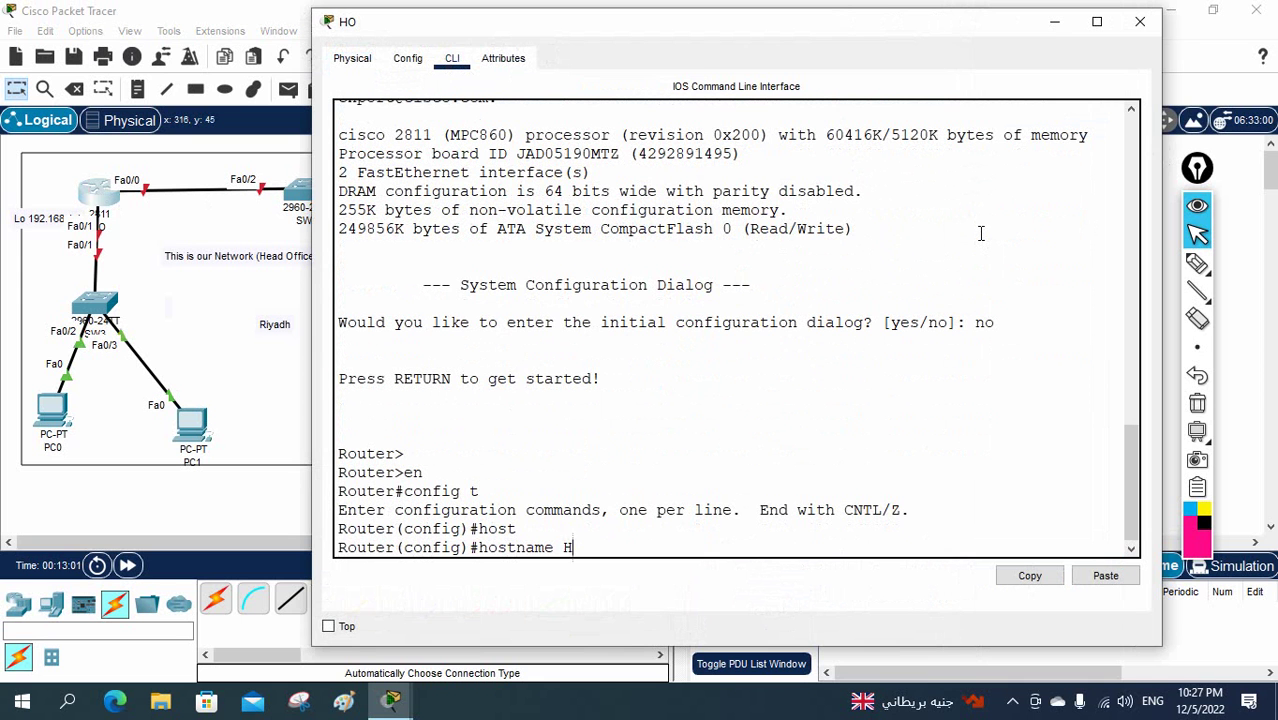
type("HO")
key("Return")
key("Return")
key("Return")
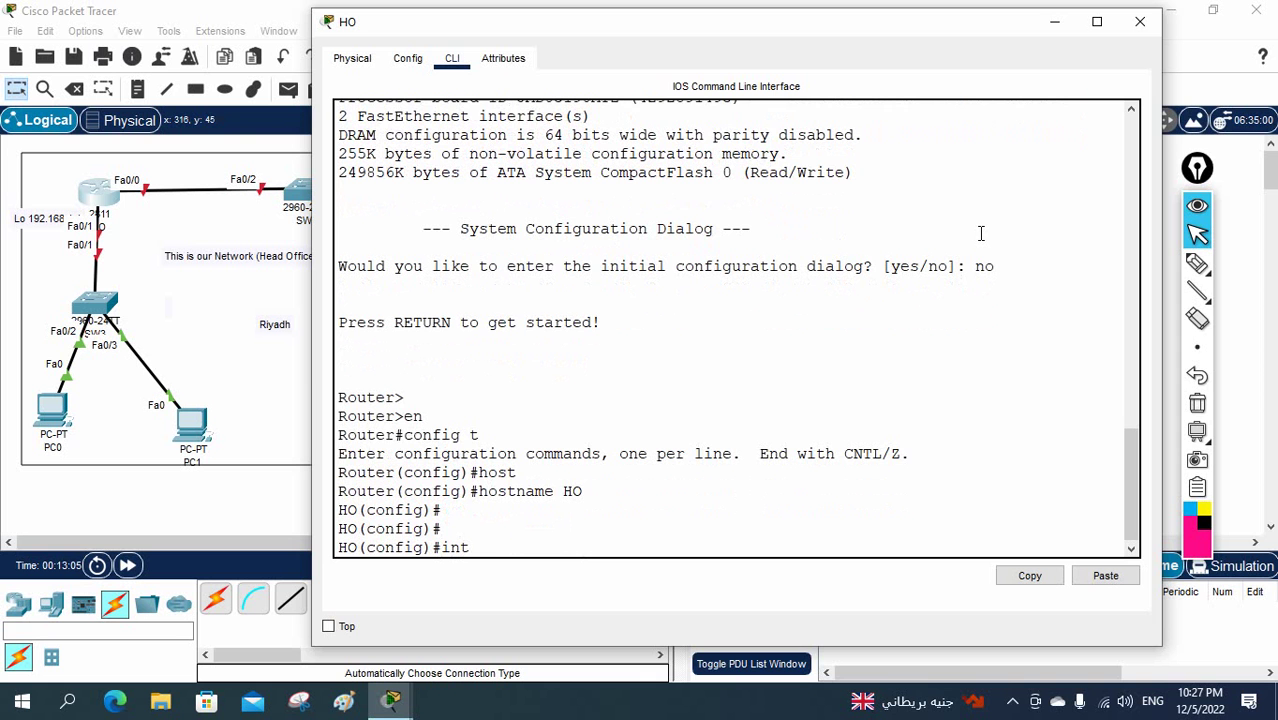
type("int f0/0")
key("Return")
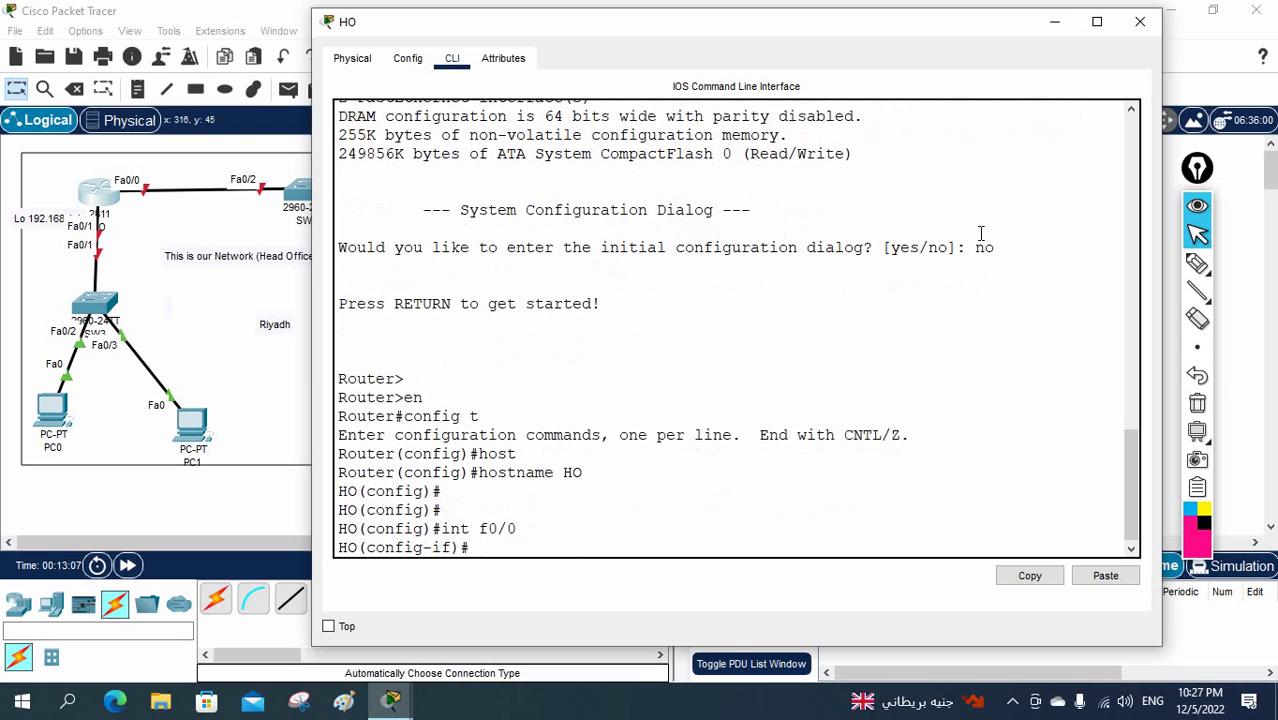
Add the note "192.168.12.1" at the HO–SW1 link and the note "192.168.12.2" at the SW2–BO link
left_click(160, 232)
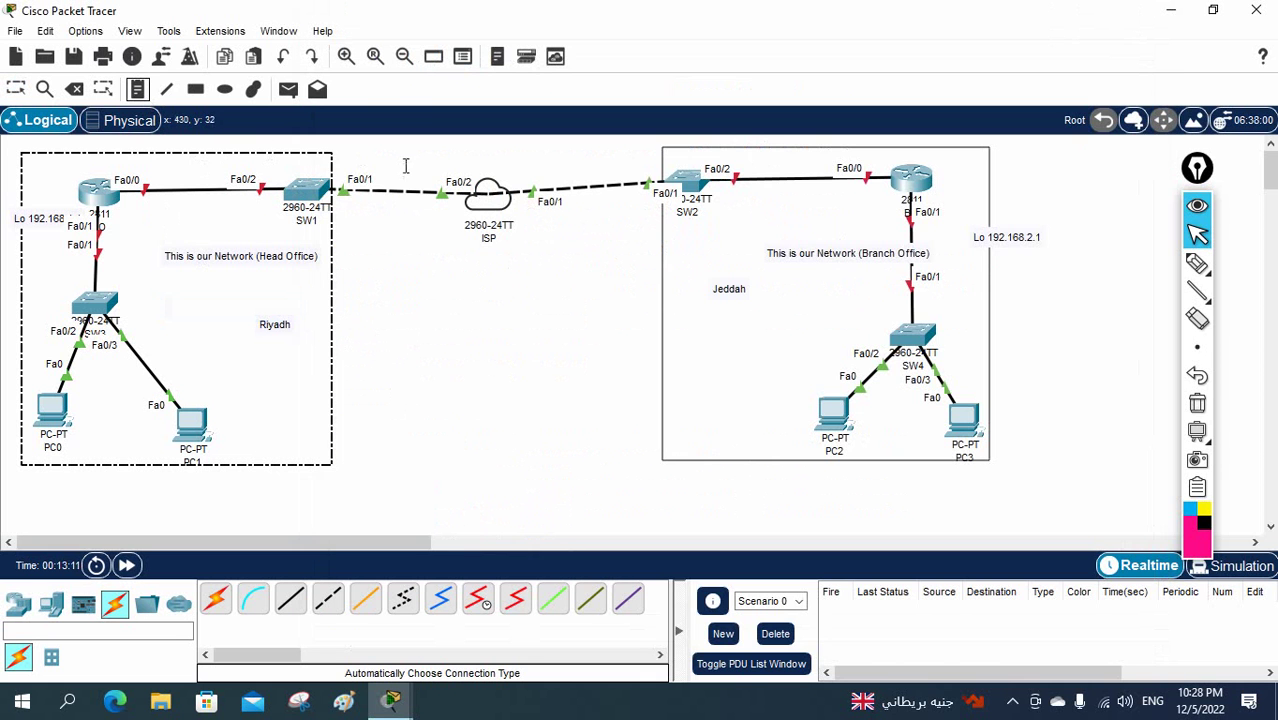
left_click(198, 167)
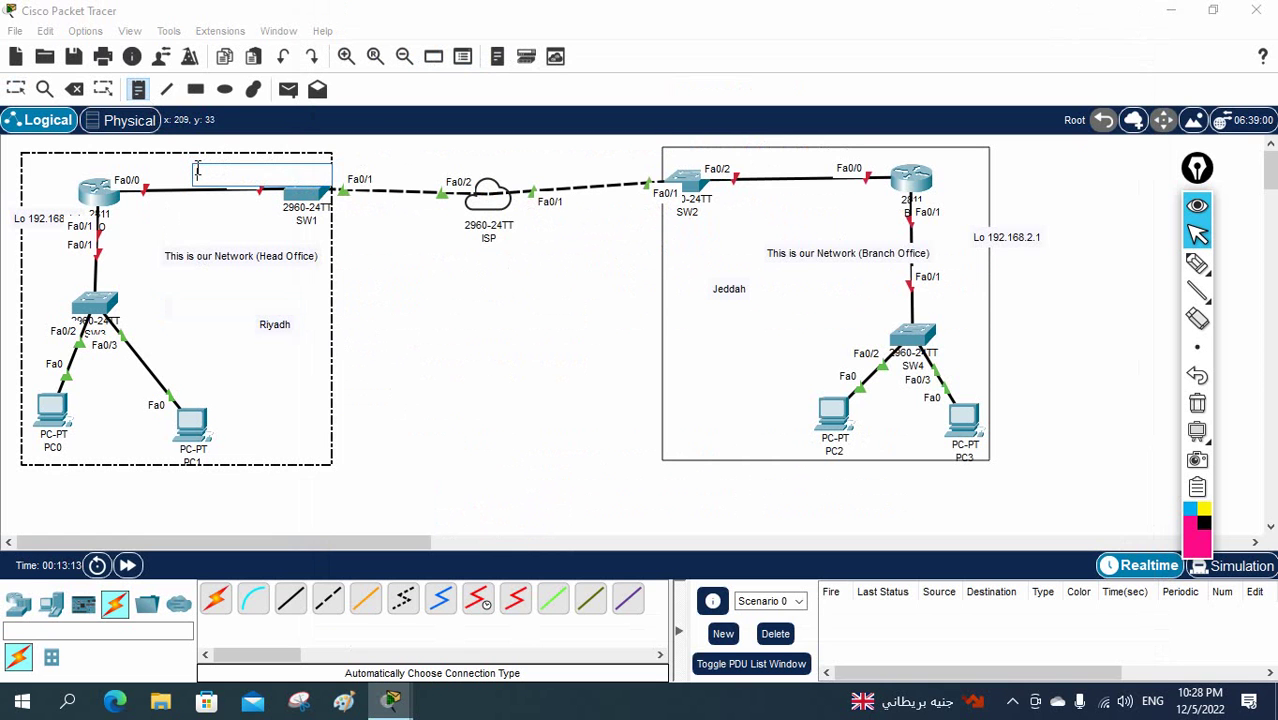
type("192.168.12.1")
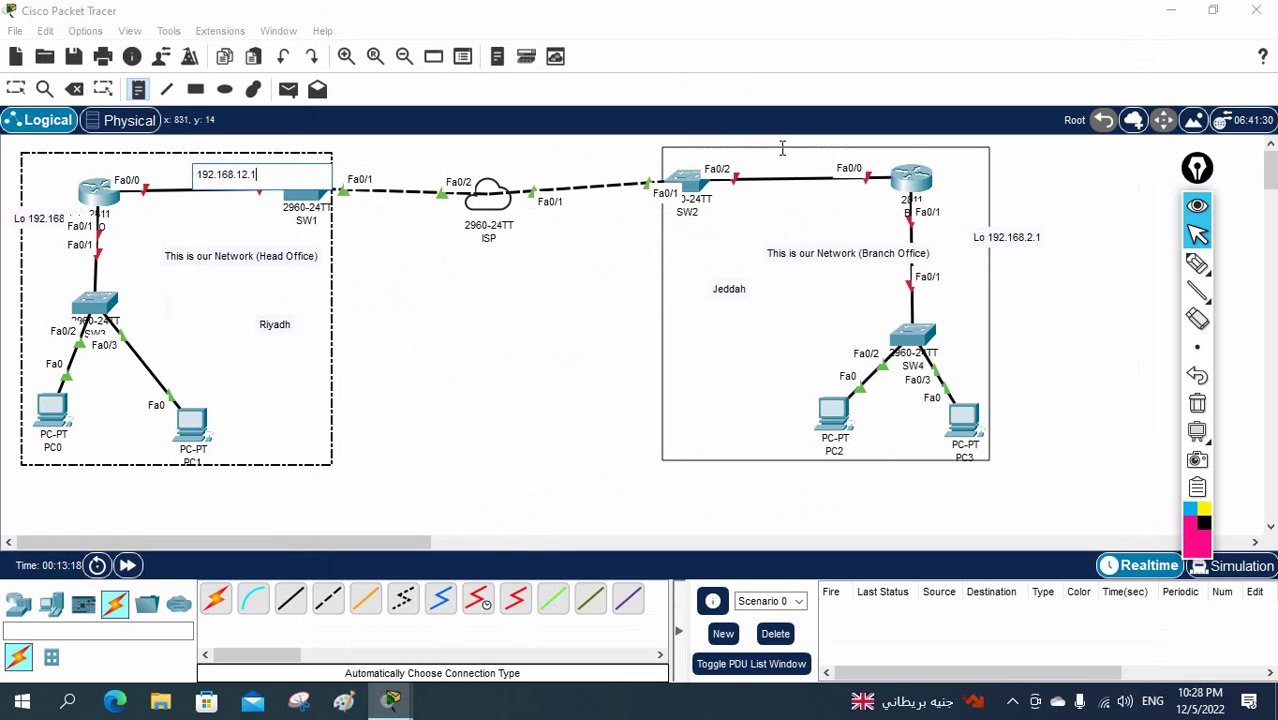
left_click(782, 156)
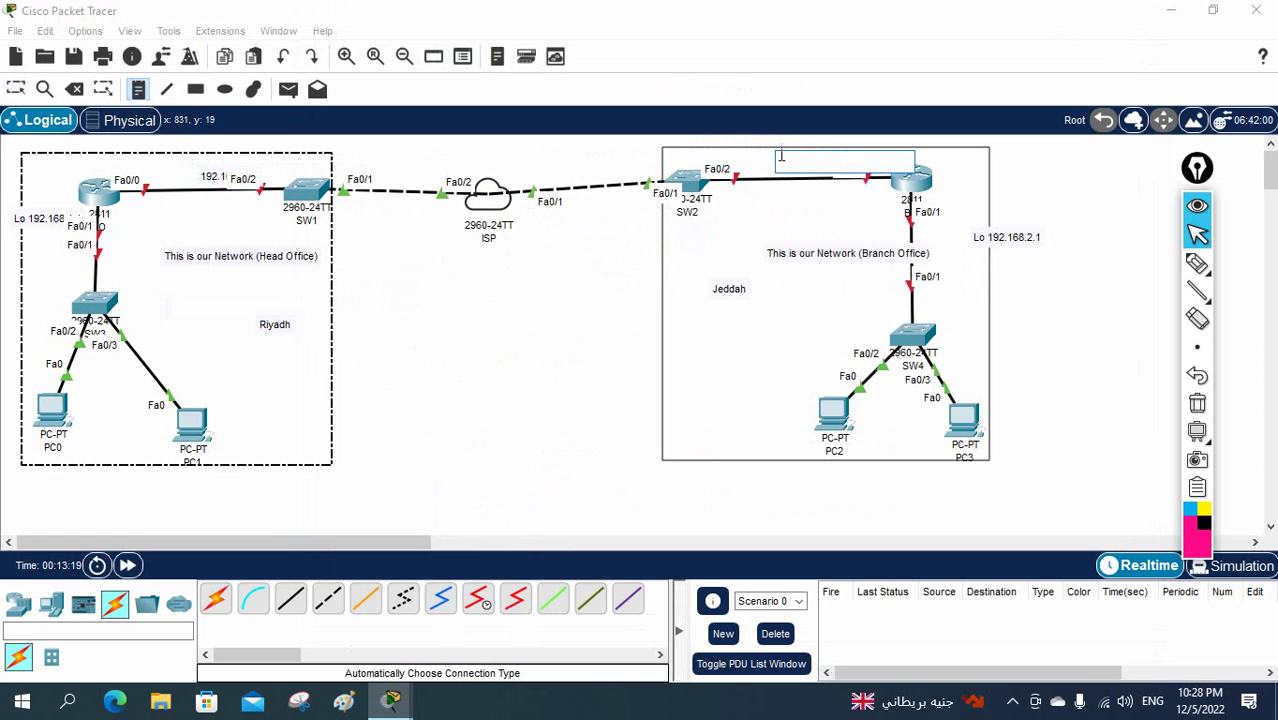
type("192.168.12.2")
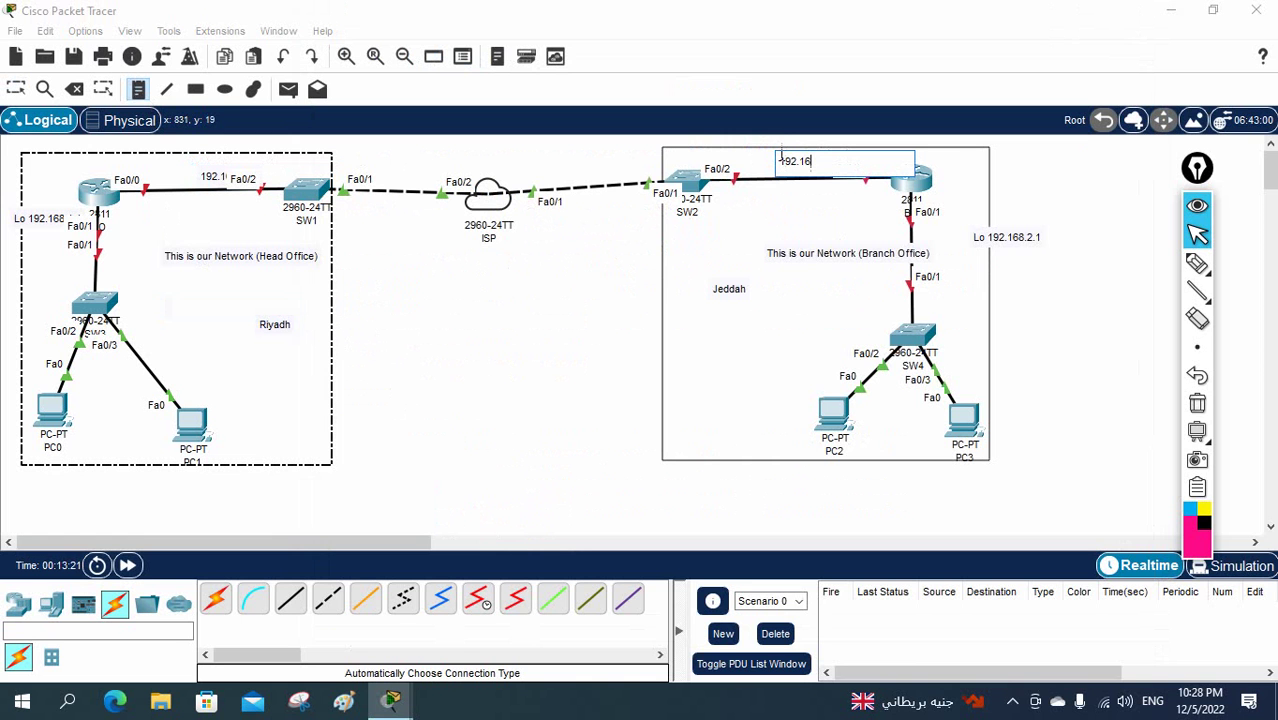
left_click(445, 342)
Move the two 192.168.12.x notes so they sit just above their links, clear of the port labels
left_click(16, 89)
left_click_drag(195, 186, 154, 174)
left_click(808, 164)
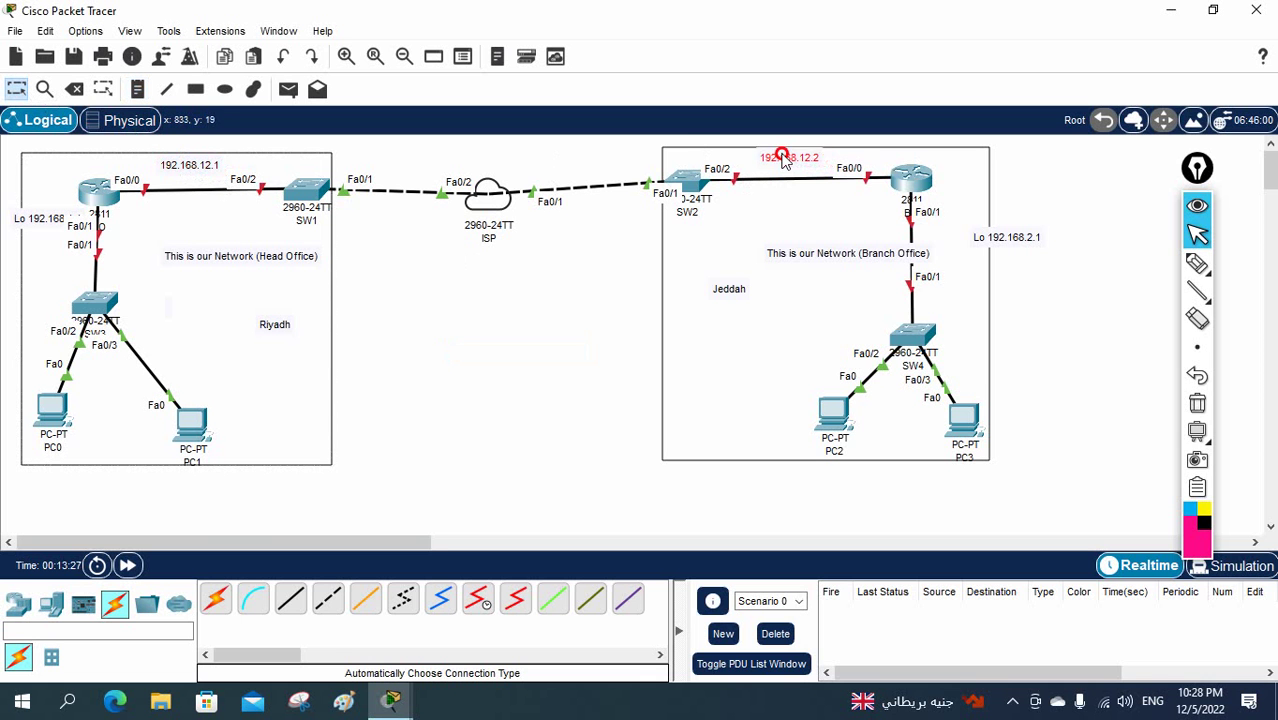
Assign 192.168.12.1 with mask 255.255.255.0 to the HO router's f0/0 interface and enable it
left_click(97, 192)
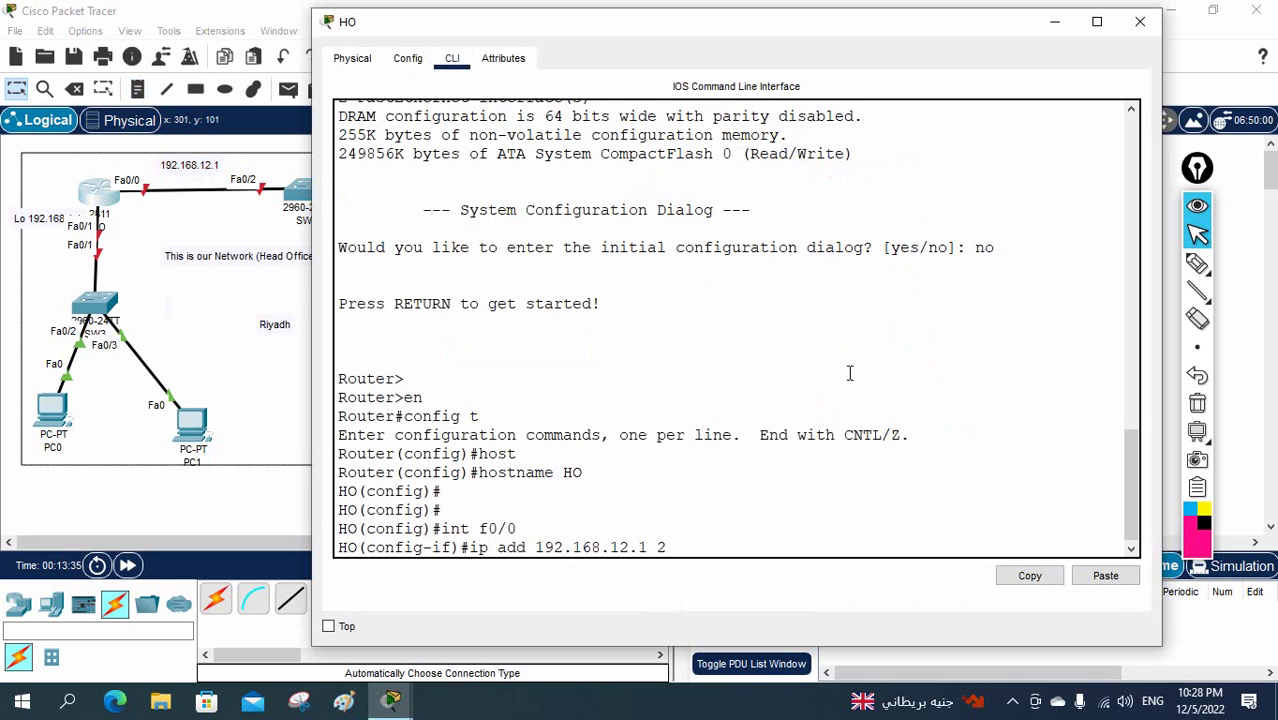
type(".2")
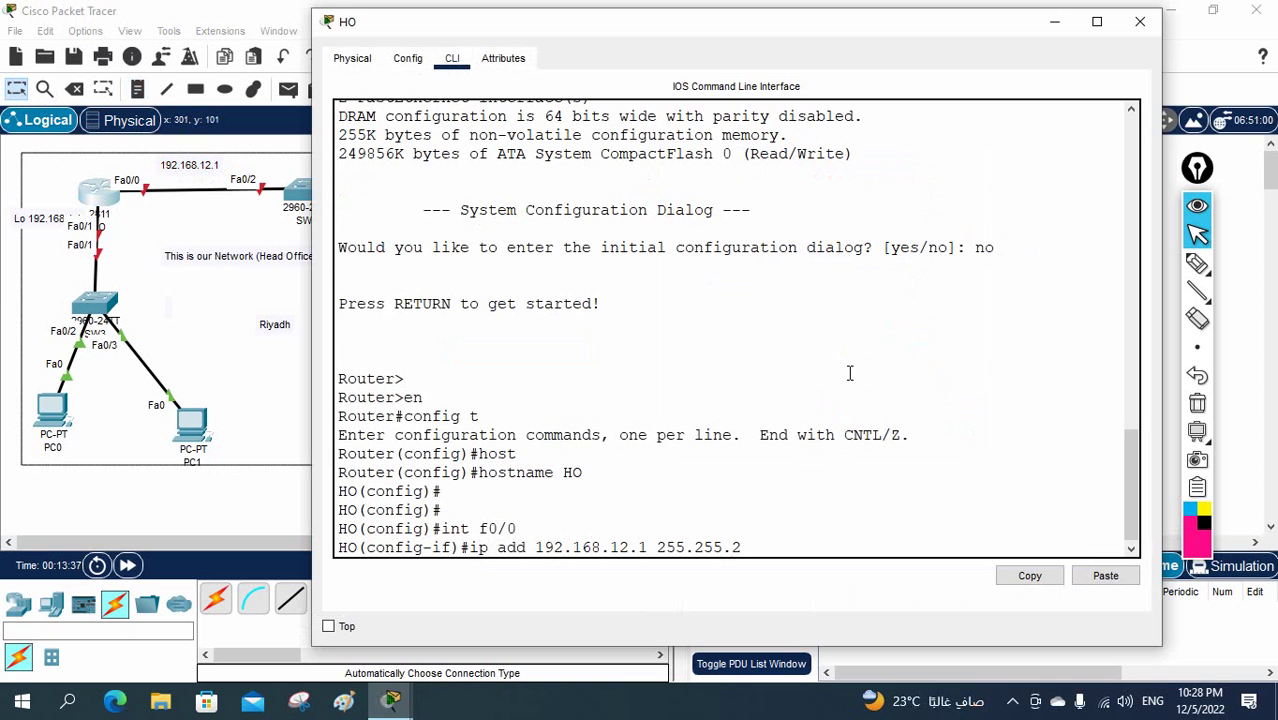
type("55.0")
key("Return")
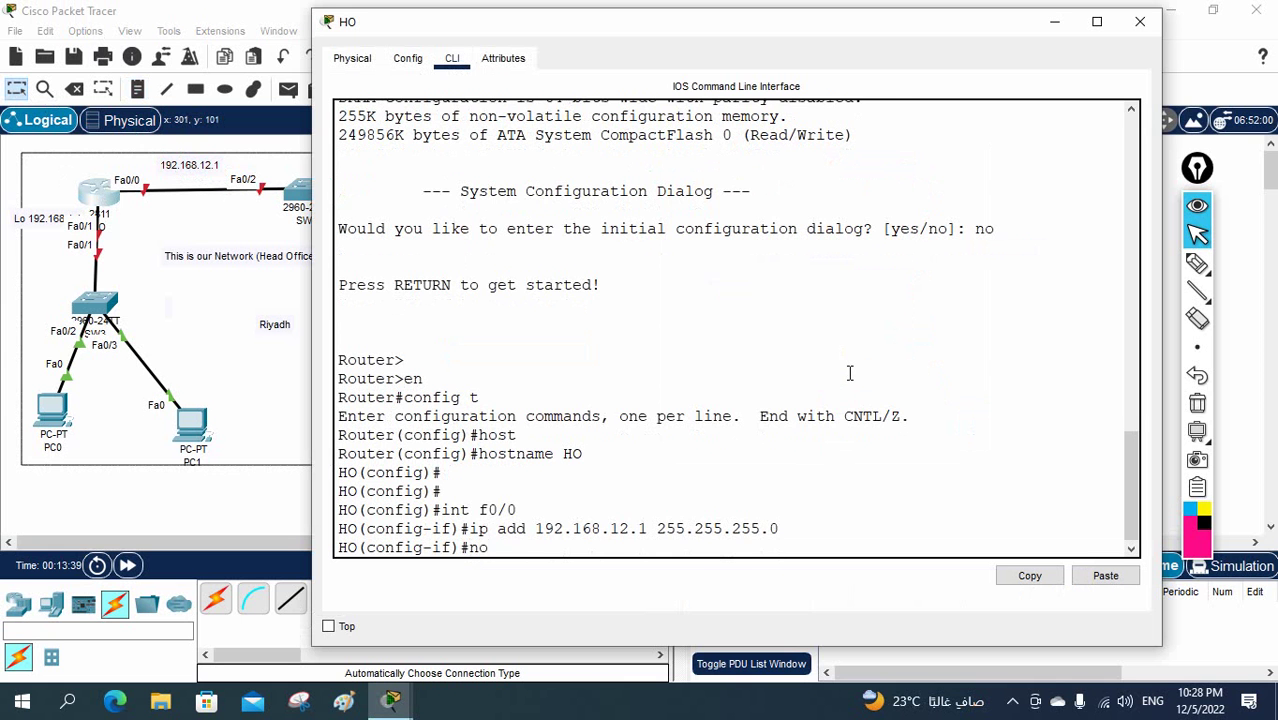
key("Return")
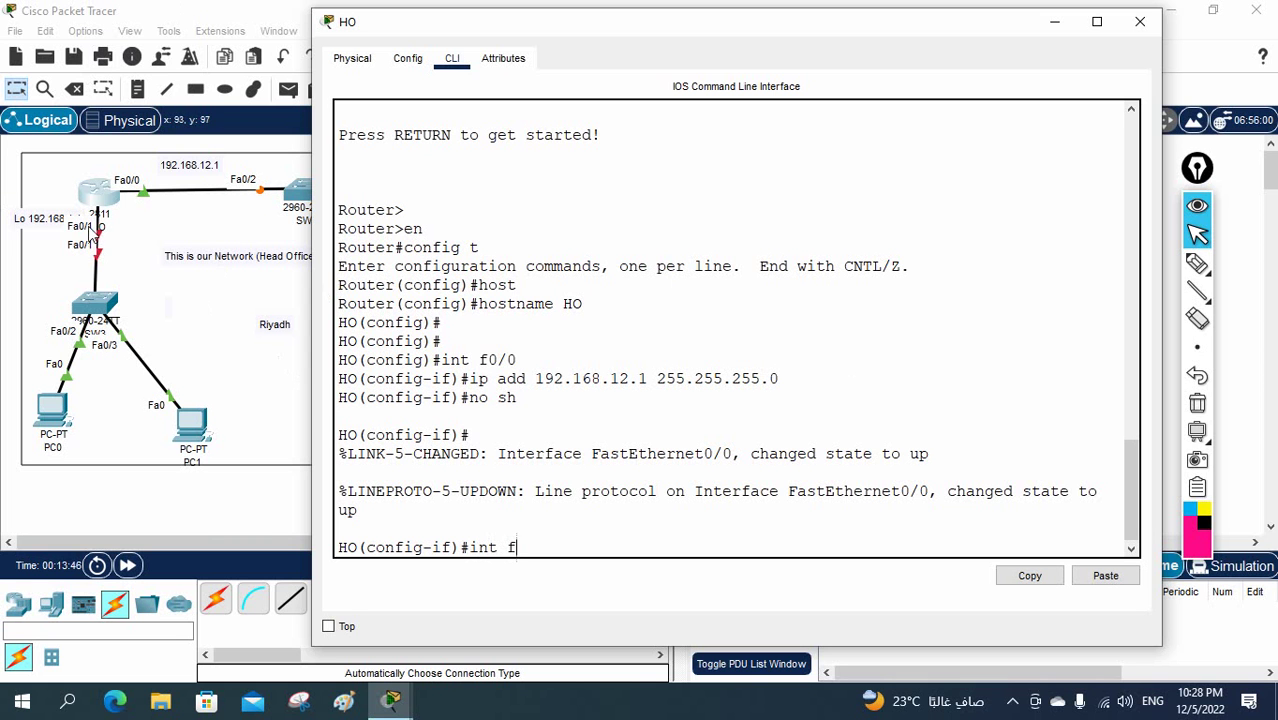
Assign 192.168.1.1 with mask 255.255.255.0 to the HO router's f0/1 interface and enable it
type("1")
key("Return")
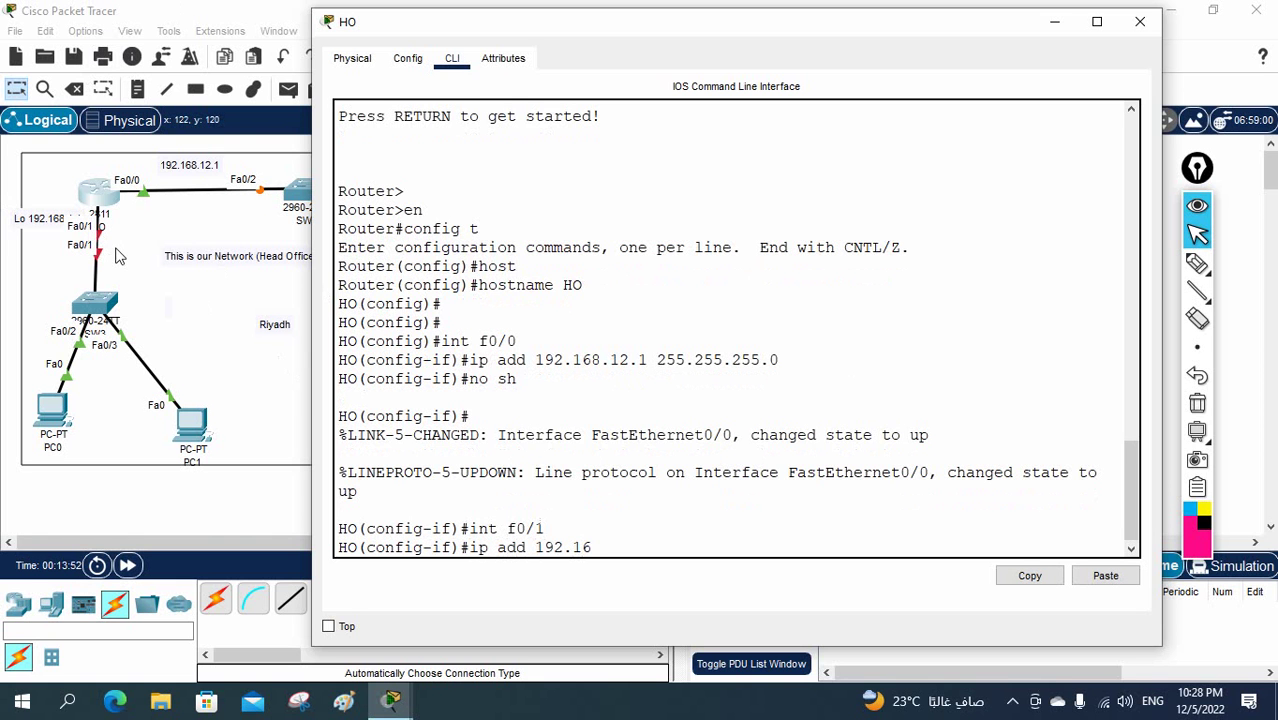
type("55.255.255.0")
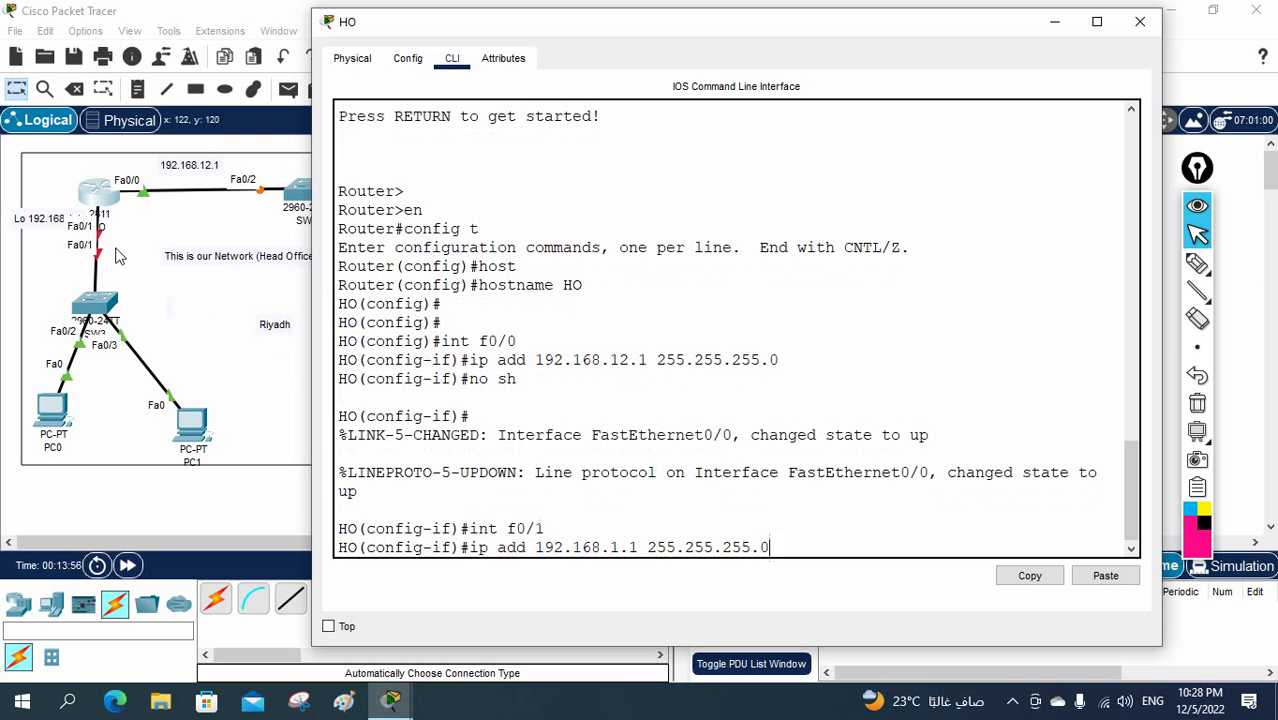
key("Return")
type("no sh")
key("Return")
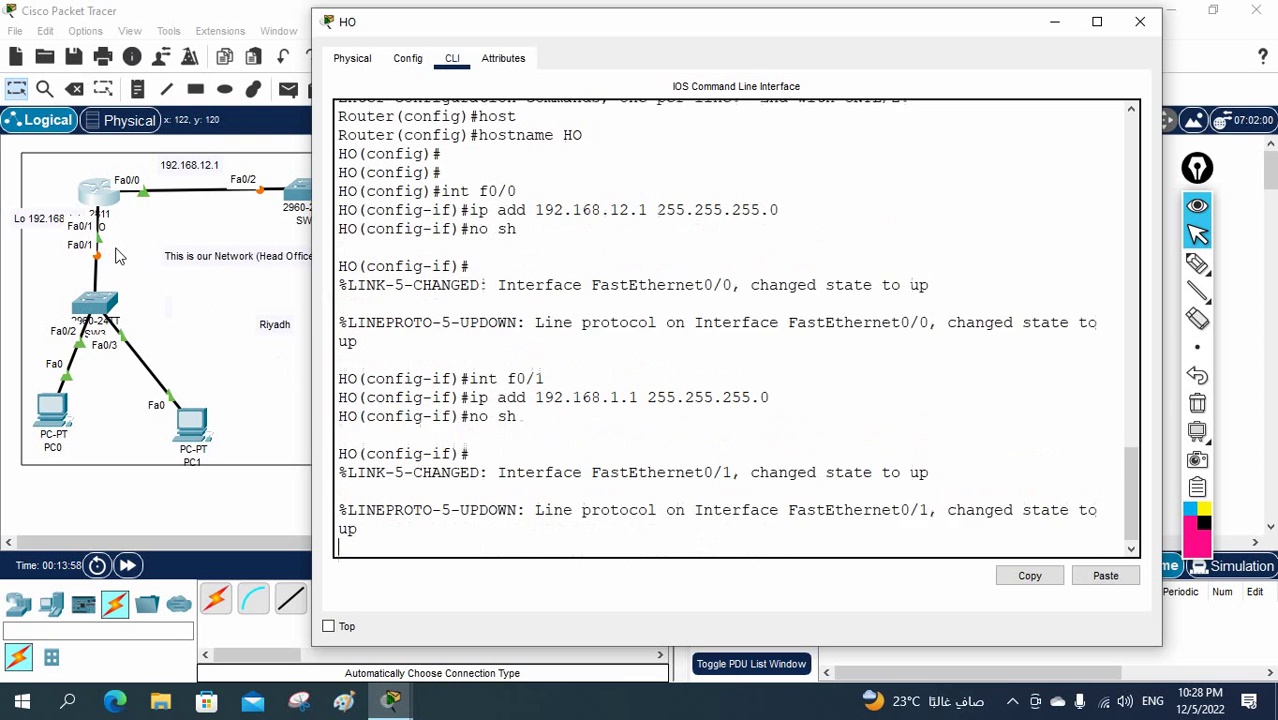
key("Return")
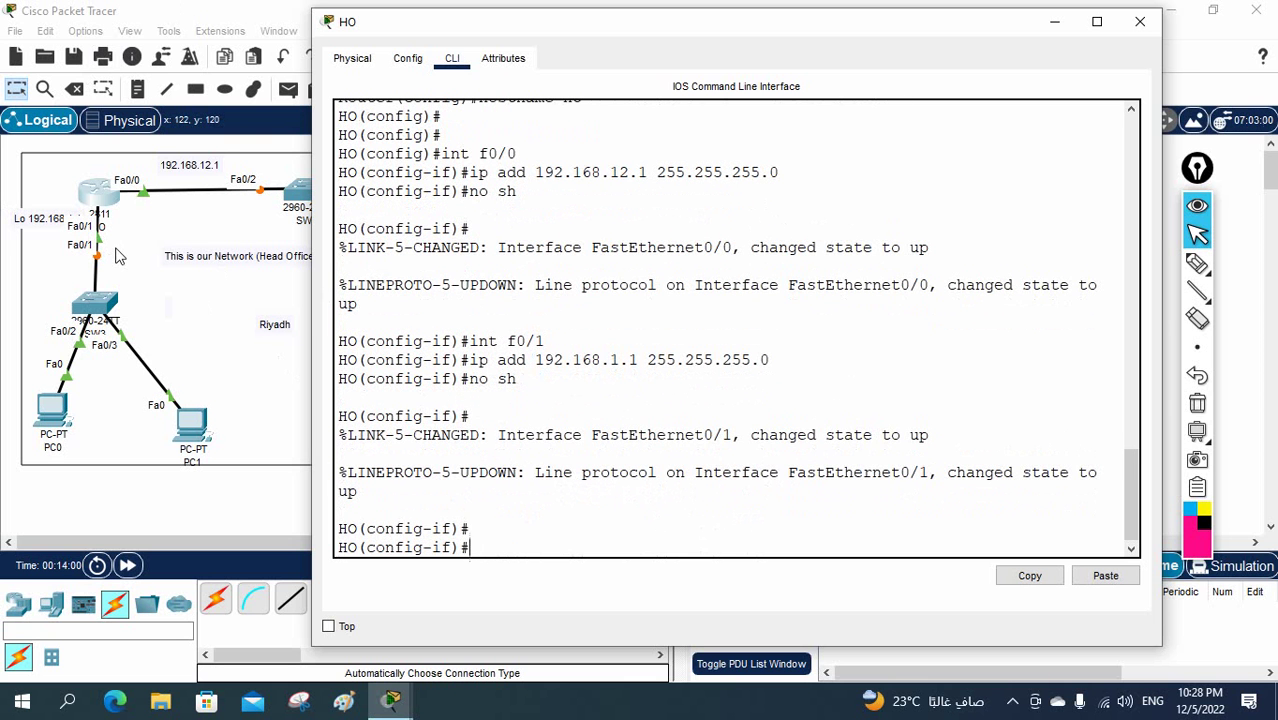
Save the HO router's running configuration and return to global configuration mode
type("do wr")
key("Return")
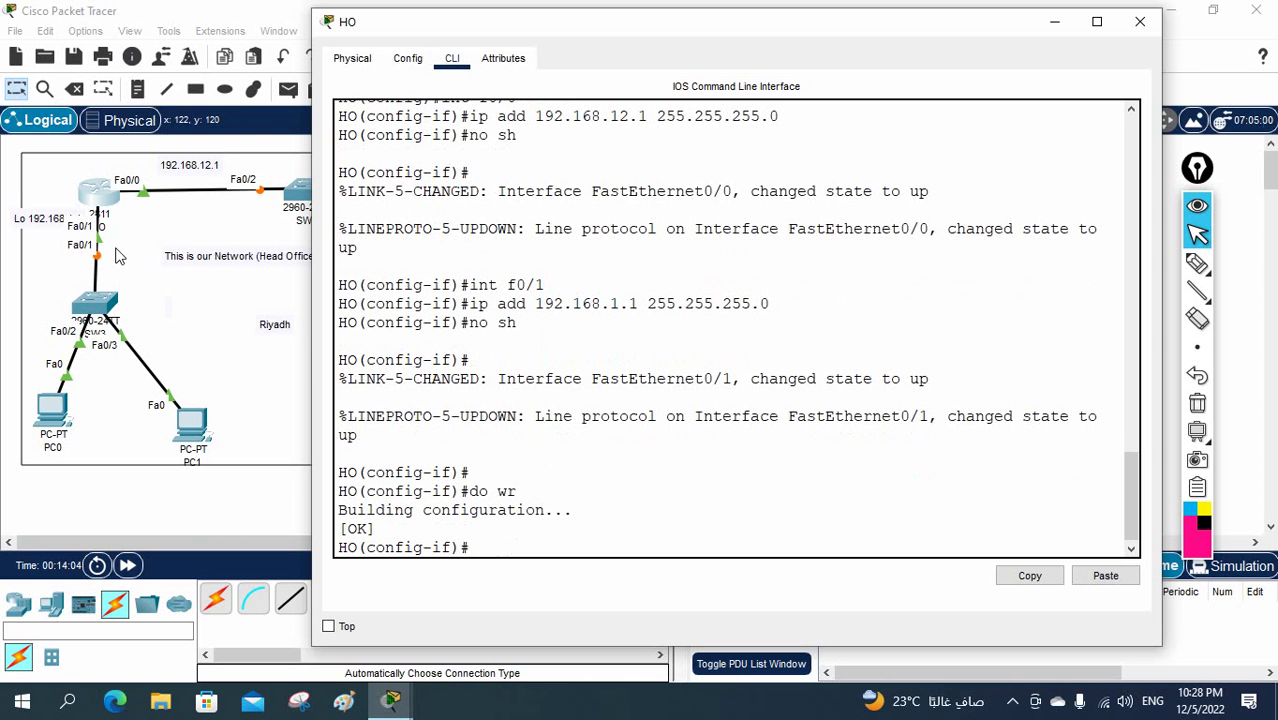
type("exit")
key("Return")
key("Return")
key("Return")
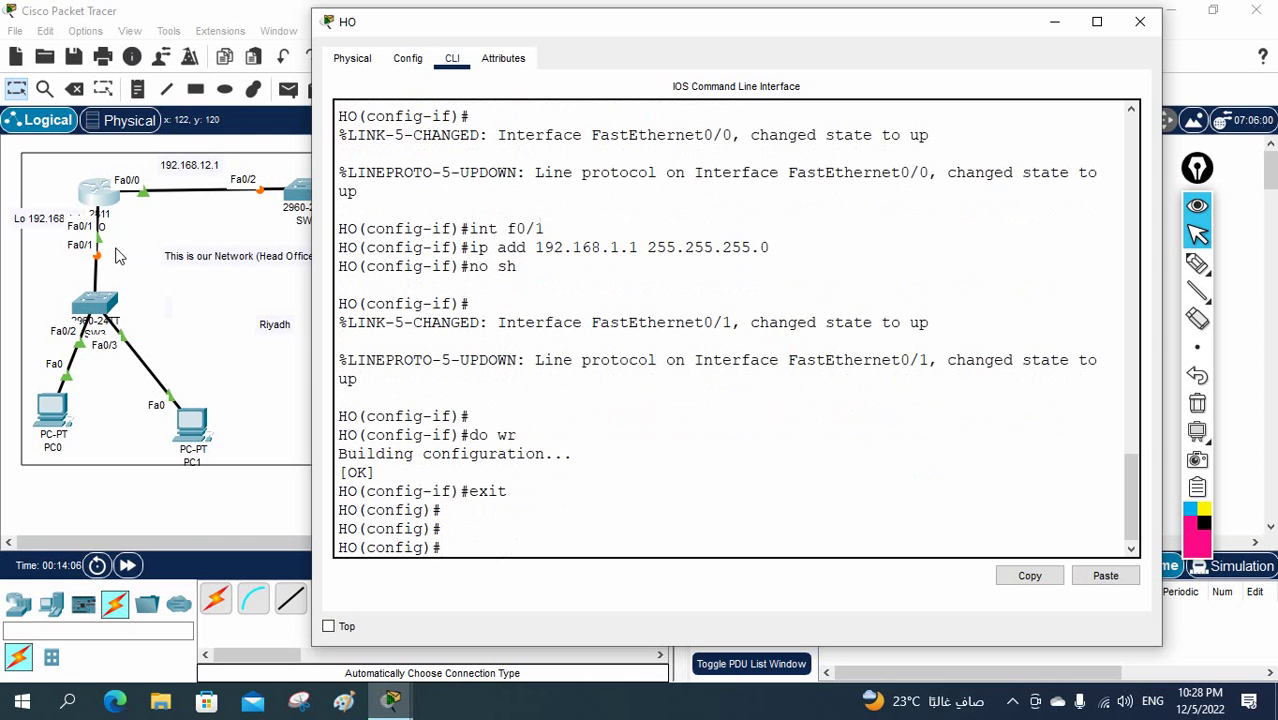
Enable RIP routing on the HO router and advertise networks 192.168.12.0 and 192.168.1.0
type("router rip")
key("Return")
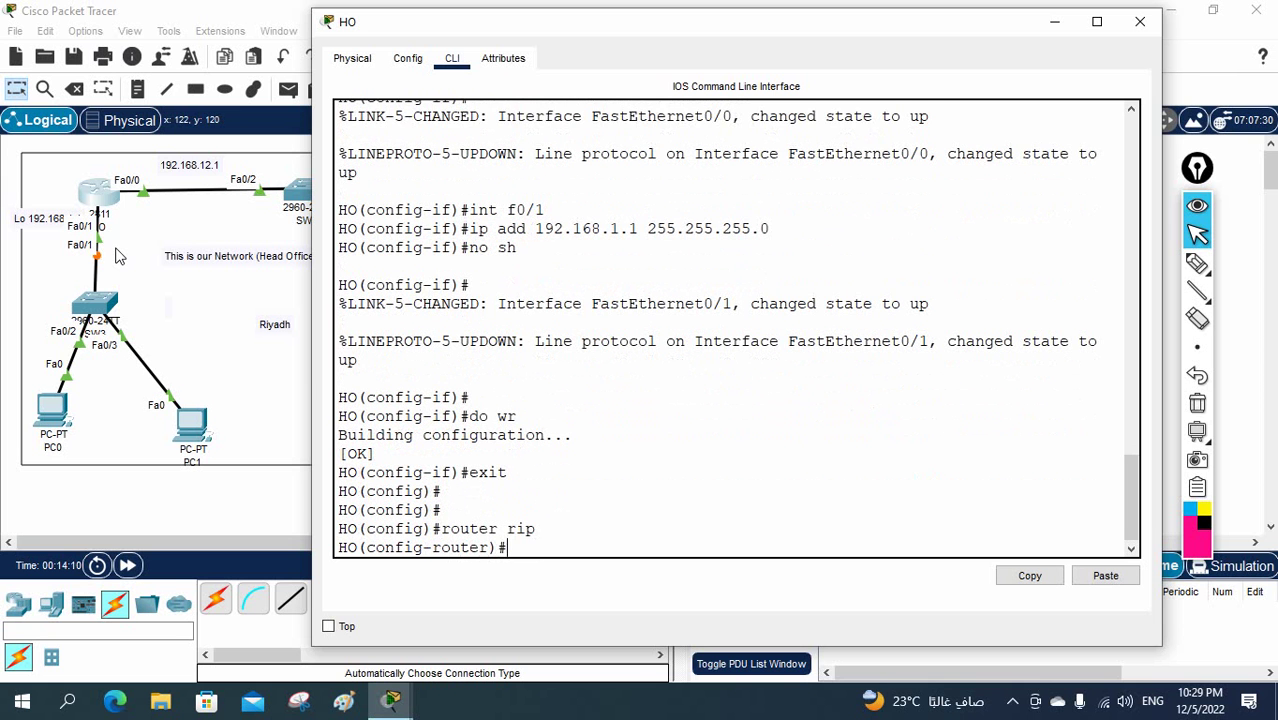
type("net")
key("Tab")
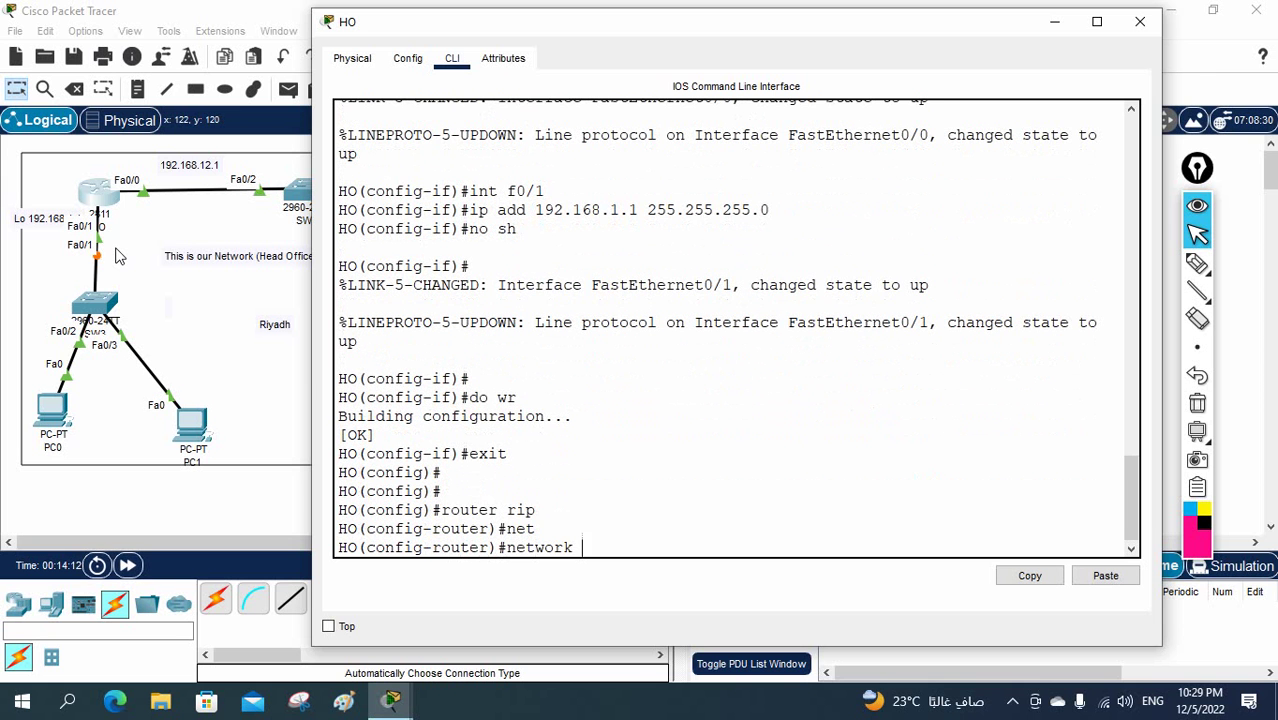
type("192.168.12.0")
key("Return")
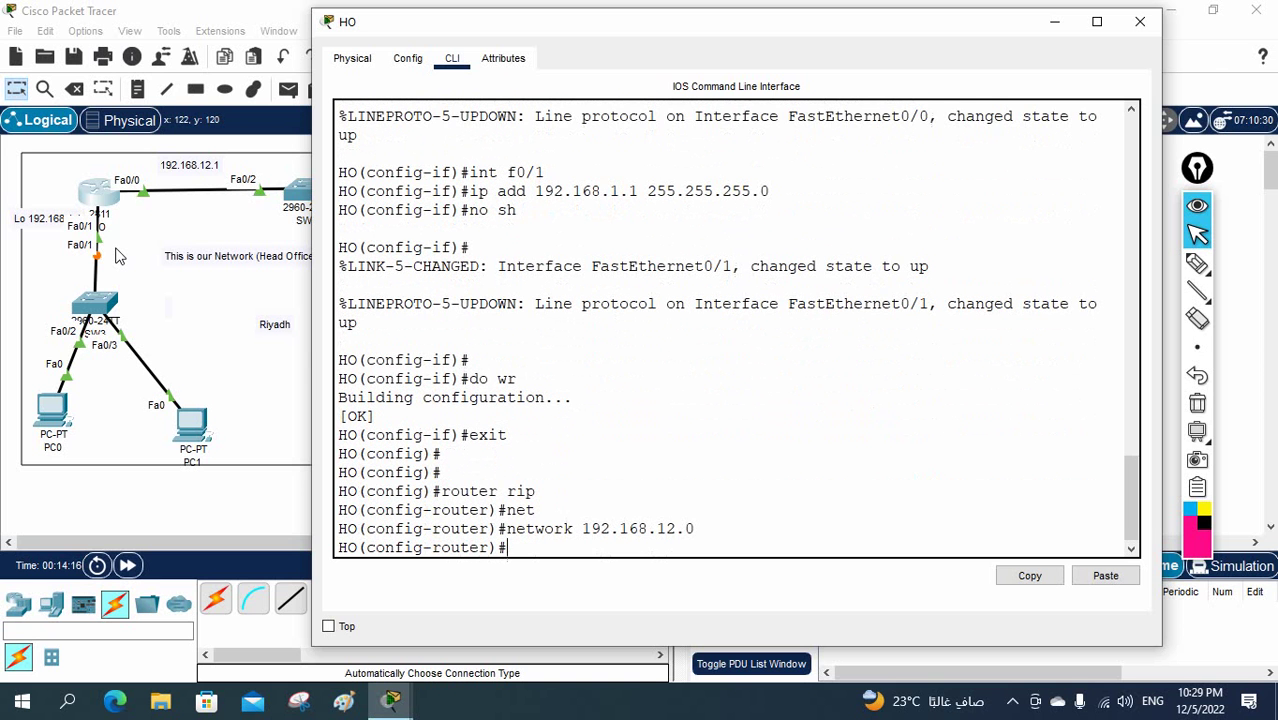
type("net")
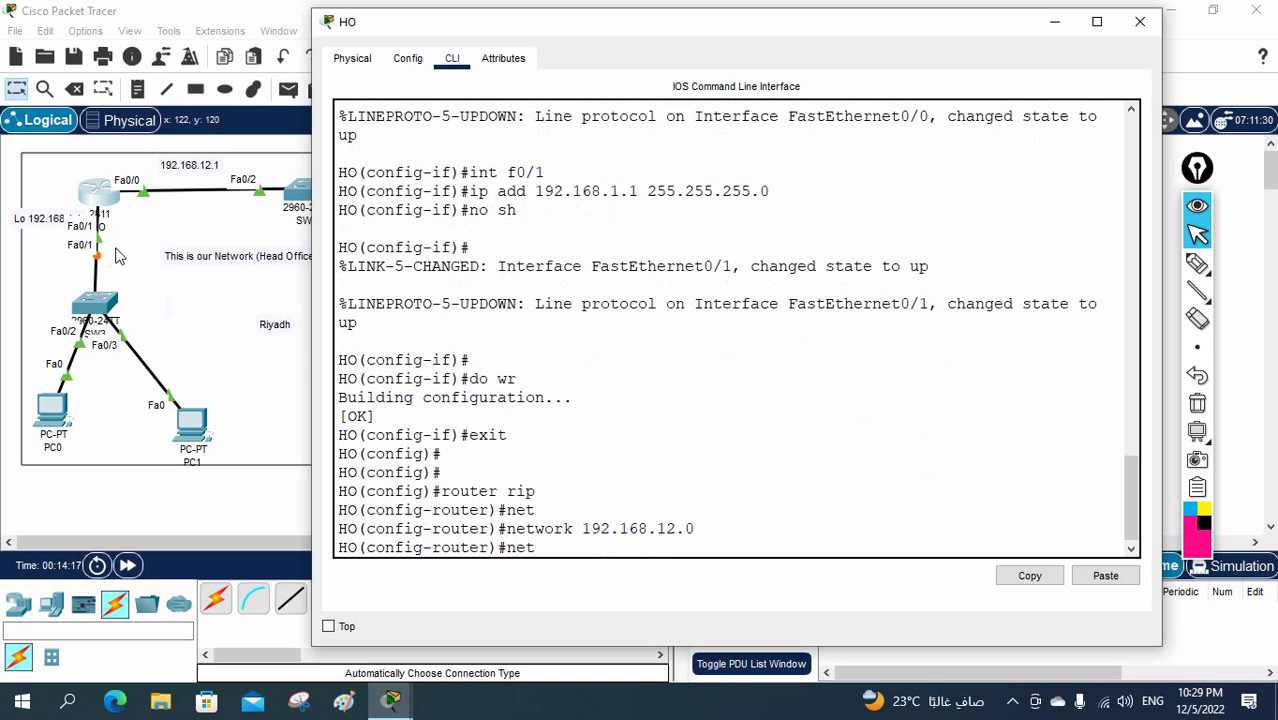
key("Tab")
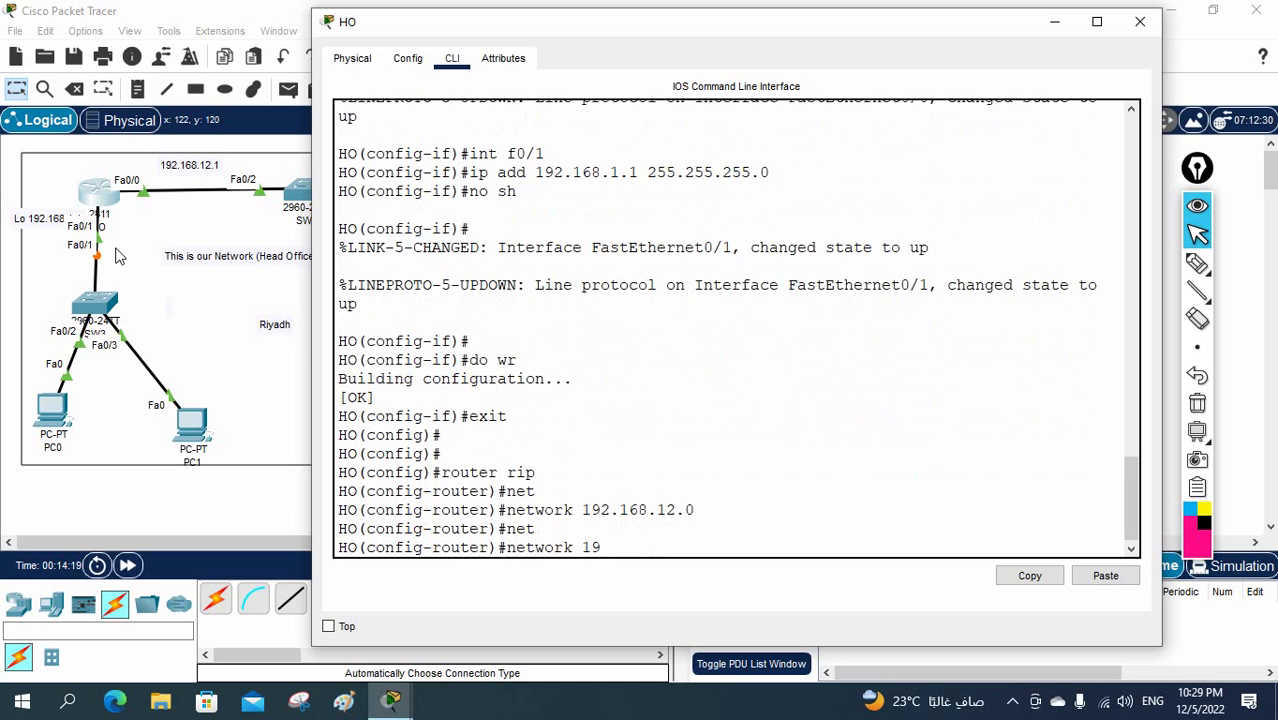
type("192.168.1.0")
key("Return")
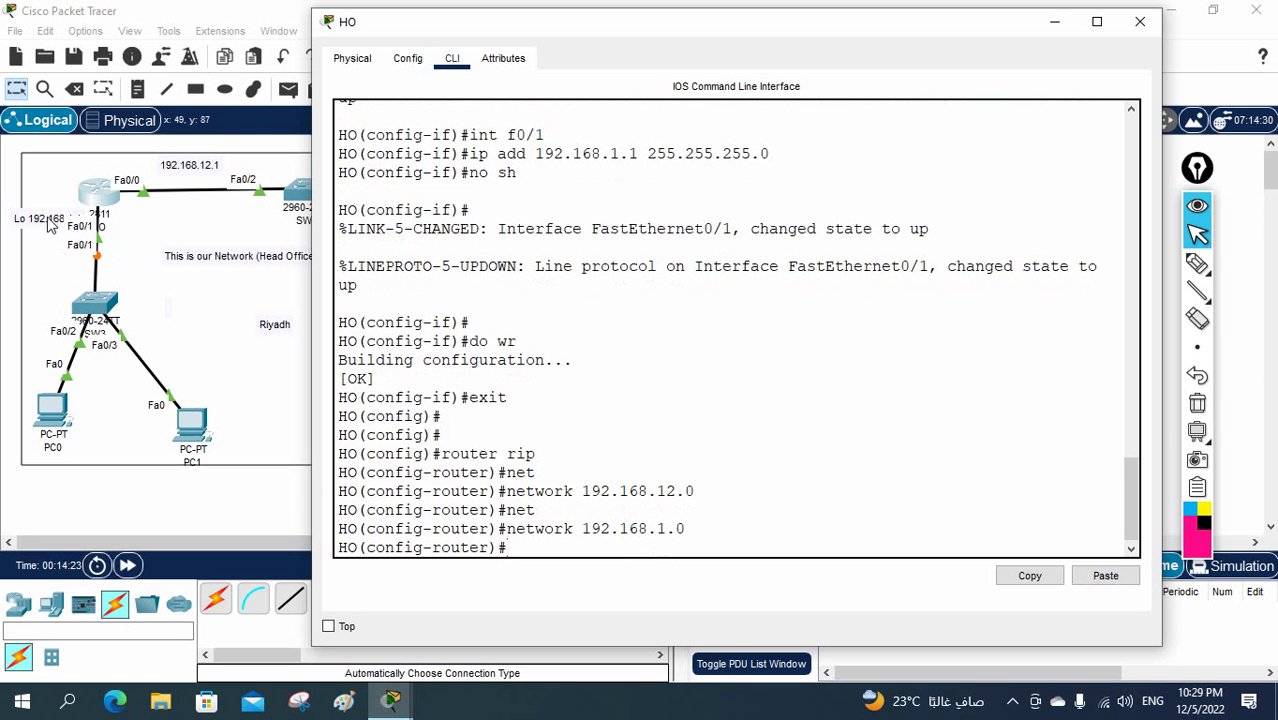
Move the "Lo 192.168.1.1" note beside the HO router's Fa0/1 link and shorten its text to "192.168.1.1"
left_click_drag(50, 224, 145, 262)
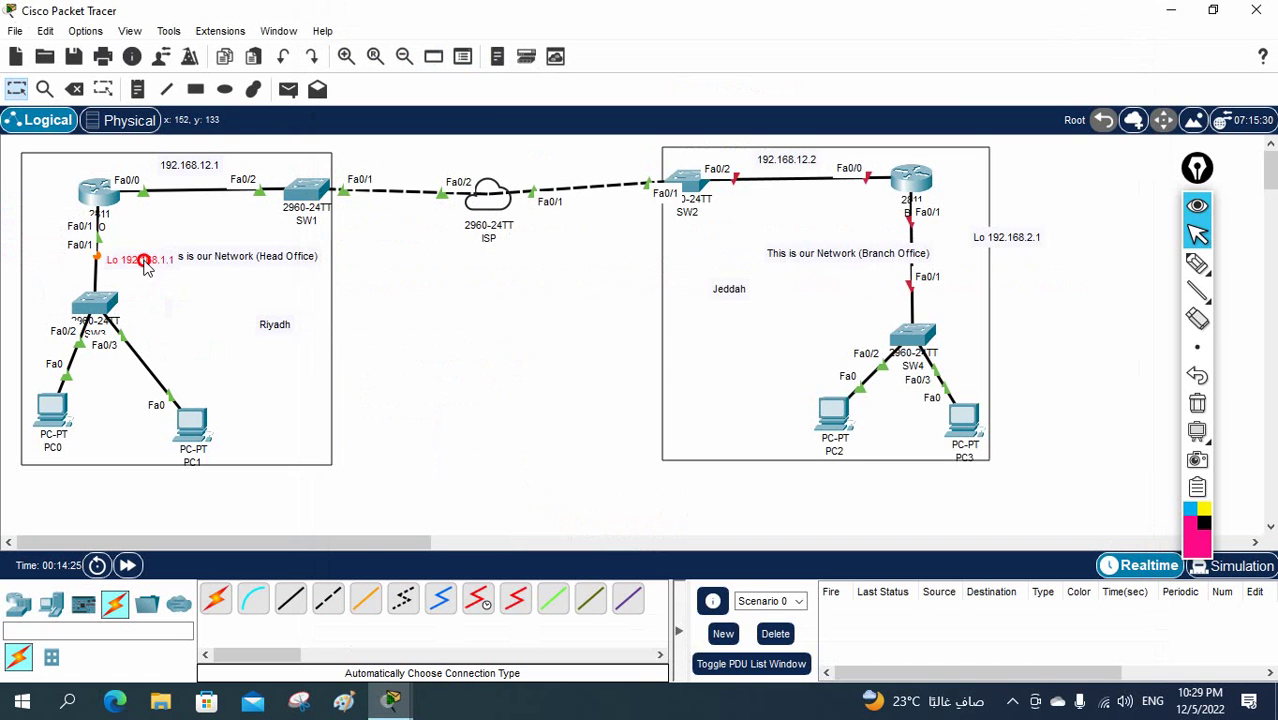
double_click(141, 260)
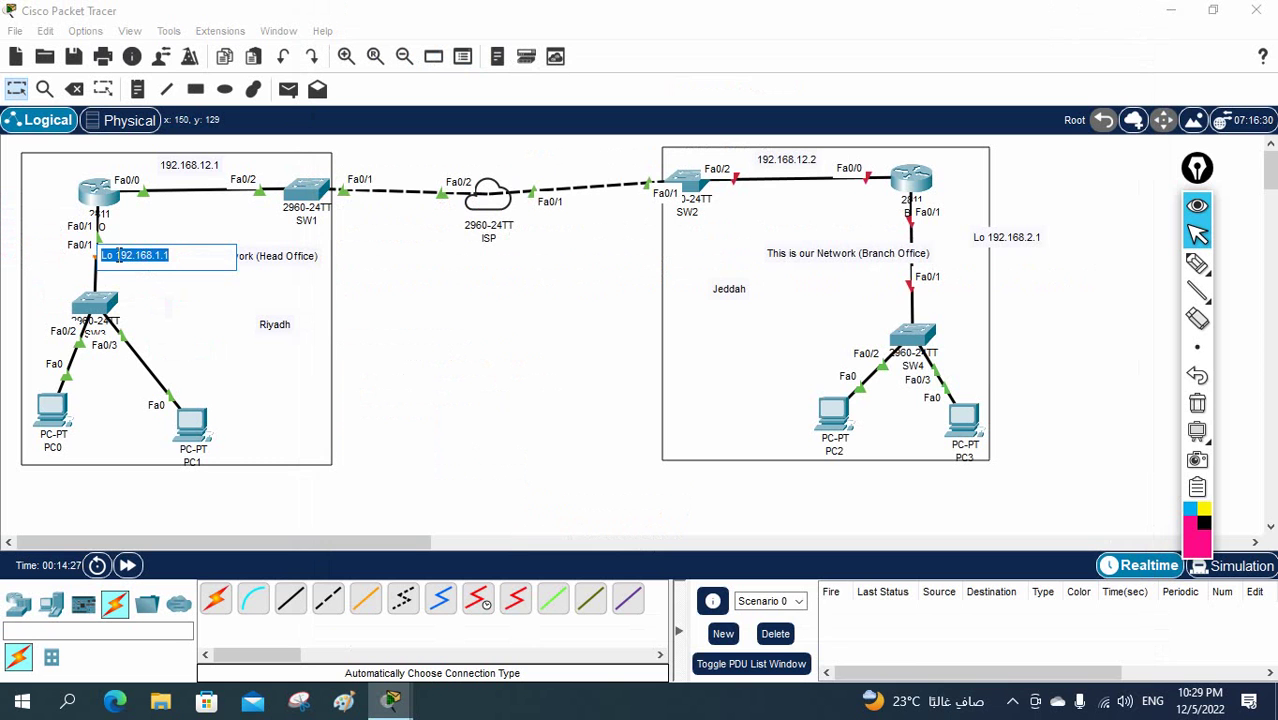
left_click(118, 256)
left_click_drag(116, 256, 148, 230)
key("BackSpace")
left_click(352, 338)
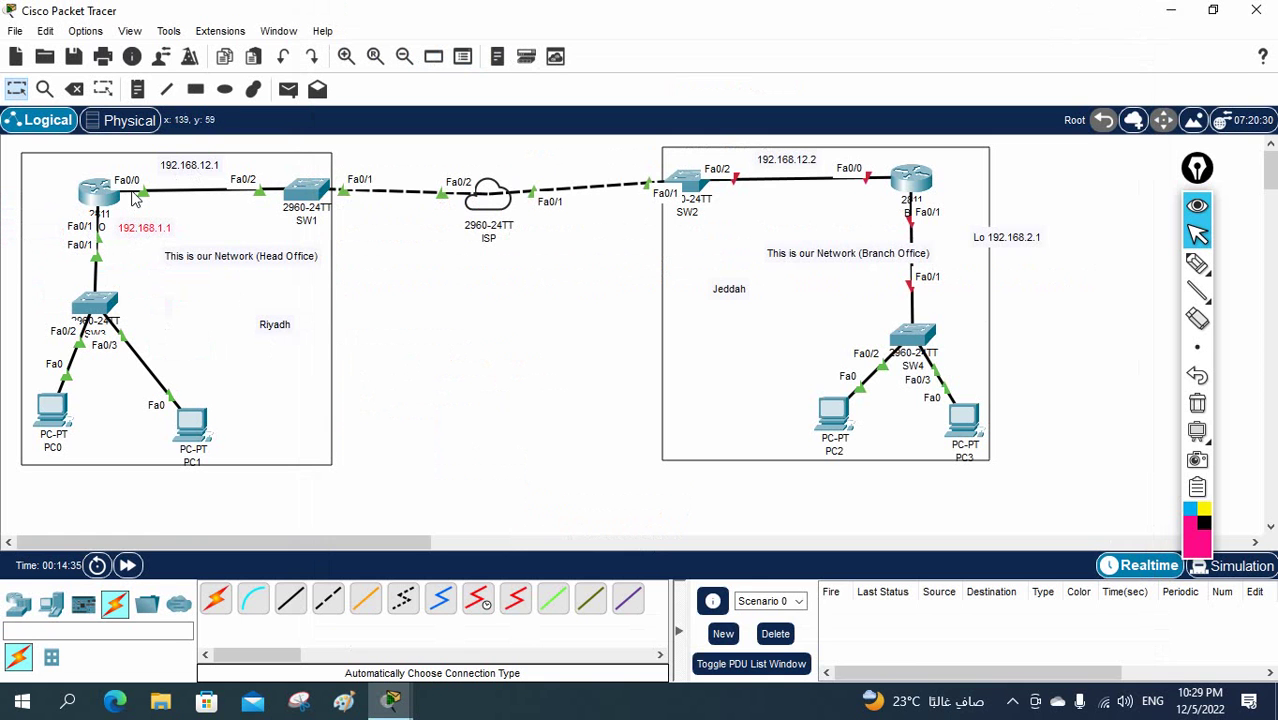
Shorten the "Lo 192.168.2.1" note to "192.168.2.1" and move it beside the BO router's Fa0/1 link
double_click(980, 236)
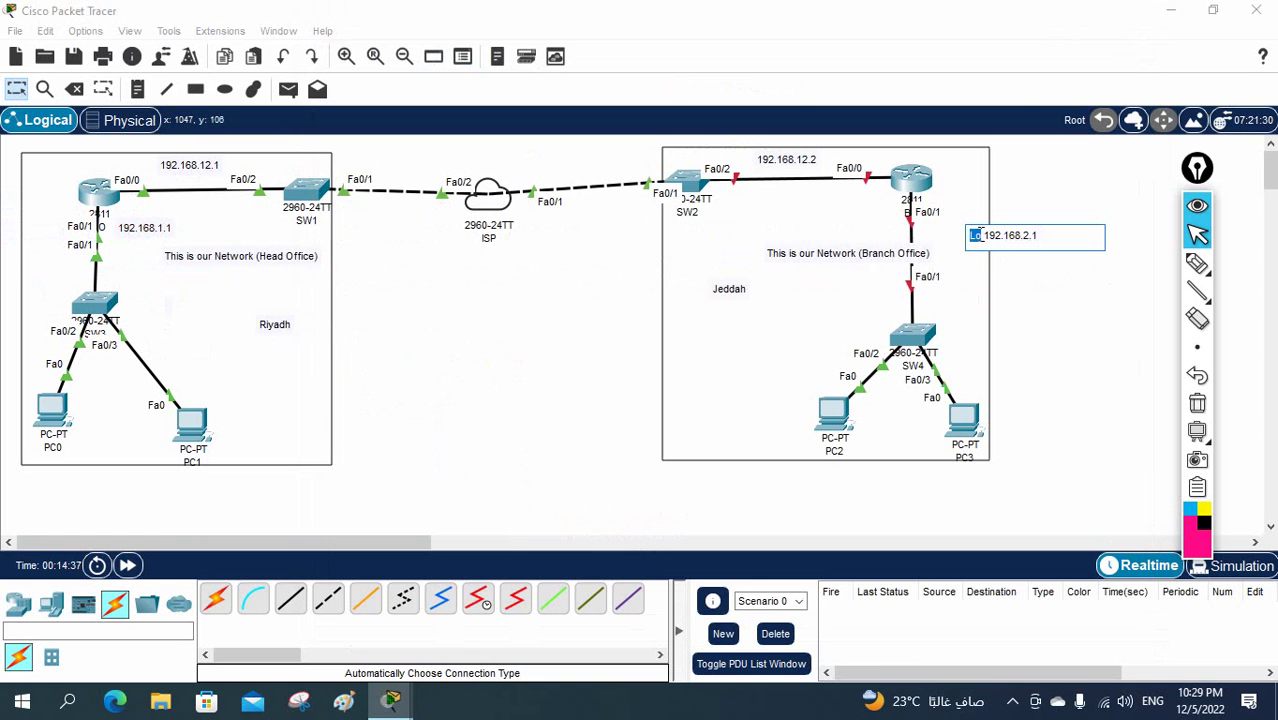
key("BackSpace")
left_click(1044, 279)
left_click(997, 232)
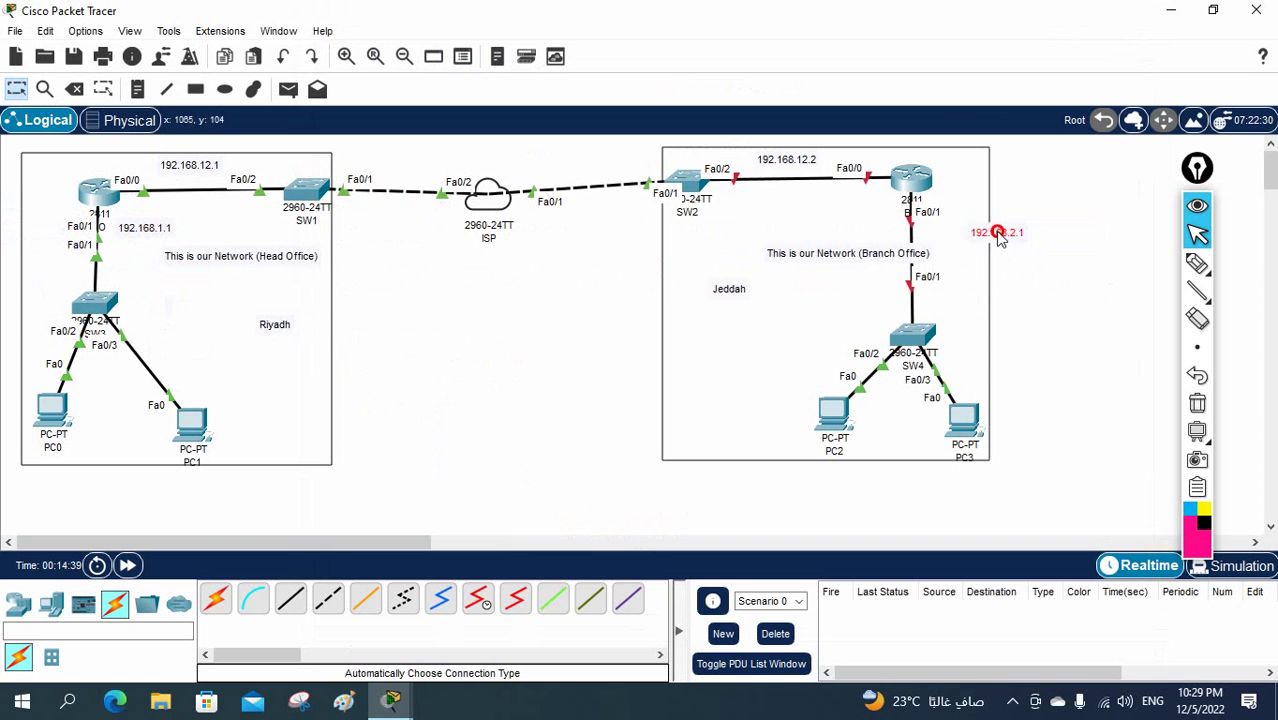
left_click_drag(997, 232, 947, 227)
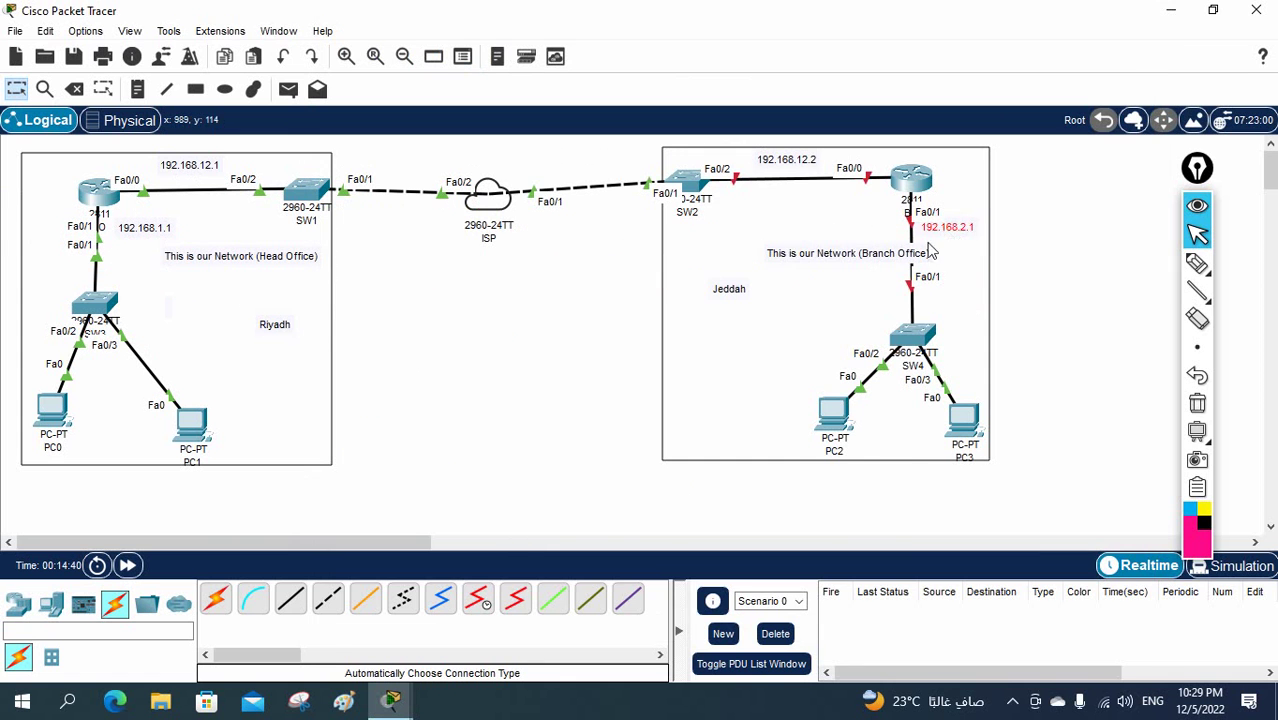
Leave configuration mode on the HO router, save its configuration with wr, and close its window
left_click(98, 197)
key("ctrl+z")
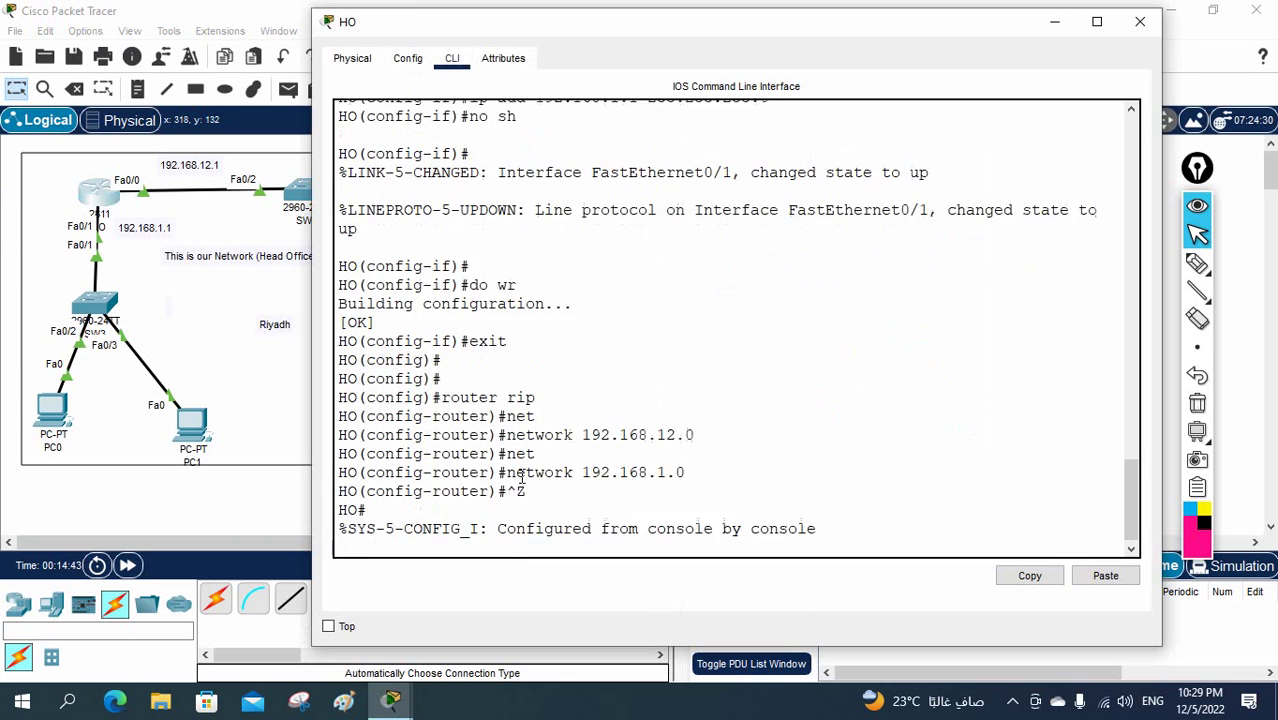
key("Return")
key("Return")
key("Return")
type("wr")
key("Return")
key("Return")
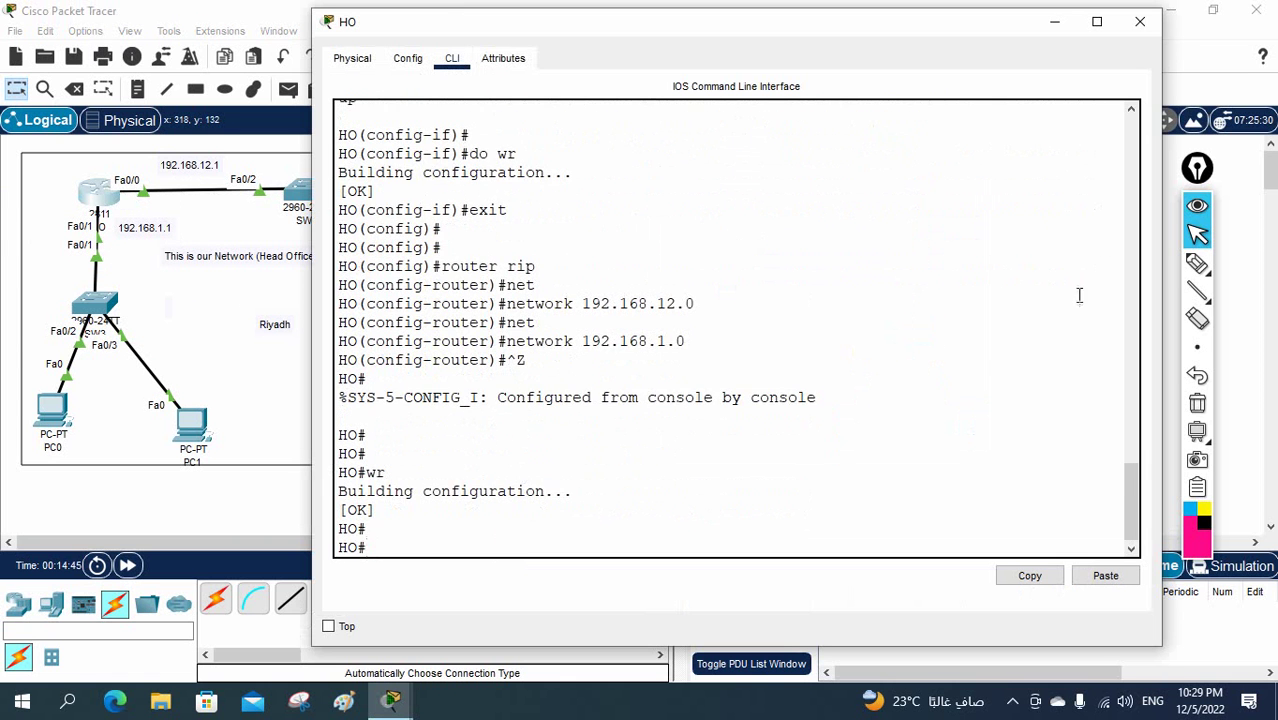
left_click(1143, 21)
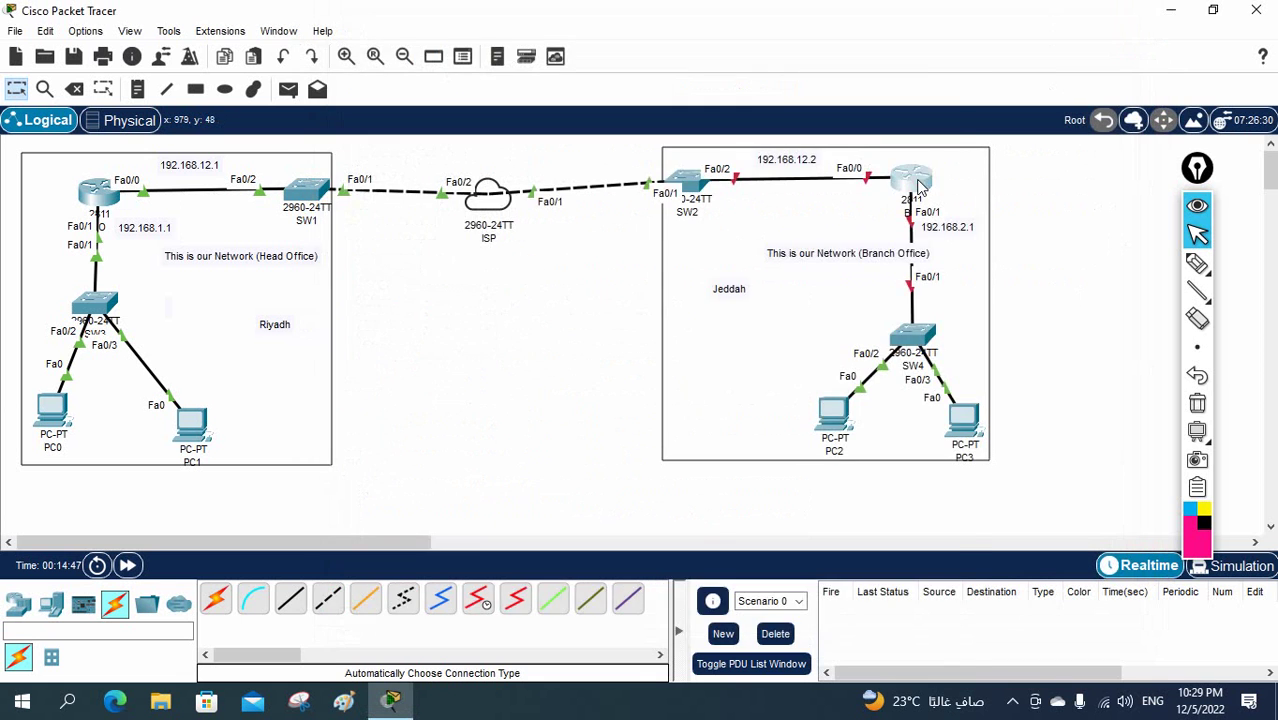
Open the BO router's command line and decline the initial configuration dialog with "no"
left_click(910, 182)
left_click(452, 58)
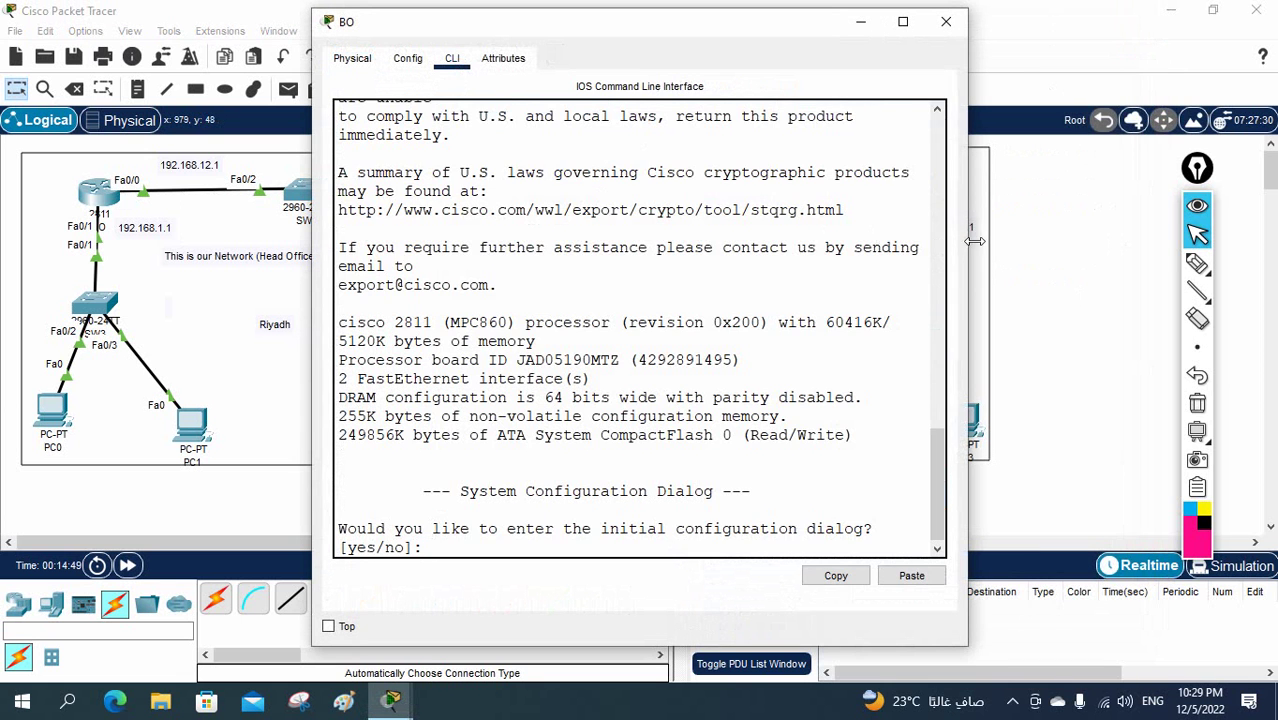
double_click(840, 22)
left_click_drag(840, 22, 495, 63)
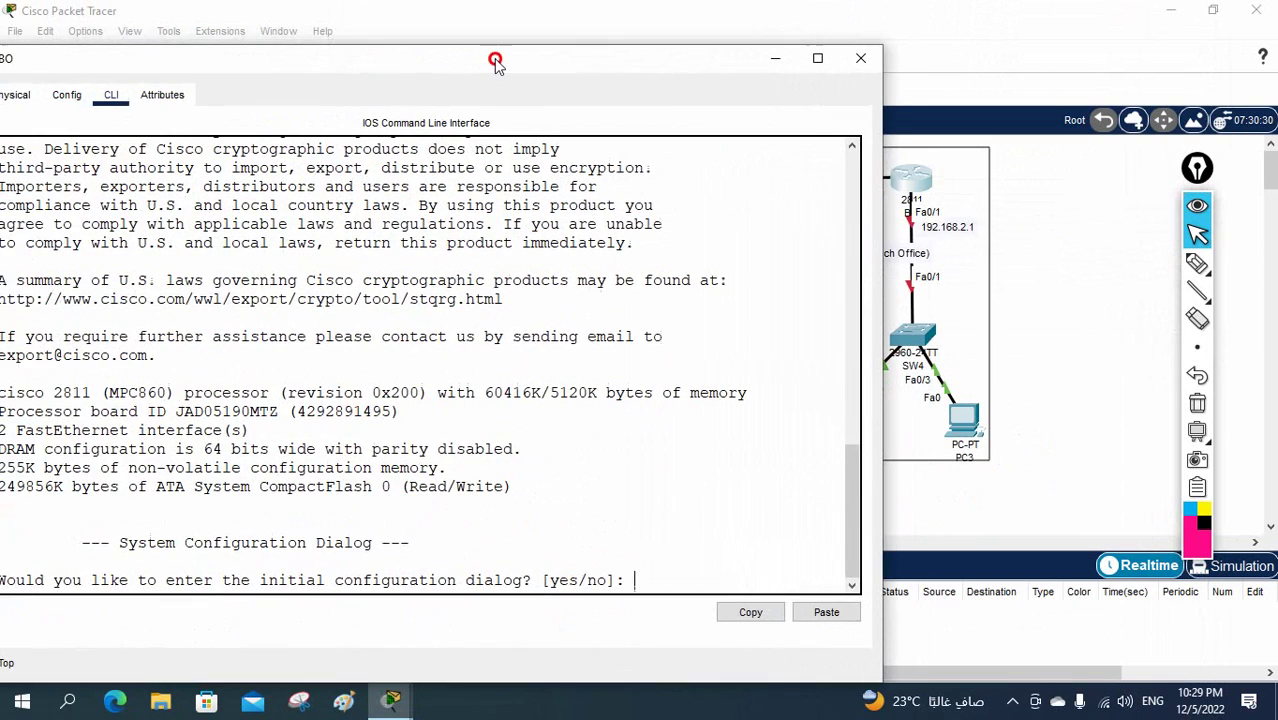
type("o")
key("Return")
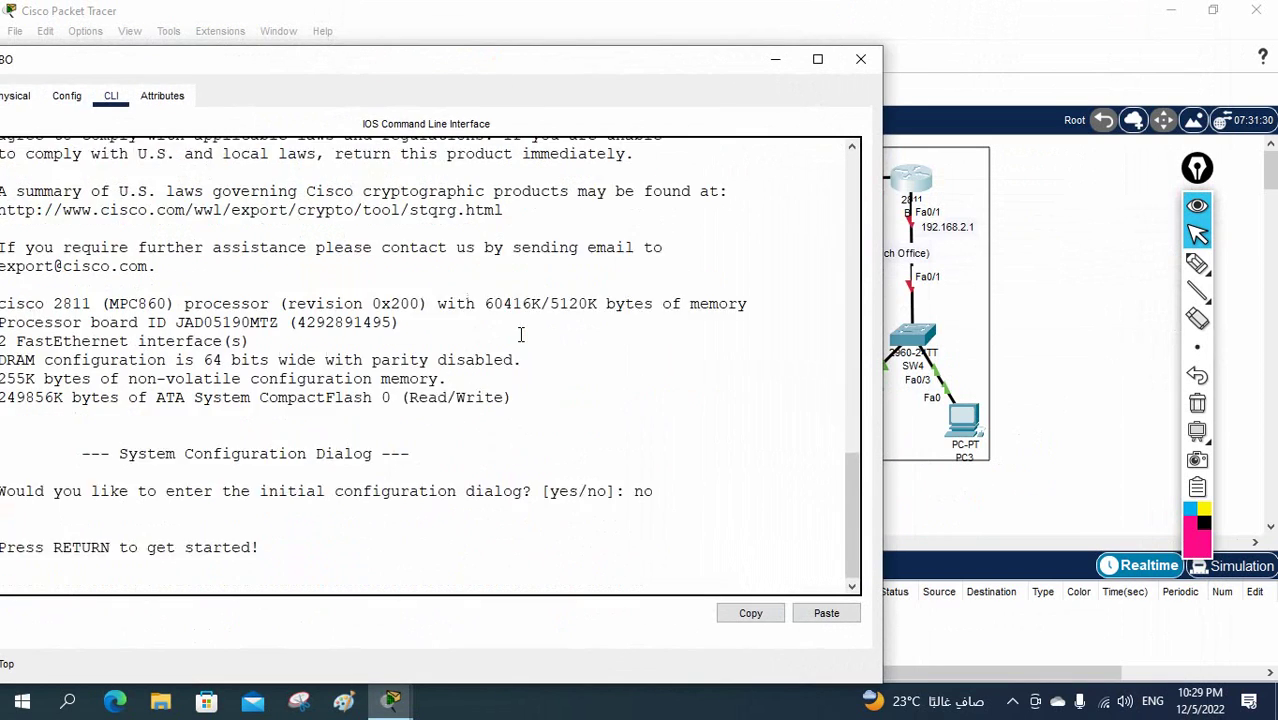
key("Return")
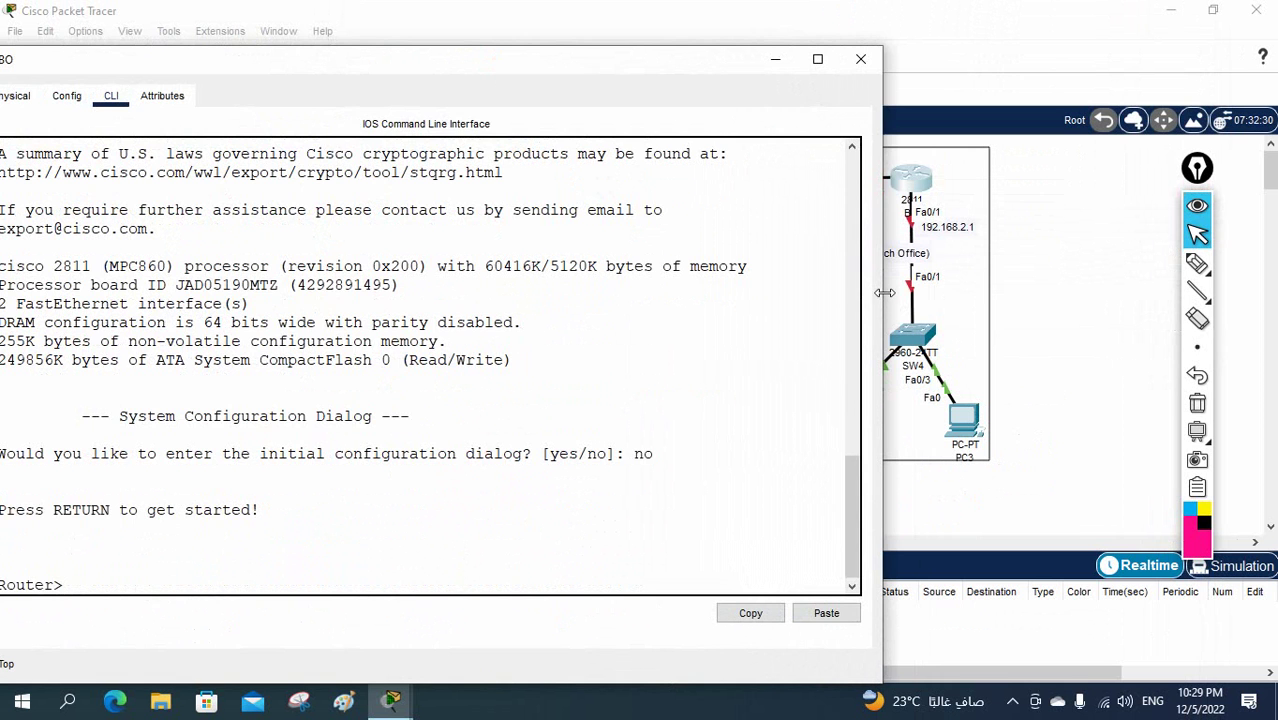
Narrow the BO router's window and reposition it so the branch topology stays uncovered
left_click_drag(880, 293, 647, 294)
left_click_drag(297, 64, 366, 48)
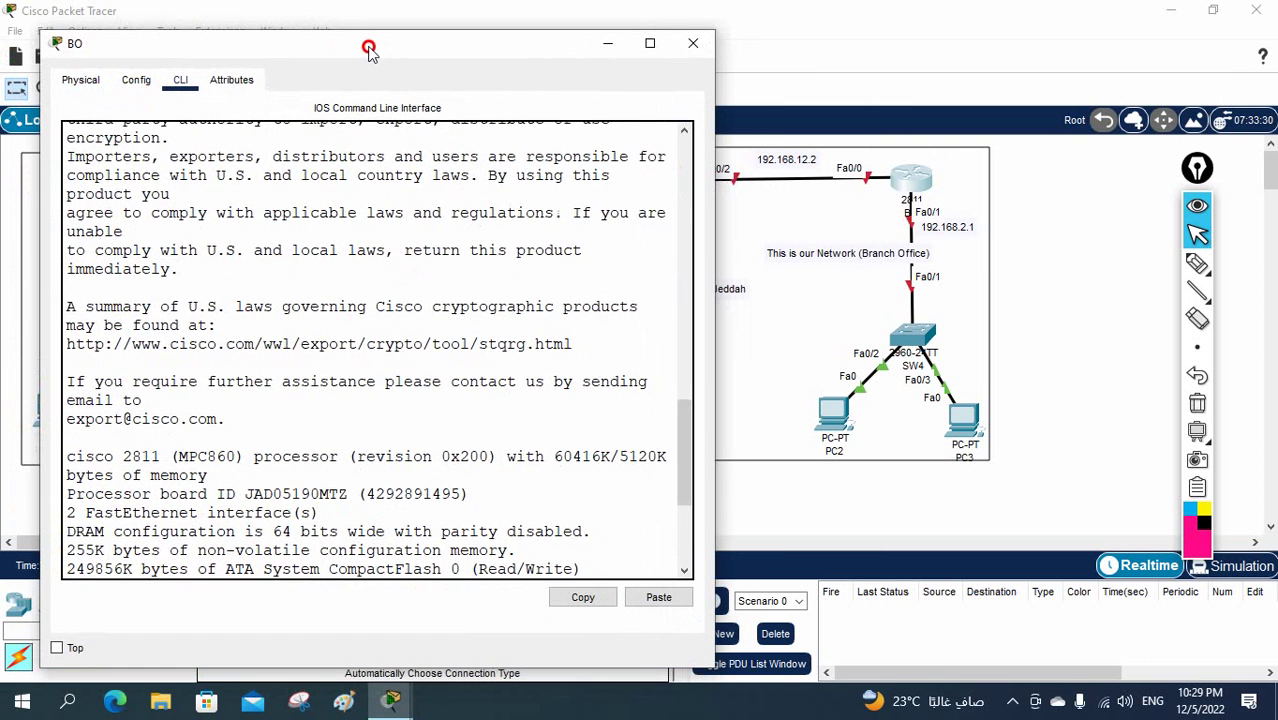
scroll(421, 190, "down", 4)
Enter global configuration mode on the branch router and set its hostname to BO
type("en")
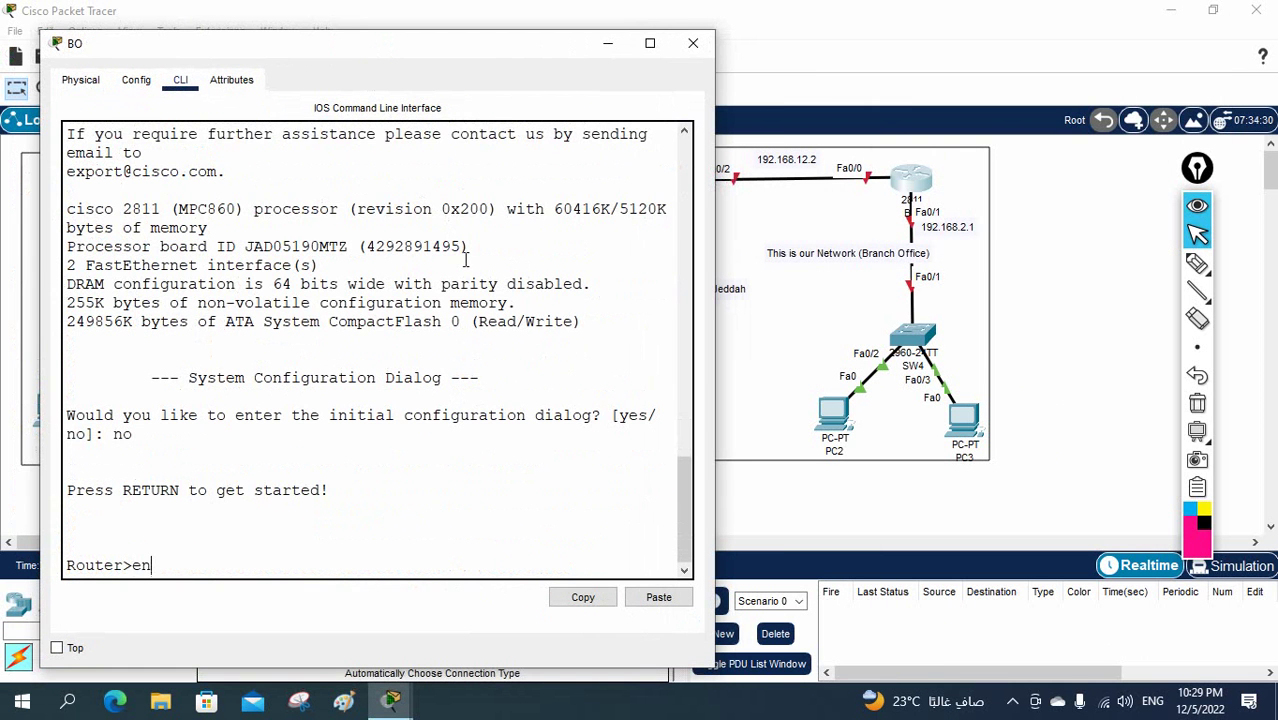
key("Return")
type("config t")
key("Return")
type("host")
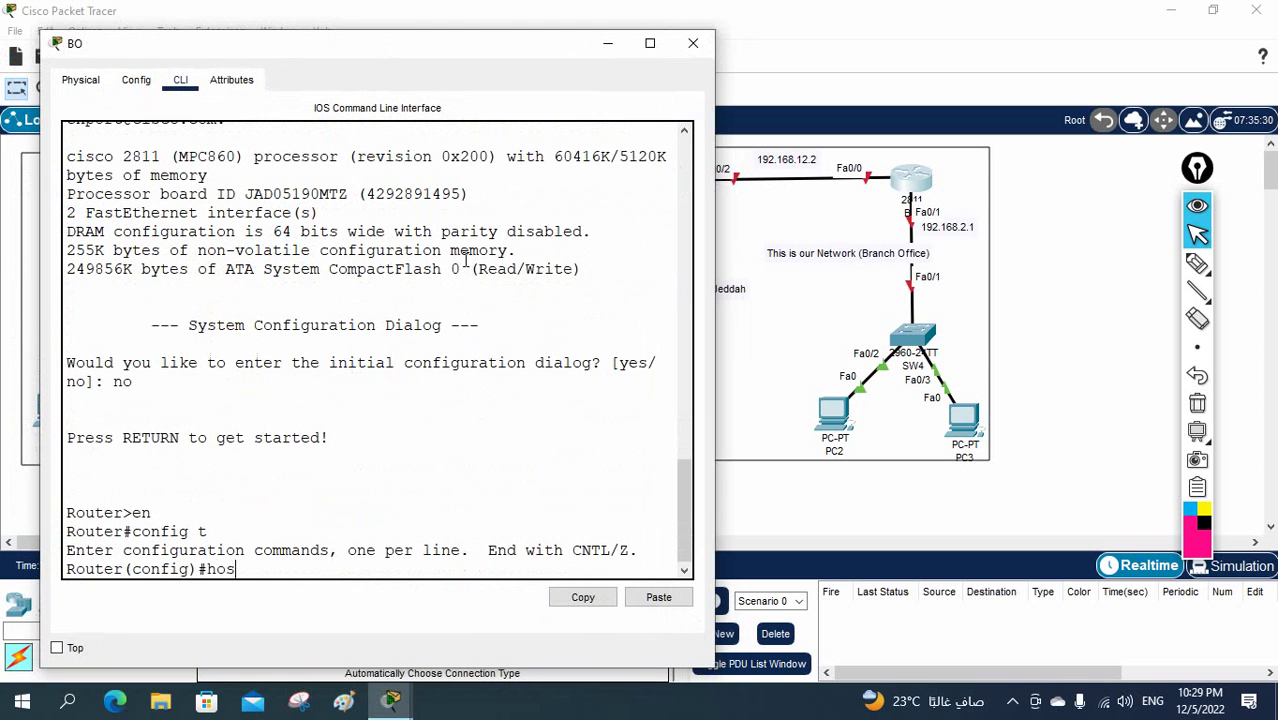
key("Tab")
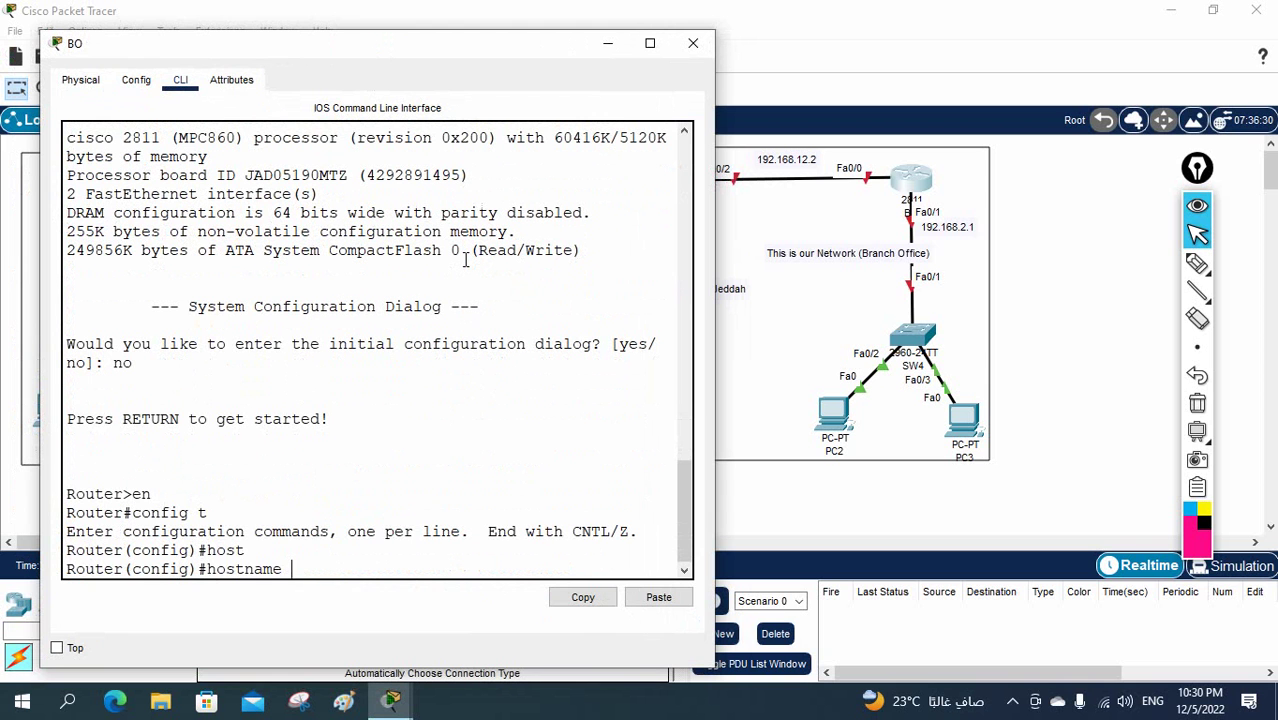
type("B")
type("O")
key("Return")
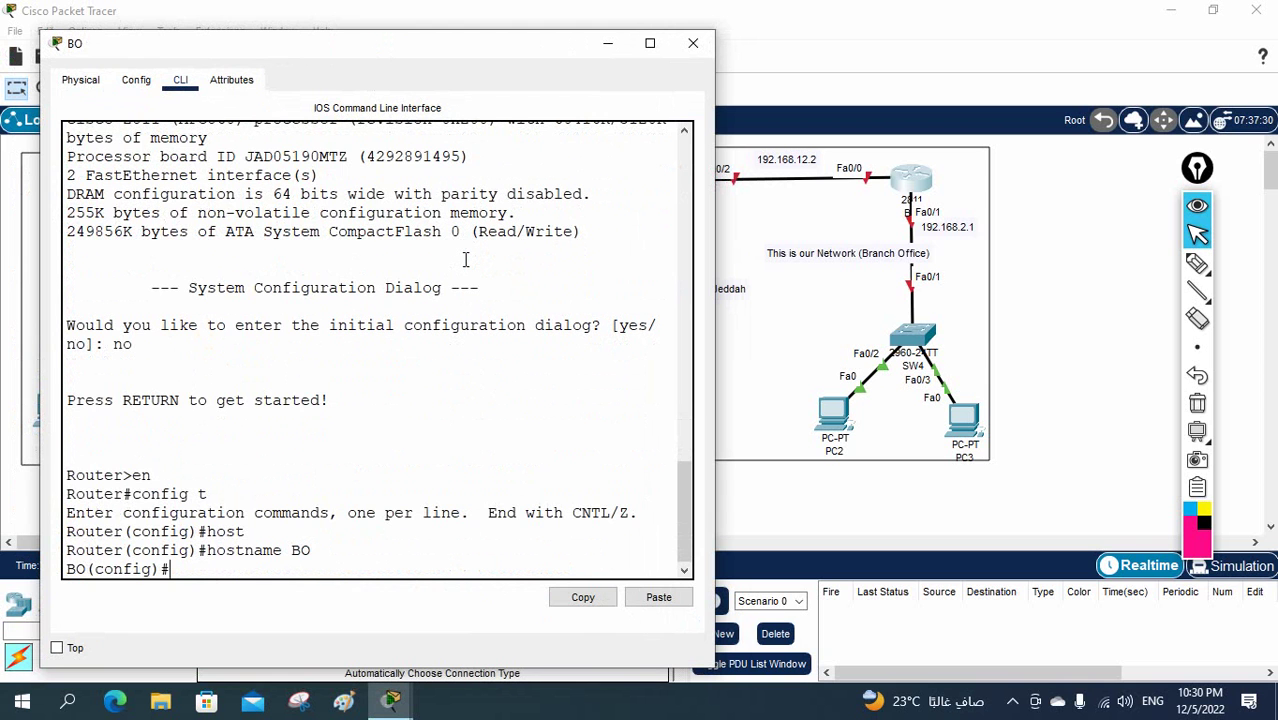
Assign 192.168.12.2 with mask 255.255.255.0 to the BO router's f0/0 interface and enable it
type("int f0/0")
key("Return")
type("ip ad")
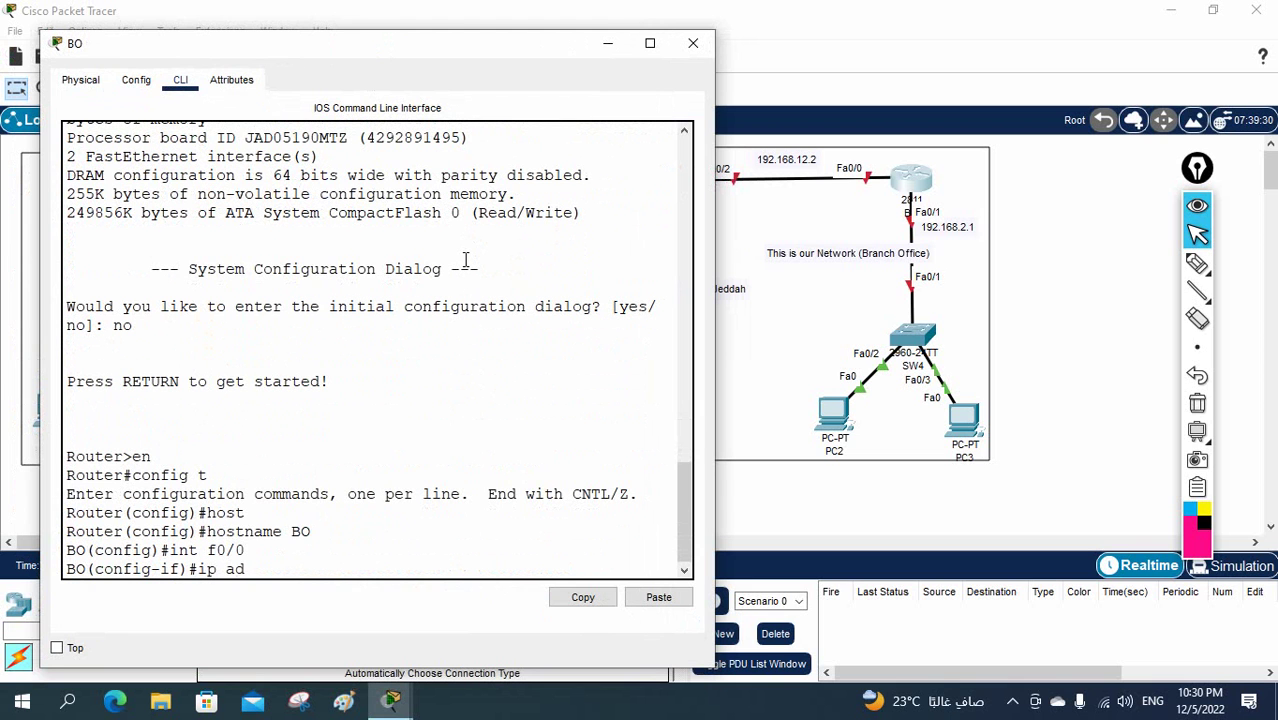
type("d 192.168.12.2 255.255")
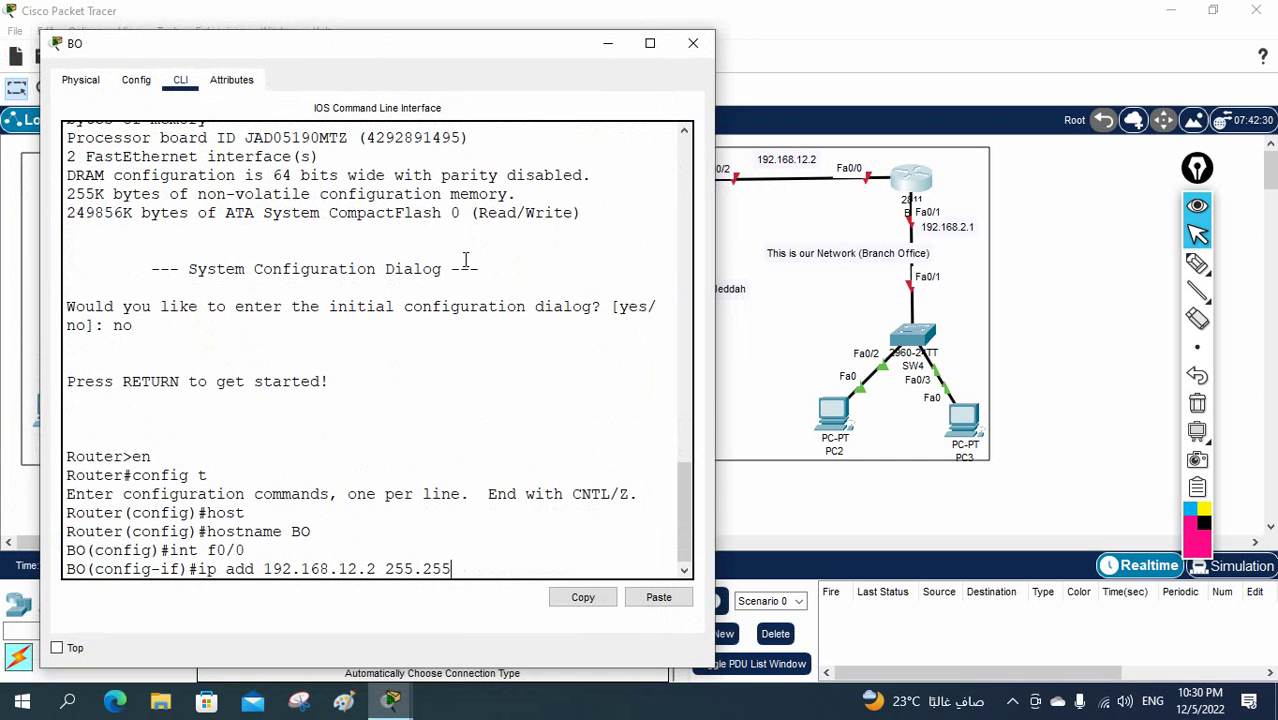
type(".255.0")
key("Return")
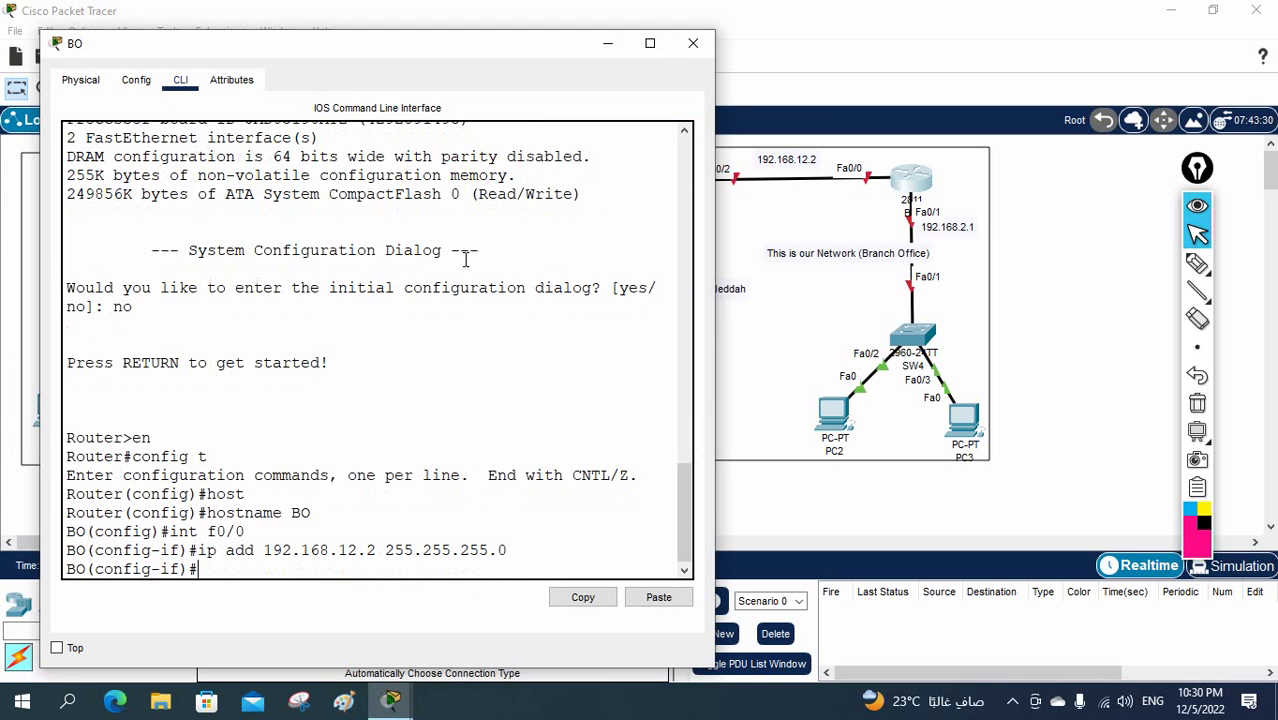
type("no sh")
key("Return")
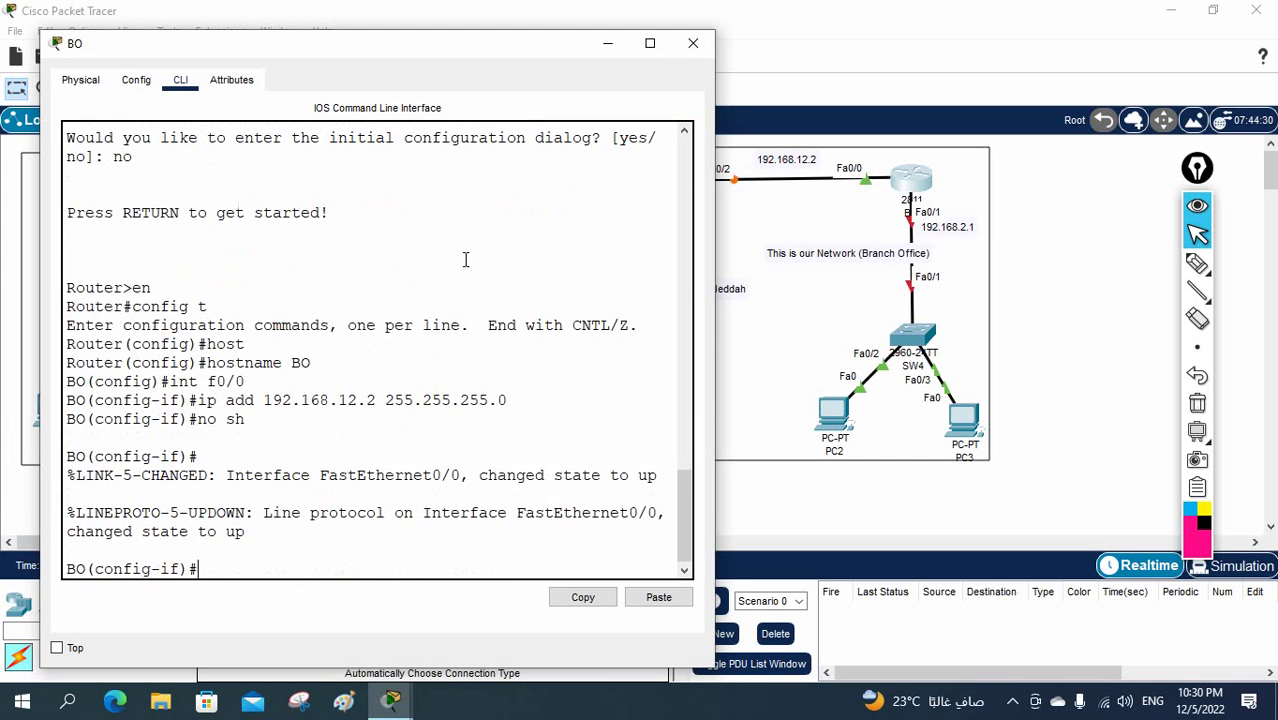
Assign 192.168.2.1 with mask 255.255.255.0 to the BO router's f0/1 interface and enable it
type("int f0/1")
key("Return")
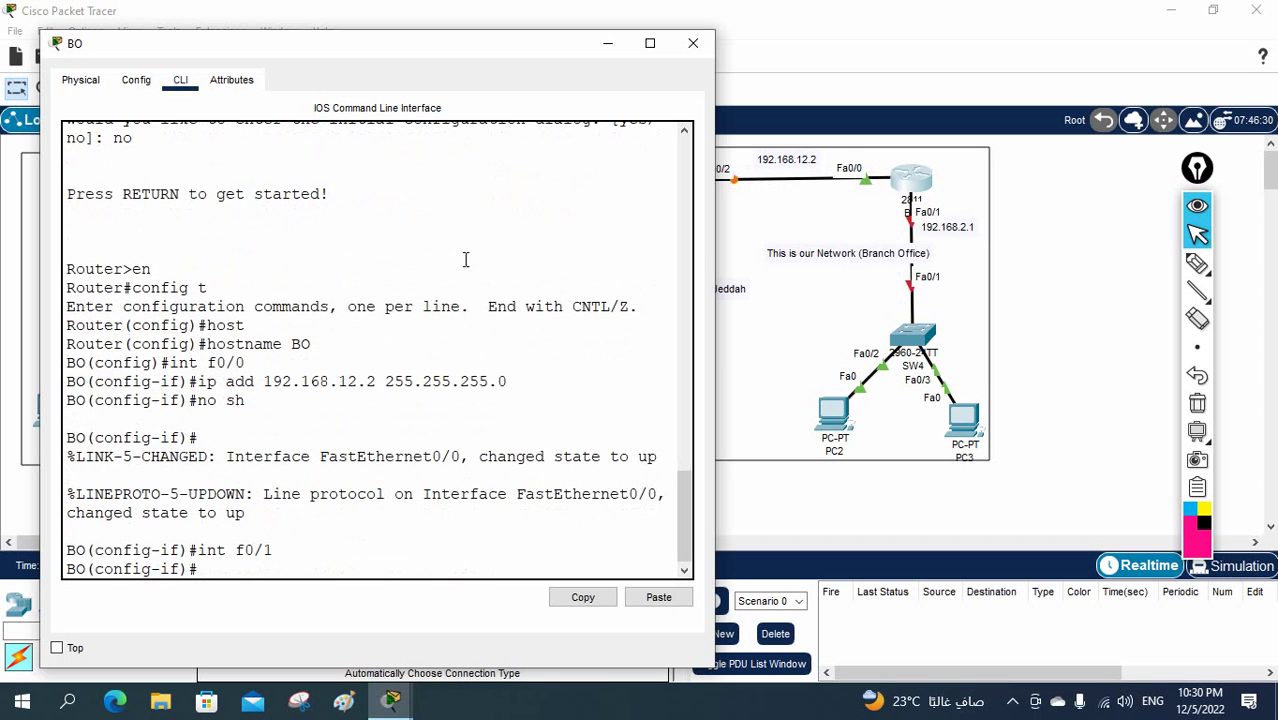
type("ip add 192.168")
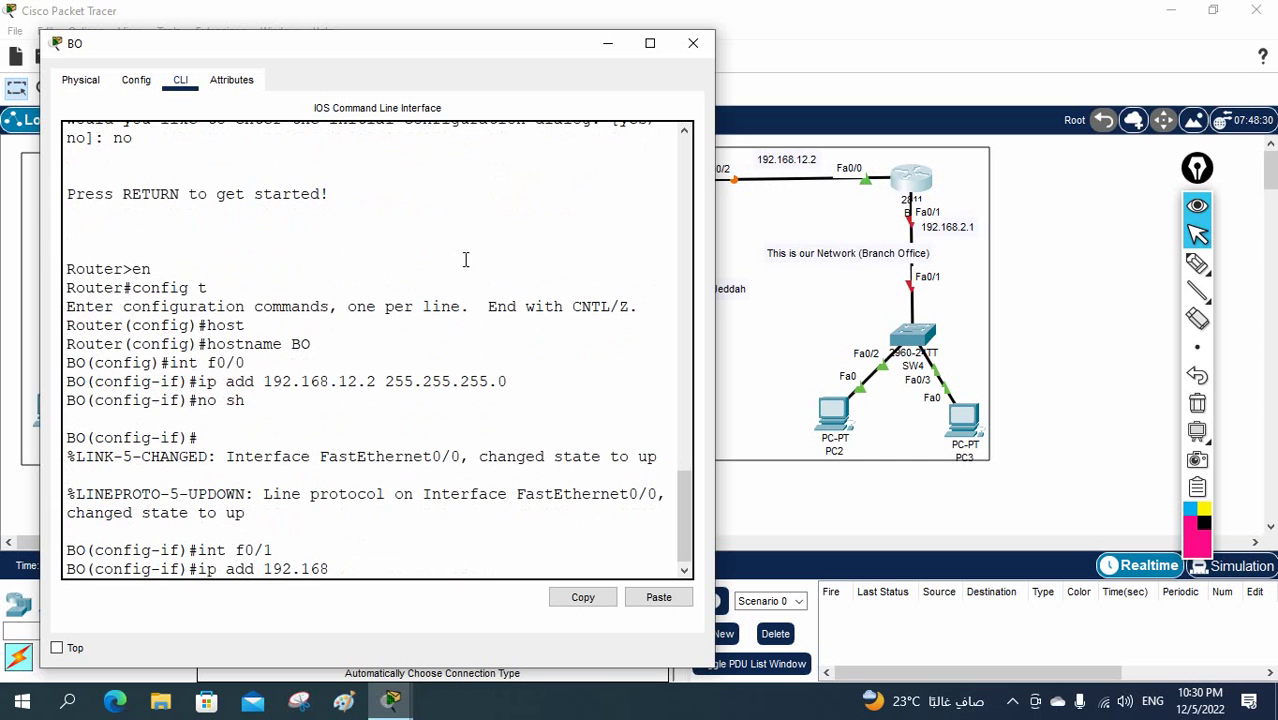
type(".2.1 255.255.255.0")
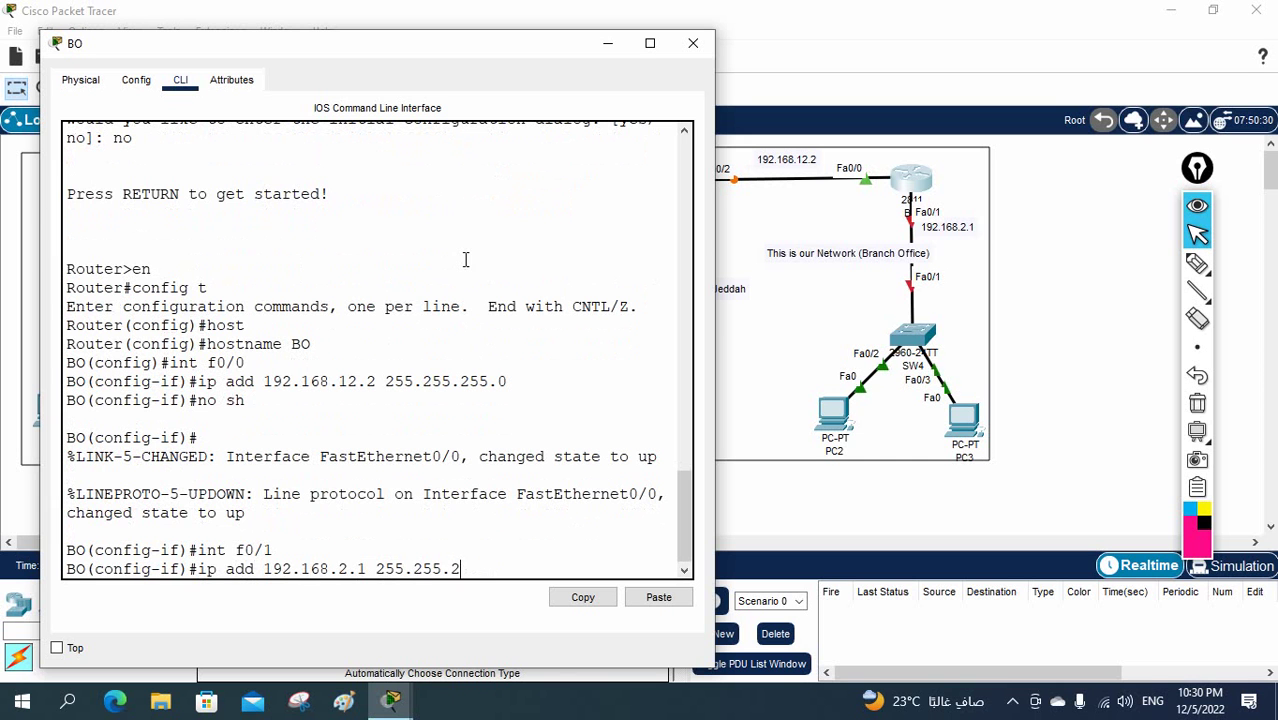
key("Return")
type("no sh")
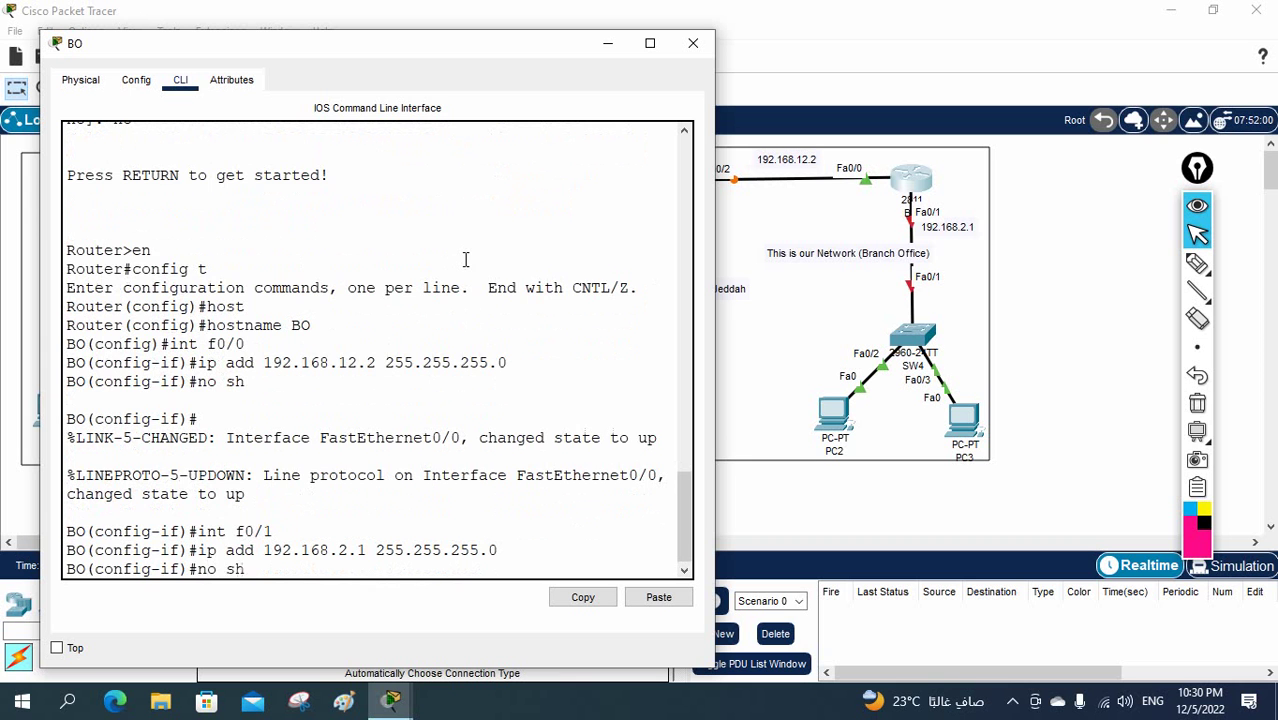
key("Return")
key("Return")
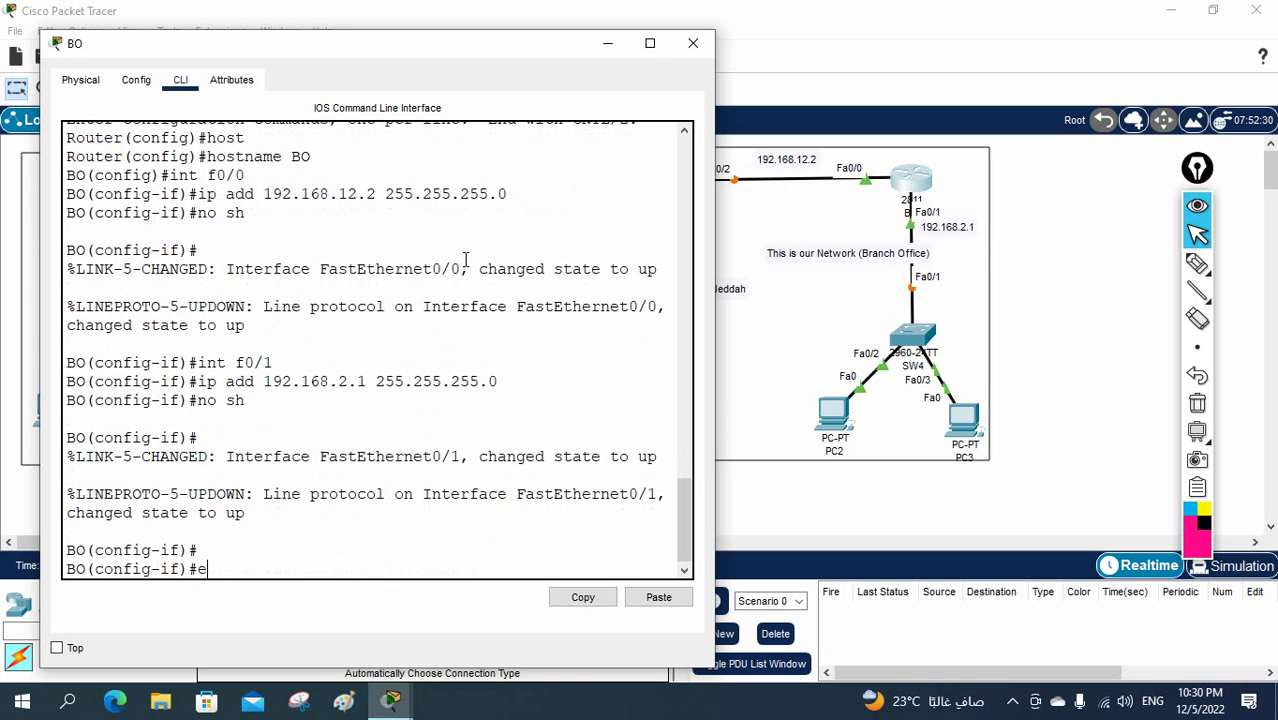
Return to global configuration mode on the BO router and start the RIP routing process
type("exit")
key("Return")
key("Return")
type("rout")
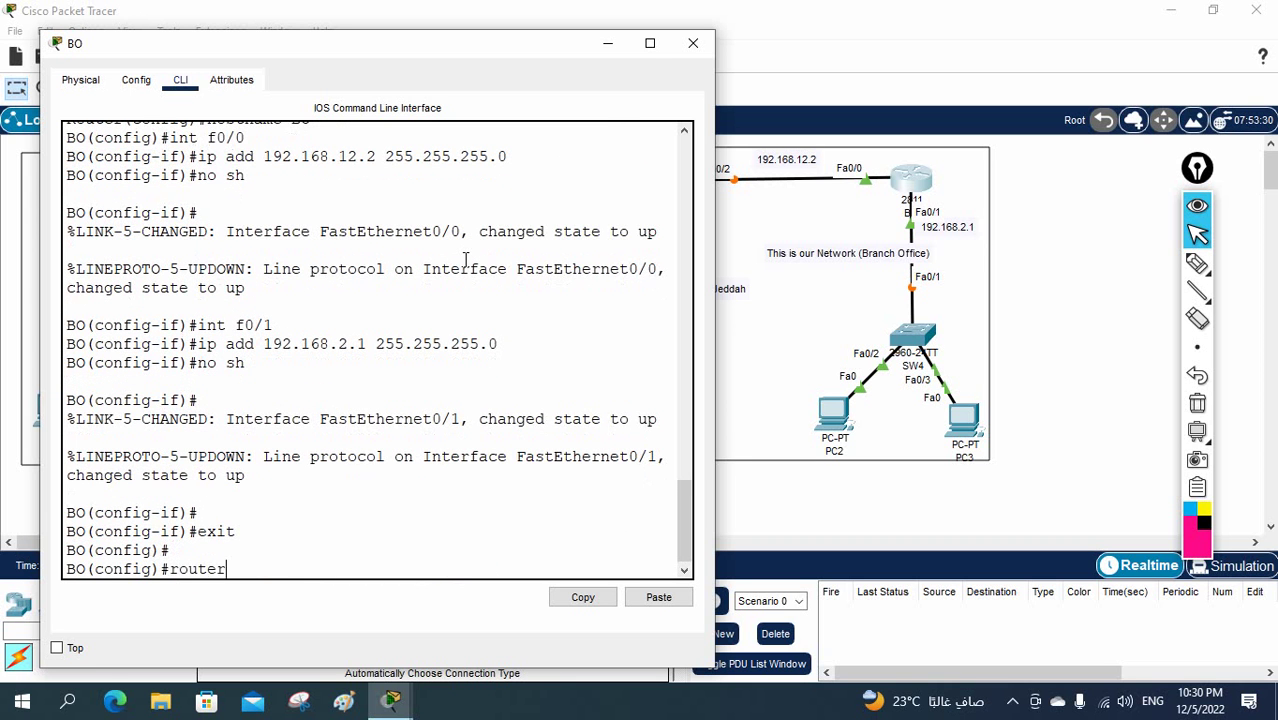
type("er")
key("Tab")
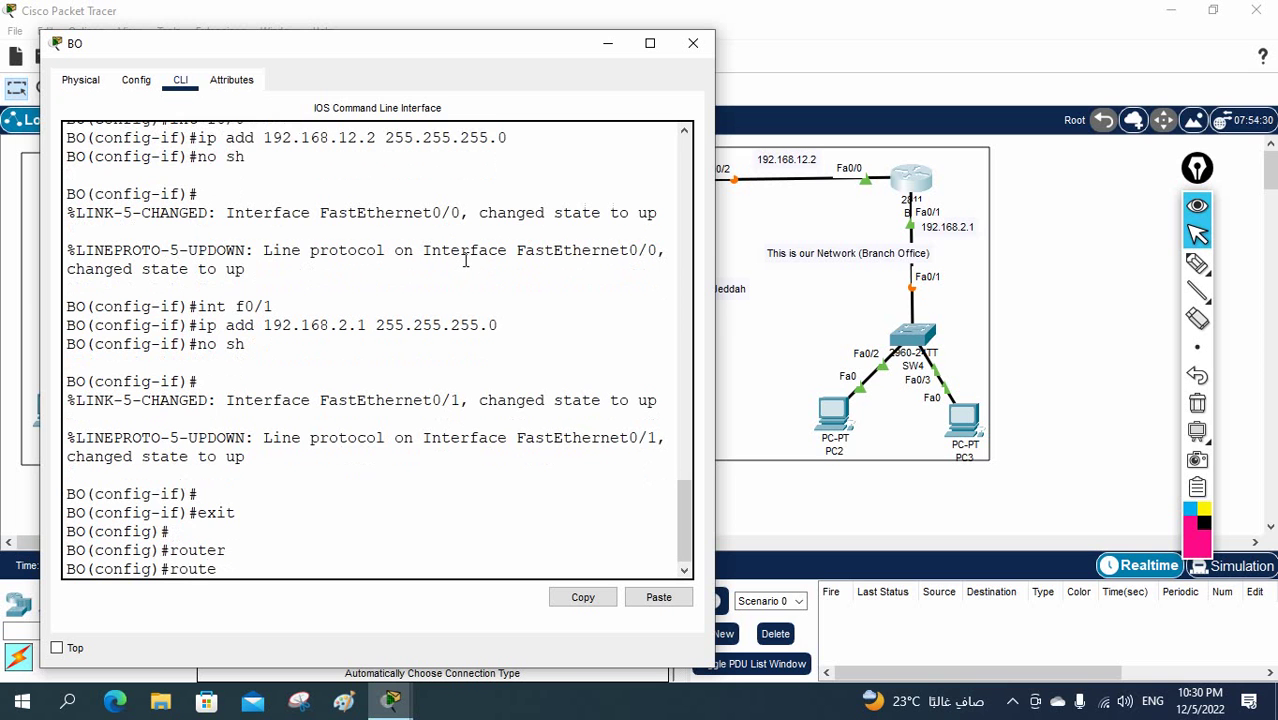
key("BackSpace")
key("BackSpace")
key("Tab")
type("rip")
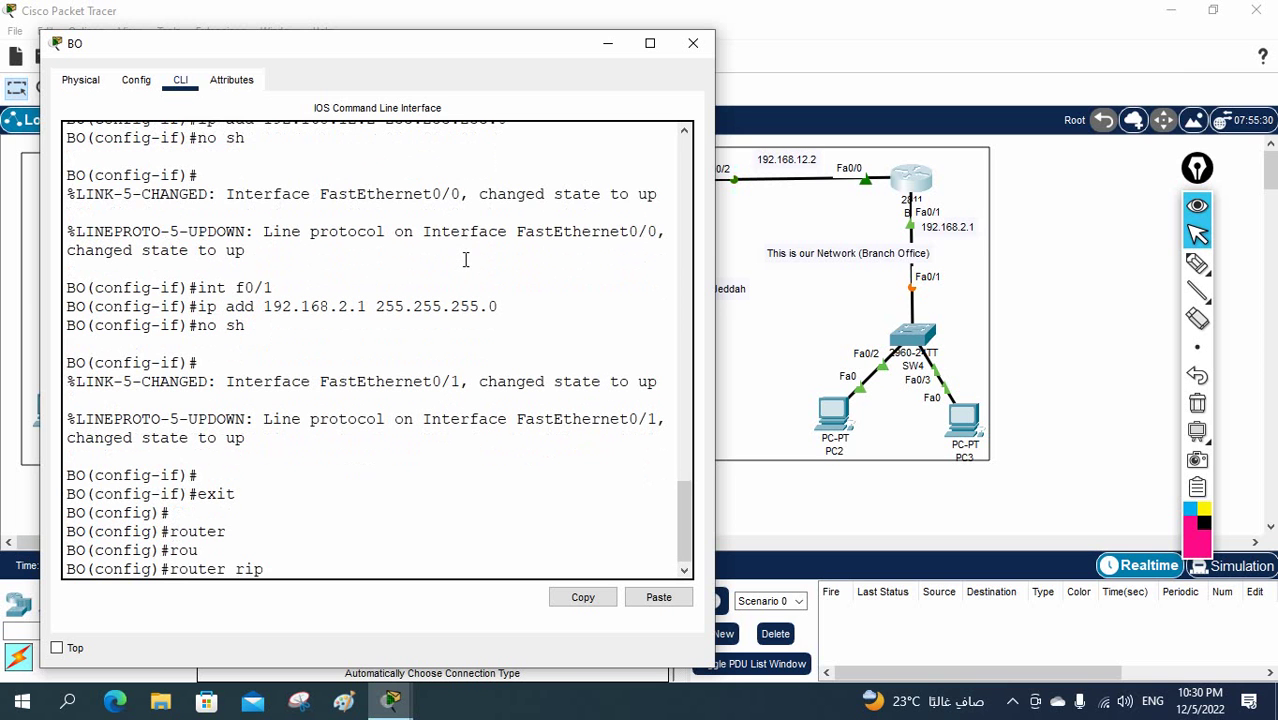
key("Return")
Advertise networks 192.168.12.0 and 192.168.2.0 in RIP on the BO router
type("net")
key("Tab")
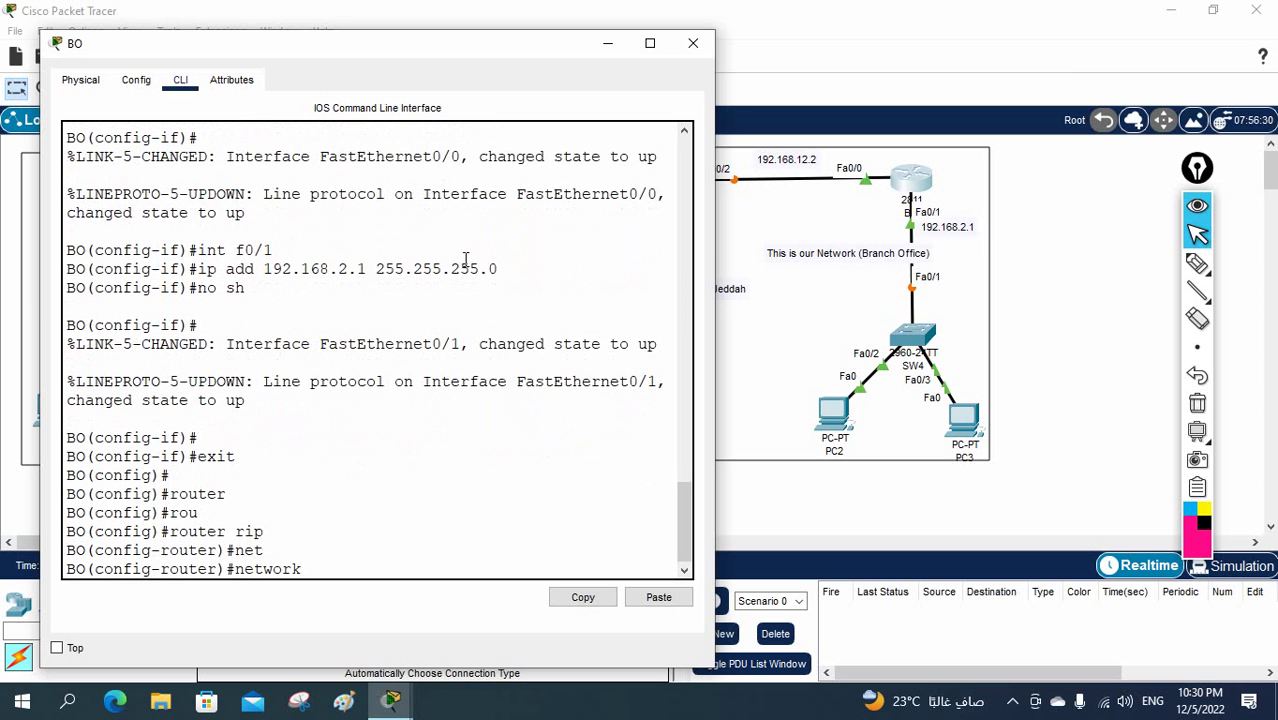
type("192.168.12.0")
key("Return")
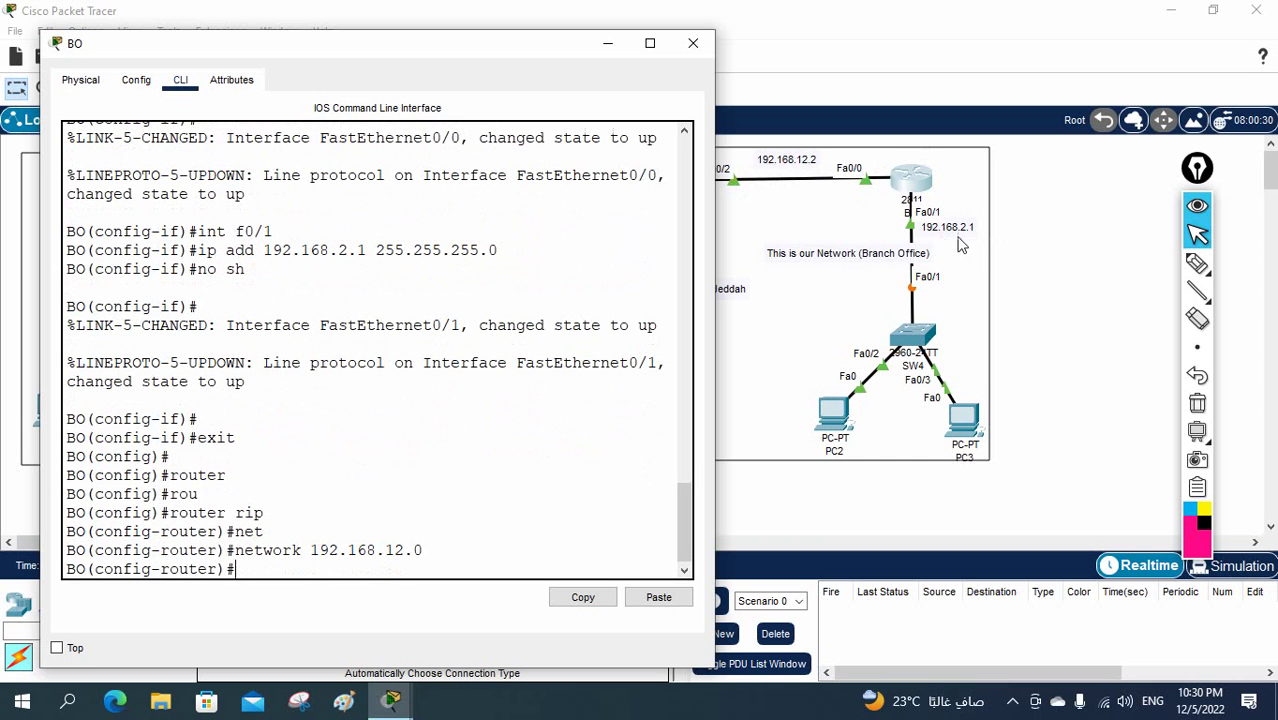
type("e")
key("Tab")
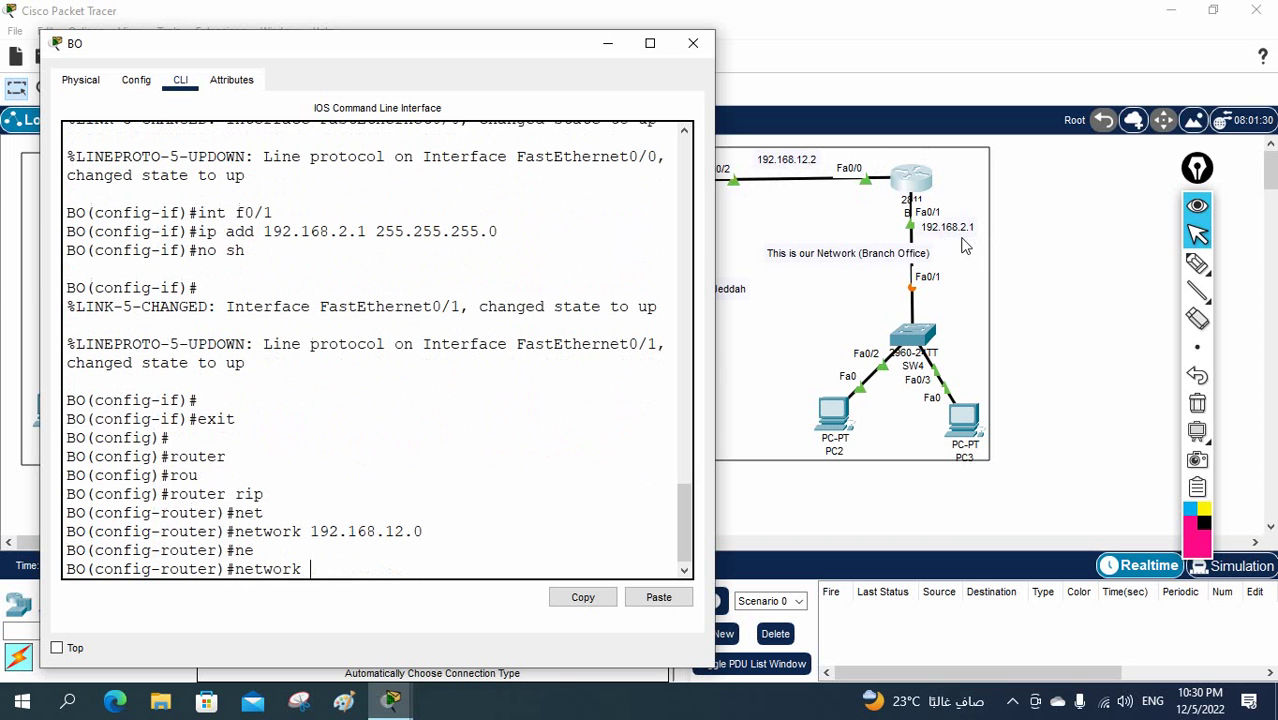
type("192.168.2.0")
key("Return")
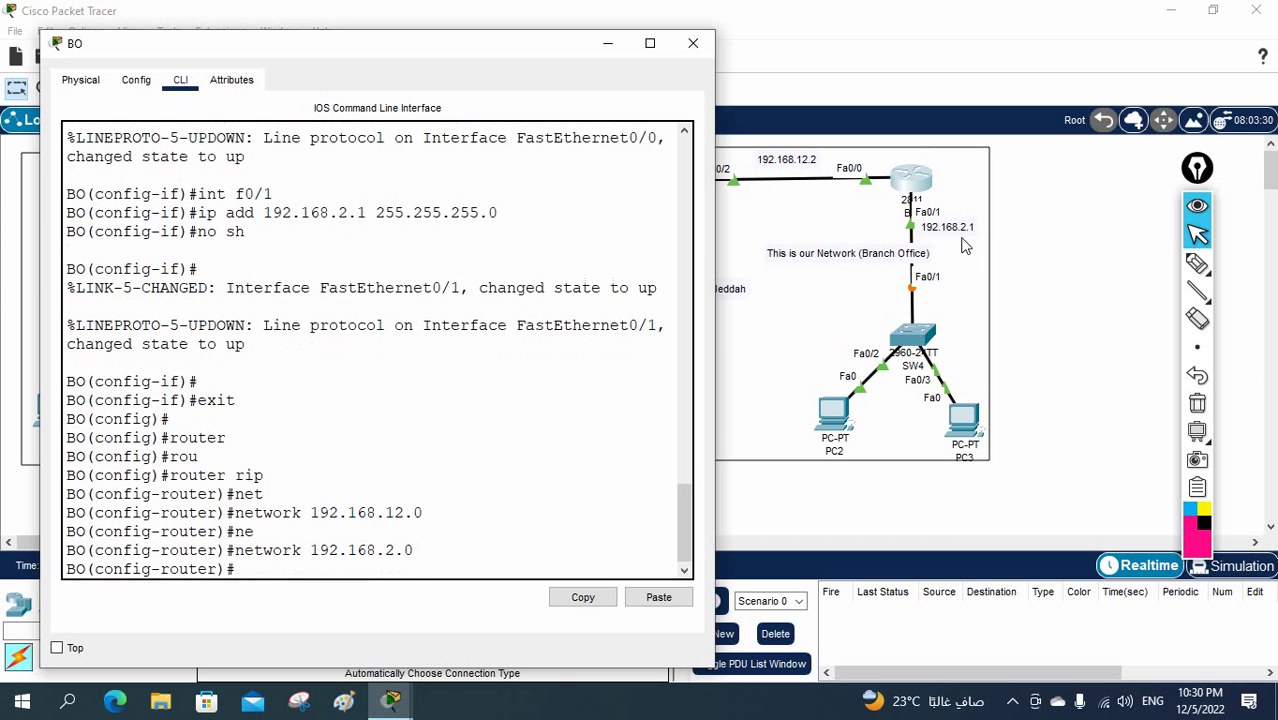
Exit to privileged mode on the BO router and save its configuration with wr
key("ctrl+z")
key("Return")
type("wr")
key("Return")
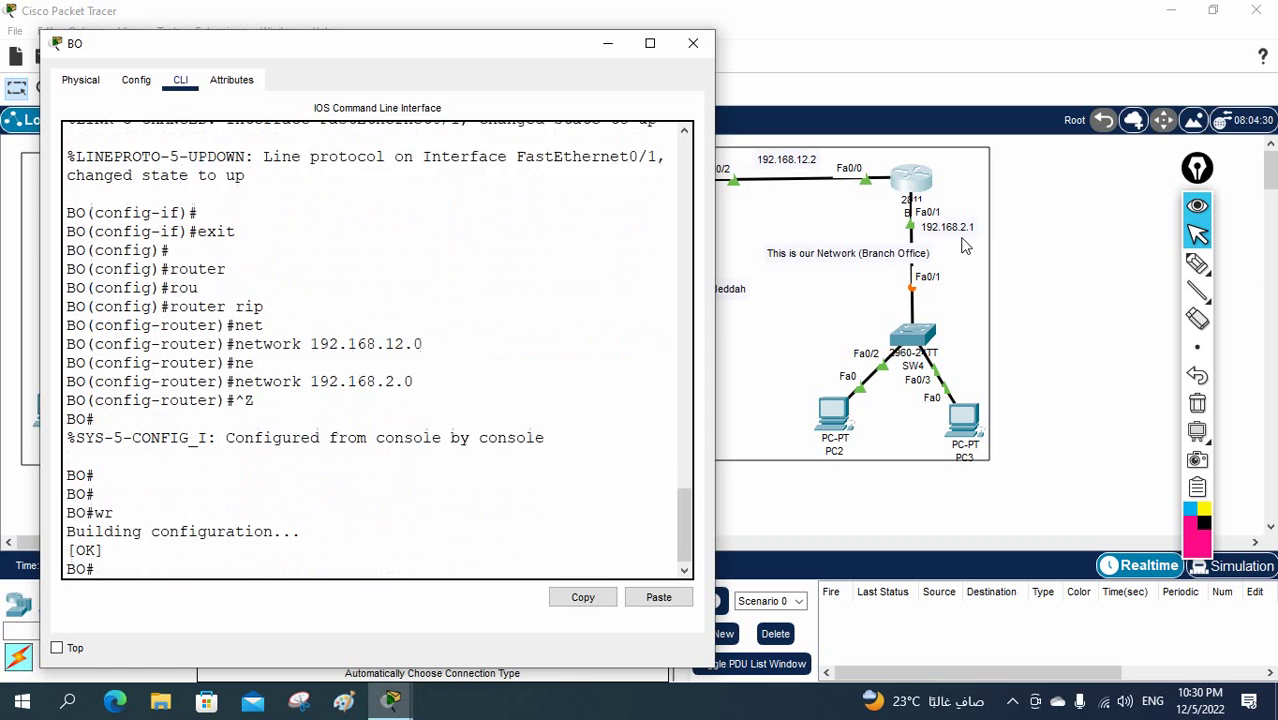
key("Return")
key("Return")
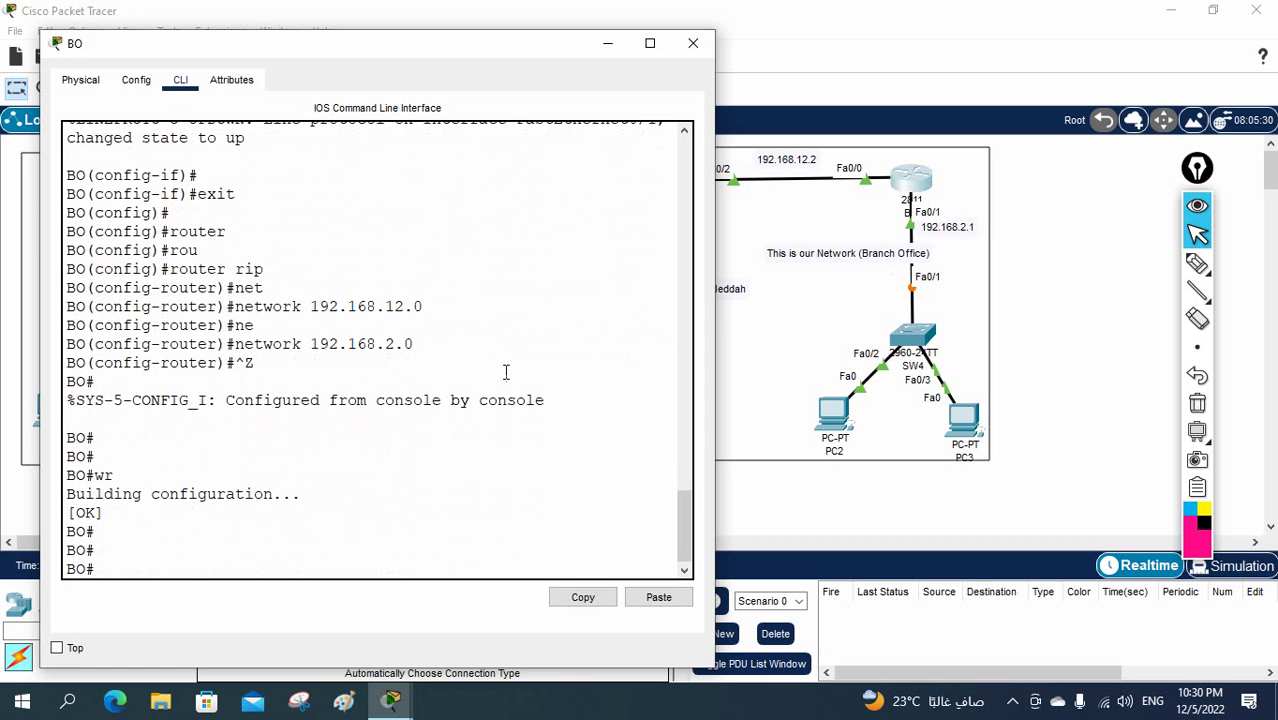
Show the BO router's IP routing table and examine the route learned through RIP
type("sh ip rou")
key("Return")
key("Return")
key("Return")
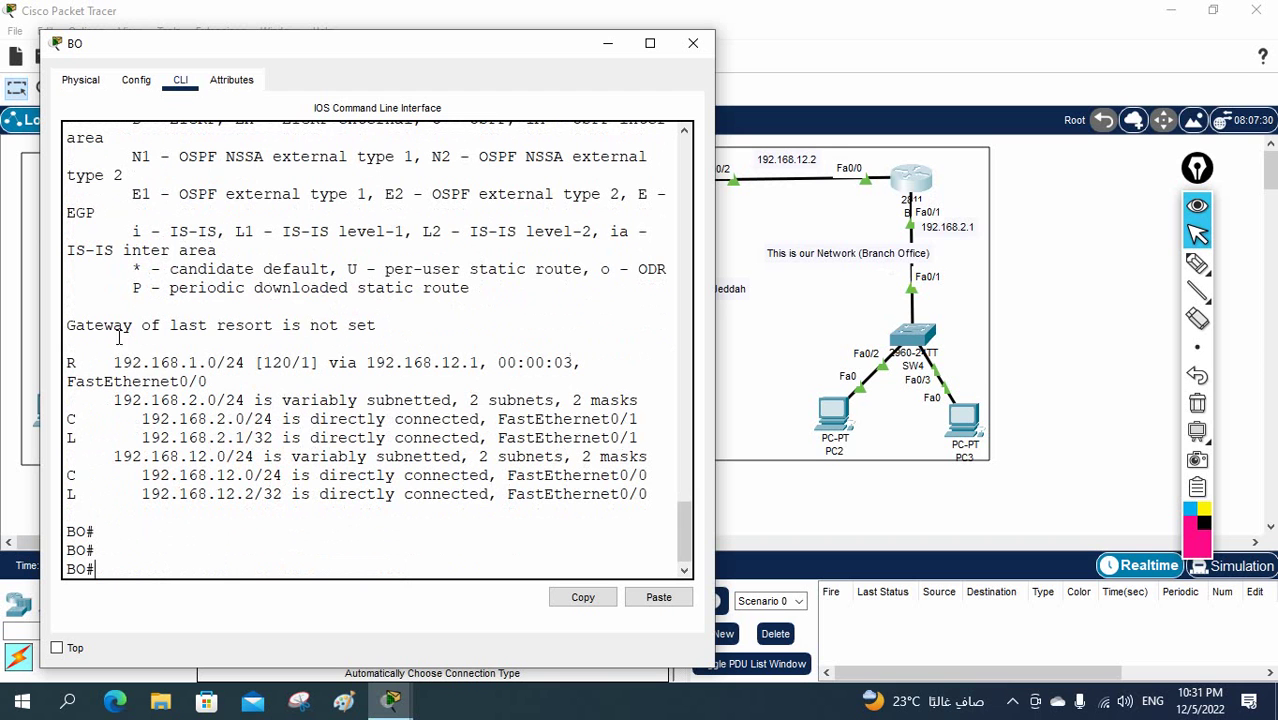
left_click_drag(86, 362, 550, 362)
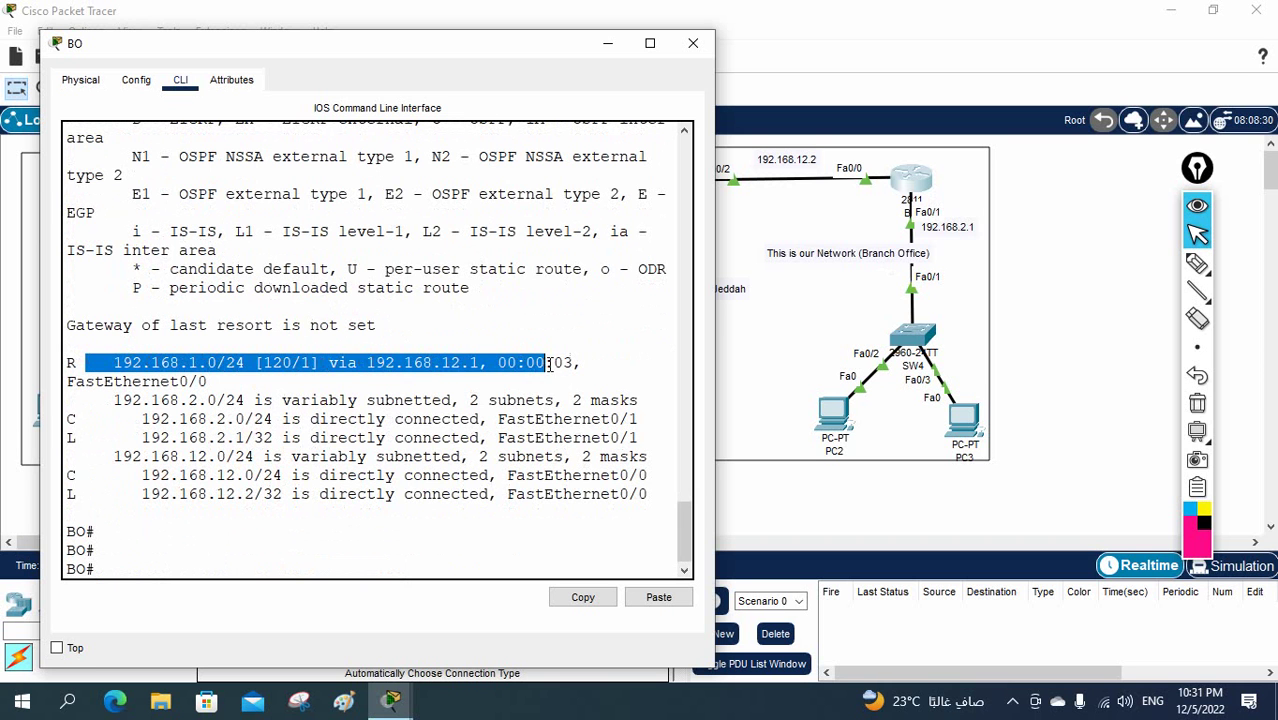
left_click(520, 405)
List only the BO router's RIP routes and examine the destination network, next hop and metric
type("sh ip rou")
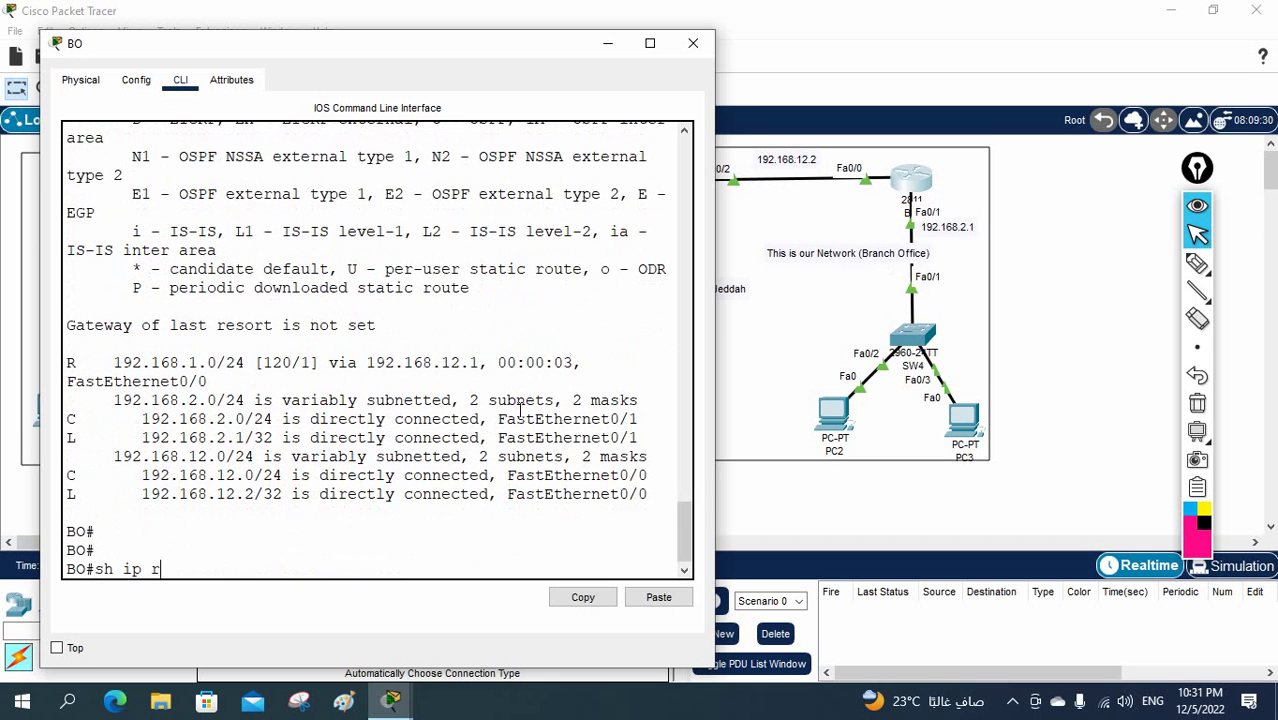
key("Tab")
type("rip")
key("Return")
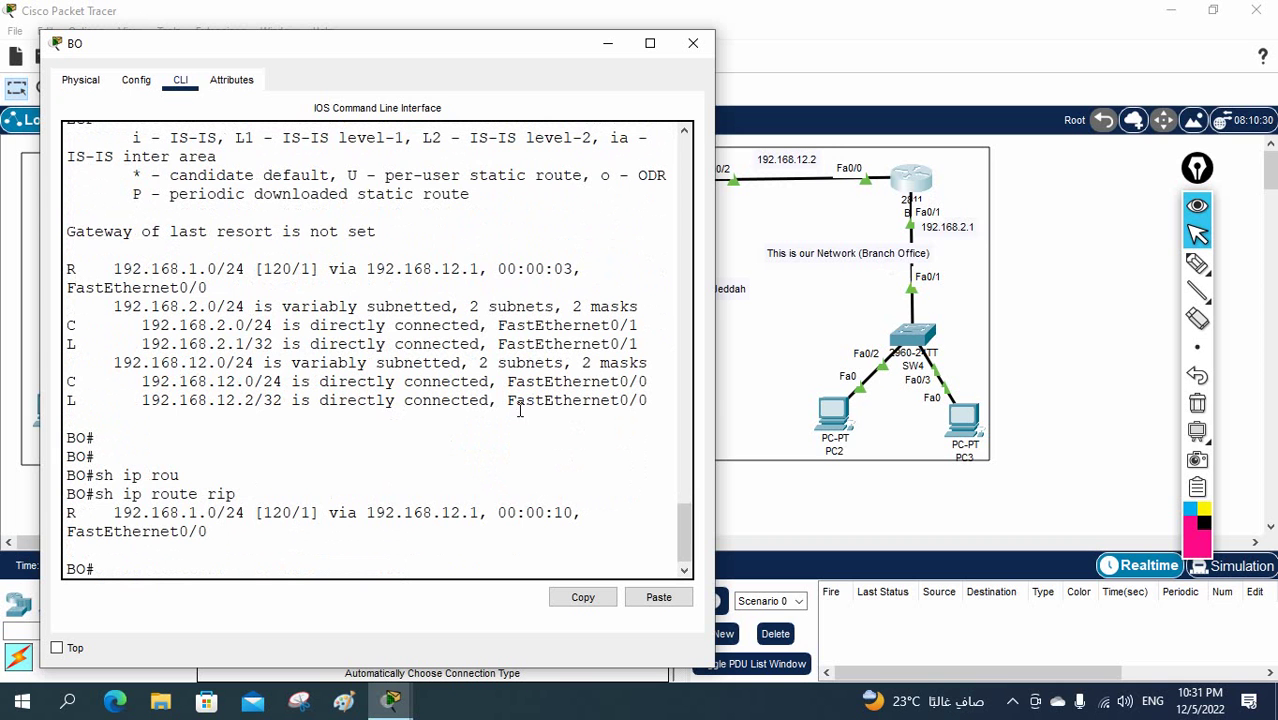
left_click_drag(102, 512, 248, 512)
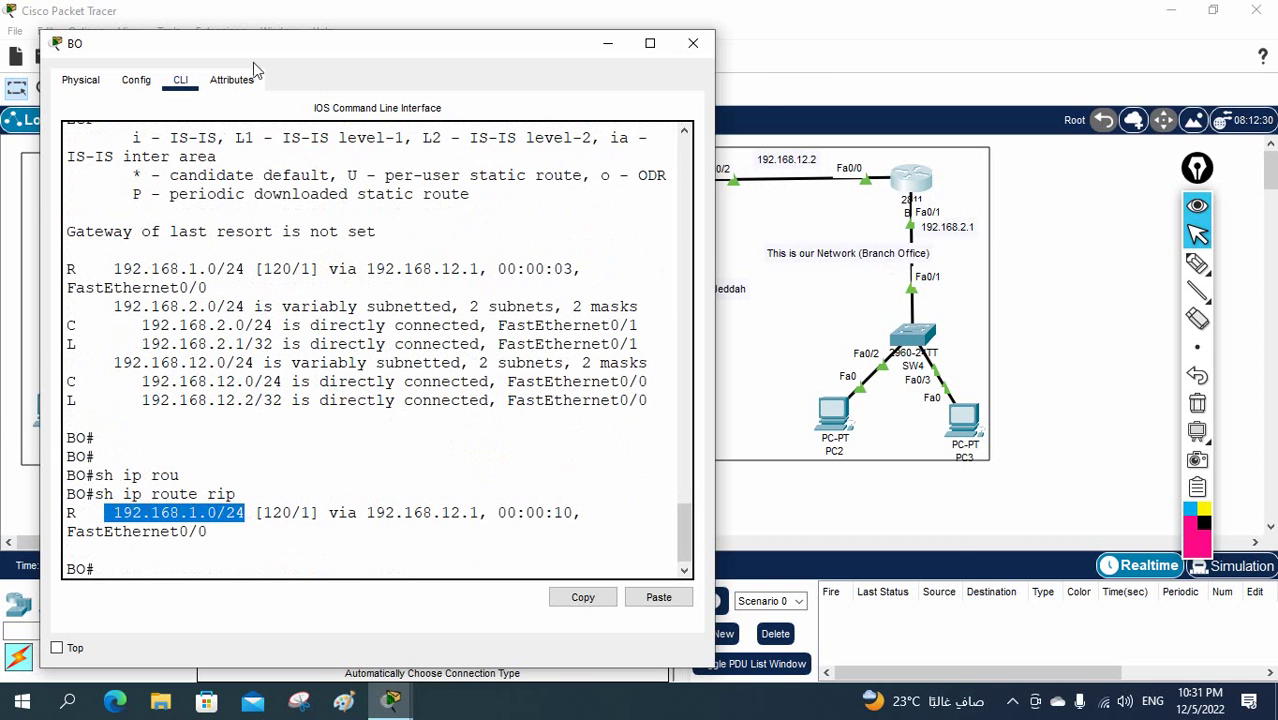
left_click_drag(251, 46, 531, 177)
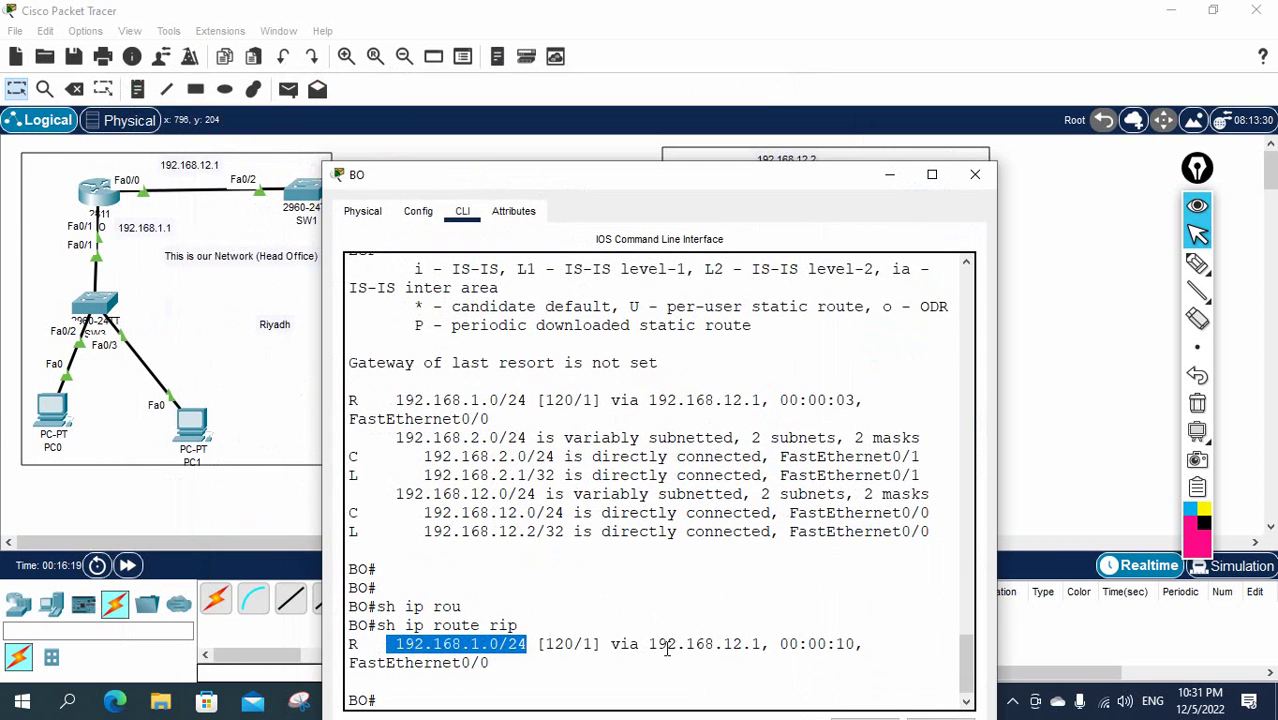
left_click_drag(650, 645, 762, 645)
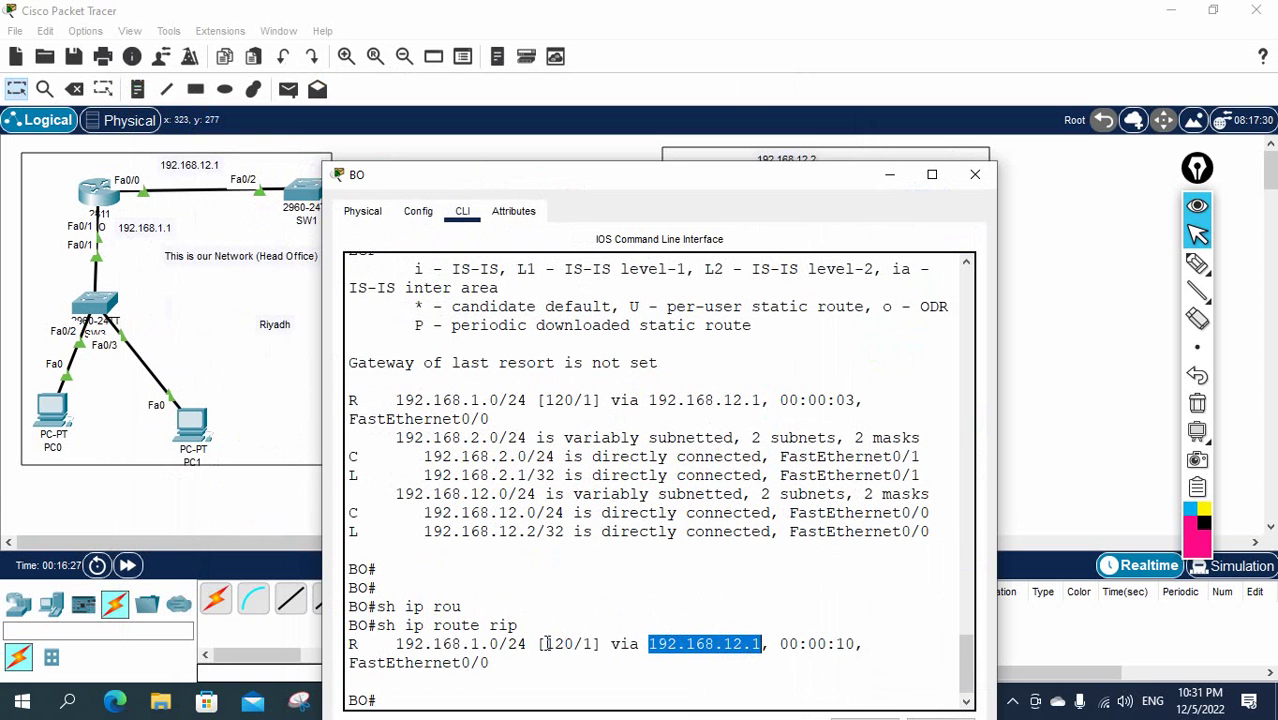
left_click_drag(547, 644, 583, 643)
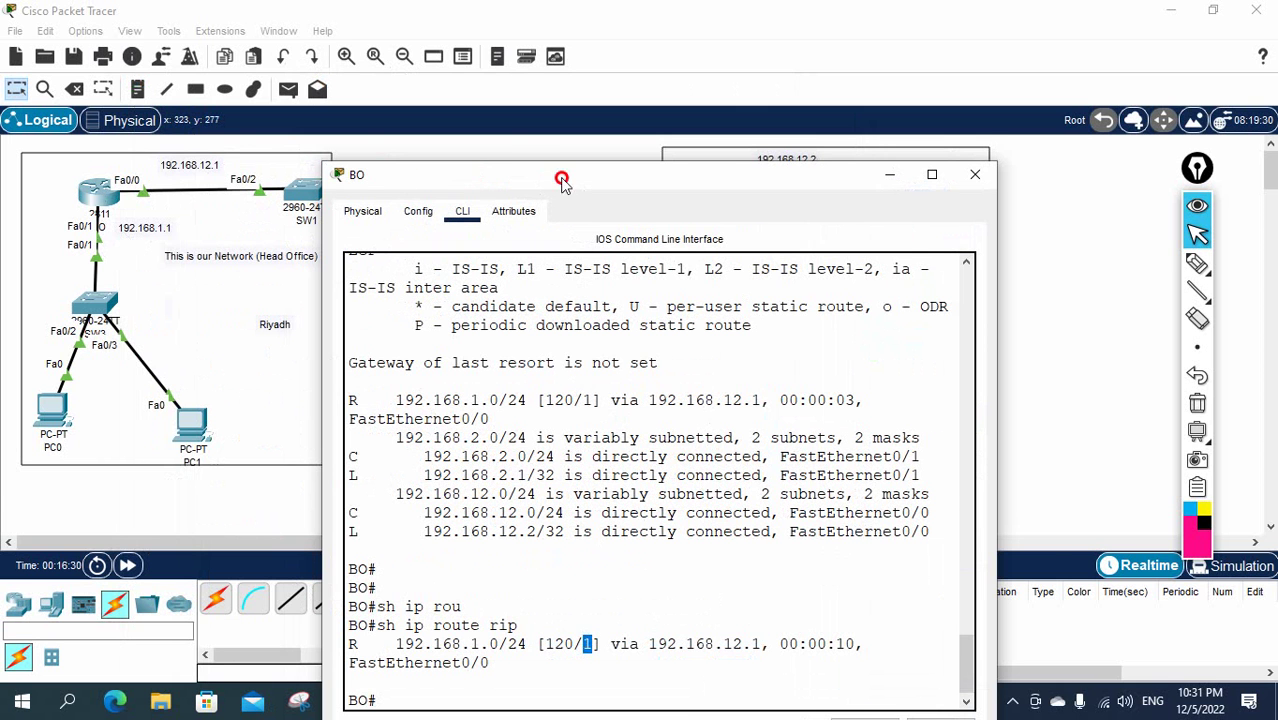
Compare the RIP route's hop count and administrative distance with the topology, and close the BO router's window
left_click_drag(562, 180, 753, 185)
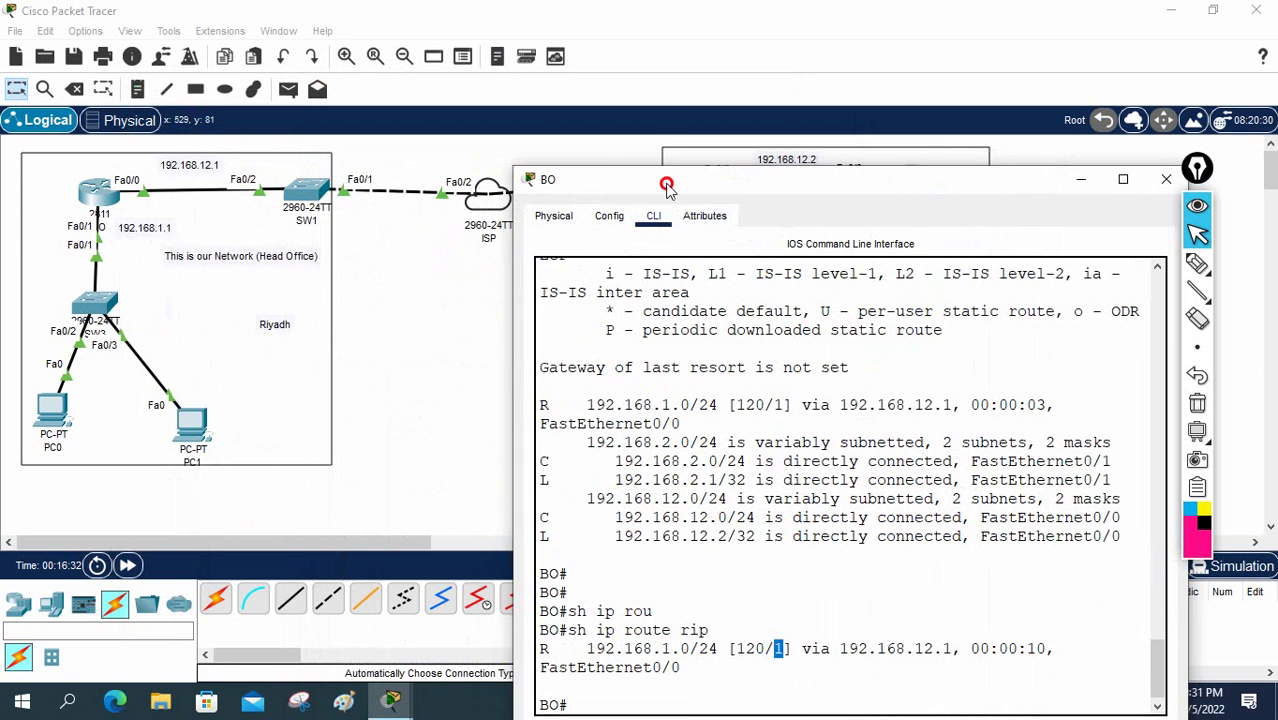
left_click_drag(667, 186, 737, 201)
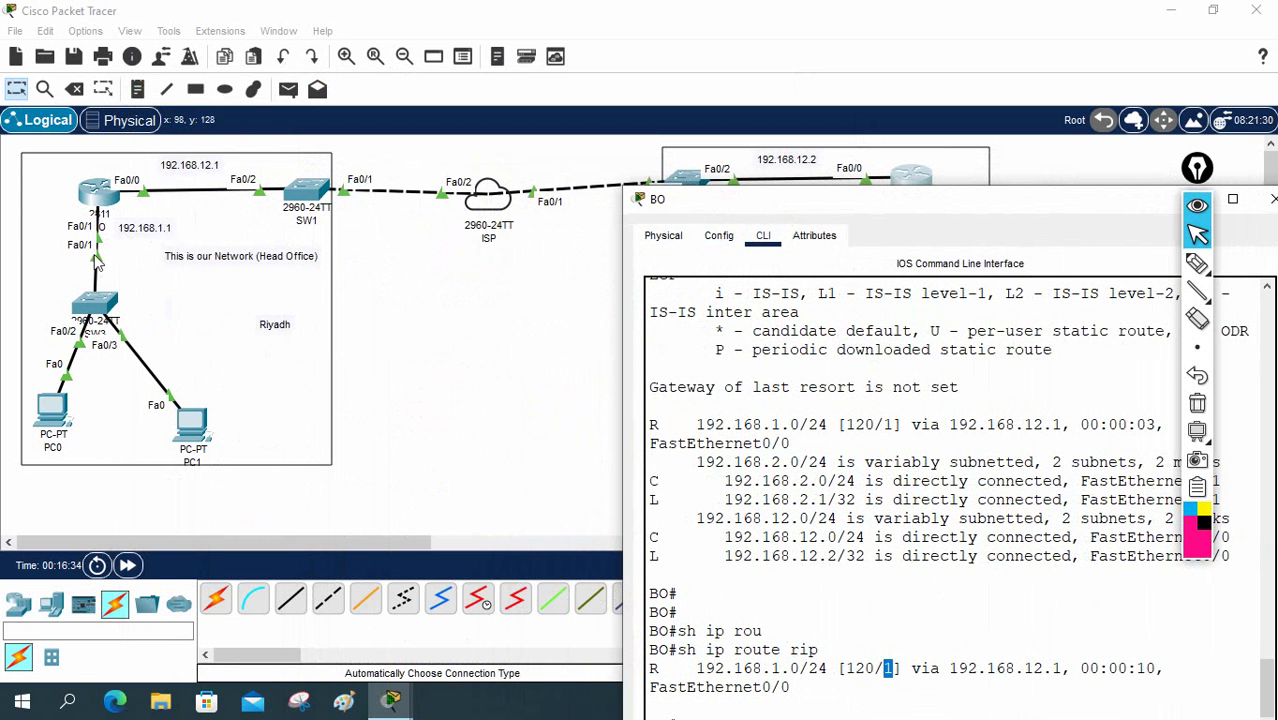
left_click_drag(678, 208, 546, 137)
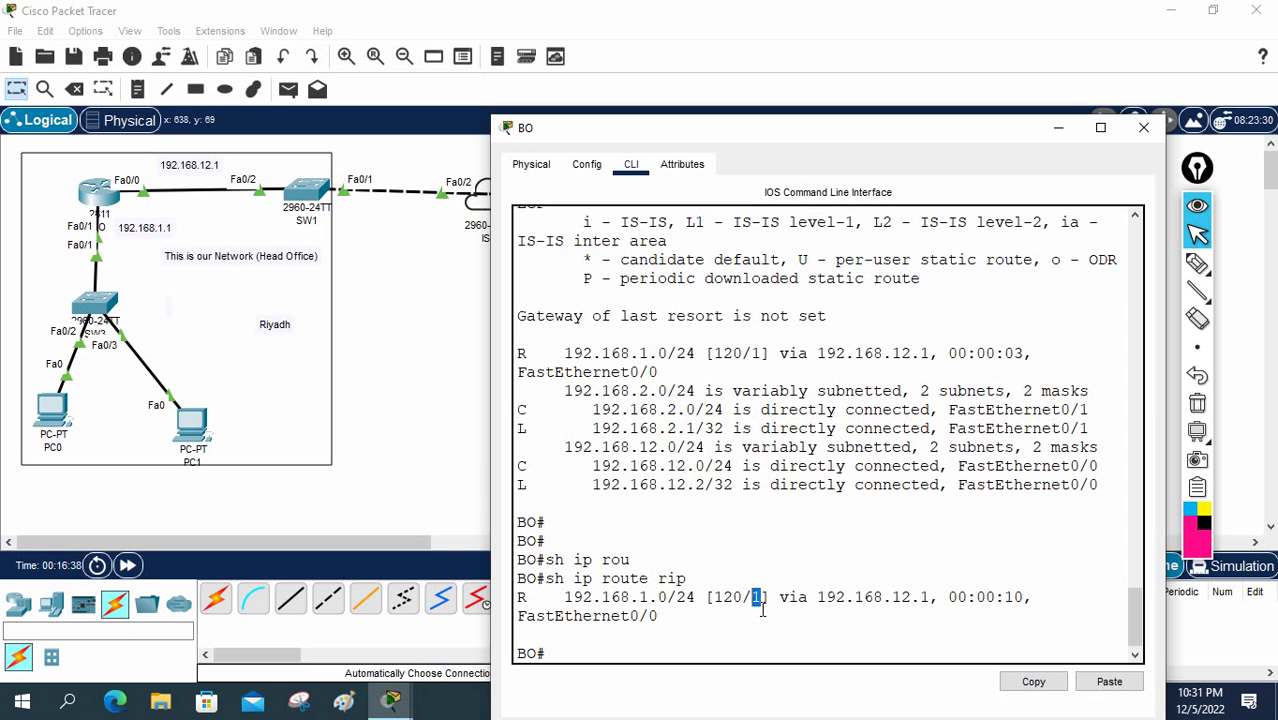
mouse_move(716, 598)
left_mouse_down()
mouse_move(746, 599)
mouse_move(727, 615)
left_mouse_up()
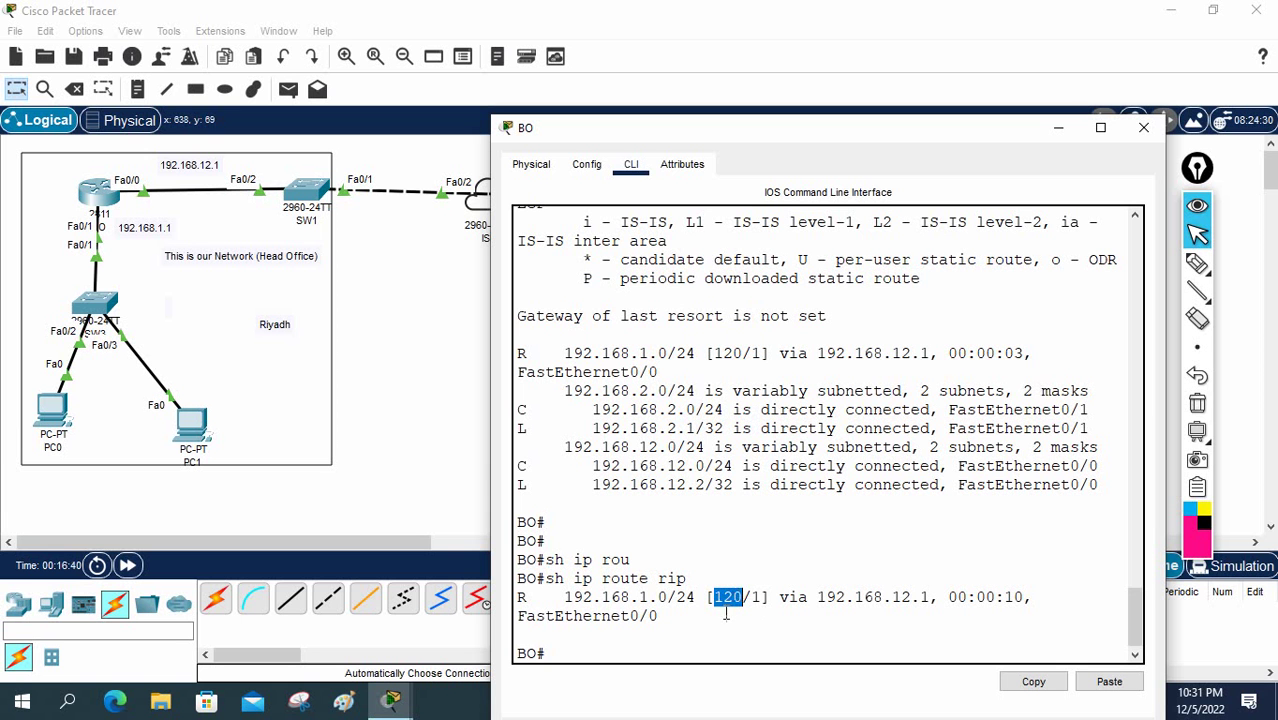
left_click(1143, 127)
Rename PC0 in the head office network as 192.168.1.2 and copy that address
left_click(51, 446)
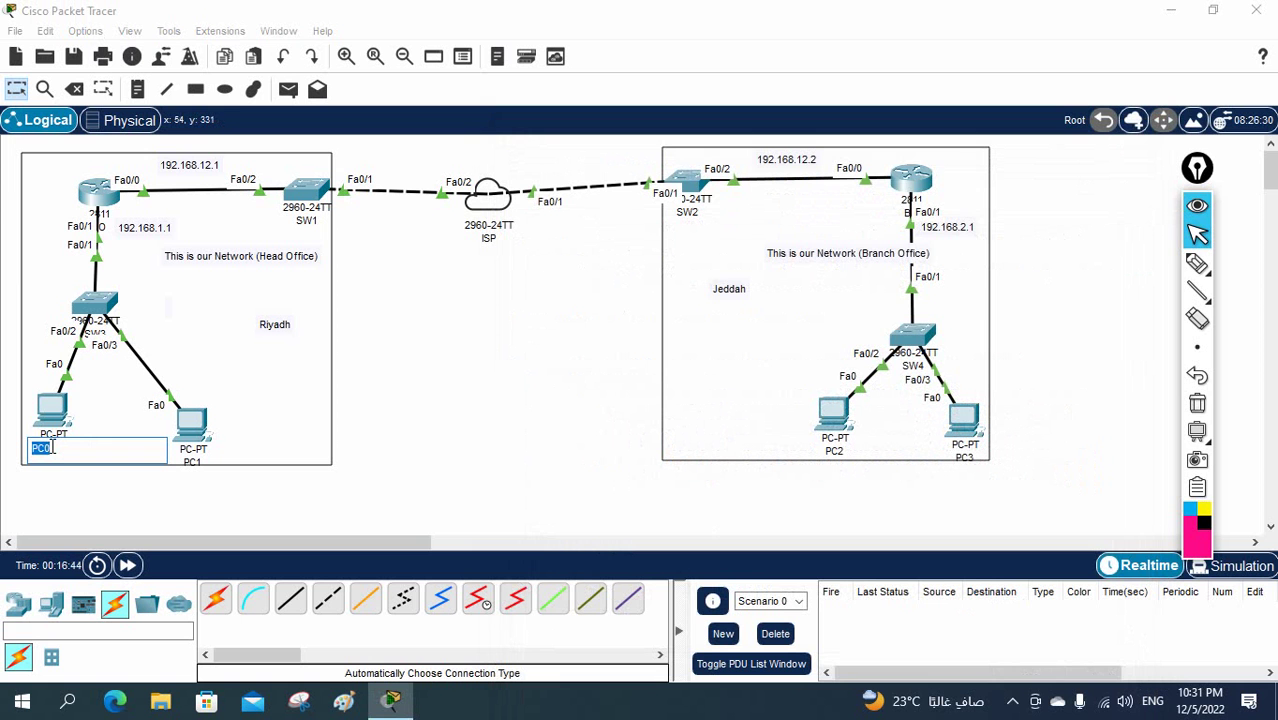
type("192.168.1.2")
triple_click(52, 448)
key("ctrl+c")
Give the PC labelled 192.168.1.2 that static IPv4 address, mask 255.255.255.0 and default gateway 192.168.1.1, and close its window
left_click(58, 420)
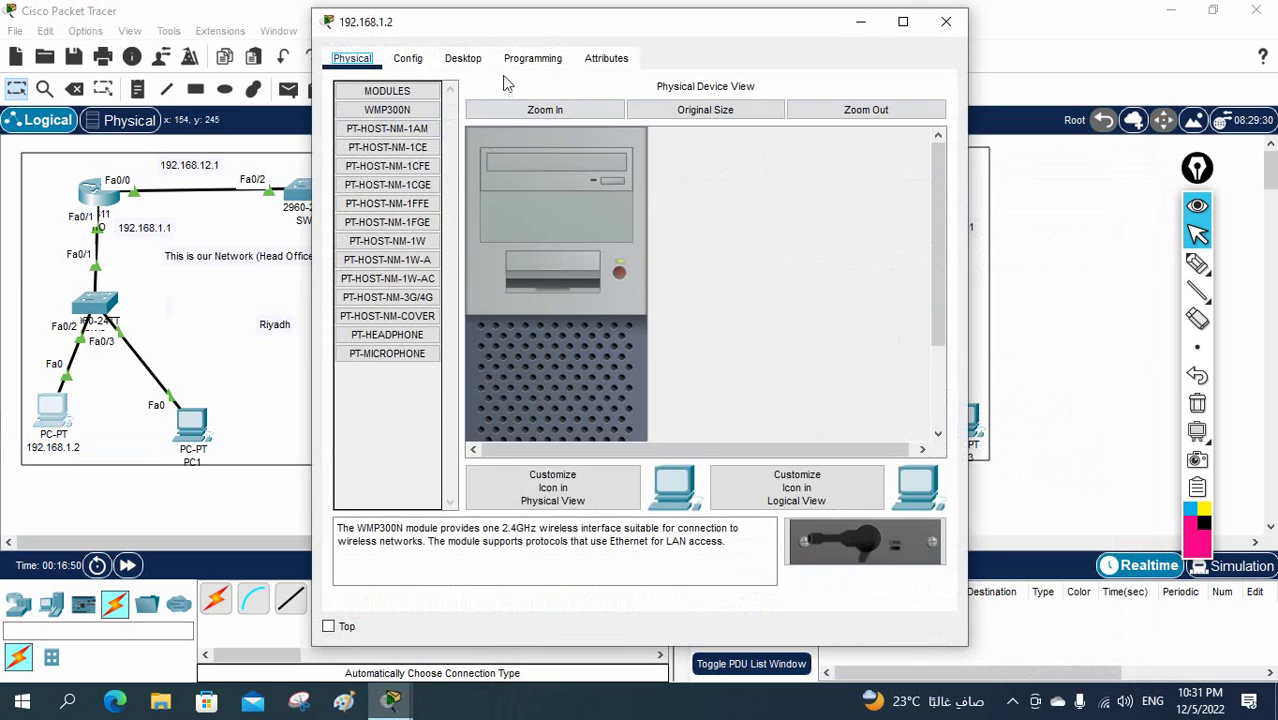
left_click(463, 58)
left_click(427, 136)
type("192.168.1.2")
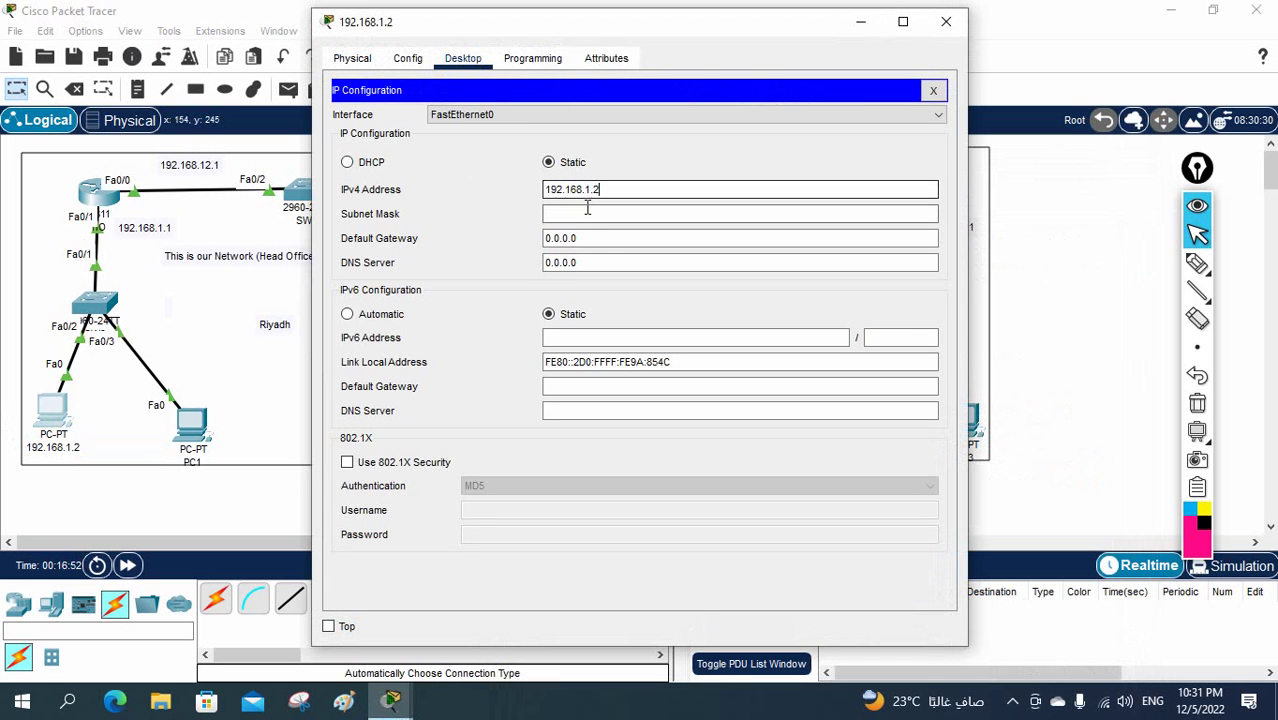
key("Tab")
key("Tab")
key("ctrl+v")
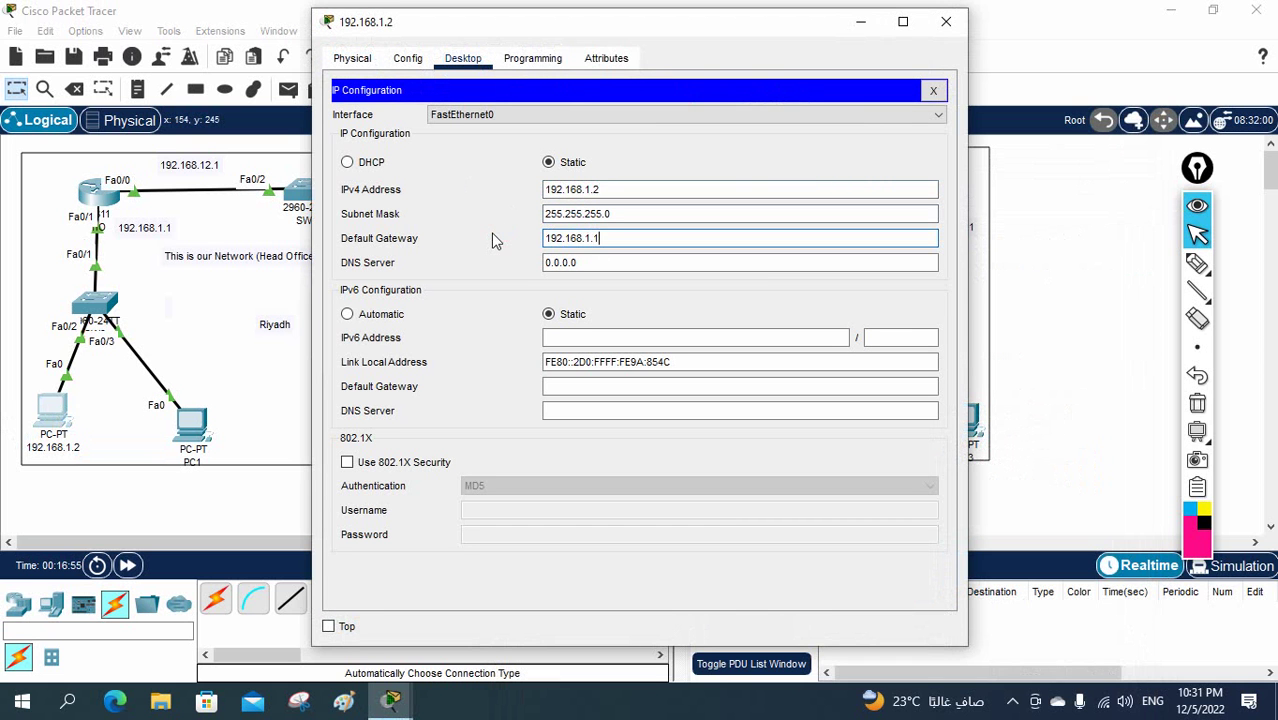
left_click(933, 90)
left_click(947, 22)
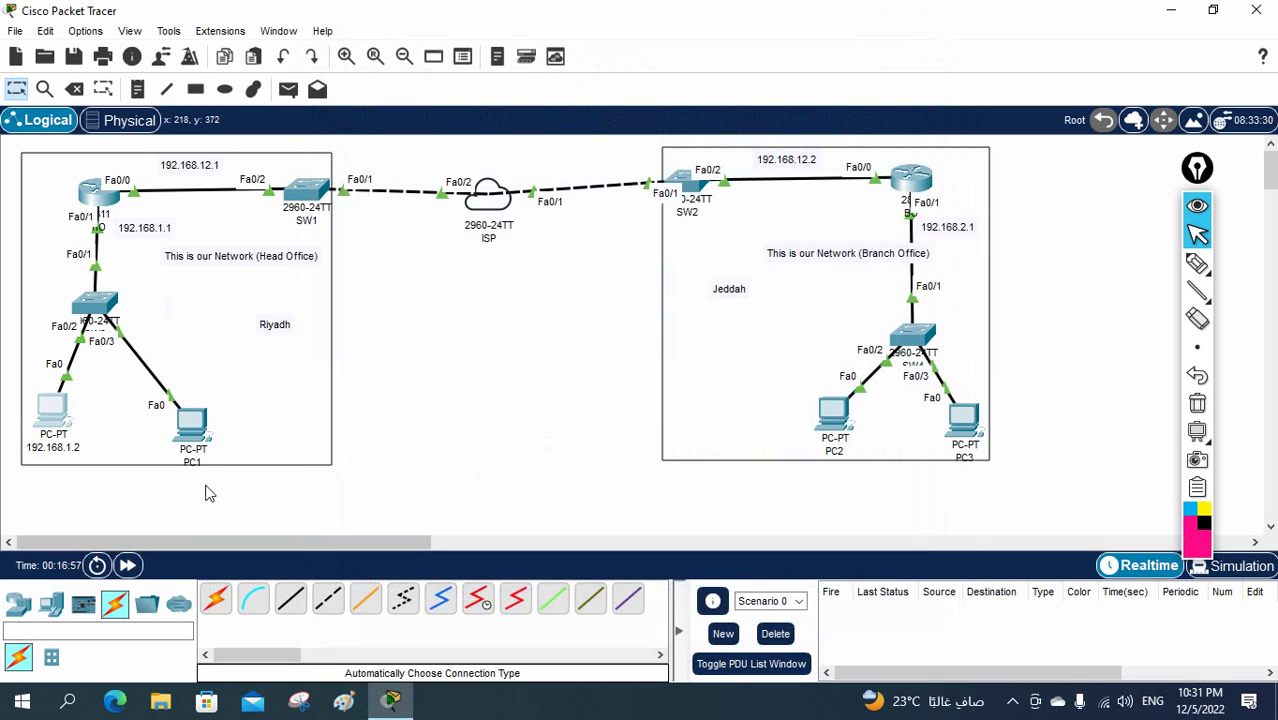
Rename PC1 in the head office network as 192.168.1.3 and copy that address
left_click(194, 462)
key("ctrl+v")
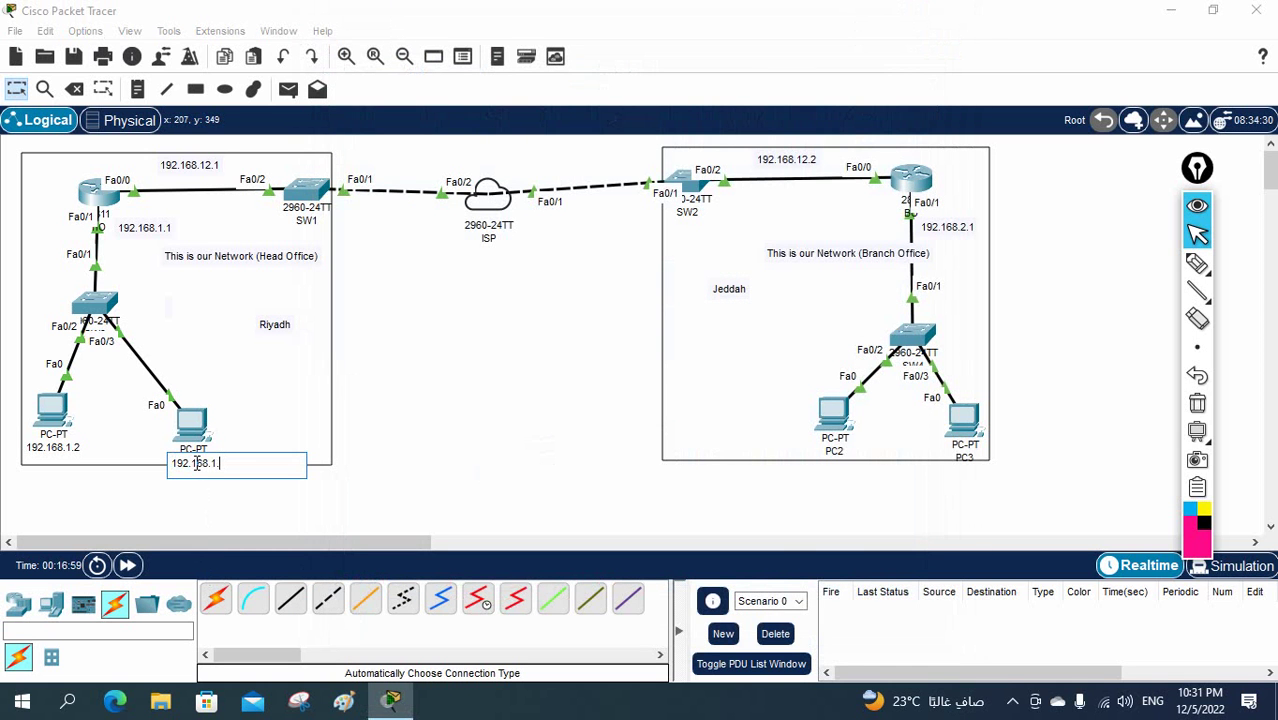
type("3")
key("ctrl+a")
key("ctrl+c")
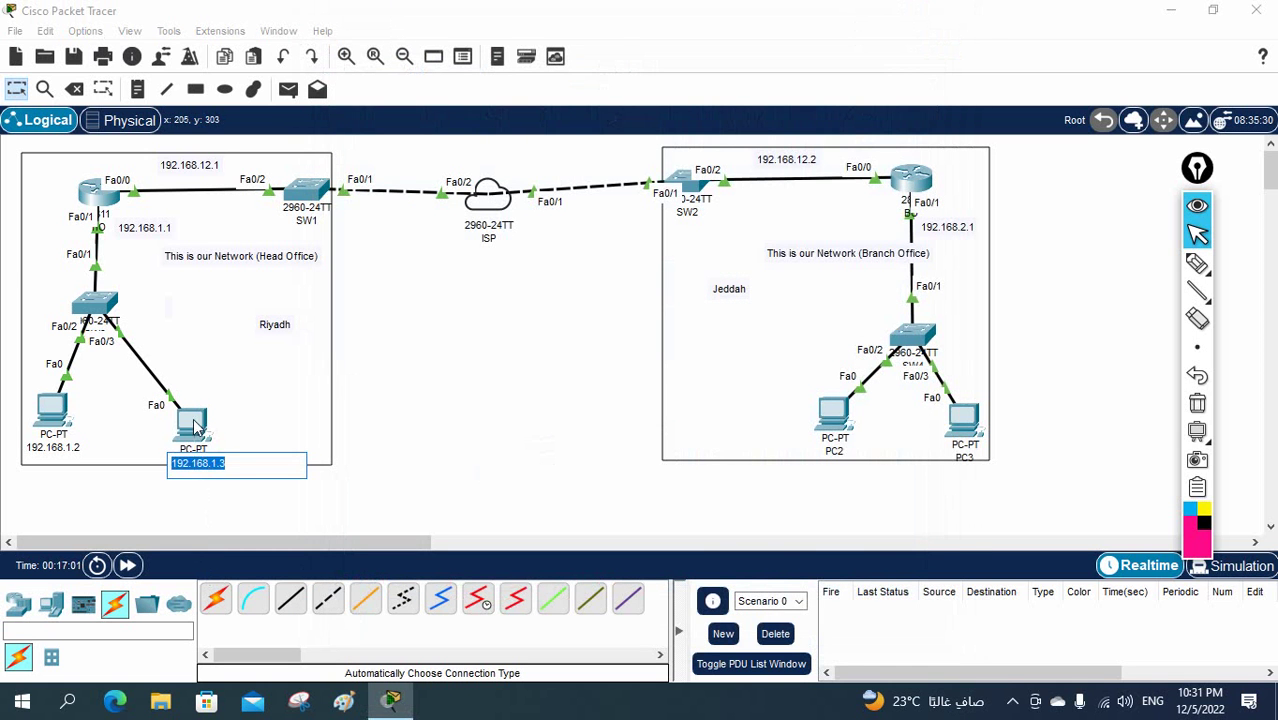
Give the PC labelled 192.168.1.3 that static IPv4 address, mask 255.255.255.0 and default gateway 192.168.1.1, and close its window
left_click(196, 426)
left_click(463, 58)
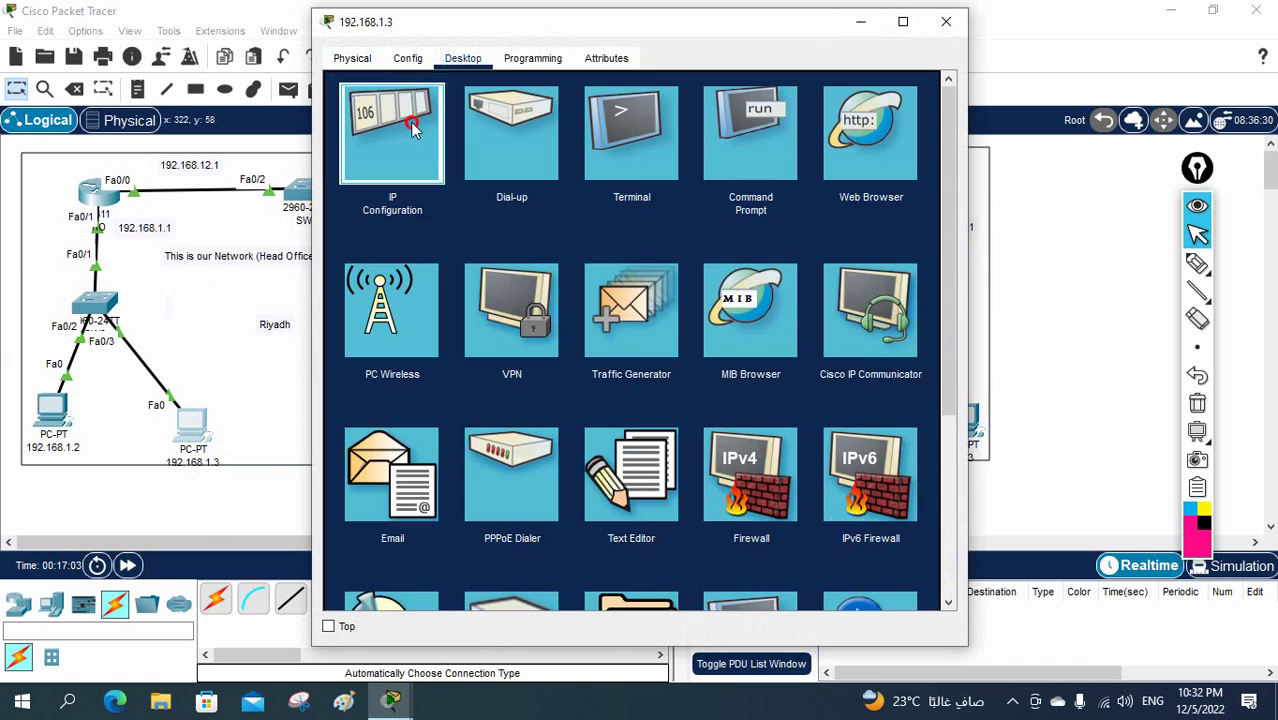
left_click(413, 127)
key("ctrl+v")
key("Tab")
key("Tab")
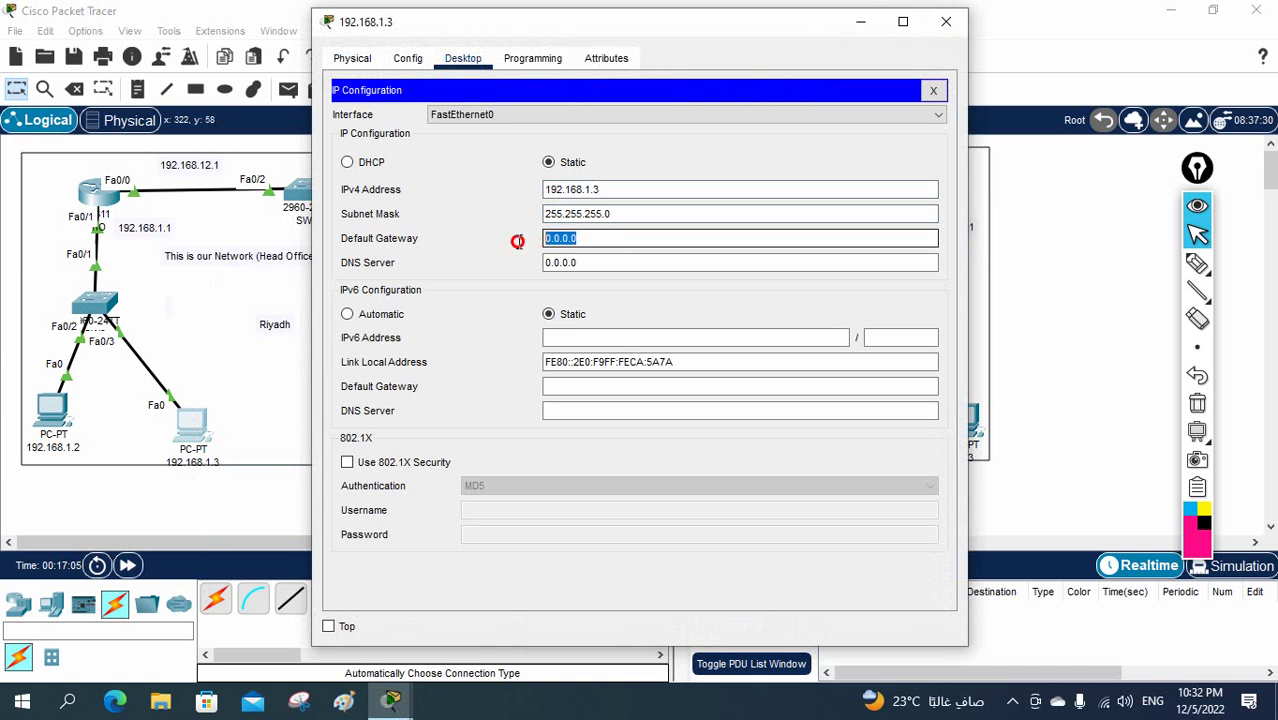
key("ctrl+v")
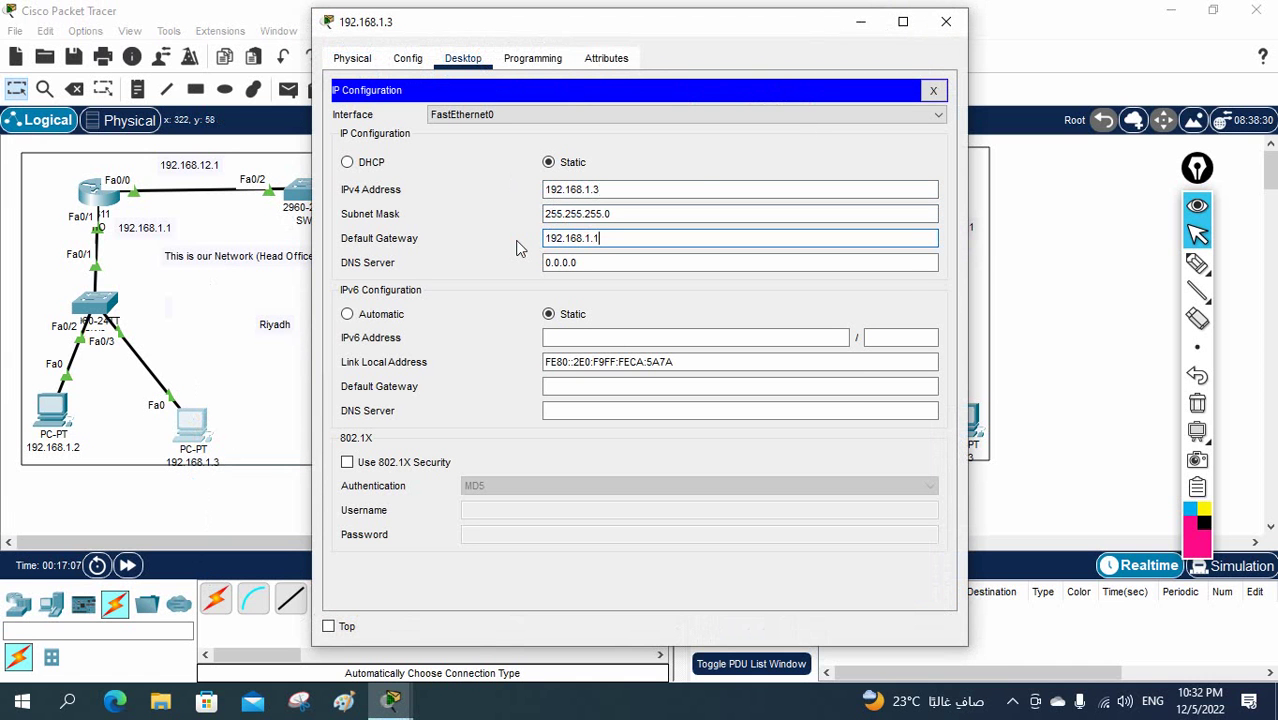
left_click(945, 21)
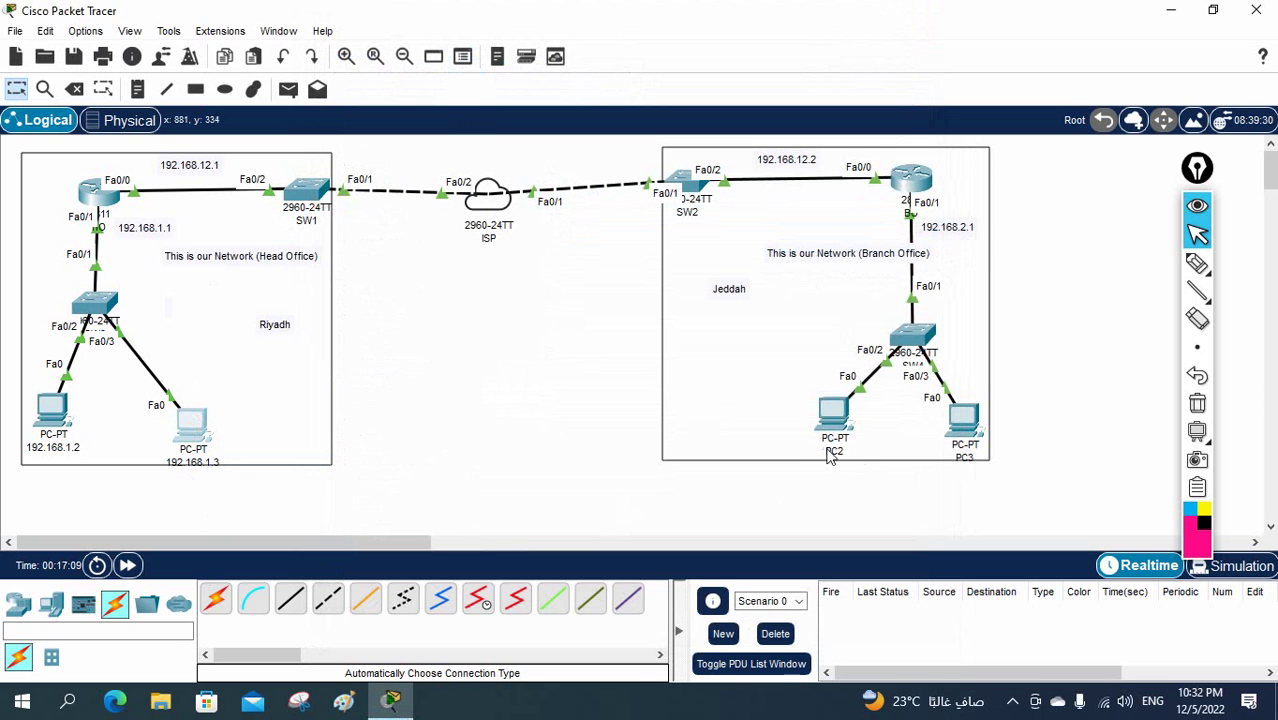
Rename PC2 in the branch office network as 192.168.2.2 and copy that address
left_click(832, 450)
key("ctrl+v")
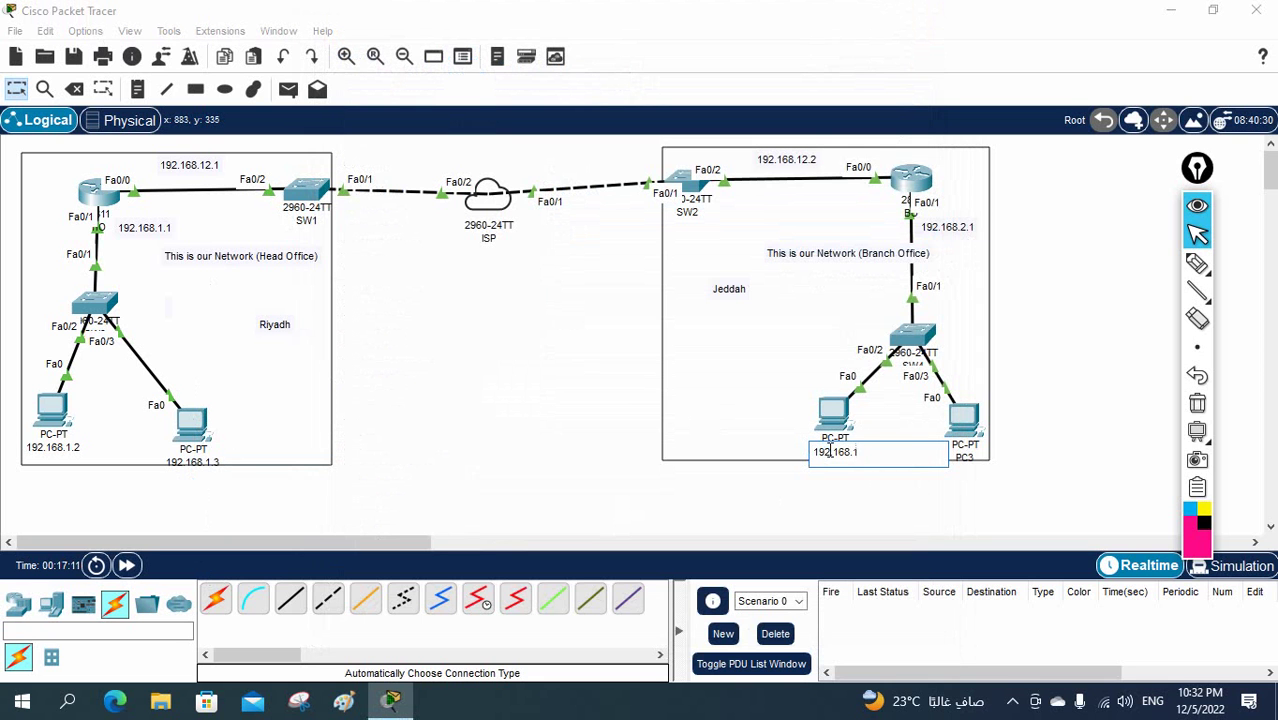
key("BackSpace")
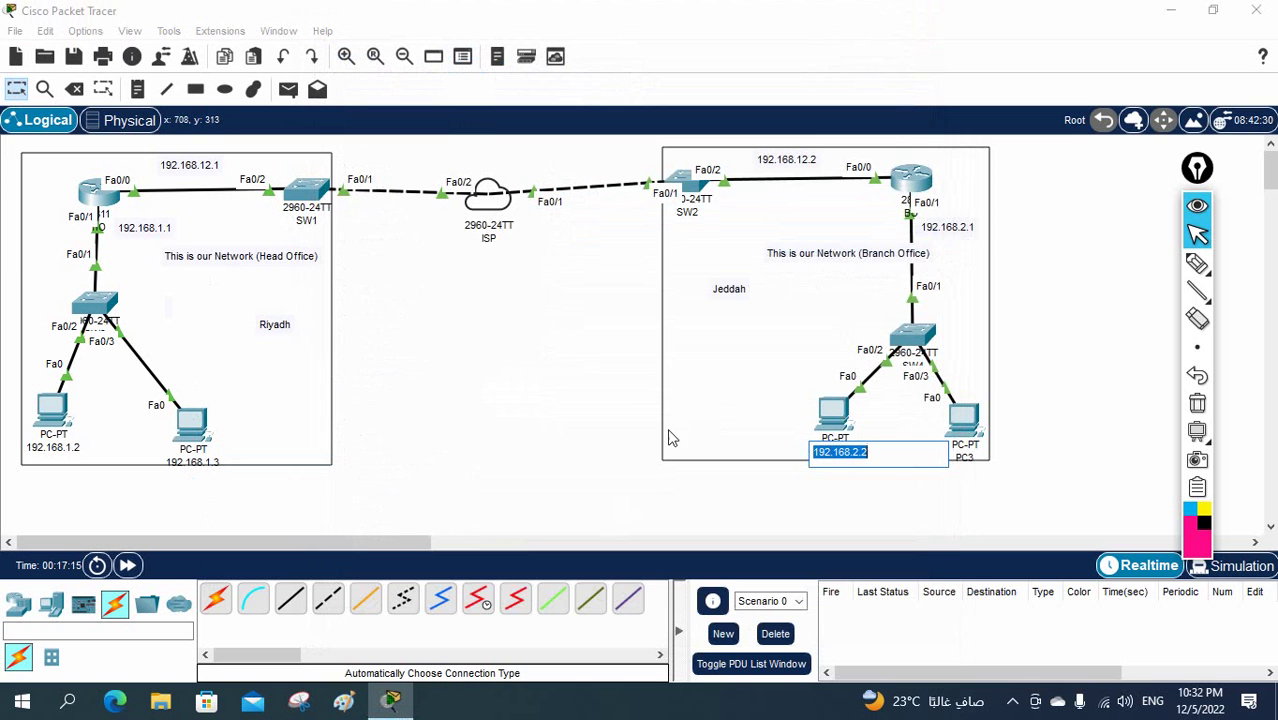
Give the PC labelled 192.168.2.2 that static IPv4 address, mask 255.255.255.0 and its default gateway, and close its window
left_click(848, 410)
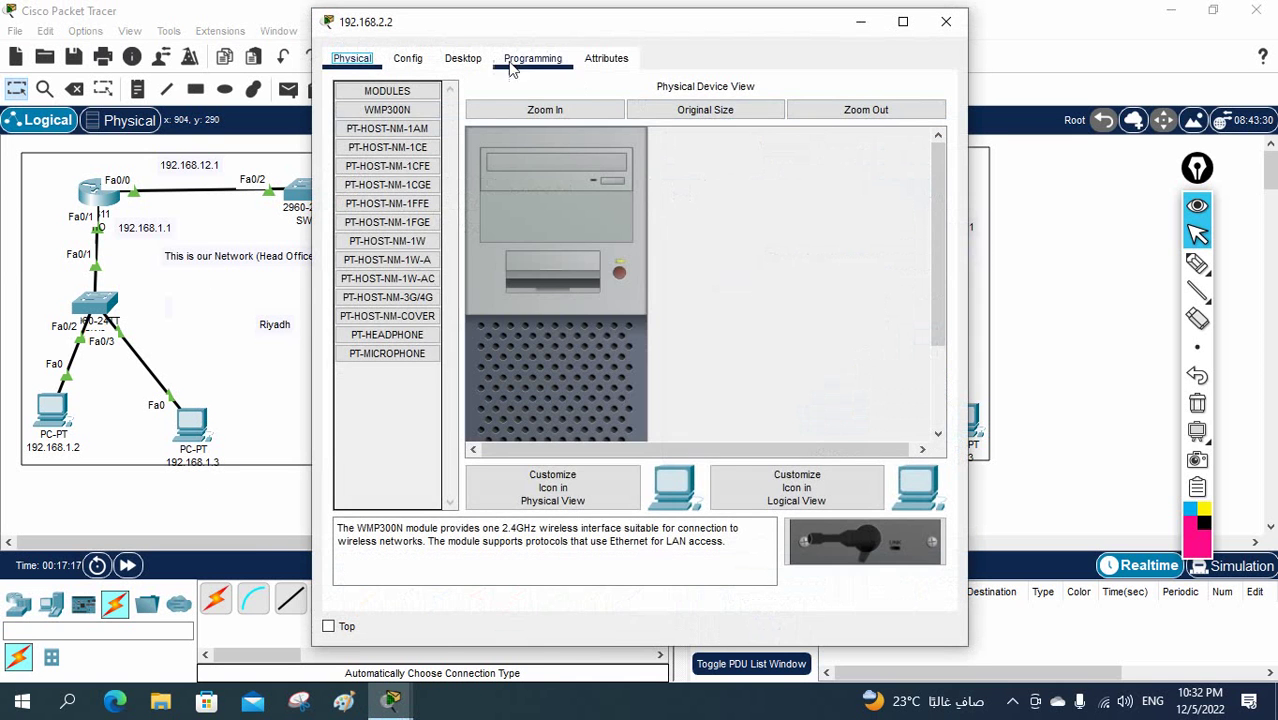
left_click(463, 58)
left_click(431, 113)
left_click(586, 189)
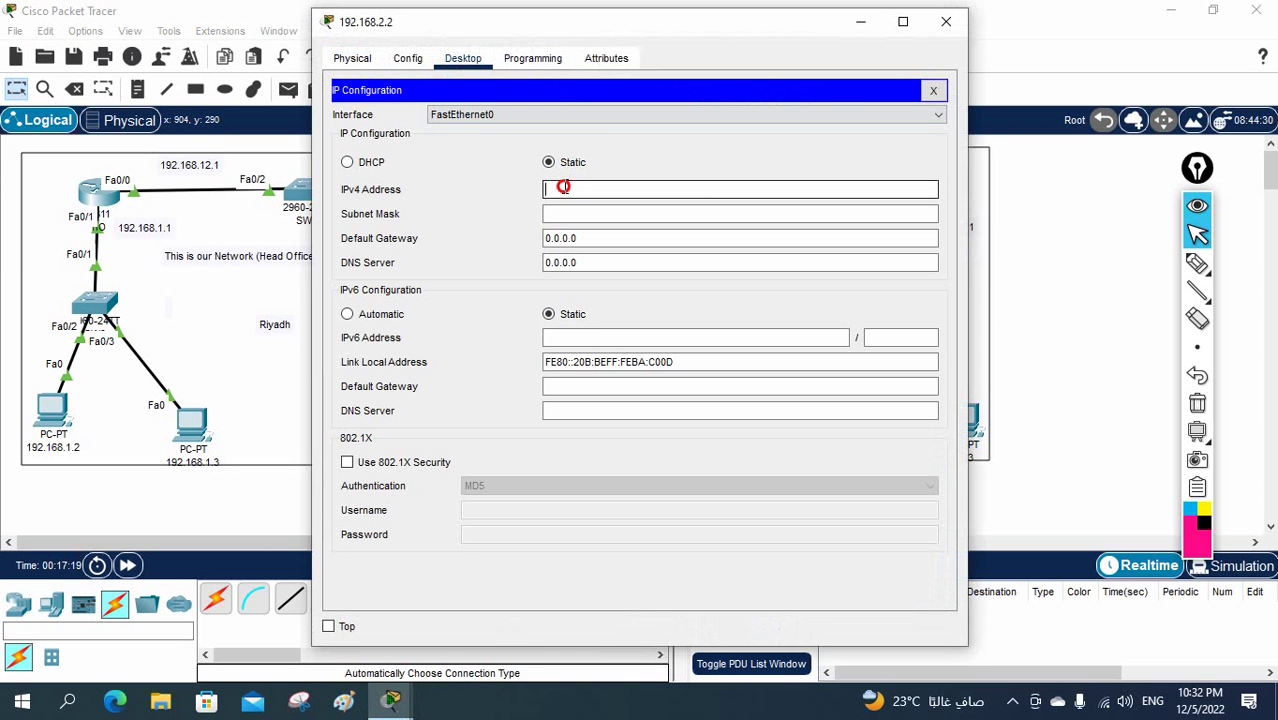
type("192.168.2.2")
left_click(619, 214)
key("Tab")
type("192.168.2.2")
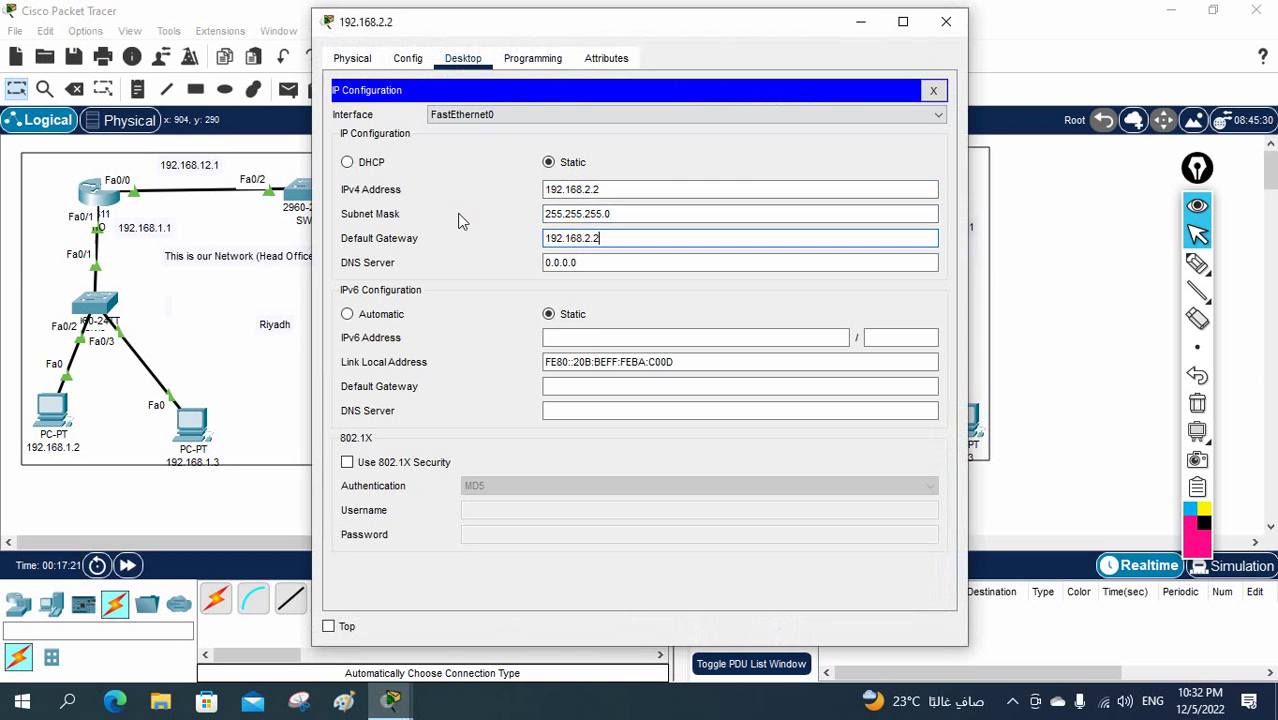
left_click(946, 21)
Rename PC3 in the branch office network as 192.168.2.3
left_click(964, 457)
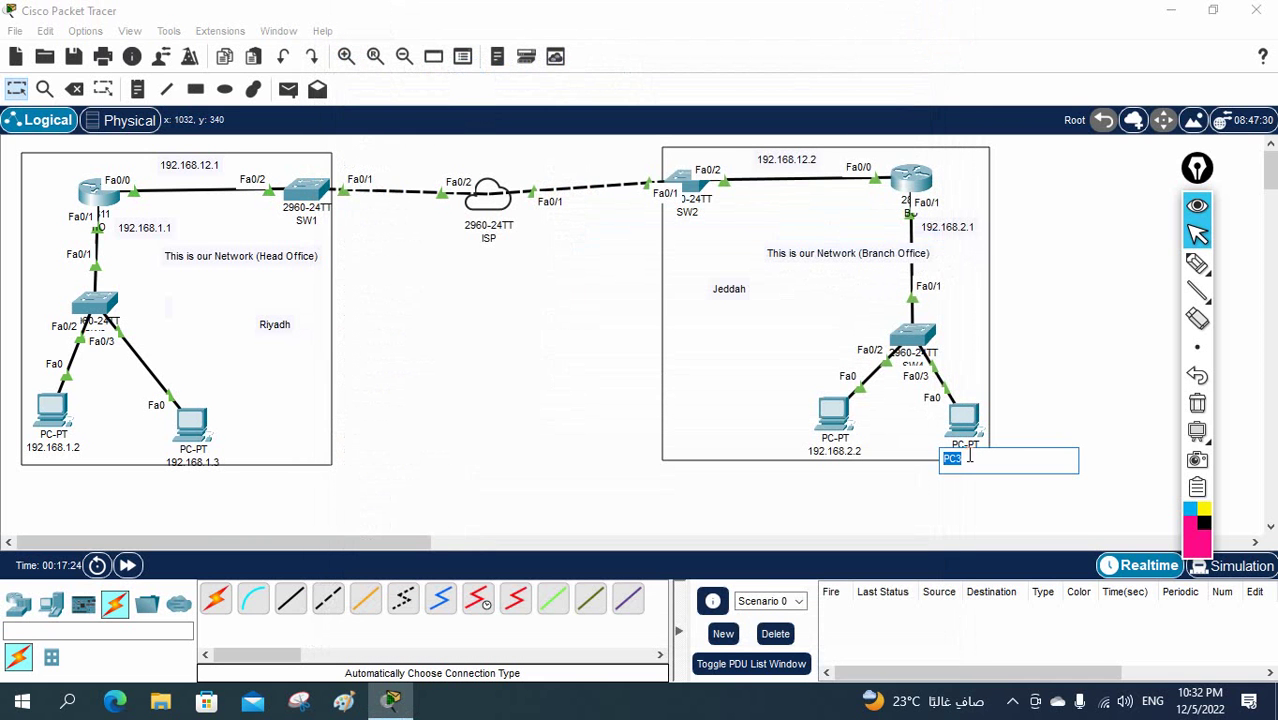
type("192.168.2.2")
left_click(955, 422)
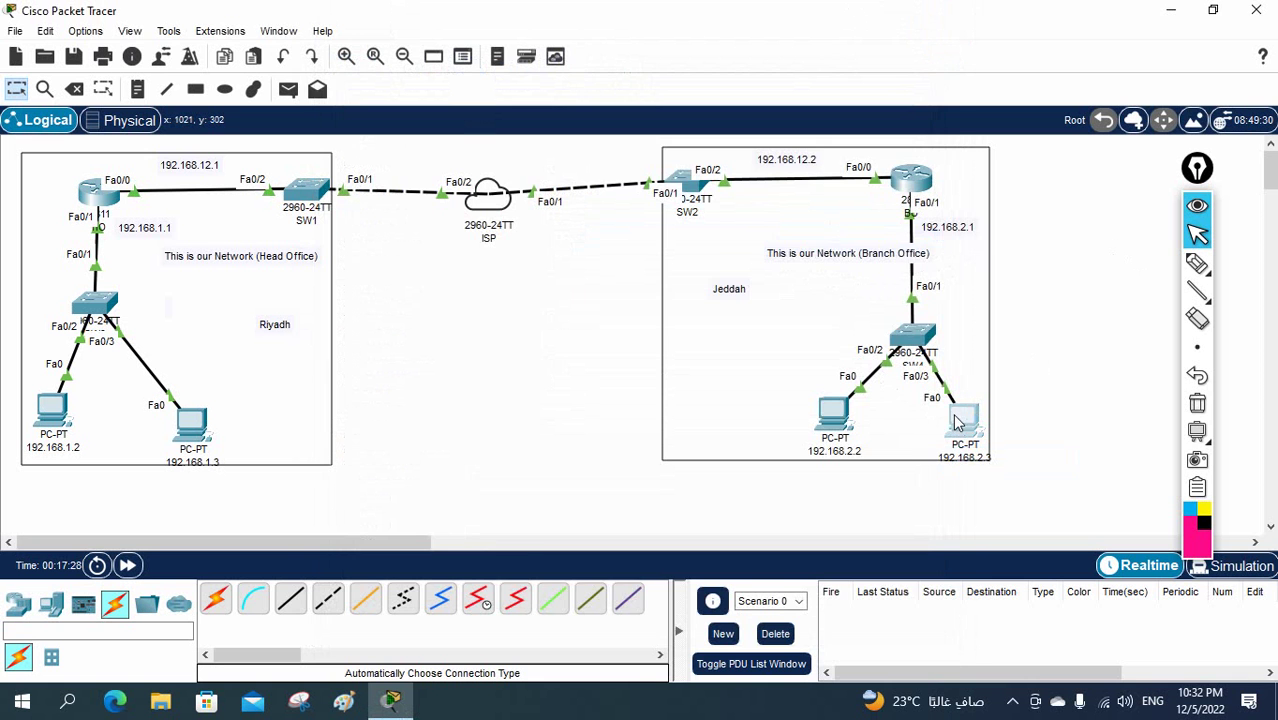
Give the PC labelled 192.168.2.3 that static IPv4 address, mask 255.255.255.0 and its default gateway, and close its window
left_click(955, 422)
left_click(463, 58)
left_click(399, 128)
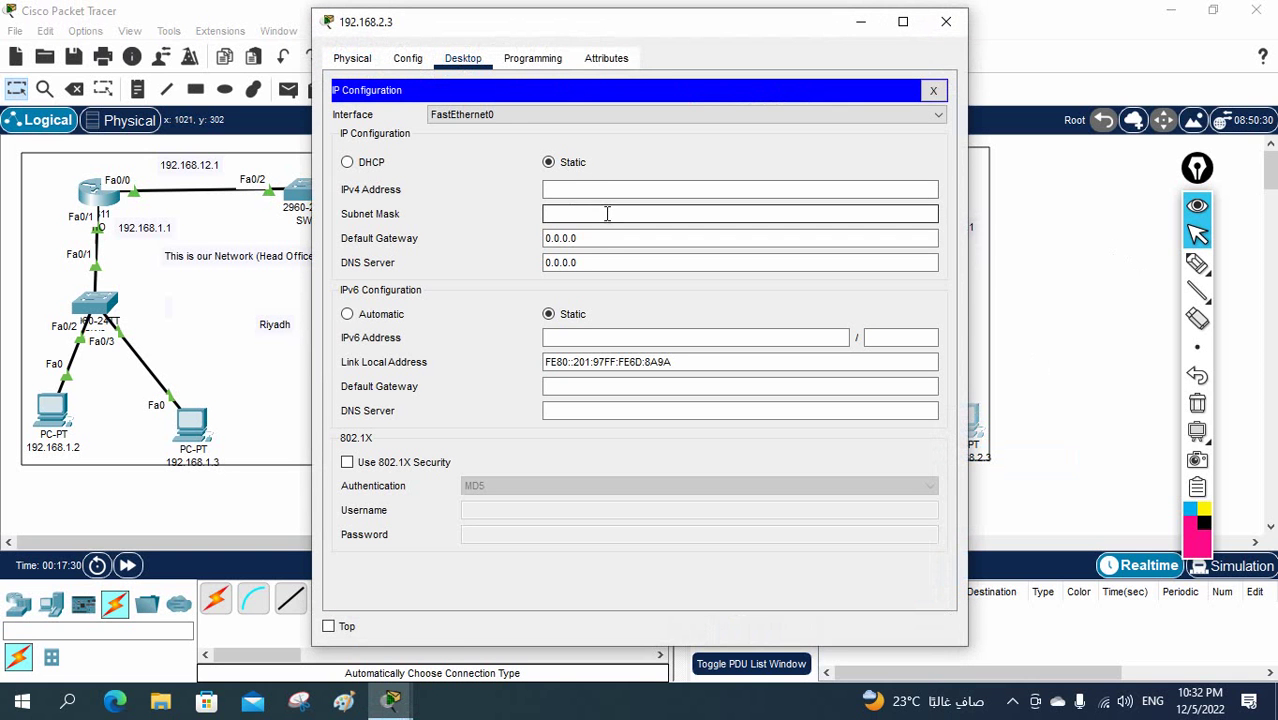
type("192.168.2.3")
left_click(607, 213)
key("Tab")
type("192.168.2.3")
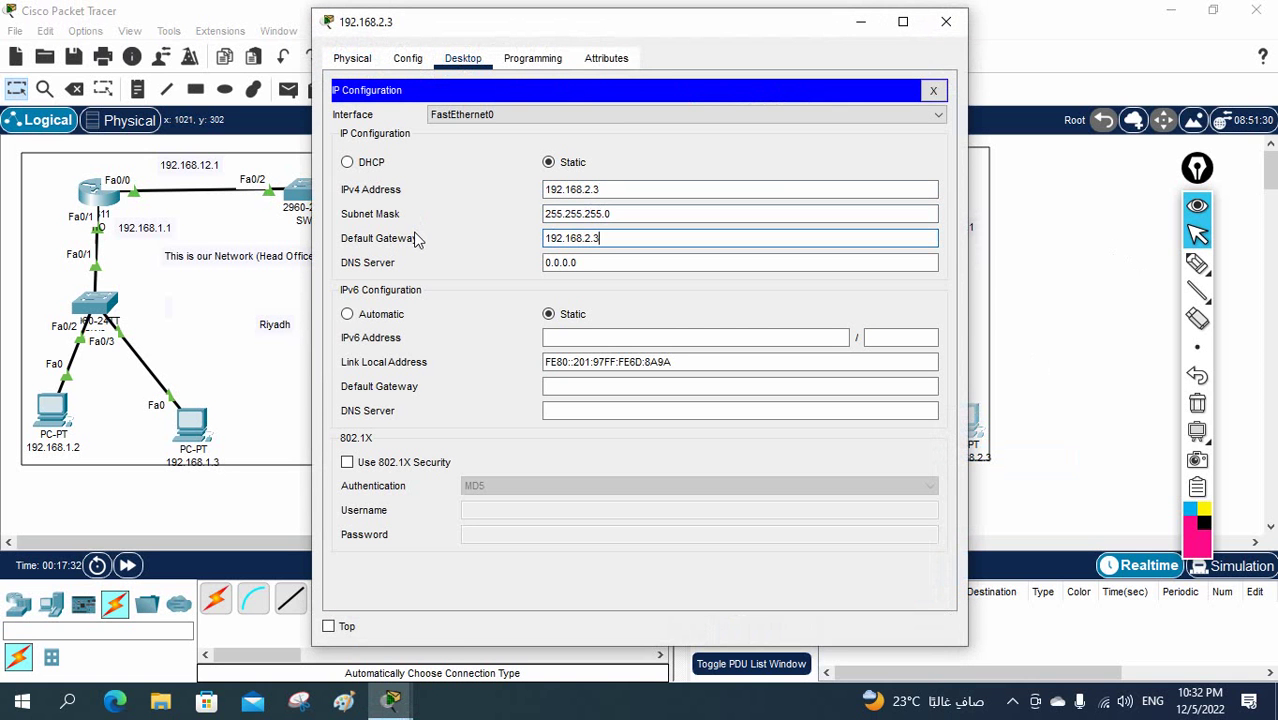
left_click(946, 21)
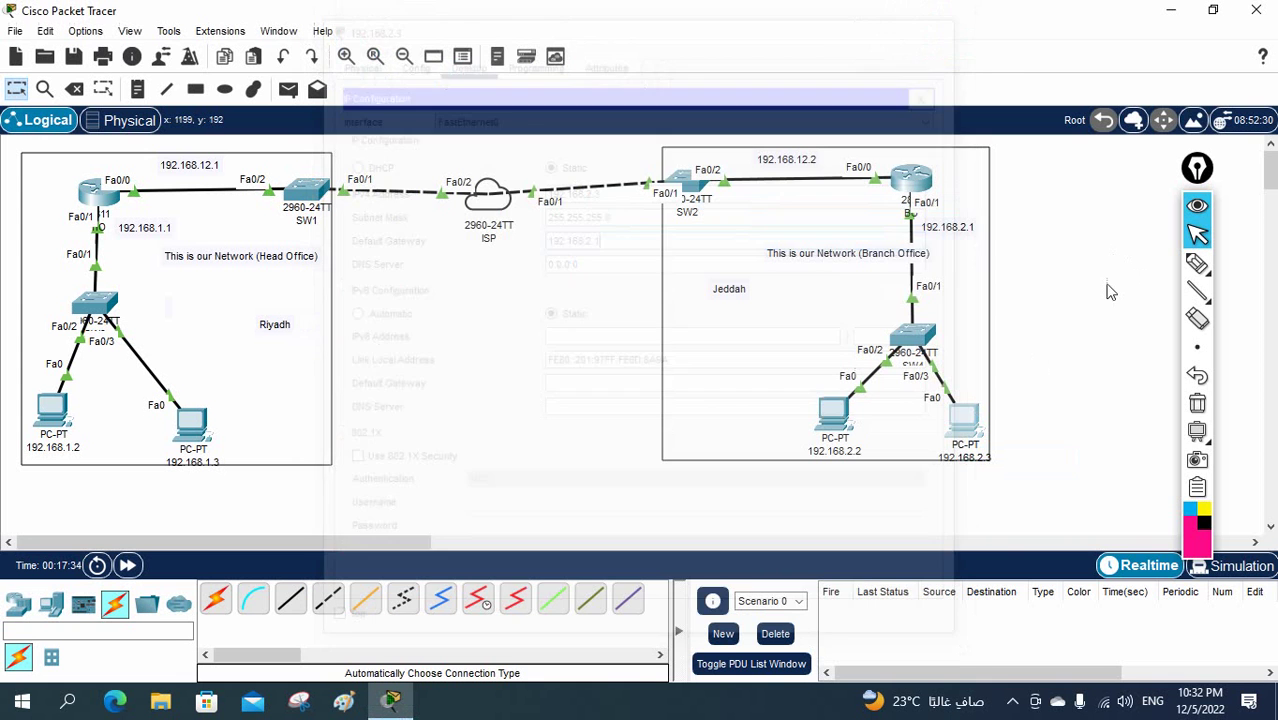
Test the link between the offices by pinging 192.168.2.2 from the command prompt of the head office PC 192.168.1.2
left_click(52, 410)
left_click(748, 135)
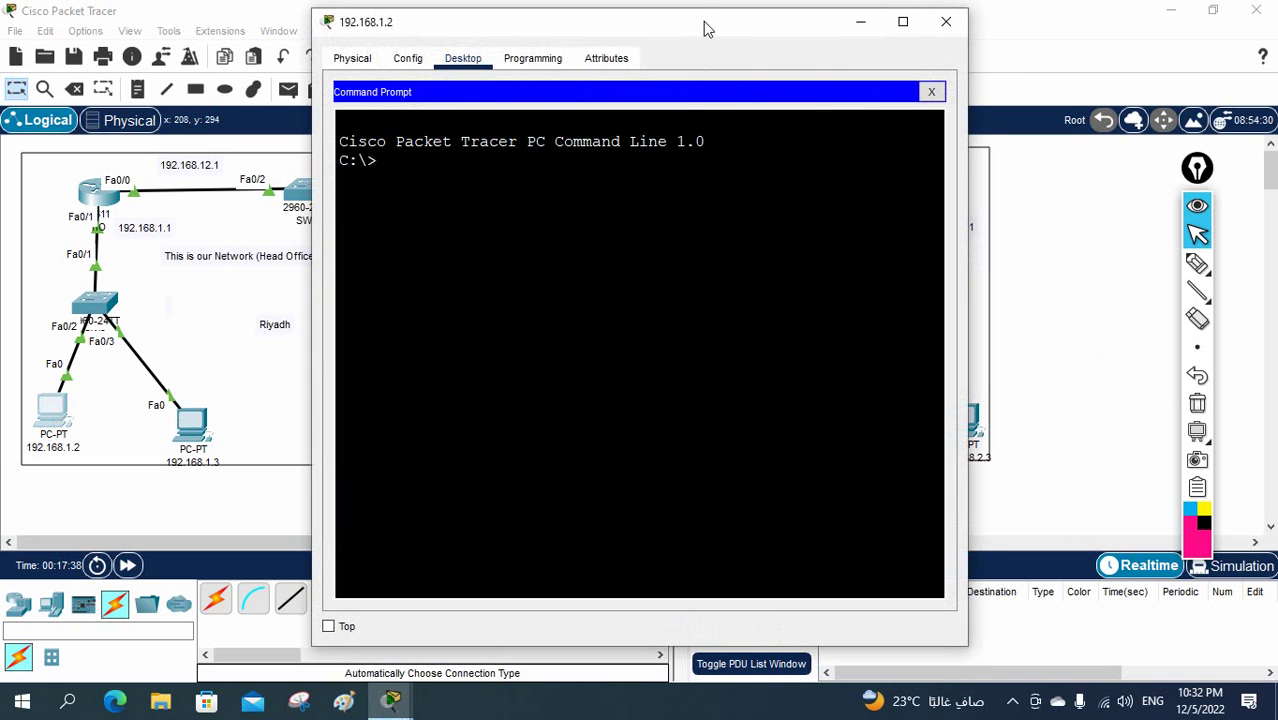
left_click_drag(703, 21, 535, 297)
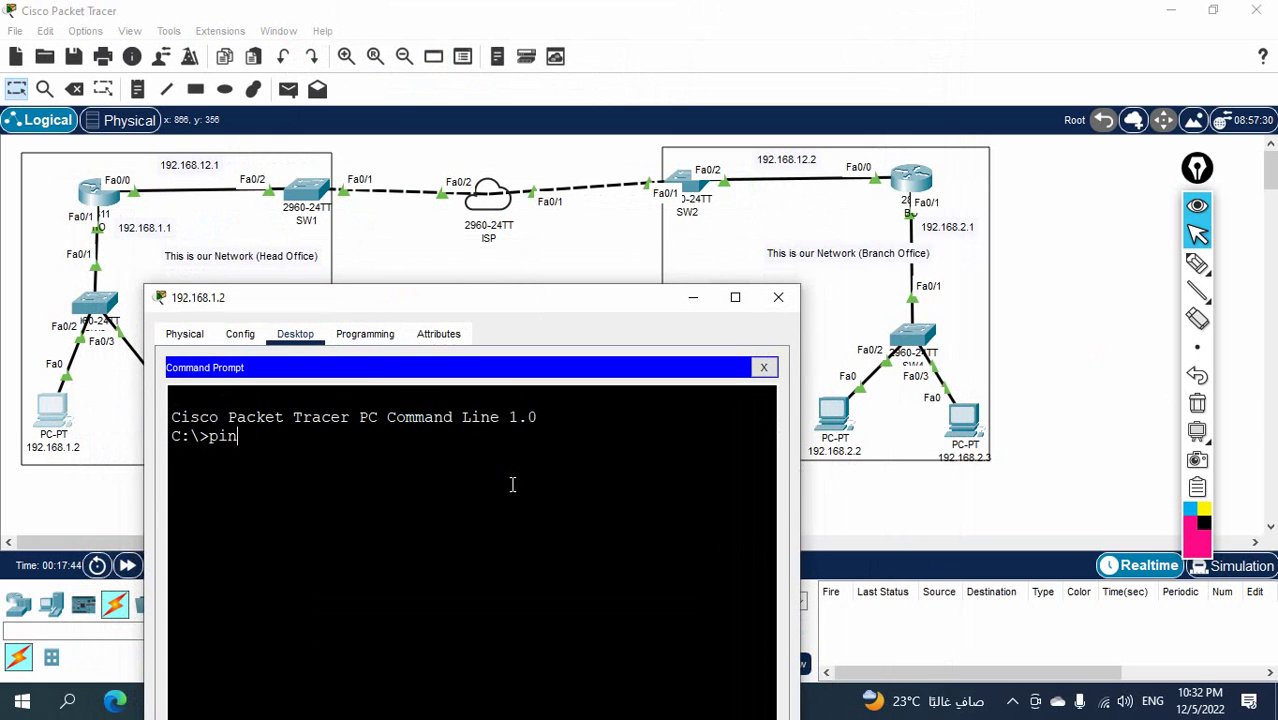
type("192.168.2.2")
key("Return")
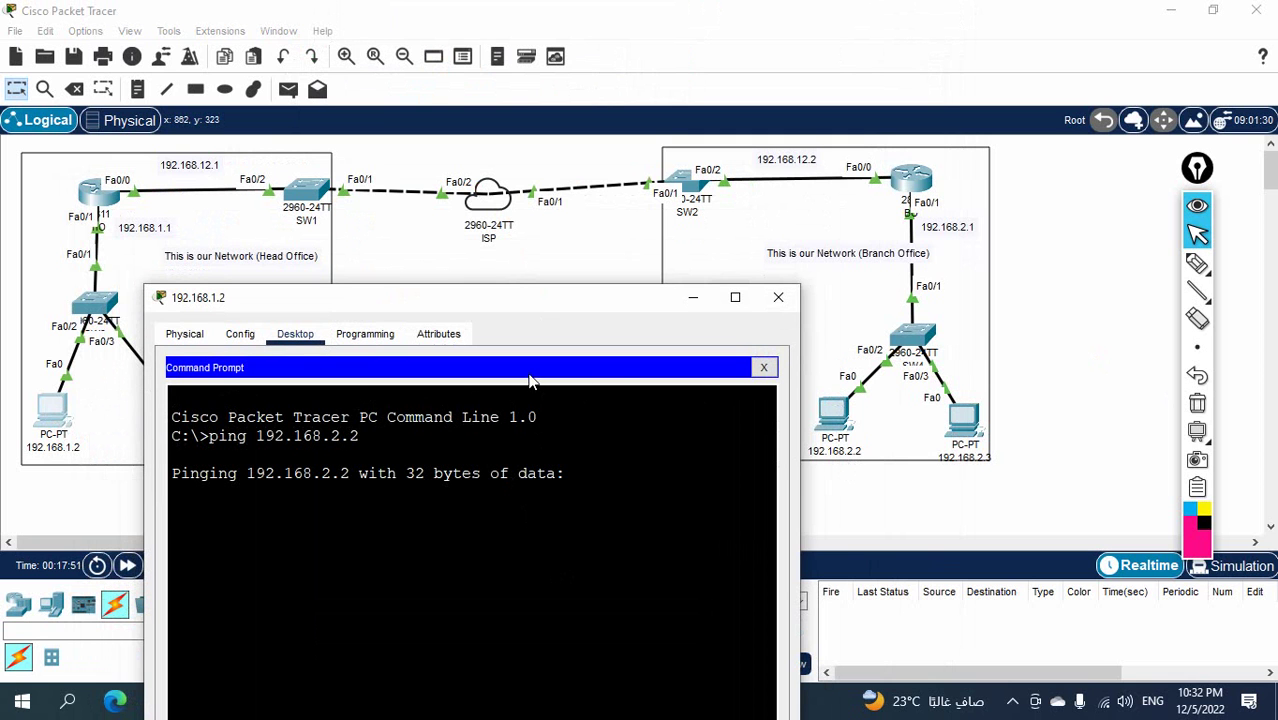
left_click_drag(509, 306, 491, 266)
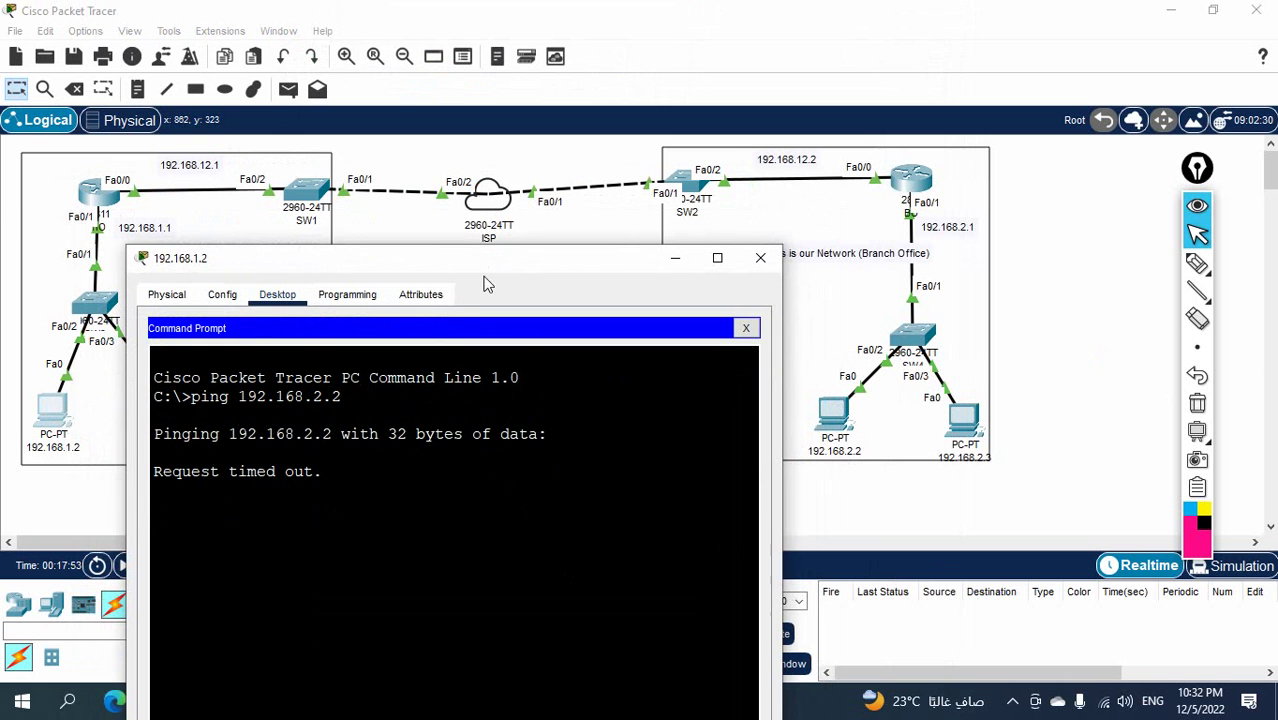
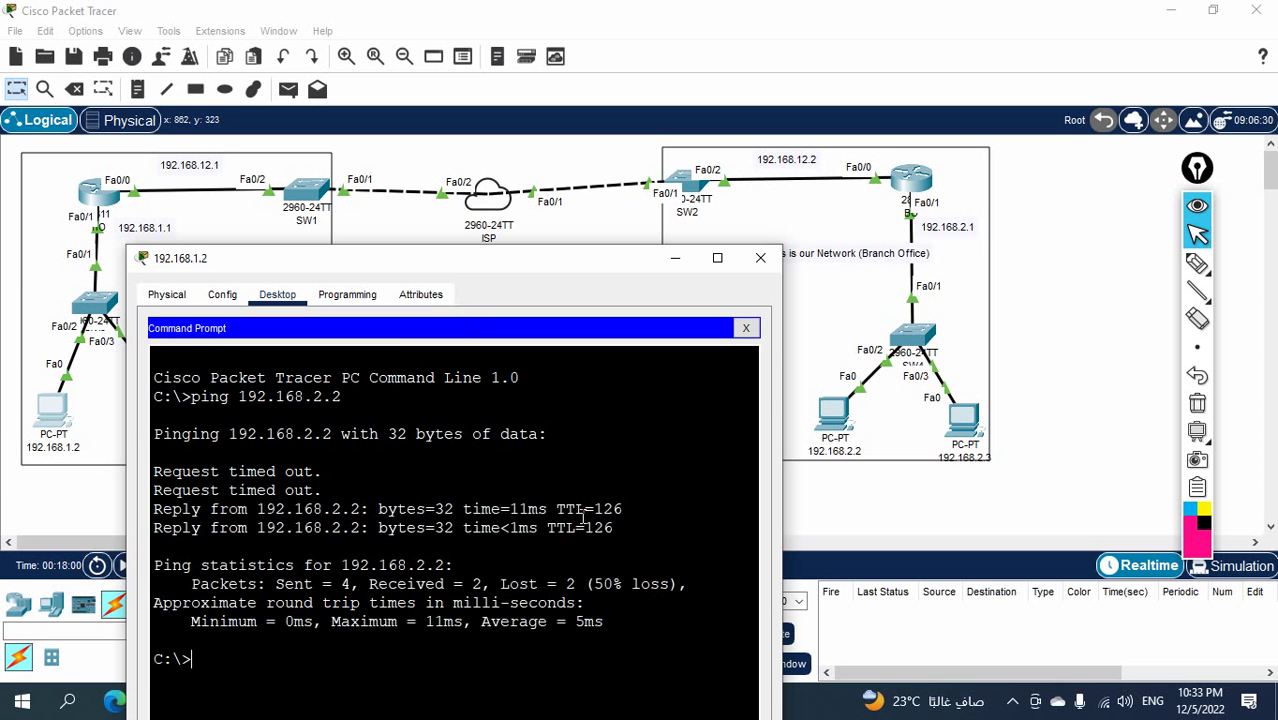
Repeat the ping to 192.168.2.2 from the head office PC, check the replies and close its window
key("Up")
key("Return")
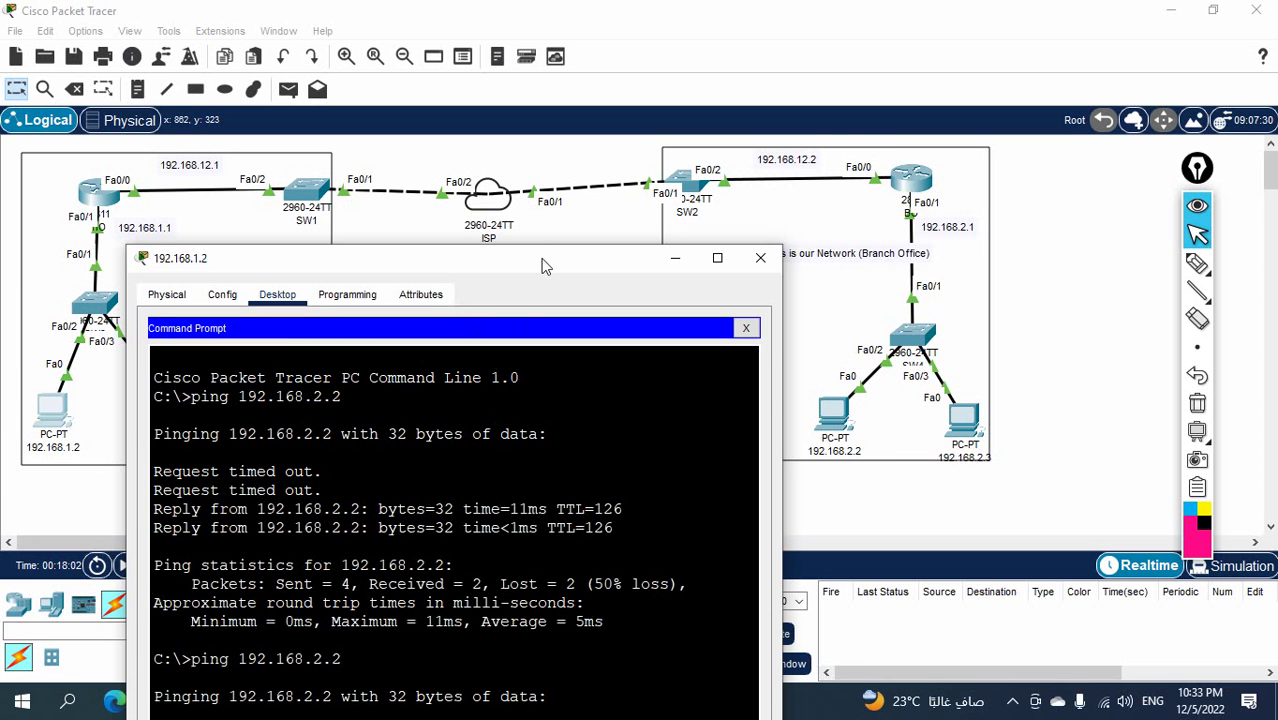
left_click_drag(545, 265, 610, 96)
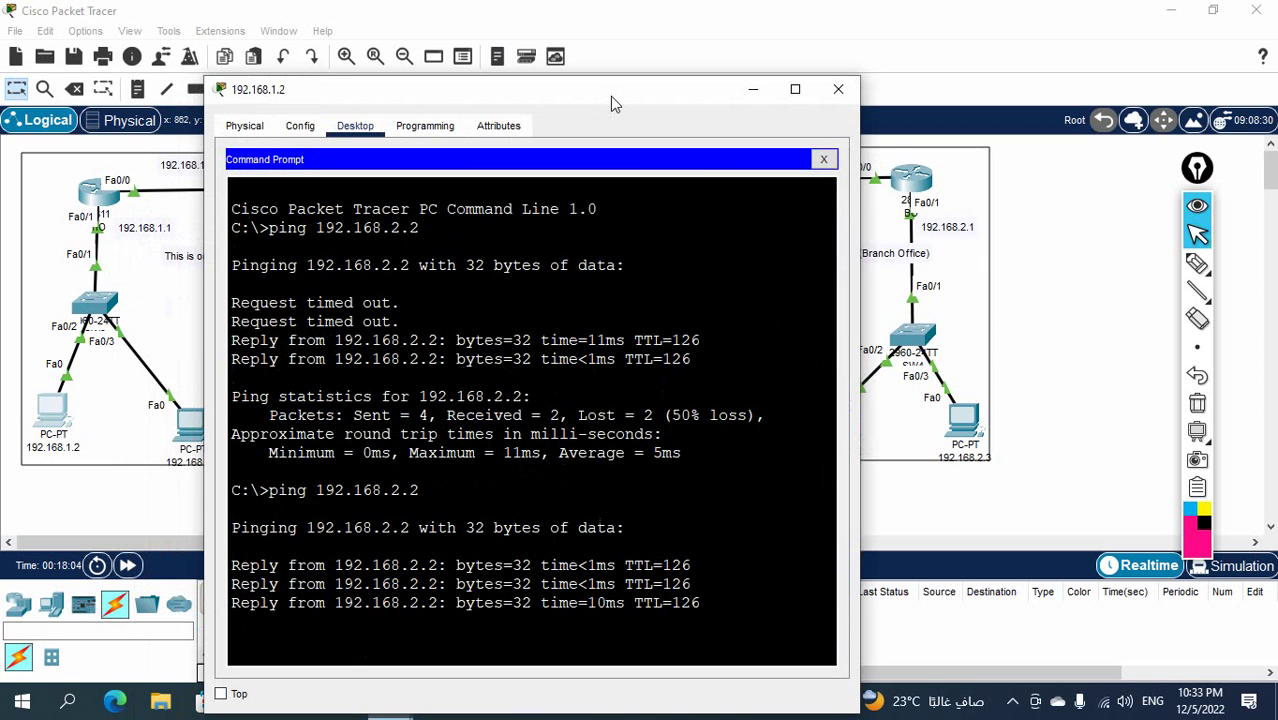
left_click(838, 89)
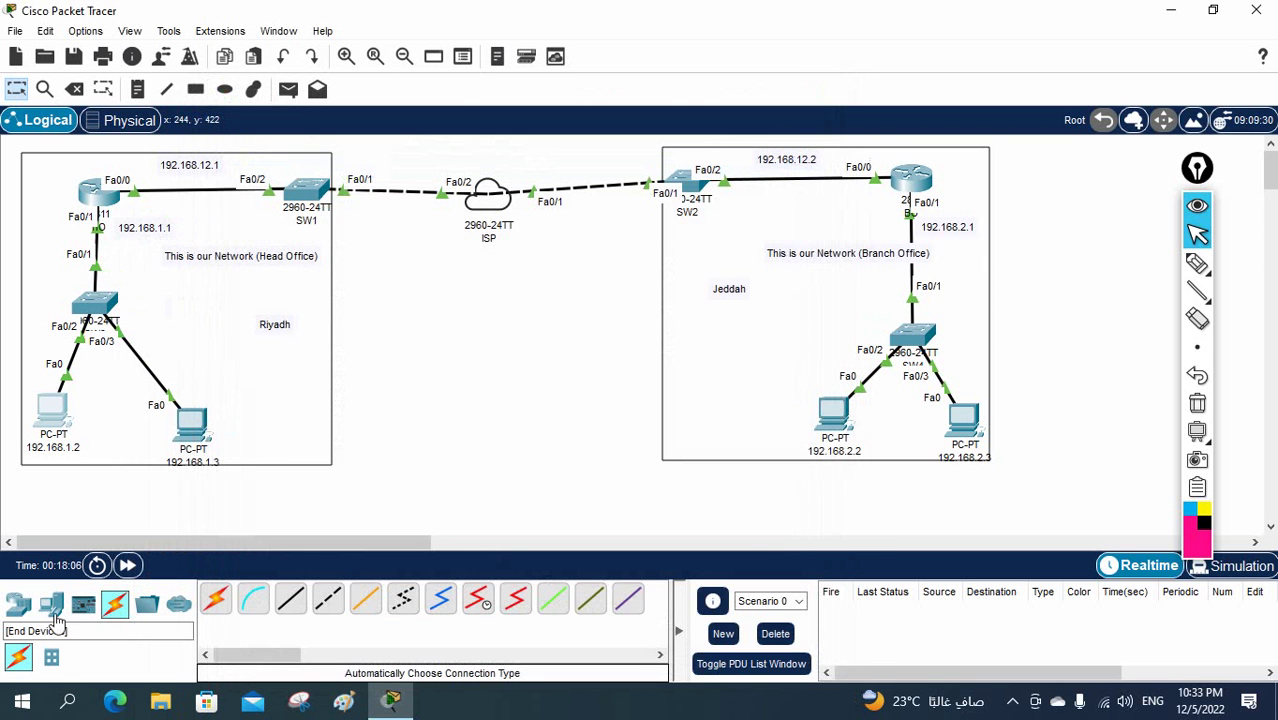
Place a server below the Riyadh label in the head office network and connect it to the LAN switch with an automatically chosen cable
left_click(51, 606)
left_click(290, 598)
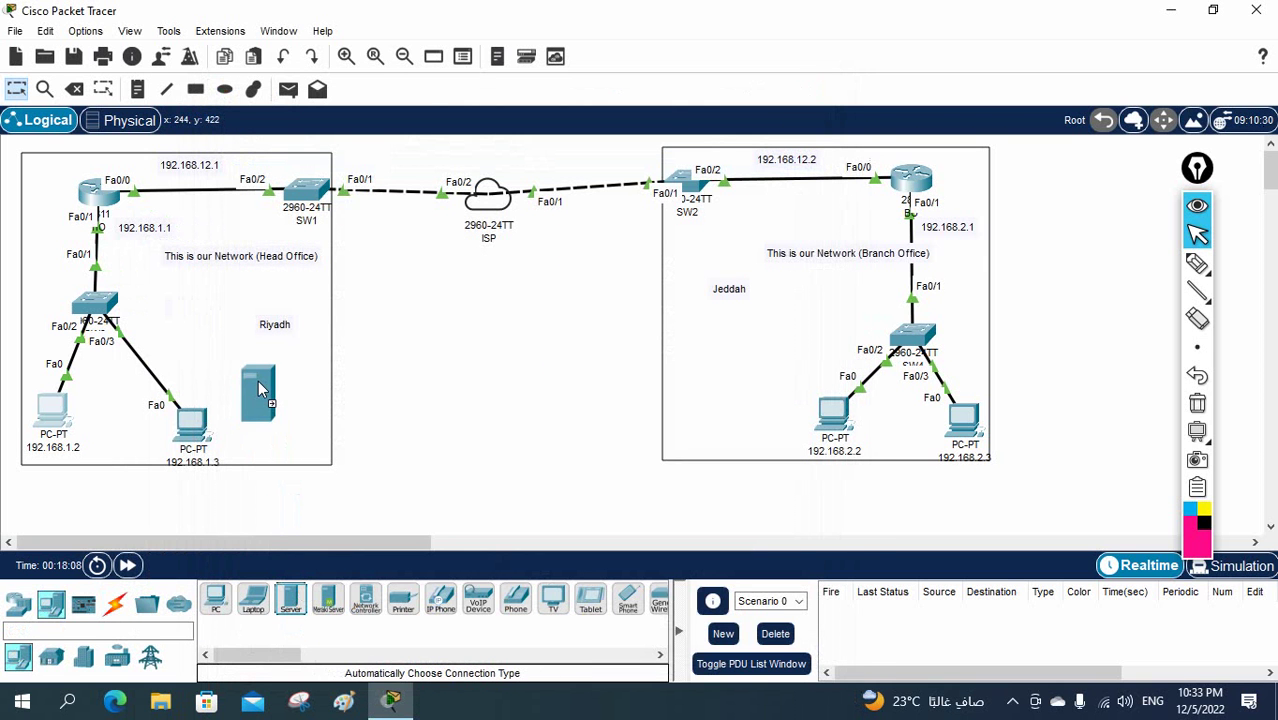
left_click(258, 382)
left_click(115, 604)
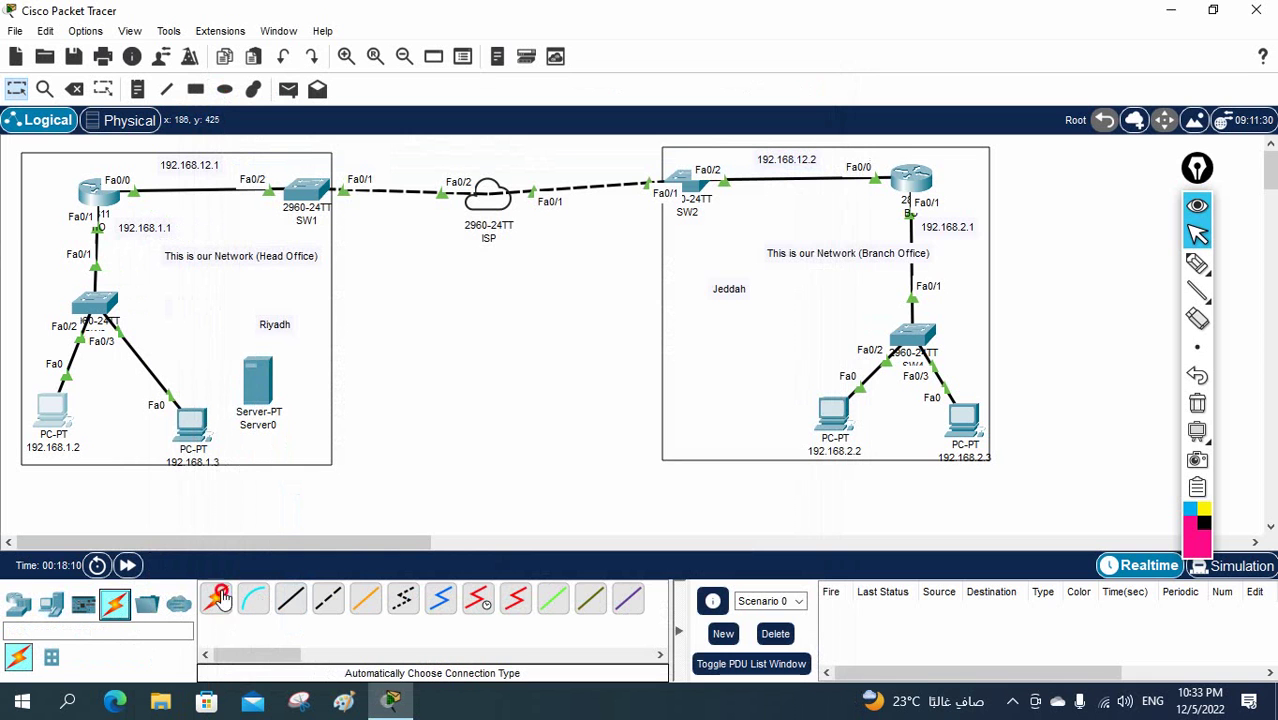
left_click(221, 598)
left_click(258, 384)
left_click(100, 306)
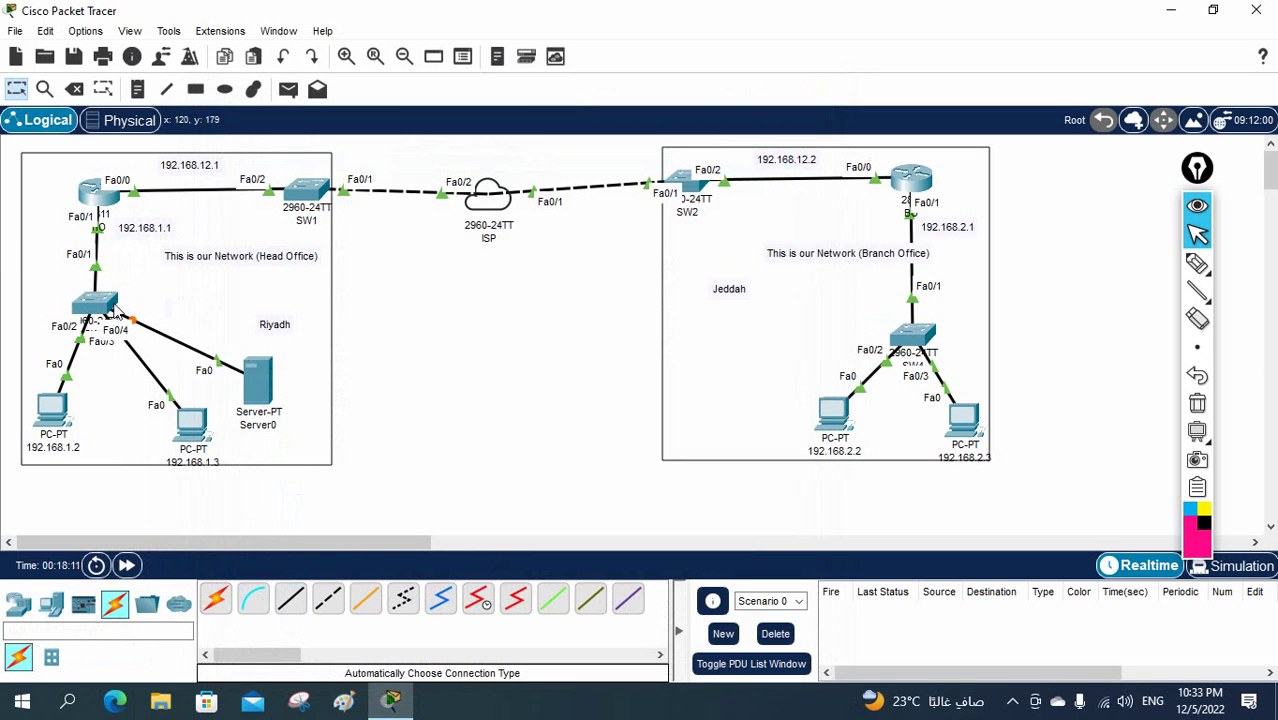
Rename Server0 in the head office network as 192.168.1.4 and copy that address
left_click(249, 424)
type("192.168.1.4")
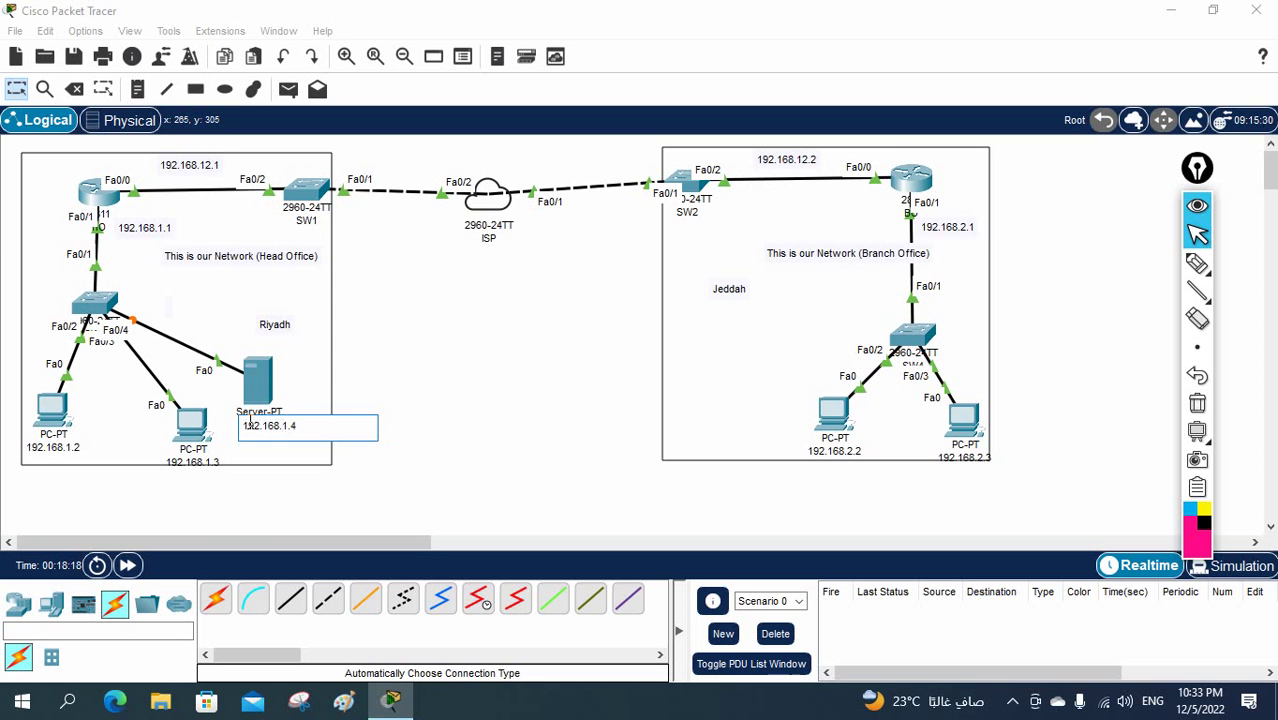
left_click_drag(308, 425, 242, 430)
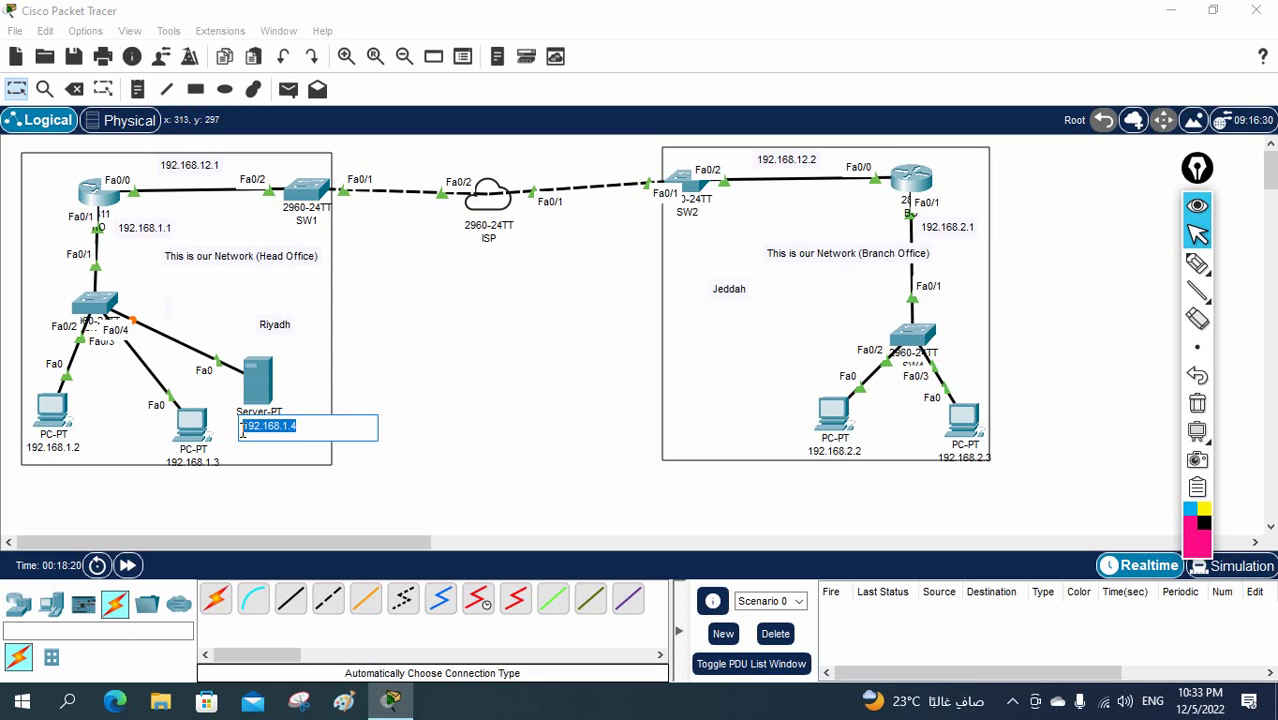
Give the server static IPv4 address 192.168.1.4, mask 255.255.255.0, default gateway 192.168.1.1 and DNS server 192.168.1.4, and close its IP configuration
left_click(262, 378)
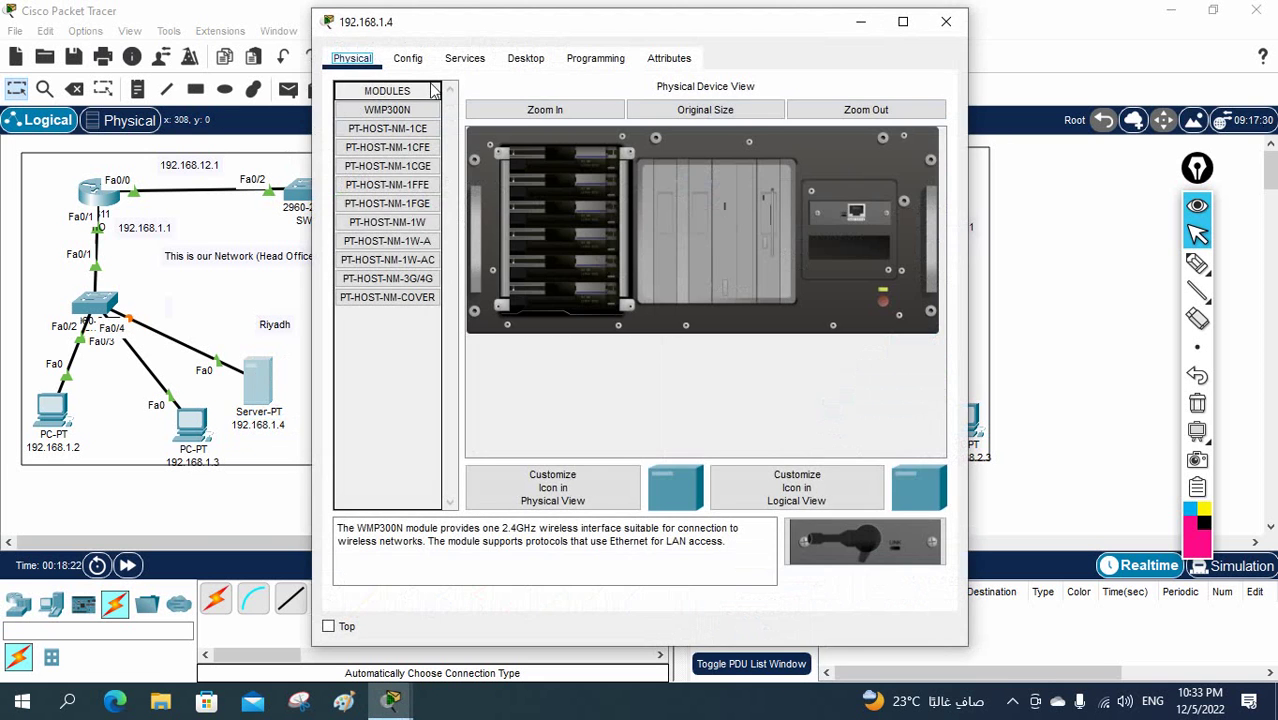
left_click(522, 59)
left_click(425, 115)
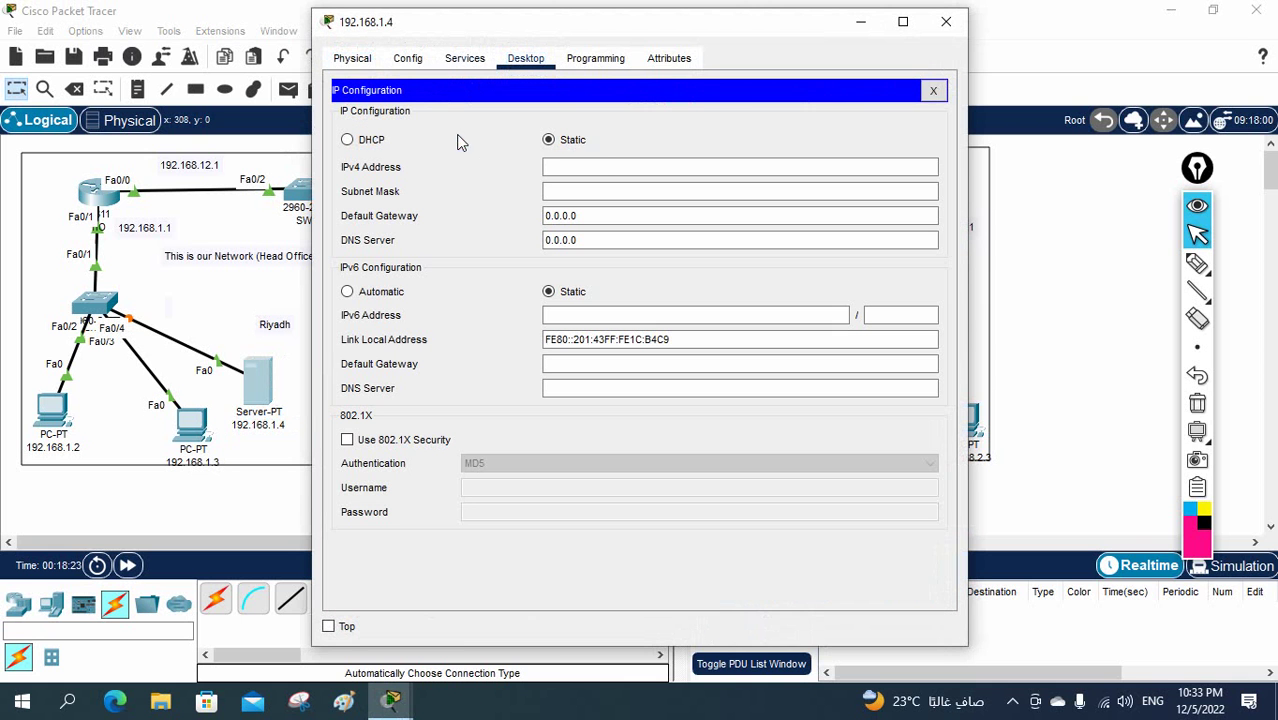
left_click(598, 165)
type("192.168.1.4")
key("Tab")
left_click(503, 205)
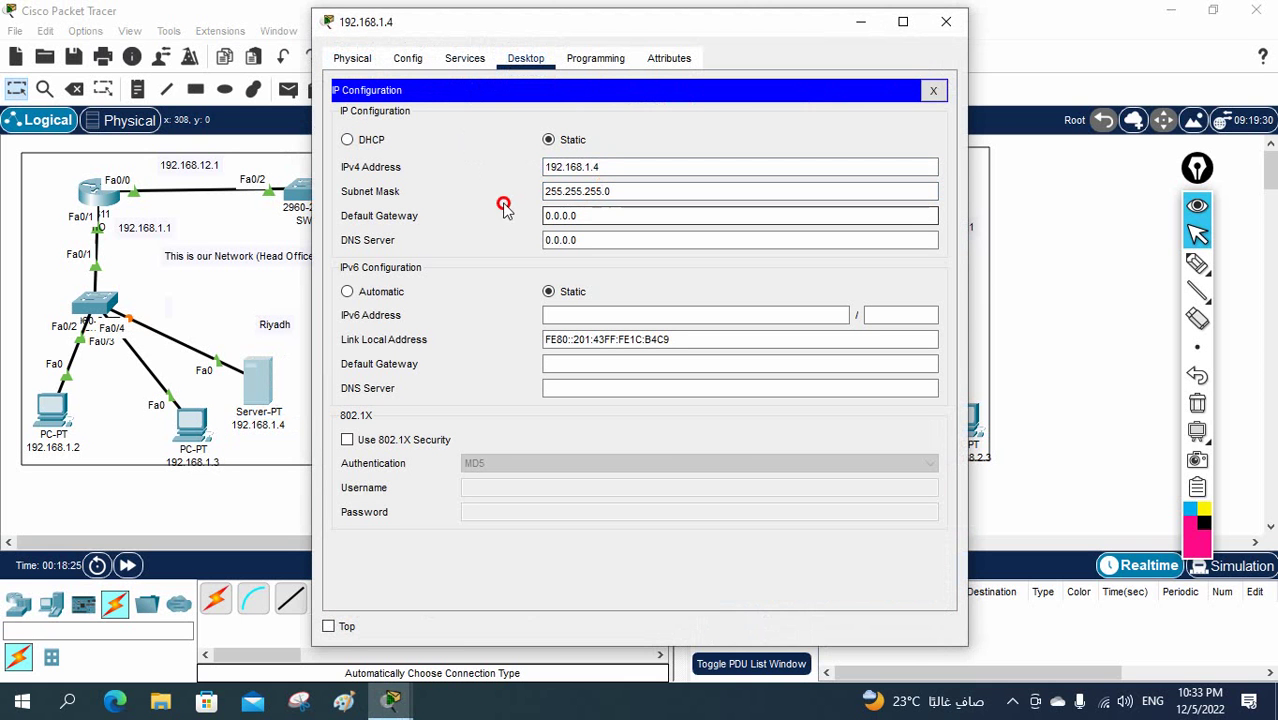
left_click(479, 214)
type("192.168.1.4")
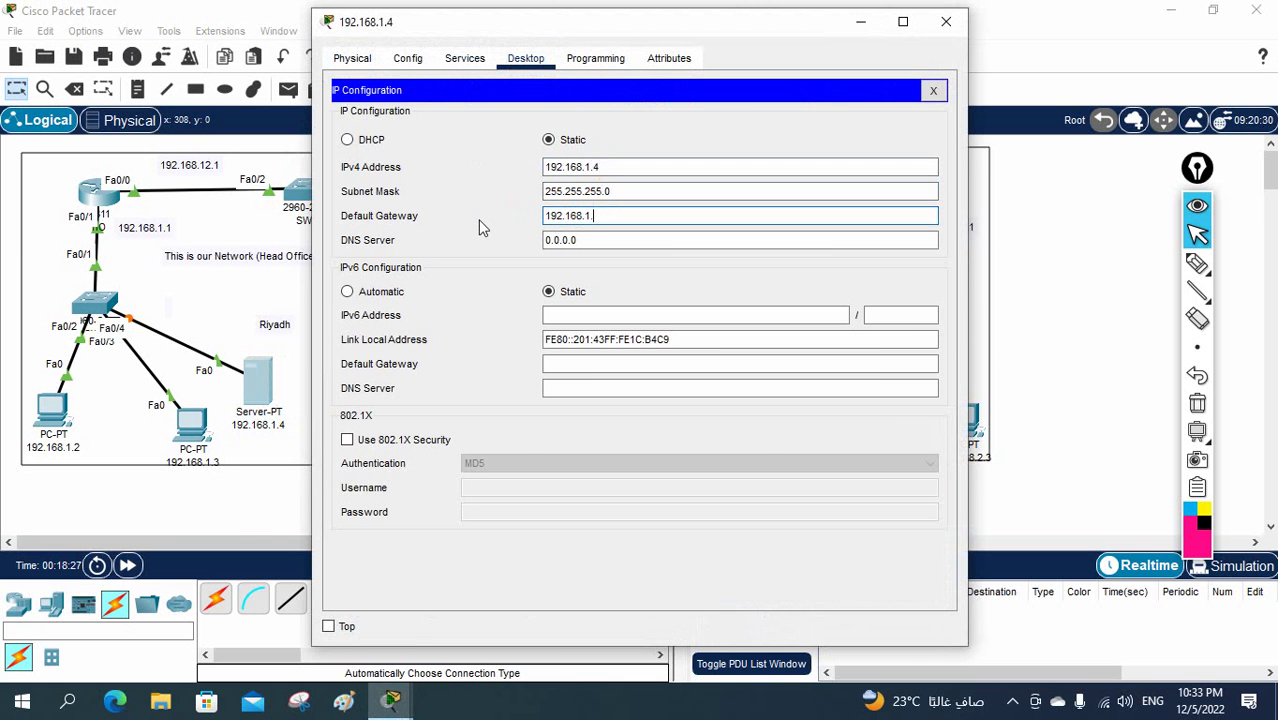
left_click_drag(716, 241, 485, 234)
type("192.168.1.4")
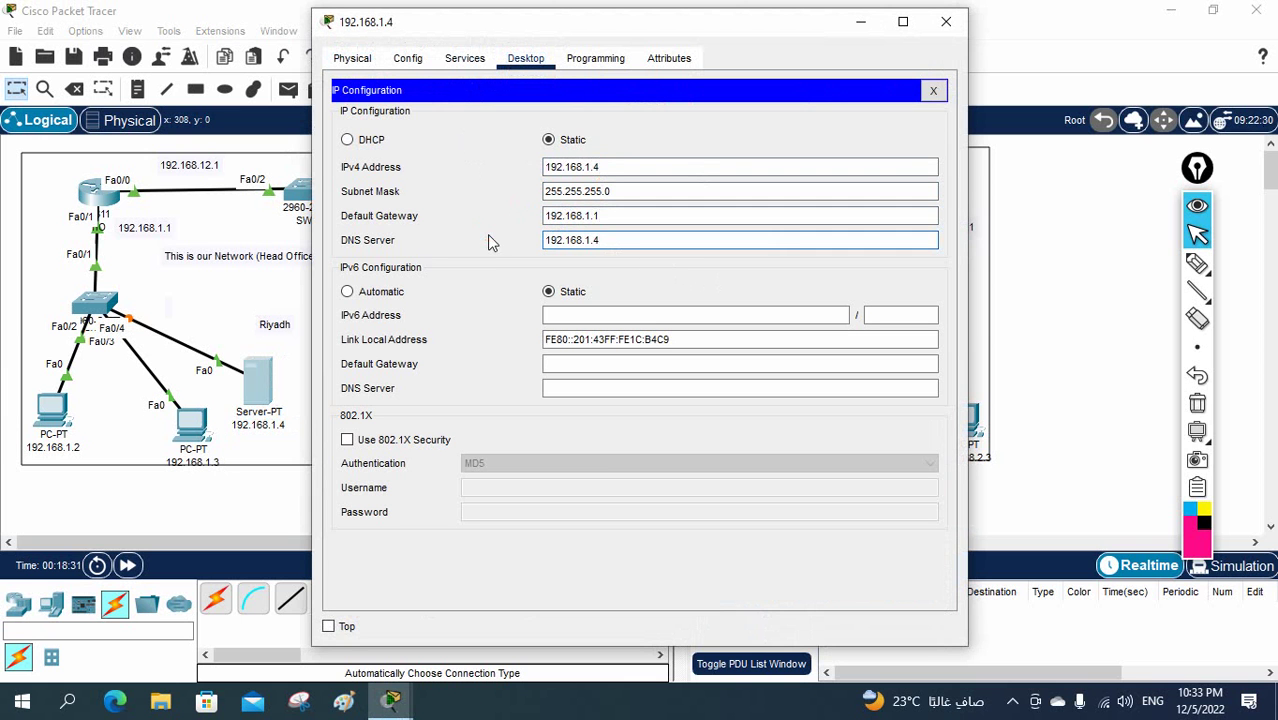
left_click(933, 90)
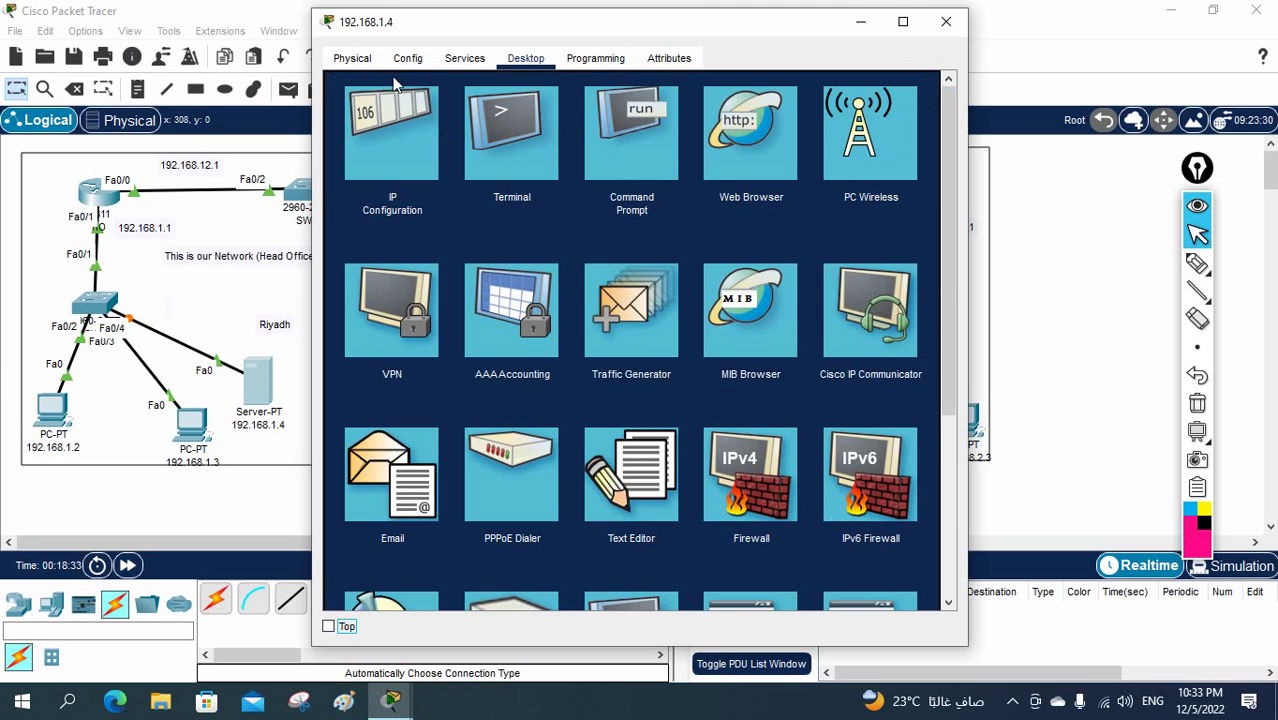
Add a DNS A record on the head office server mapping google.com to 192.168.1.4, and close the server window
left_click(472, 60)
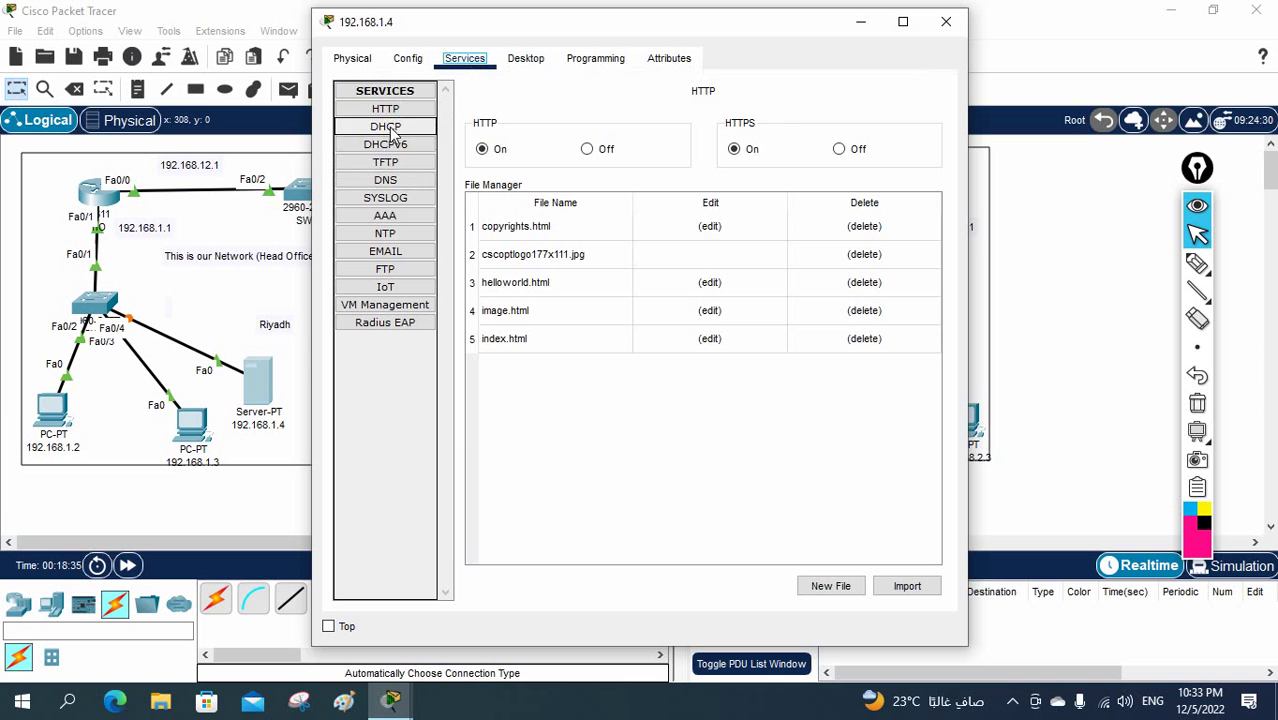
left_click(385, 180)
left_click(622, 177)
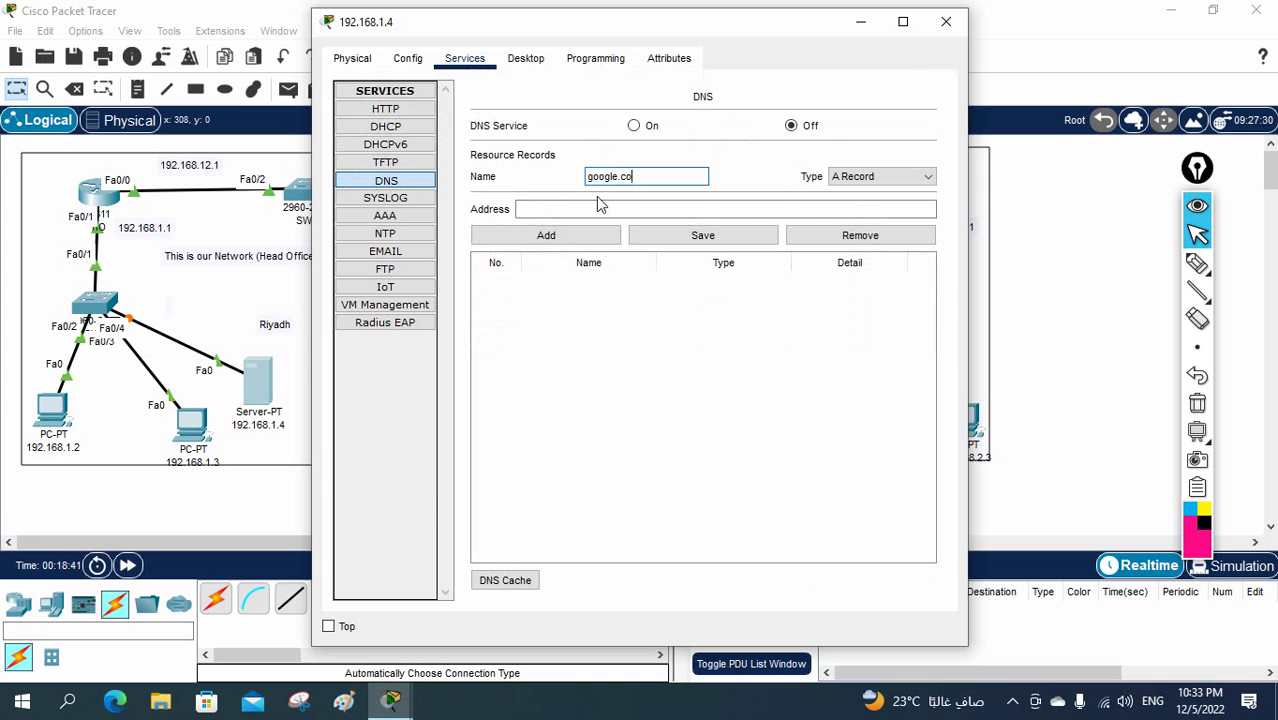
key("Tab")
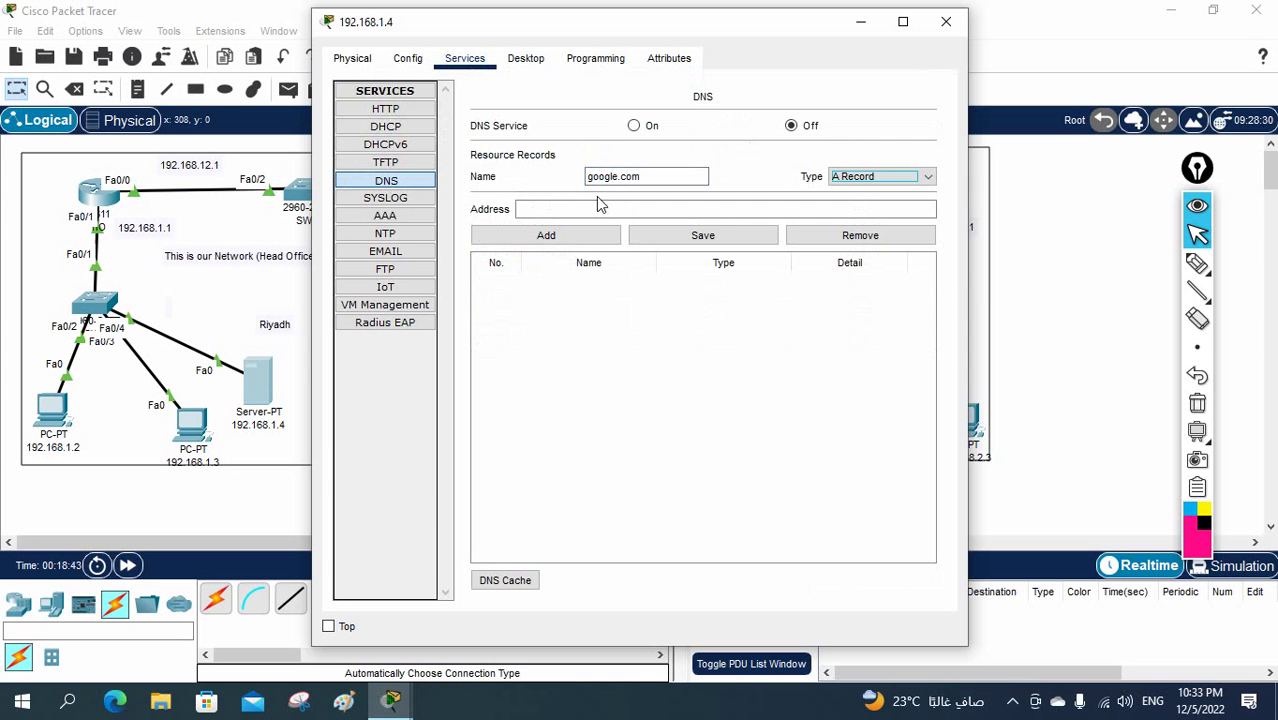
key("Tab")
type("192.168.1.4")
left_click(550, 236)
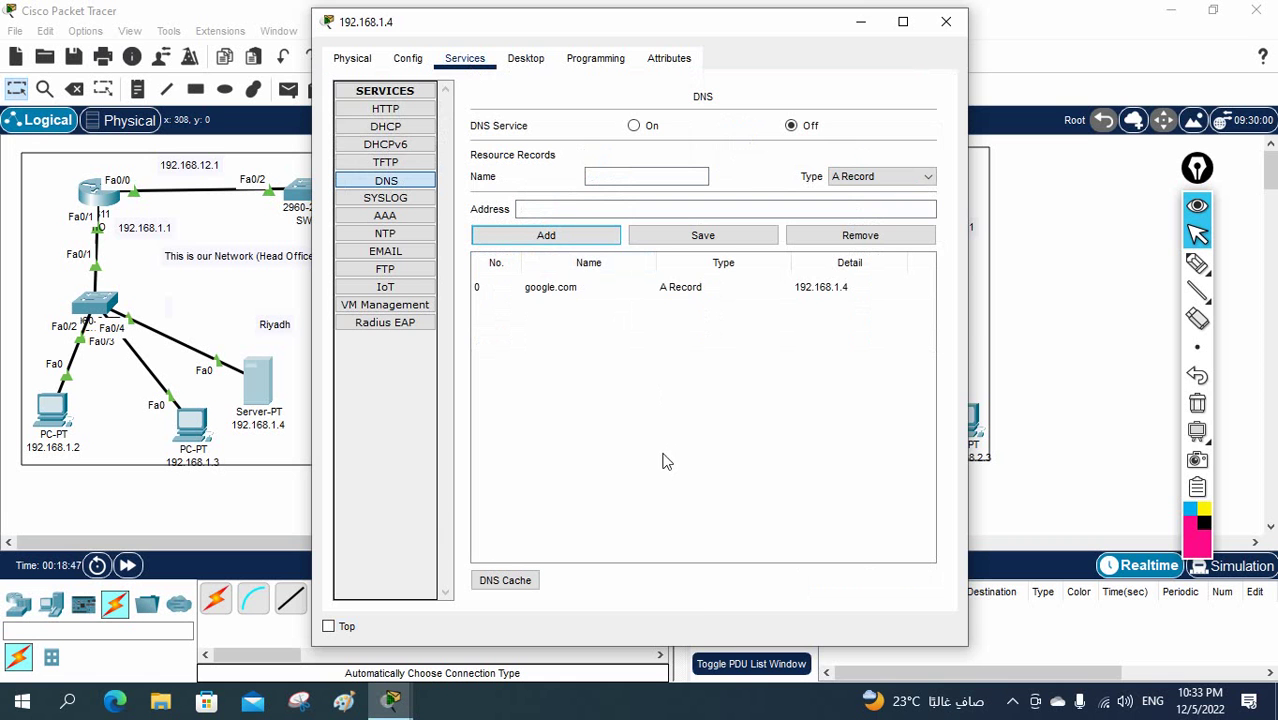
left_click(946, 21)
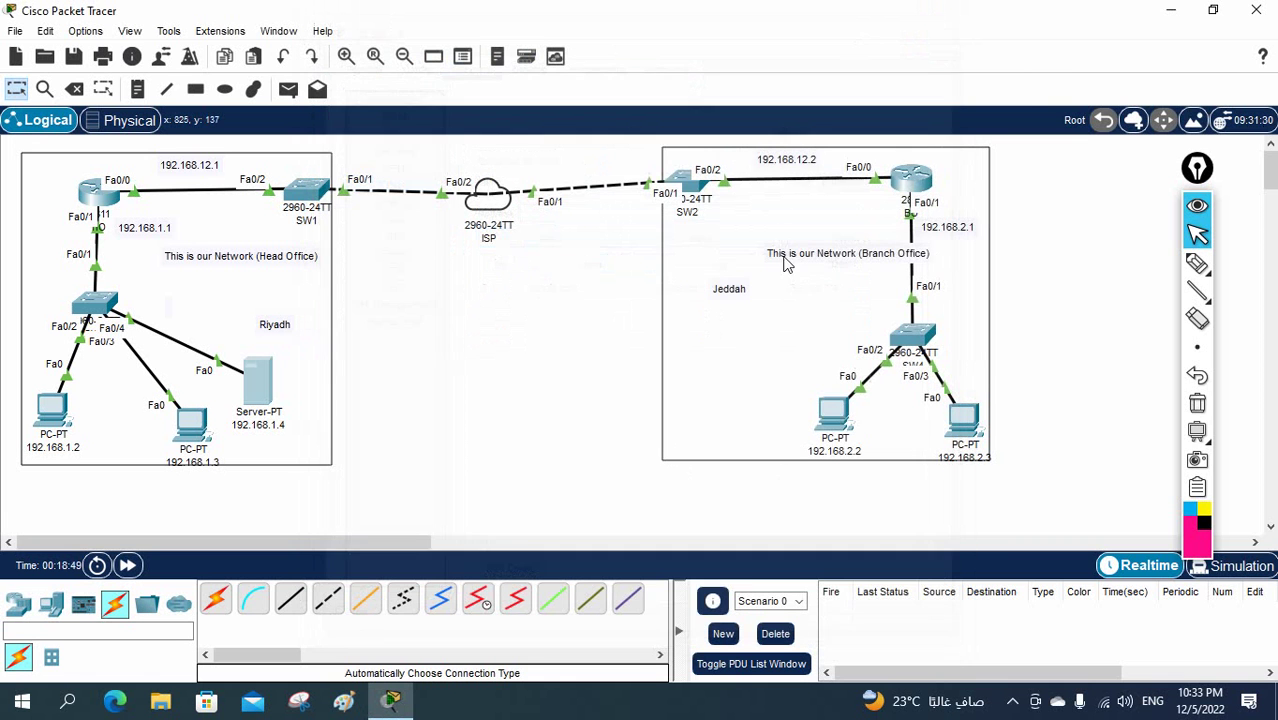
Set the DNS server of branch PC 192.168.2.2 to 192.168.1.4 and close its window
left_click(834, 414)
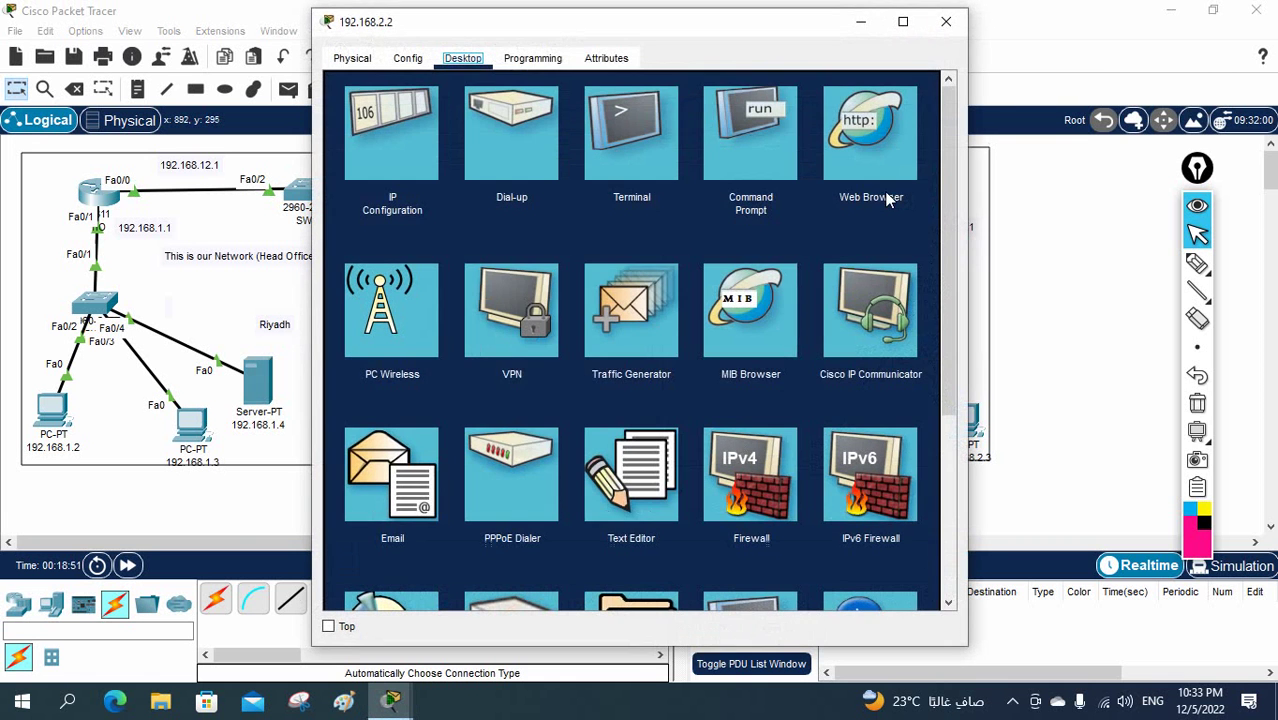
left_click(414, 129)
key("Tab")
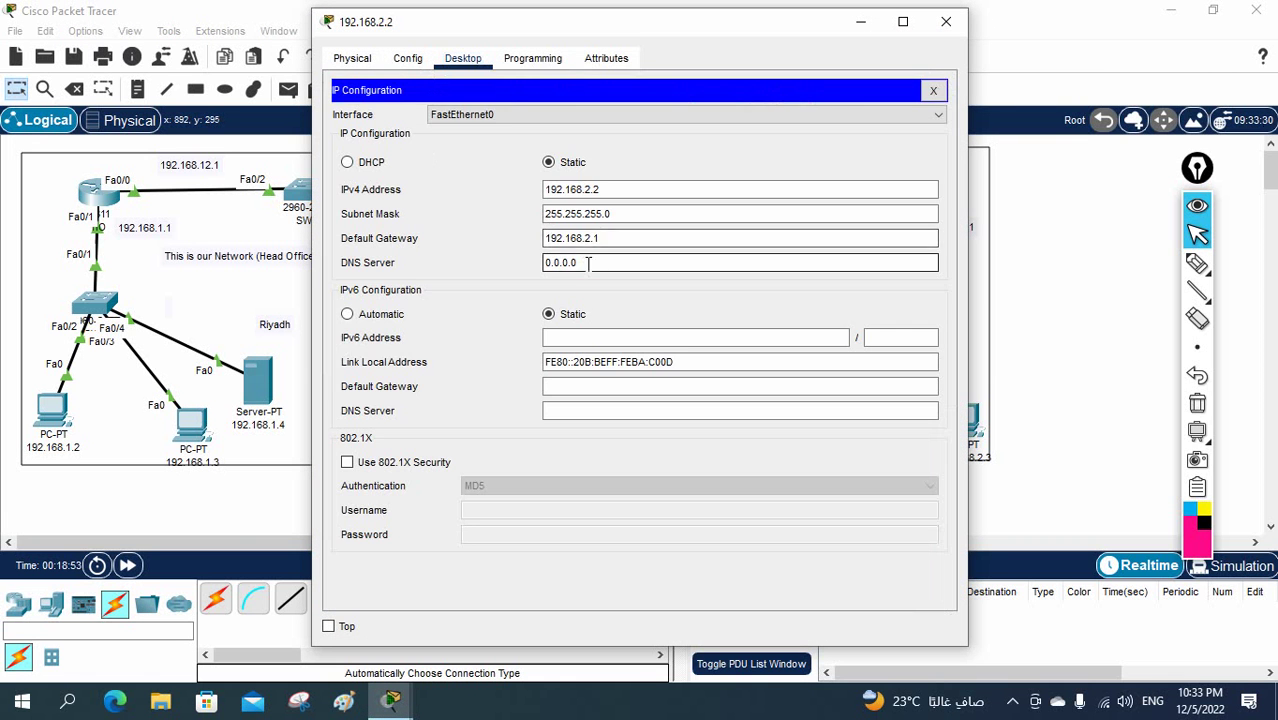
type("192.168.1.4")
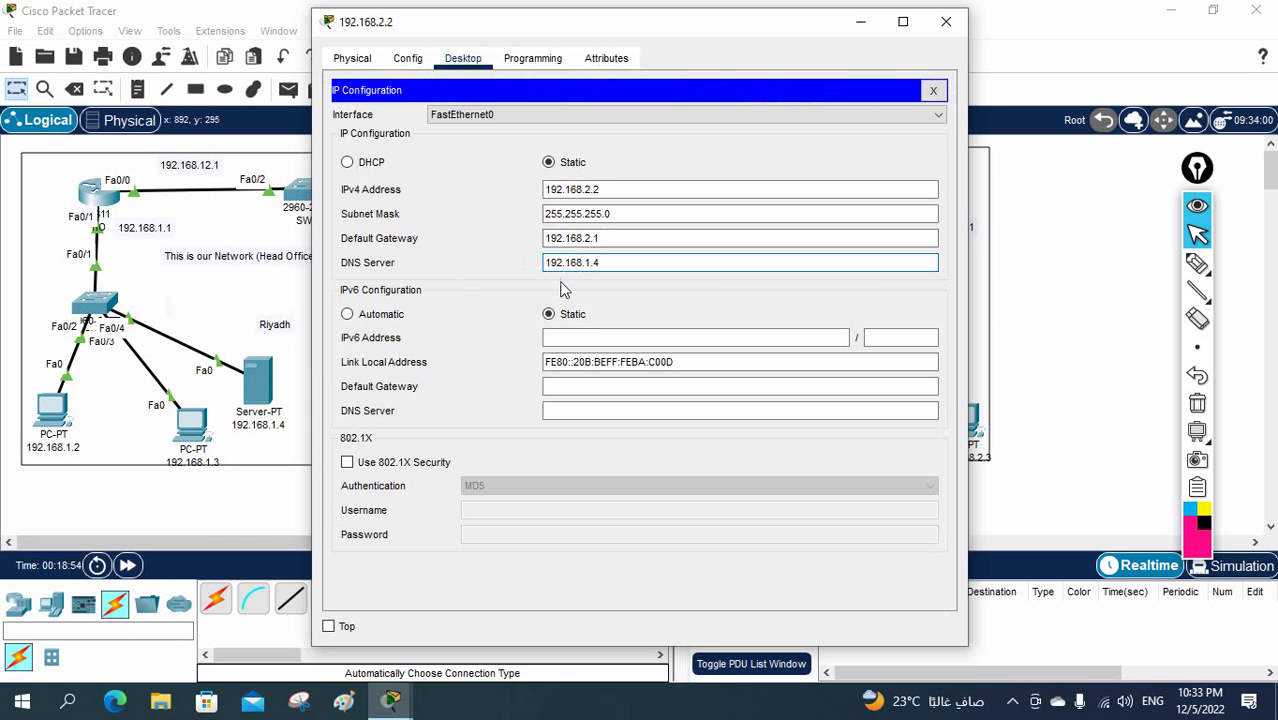
left_click(933, 90)
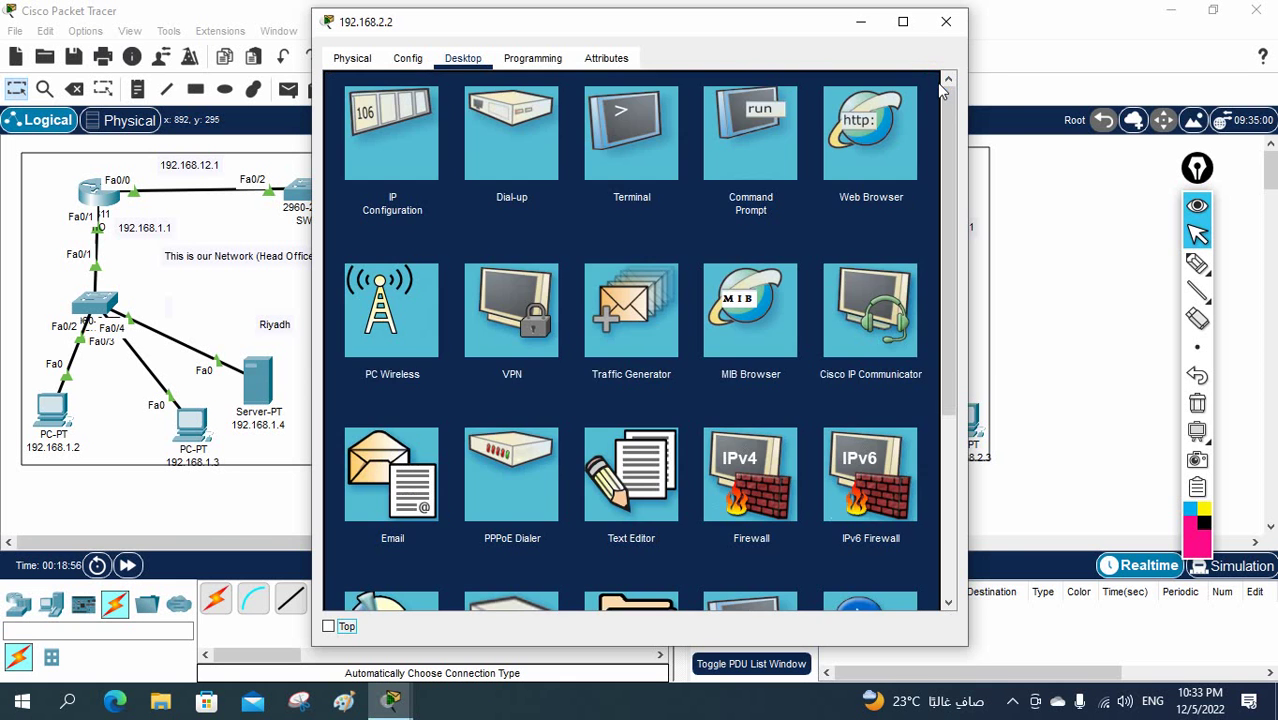
left_click(945, 21)
Open the web browser on head office PC 192.168.1.3, ready for entering a URL
left_click(192, 424)
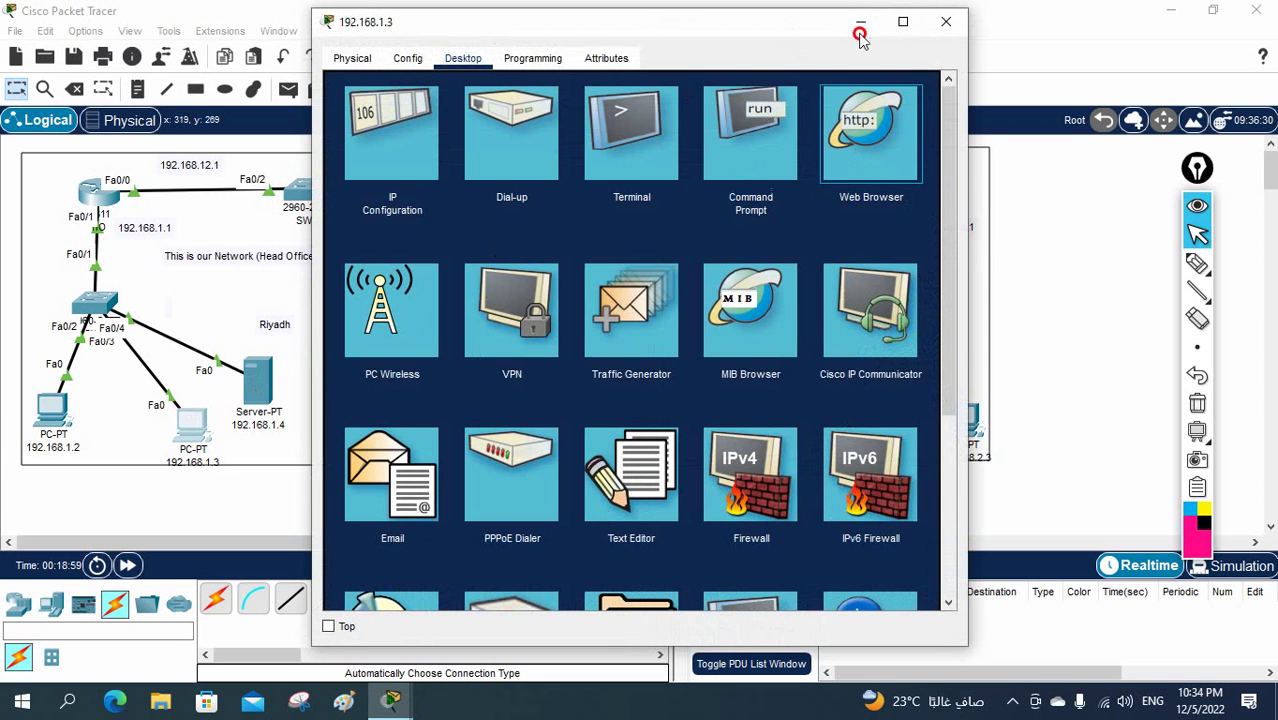
left_click_drag(430, 21, 636, 31)
left_click(1076, 143)
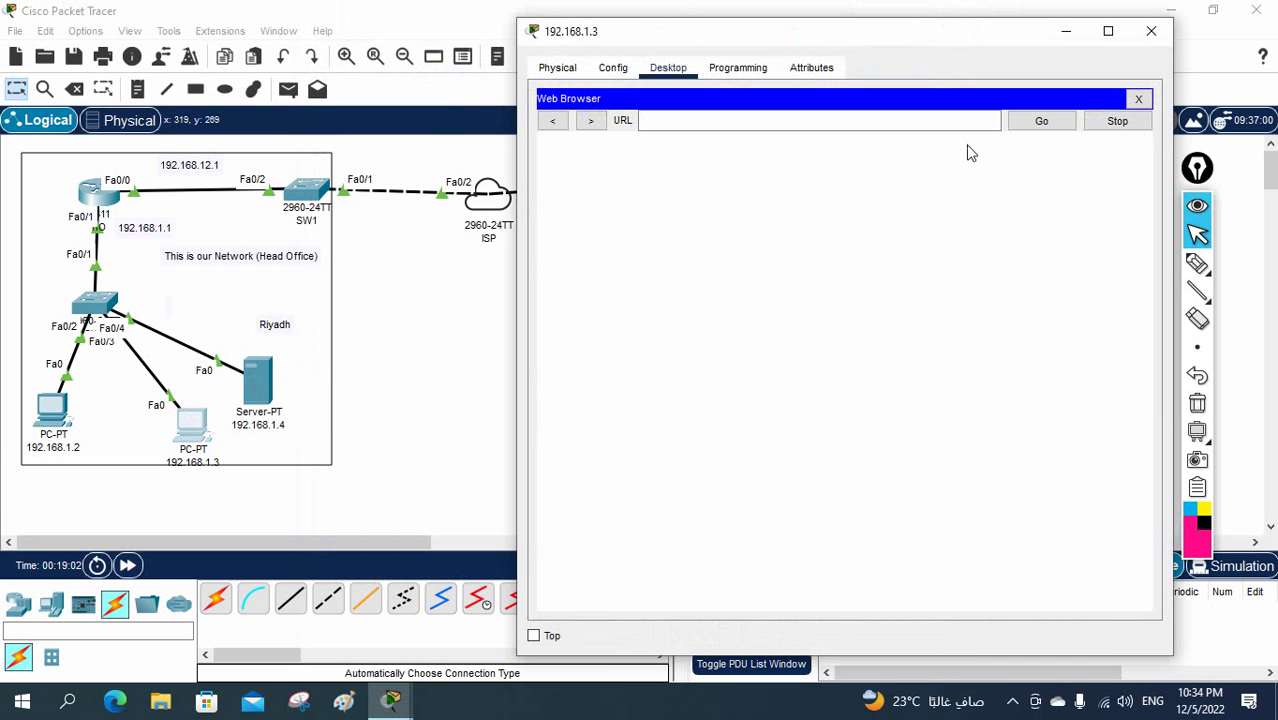
left_click(779, 123)
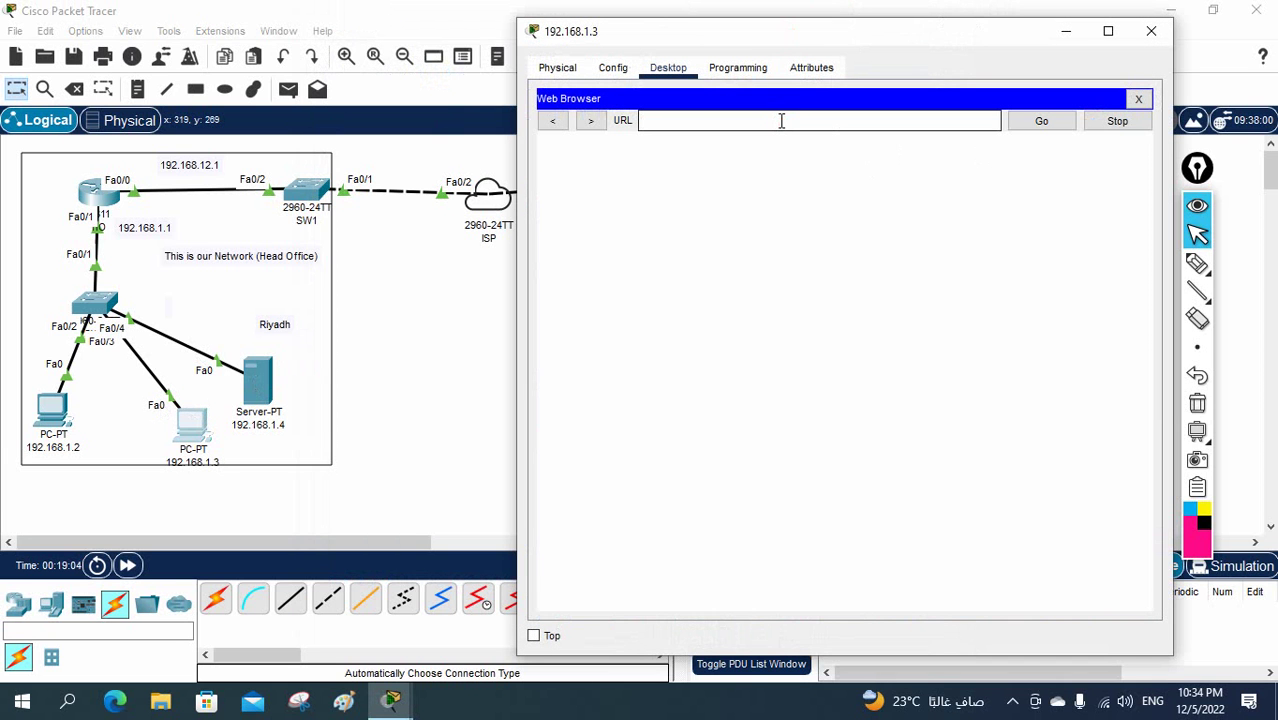
Turn on the DNS service on the head office server 192.168.1.4 and close its window
left_click(258, 372)
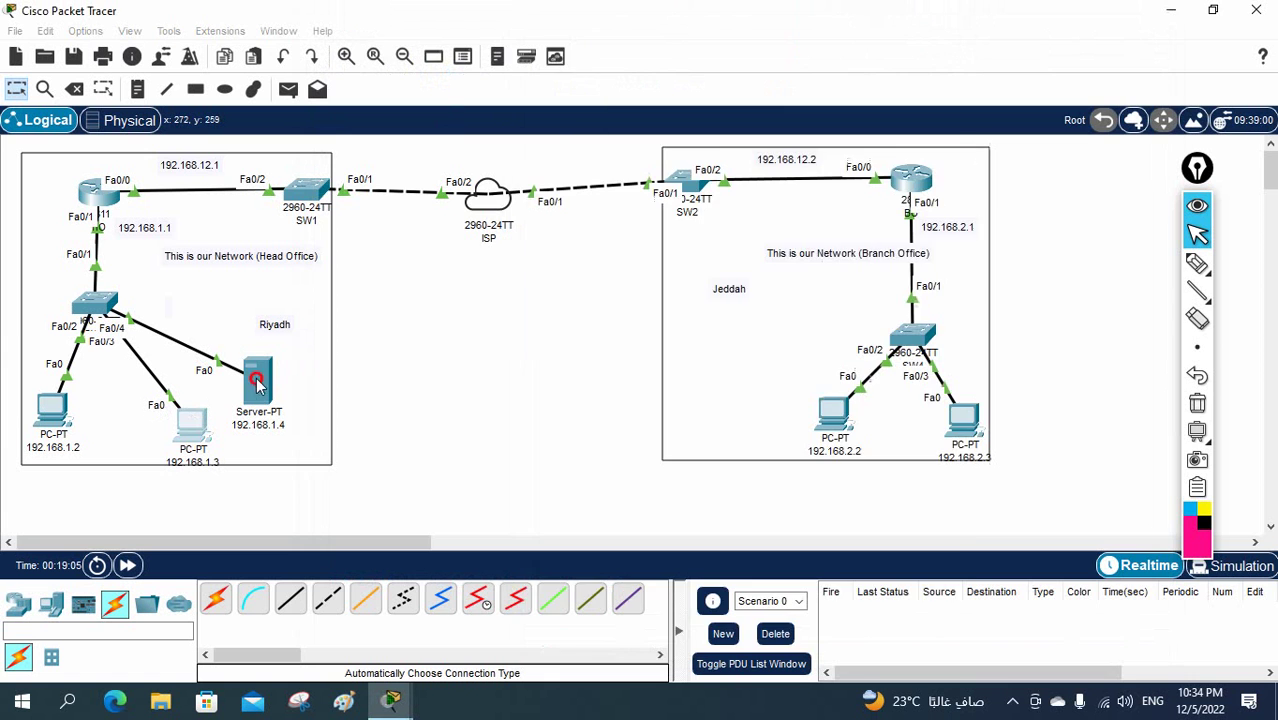
left_click(271, 396)
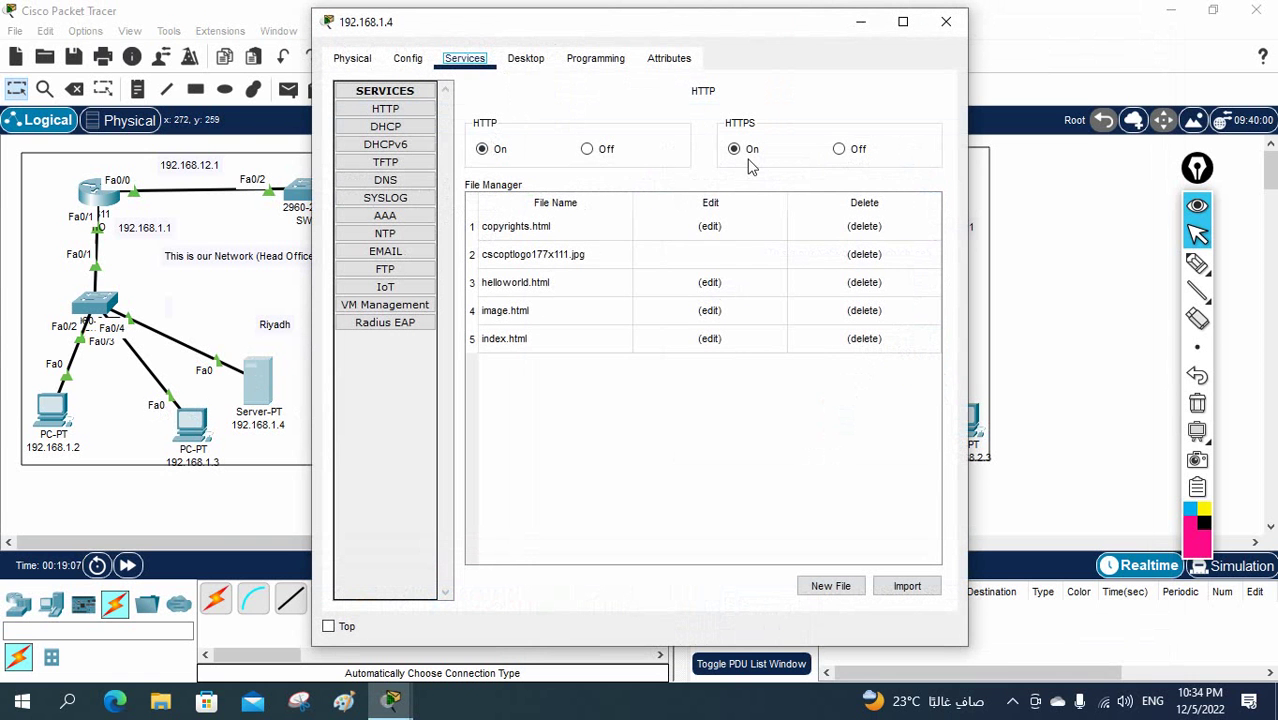
left_click(395, 181)
left_click(645, 127)
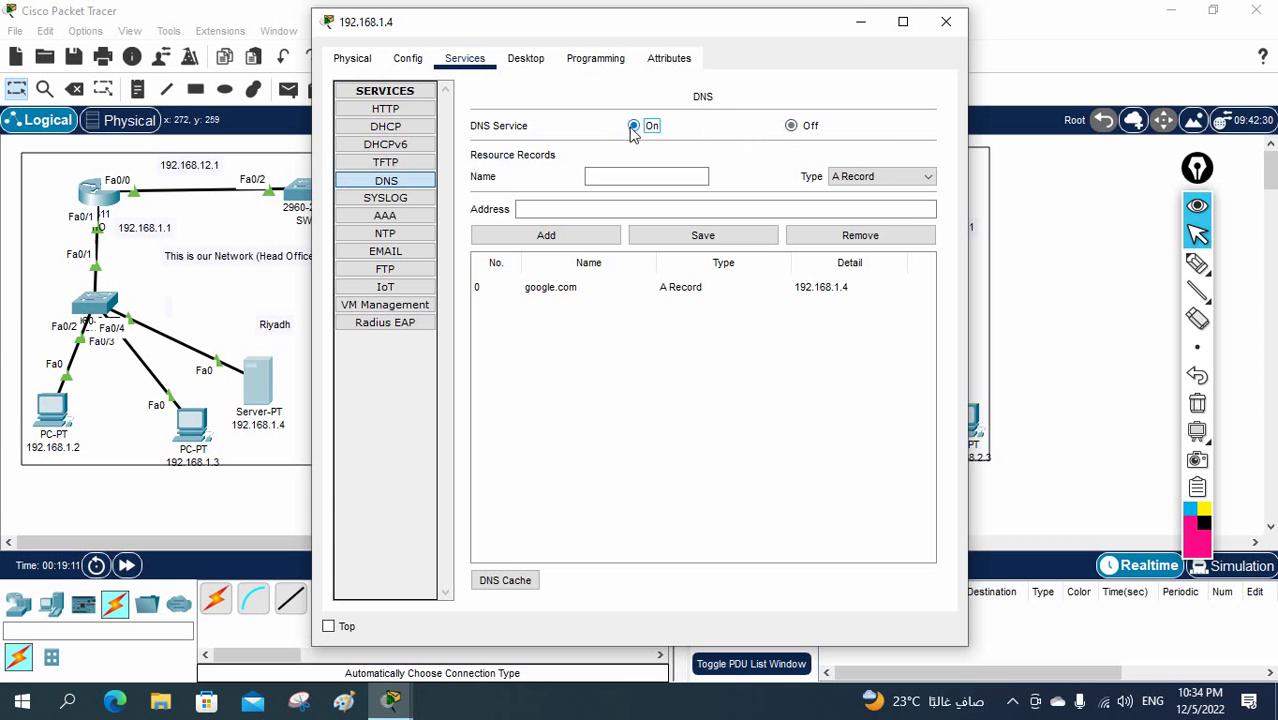
left_click(946, 21)
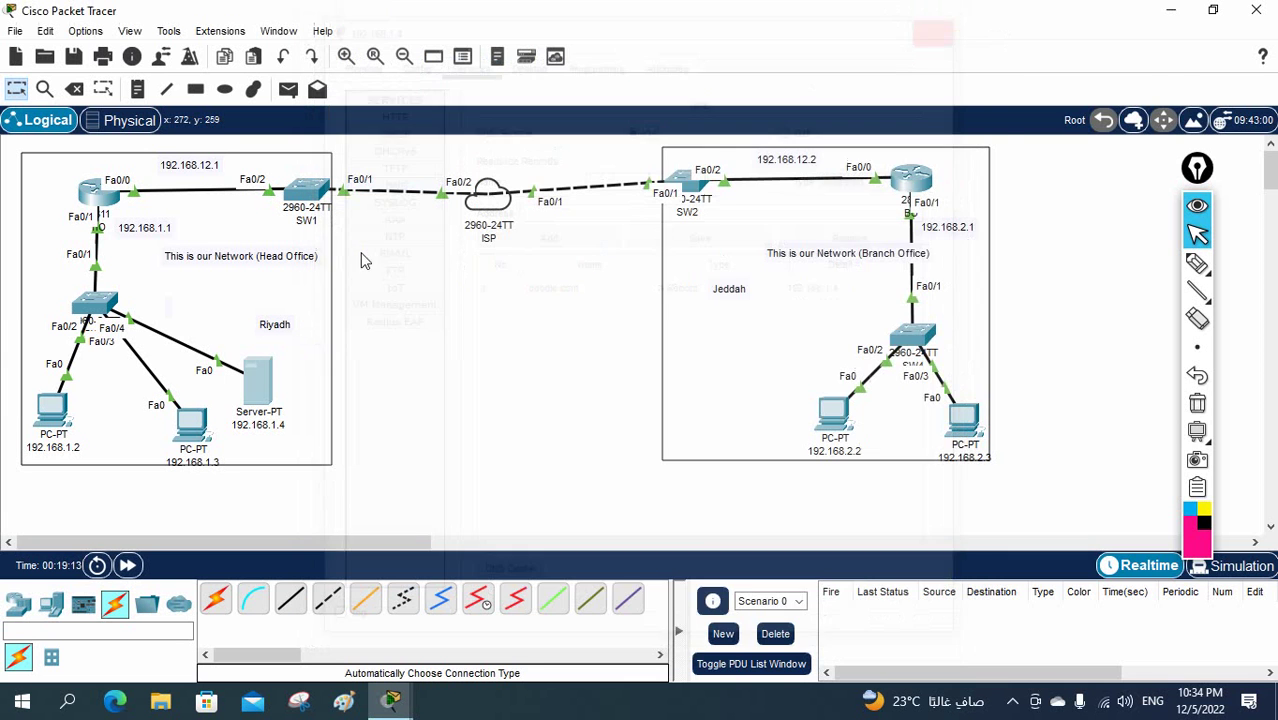
Try to load google.com in the web browser of PC 192.168.1.3 and close the browser
left_click(205, 431)
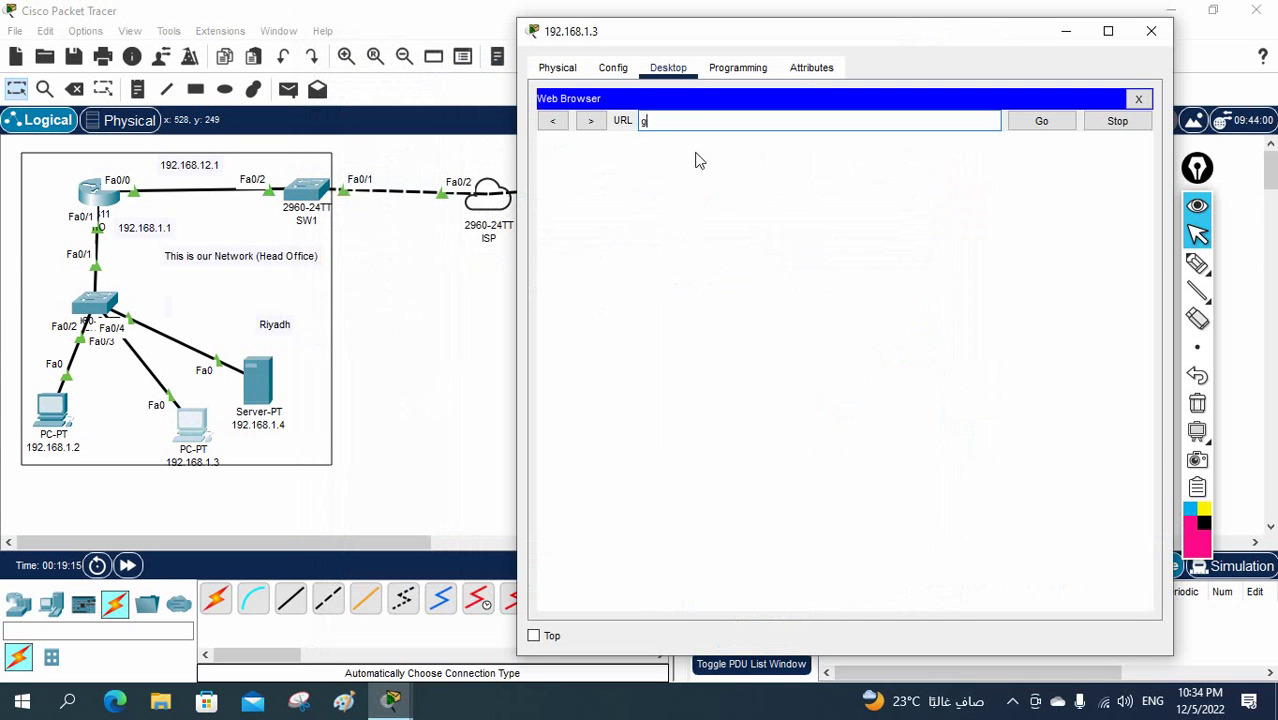
type("google.com")
key("Return")
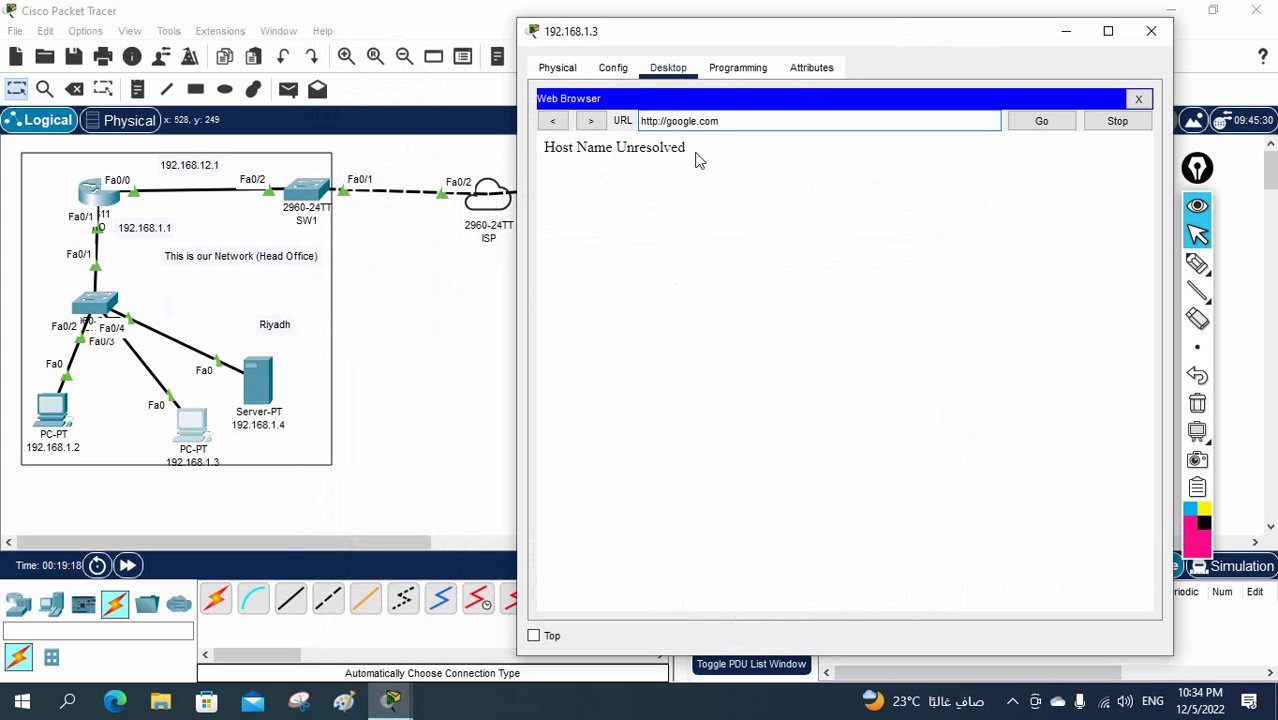
left_click(1040, 121)
left_click(1138, 99)
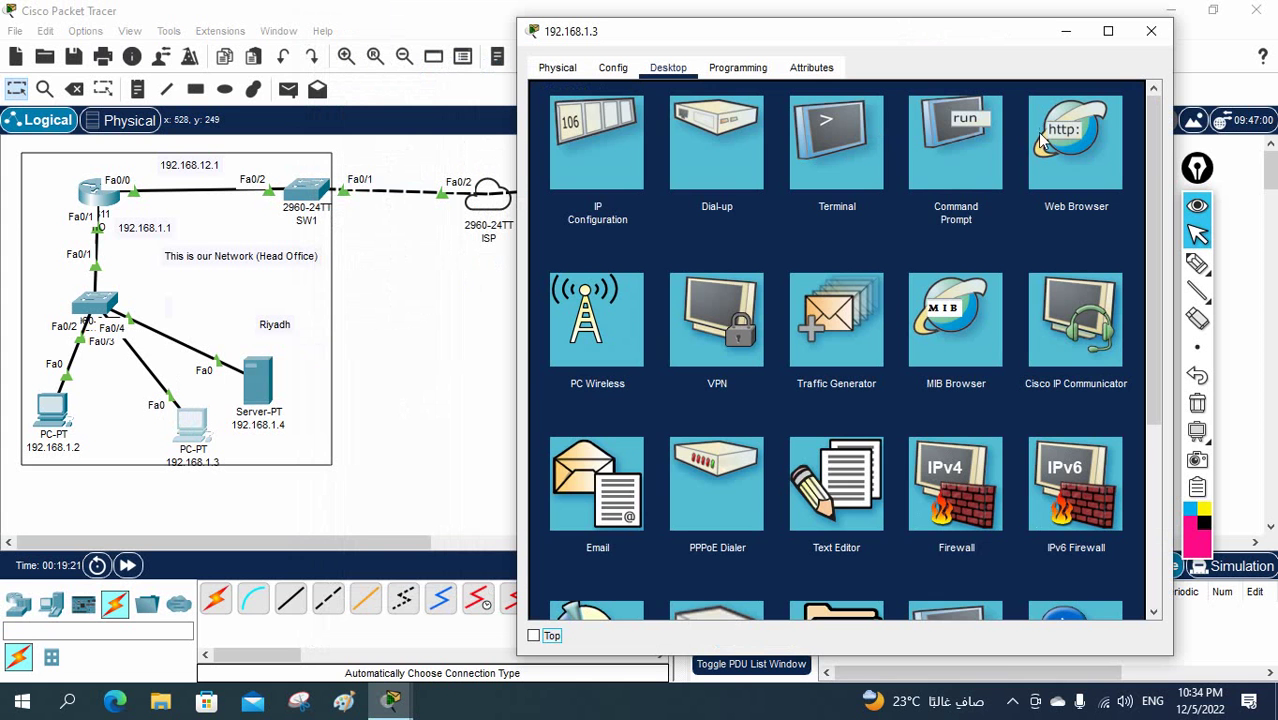
Set the DNS server of PC 192.168.1.3 to 192.168.1.4 and close its IP configuration
left_click(612, 128)
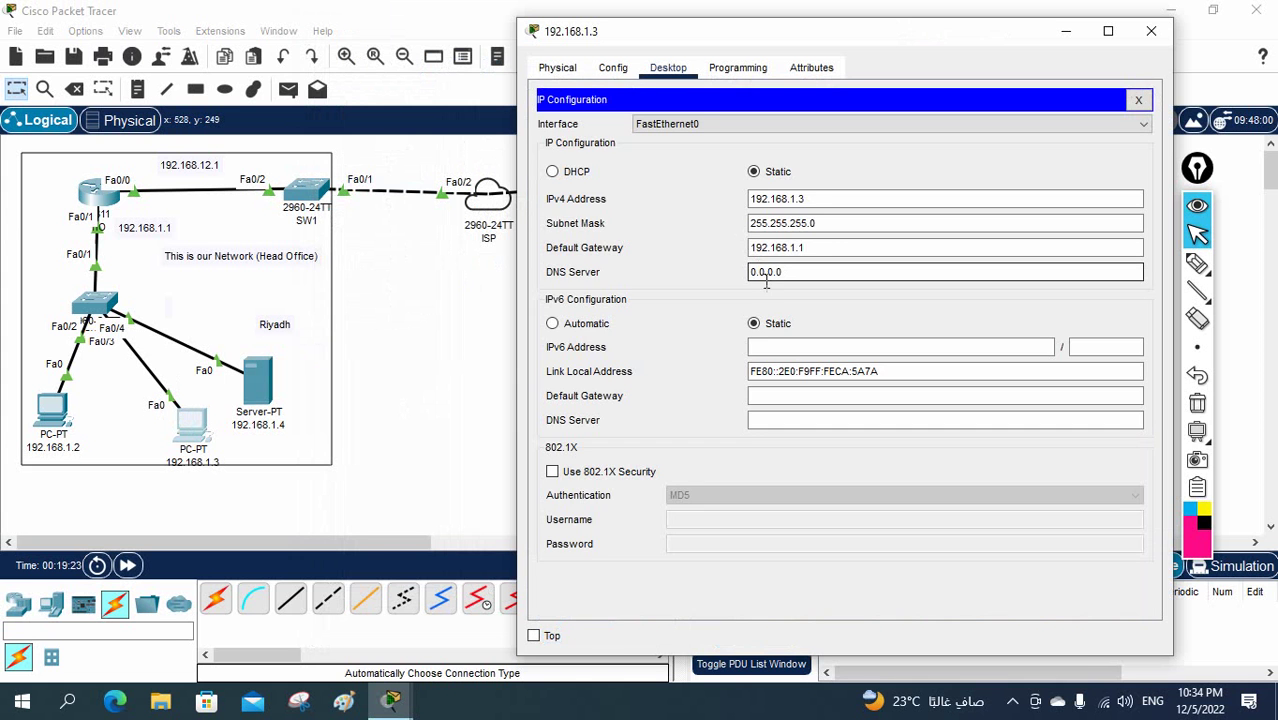
left_click_drag(794, 272, 679, 271)
type("192")
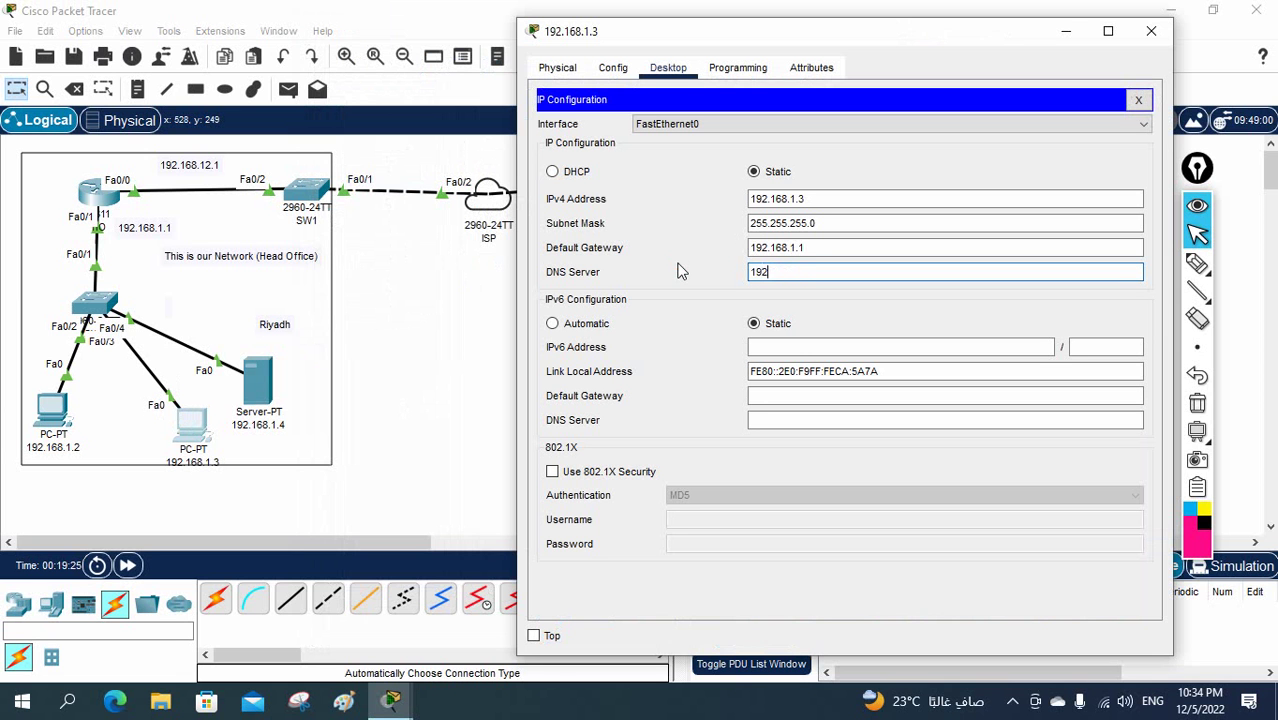
type(".168.1.4")
left_click(1137, 100)
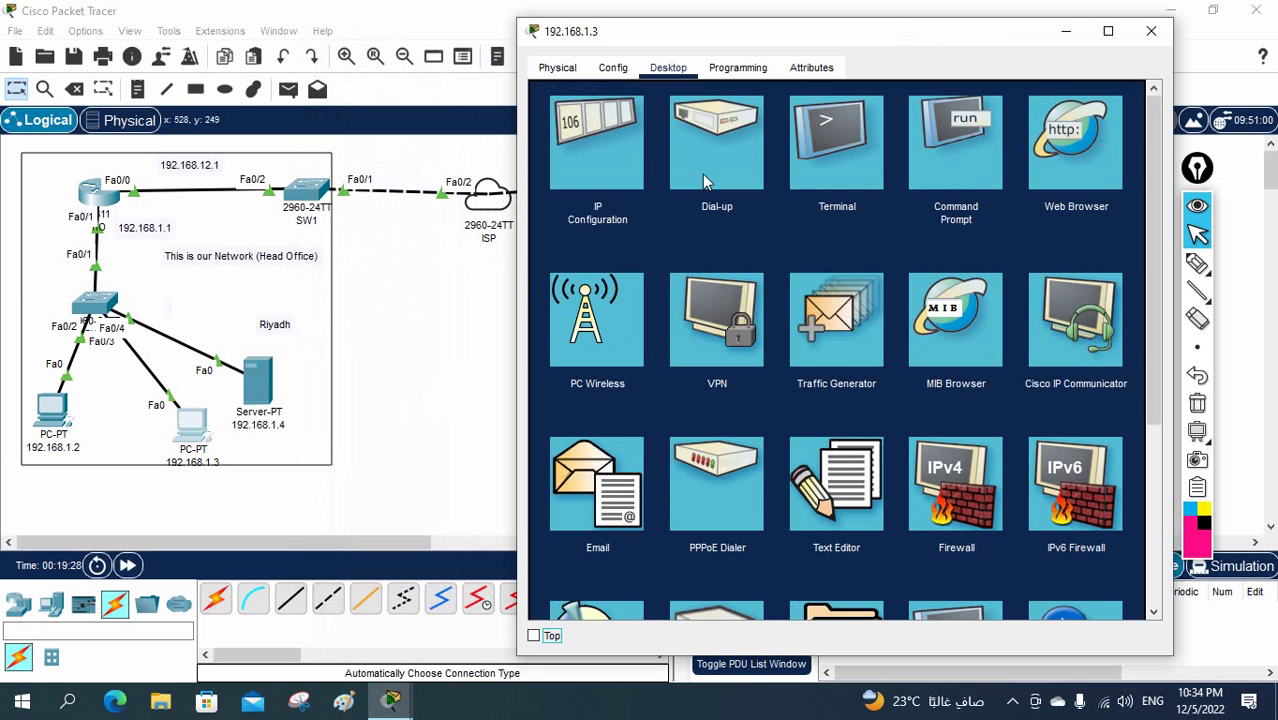
Load google.com again in the web browser of PC 192.168.1.3, check the page and close the PC's window
left_click(1057, 146)
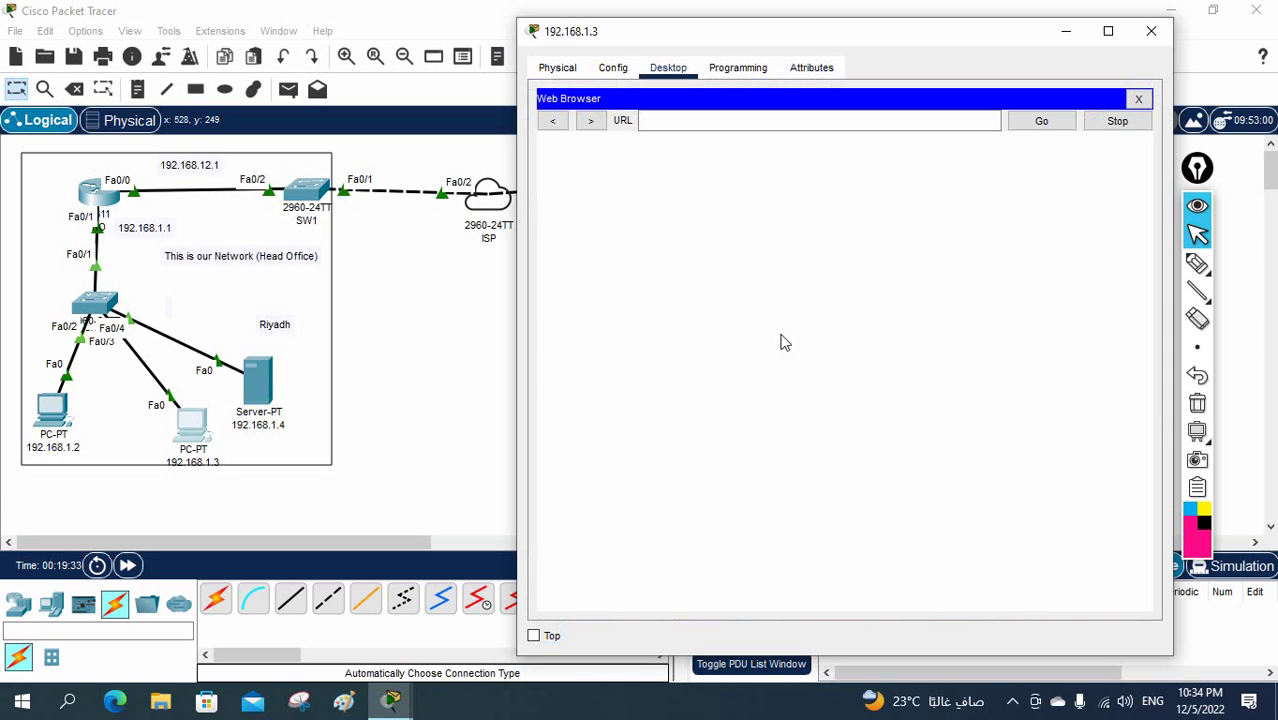
left_click(668, 122)
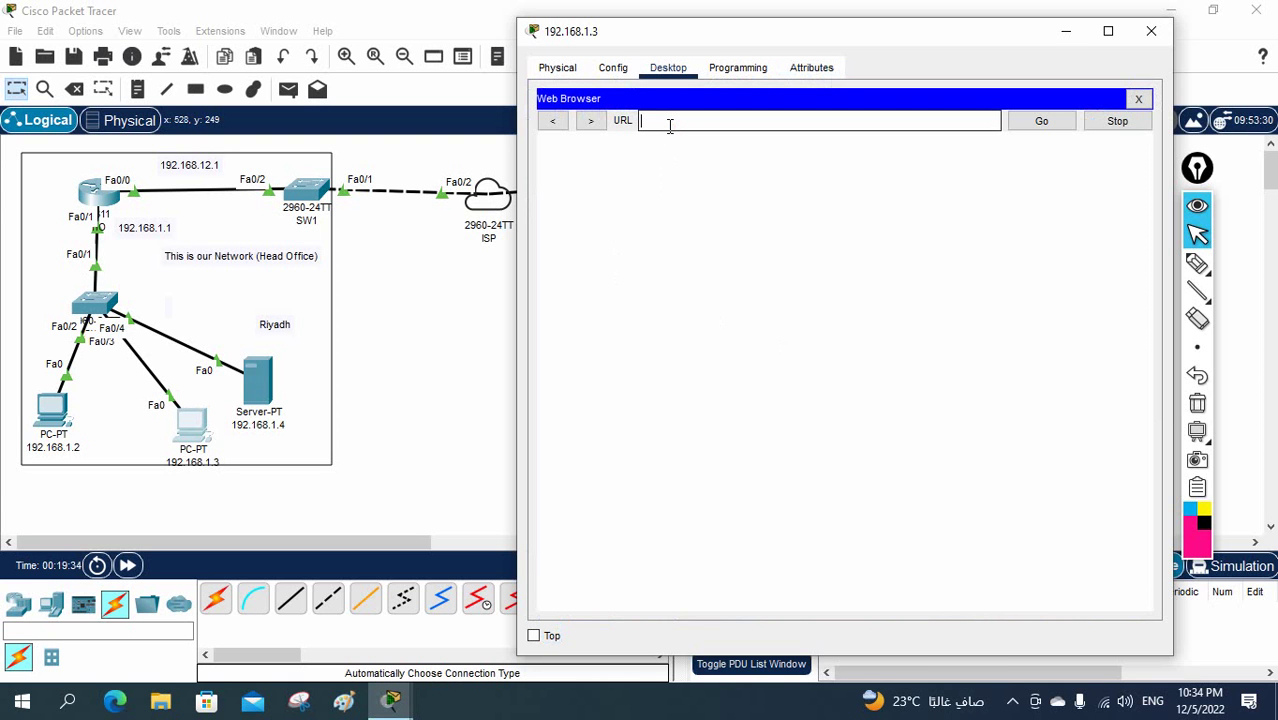
type("google.com")
key("Return")
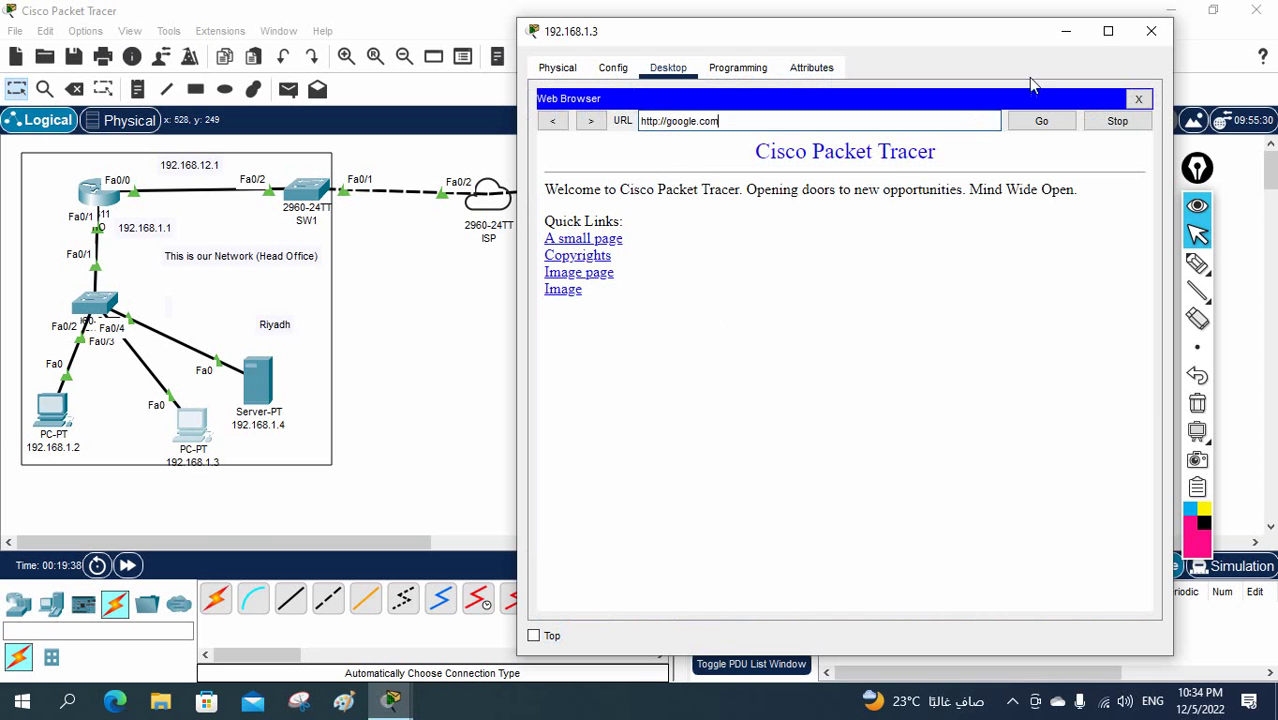
left_click(1151, 31)
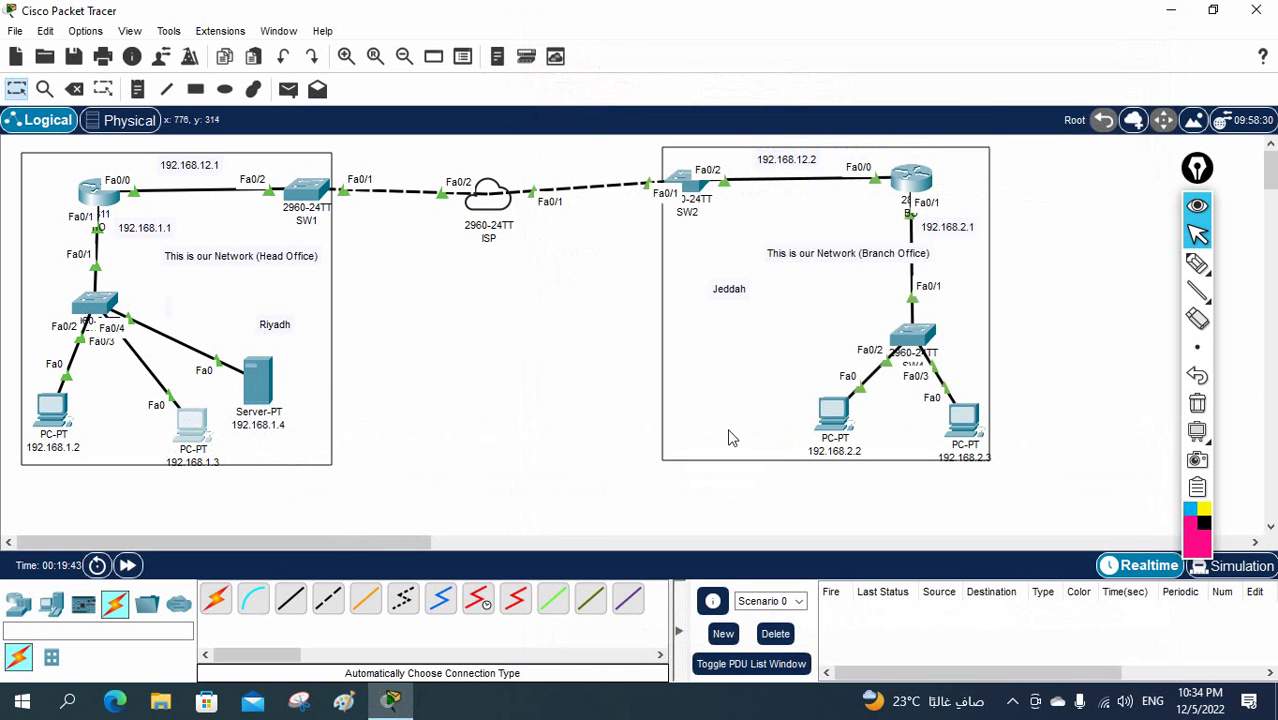
Load google.com in the web browser of branch PC 192.168.2.2, check the page and close the PC's window
left_click(831, 416)
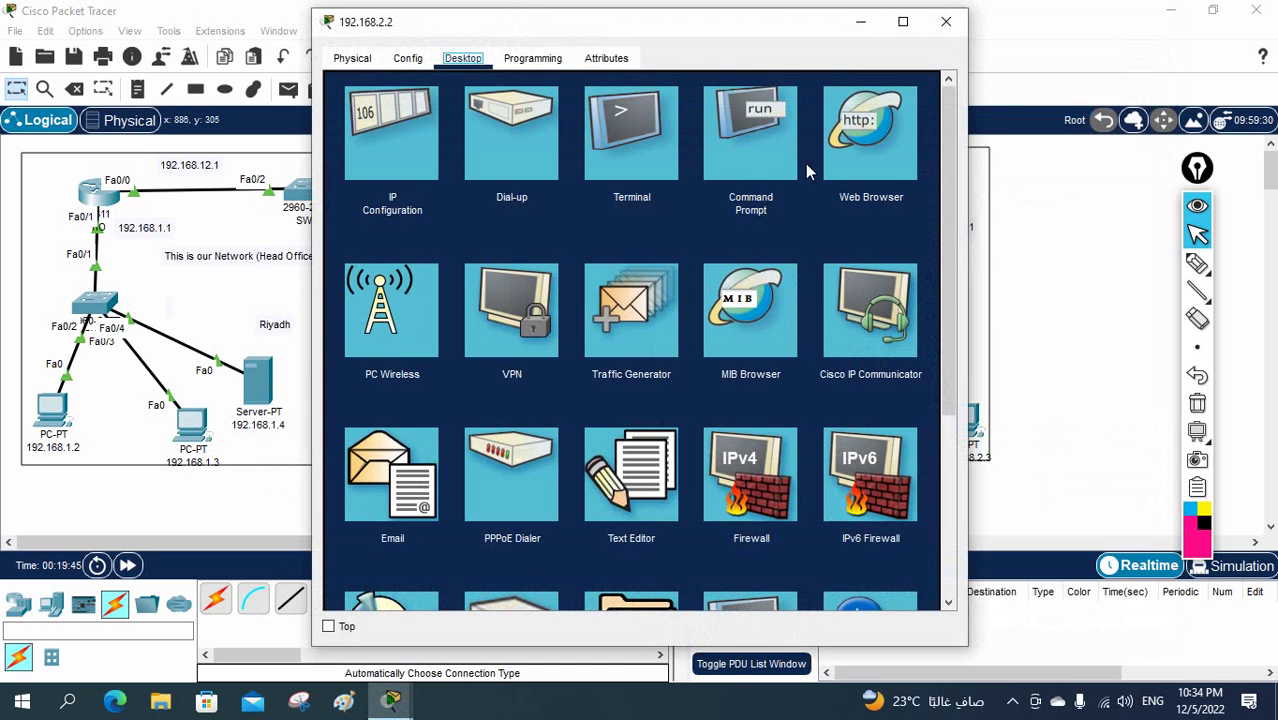
left_click(850, 160)
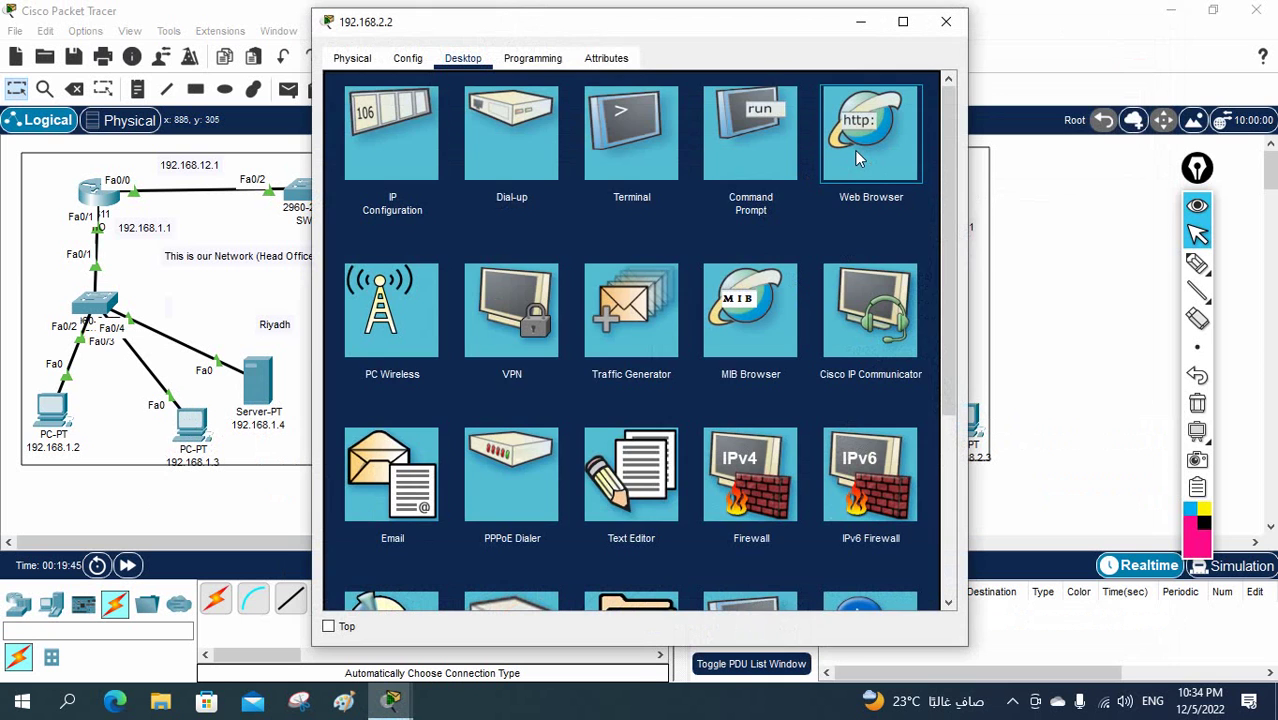
left_click(863, 158)
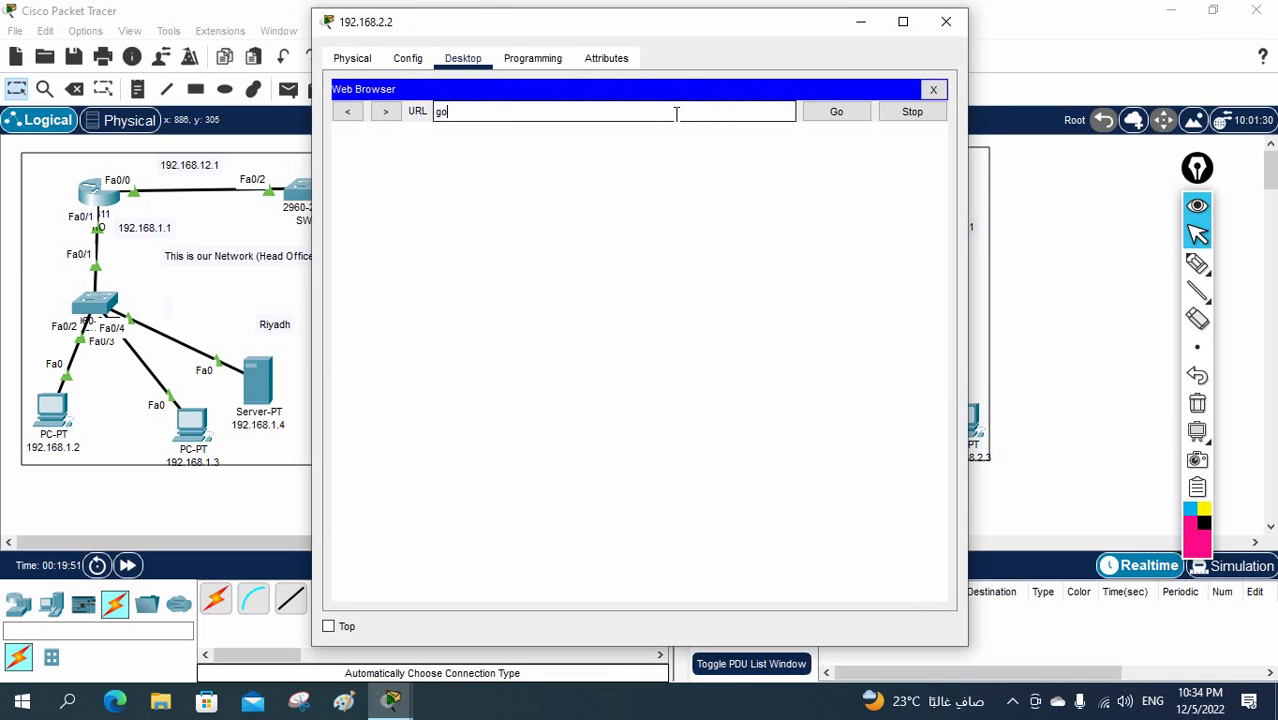
key("Return")
left_click(829, 113)
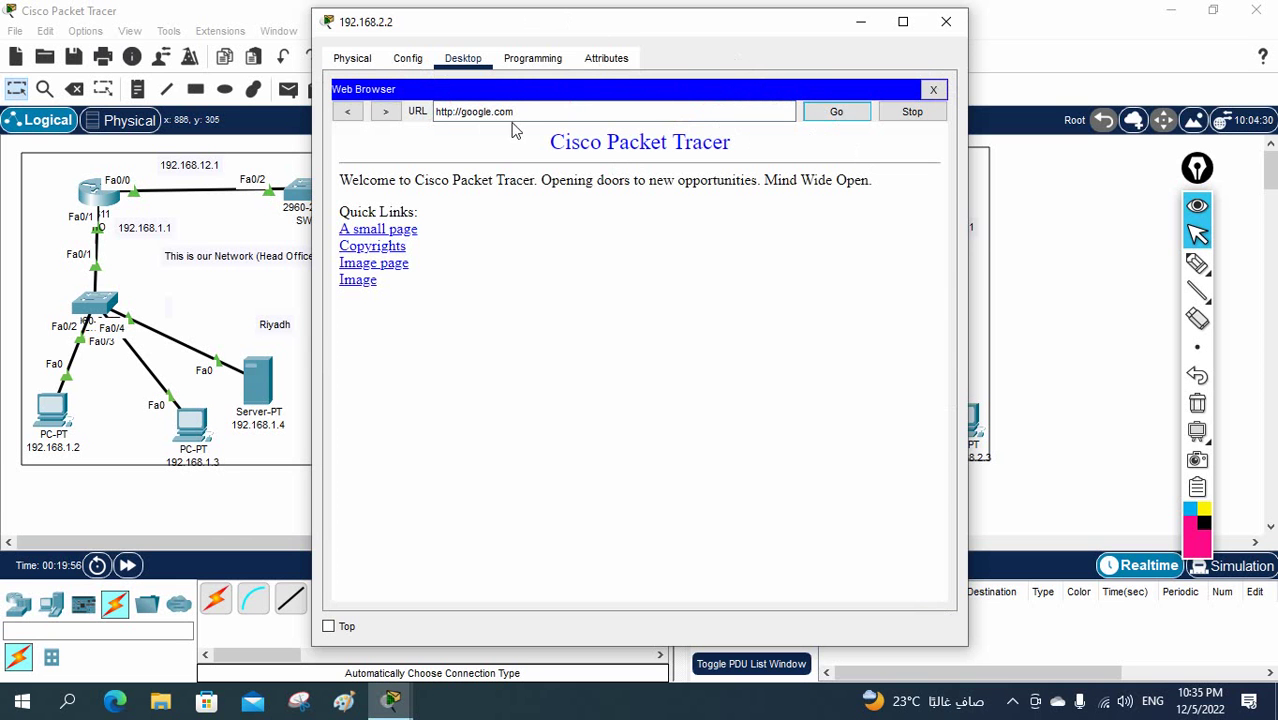
left_click(940, 25)
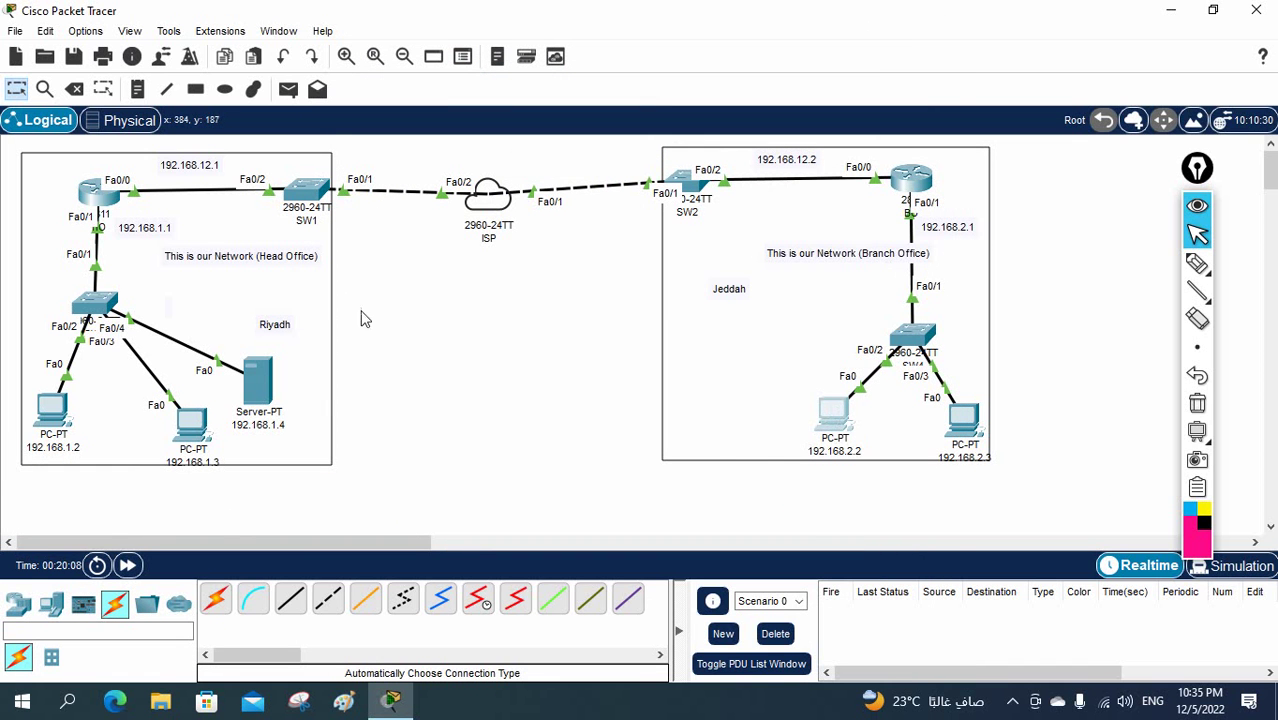
Load 192.168.1.4 in the web browser of branch PC 192.168.2.2, close the browser and move the PC's window off the head office network
left_click(833, 420)
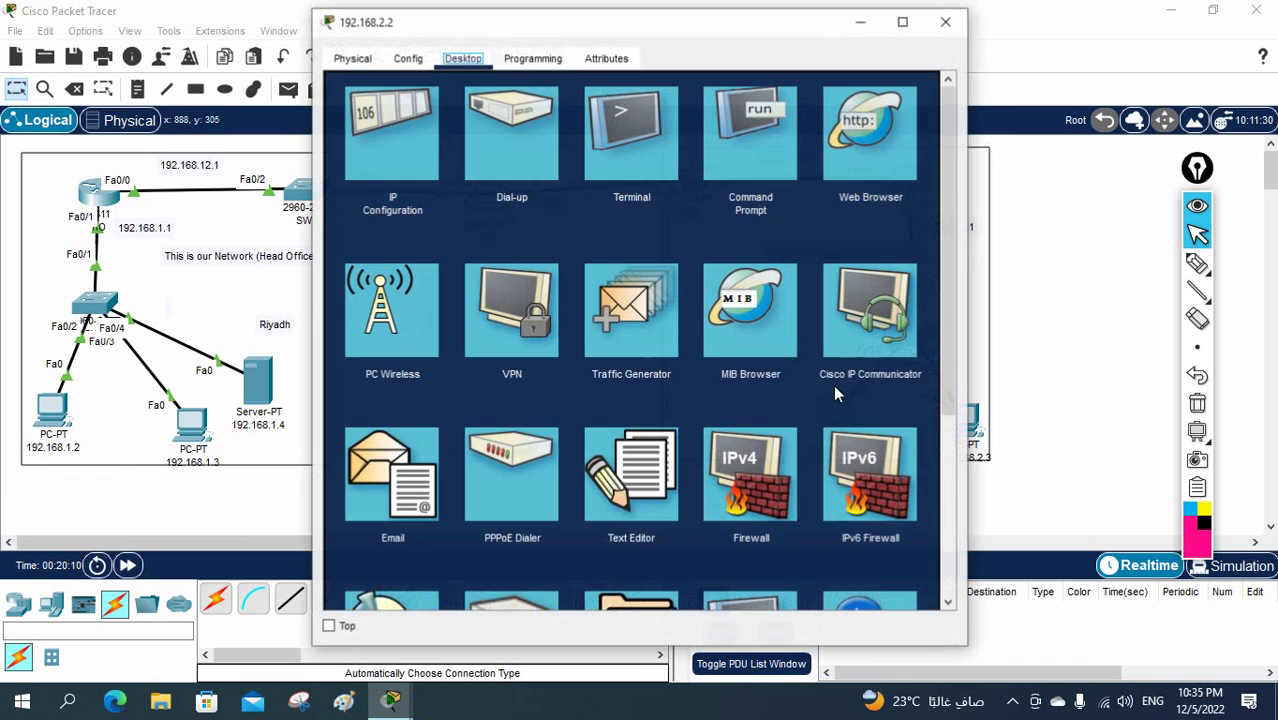
left_click(850, 147)
left_click(616, 112)
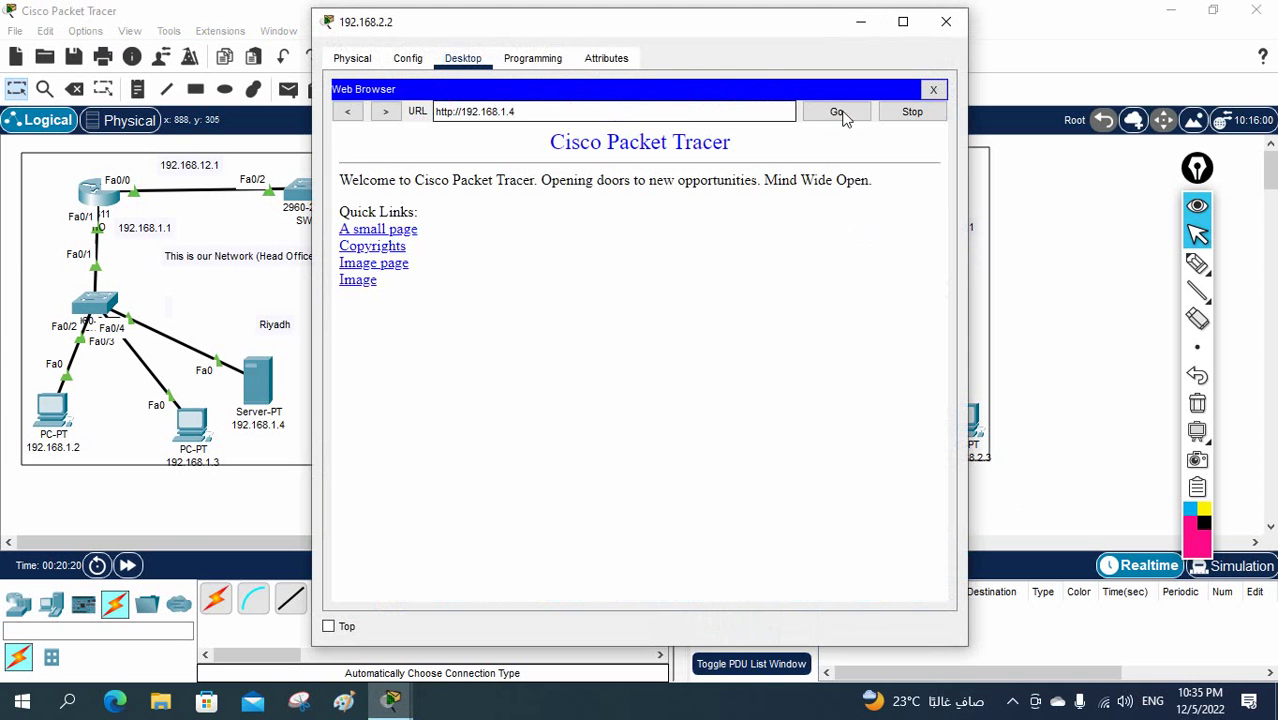
left_click(933, 89)
left_click_drag(815, 25, 982, 444)
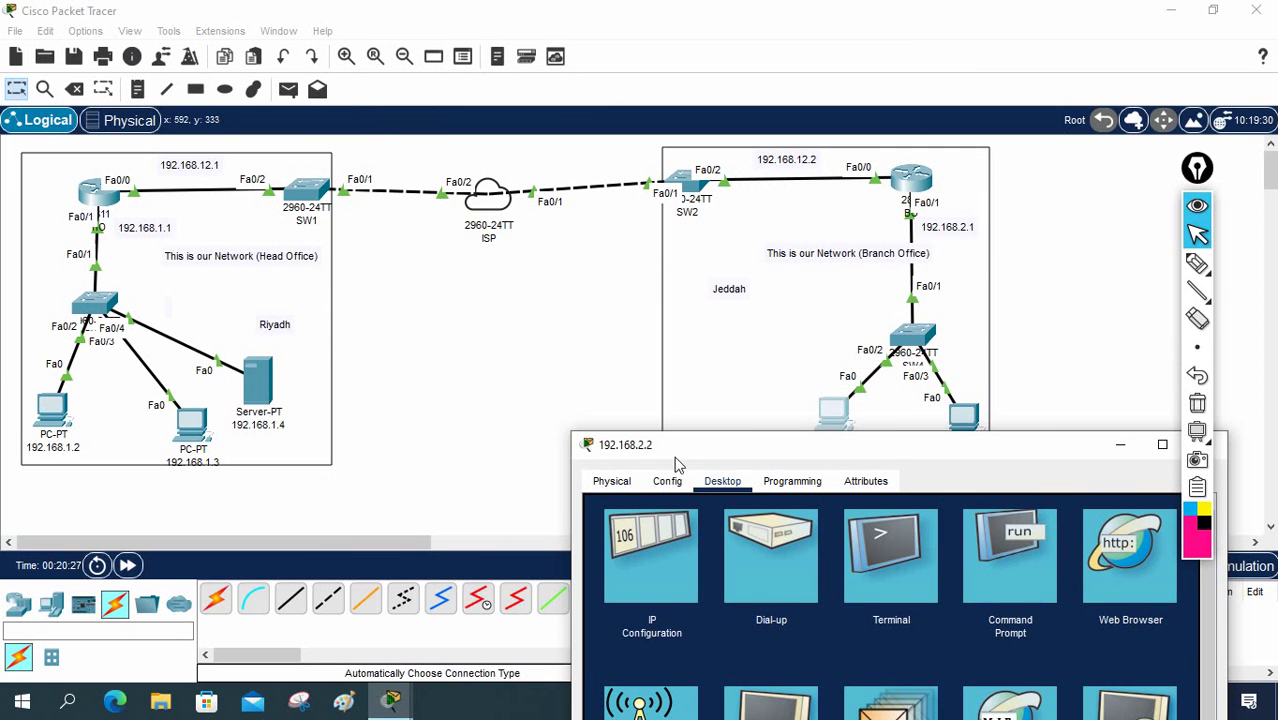
left_click_drag(675, 463, 534, 260)
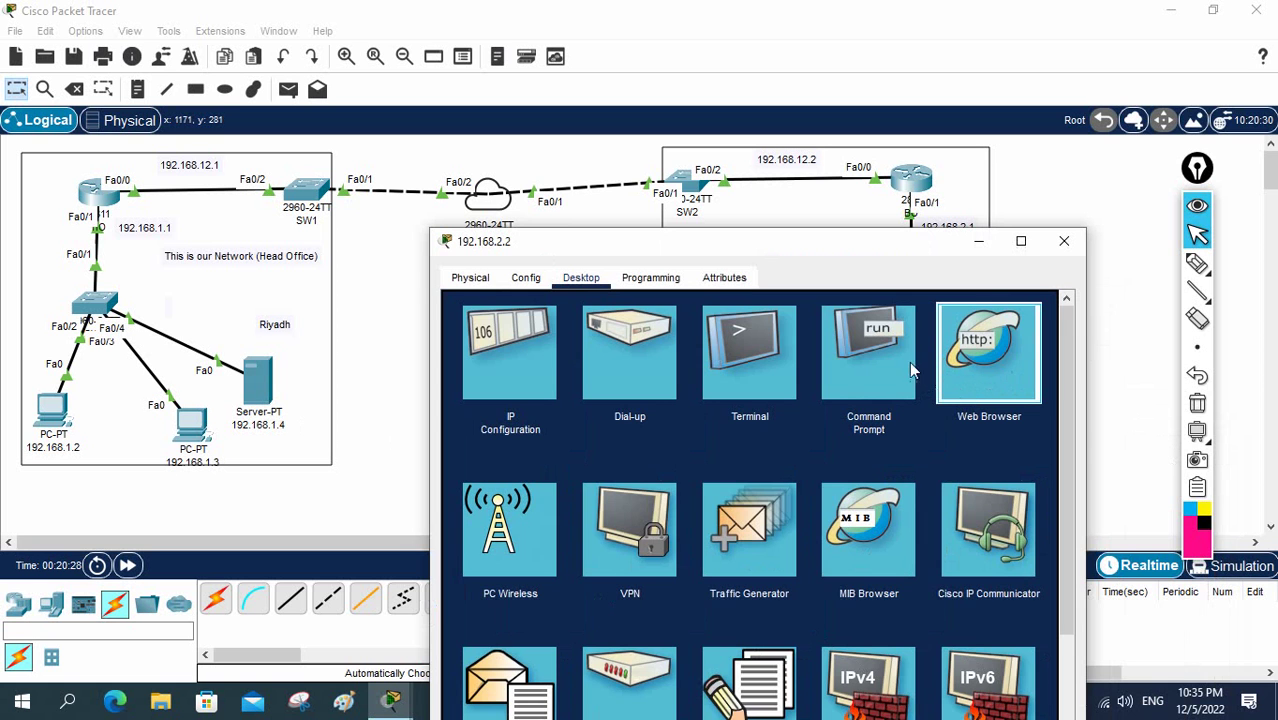
Load google.com in the web browser of branch PC 192.168.2.2, view its image page and small page, and close the PC's window
left_click(950, 368)
left_click(803, 339)
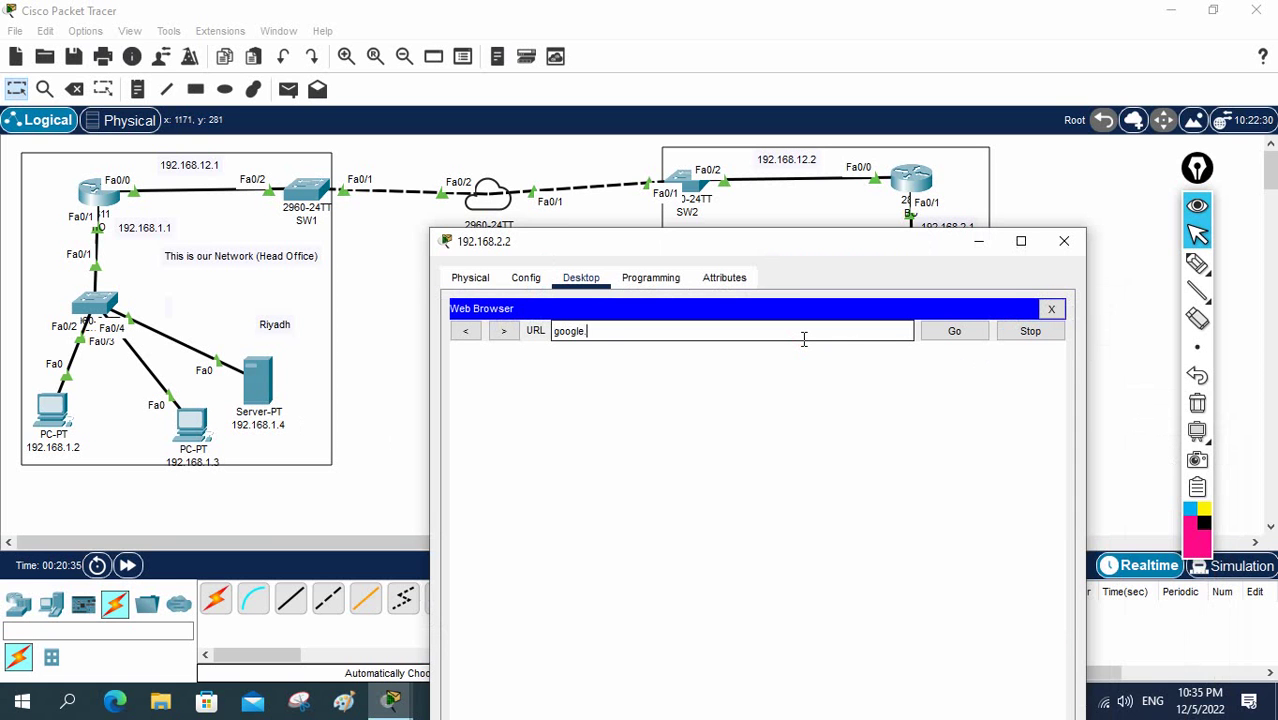
key("Return")
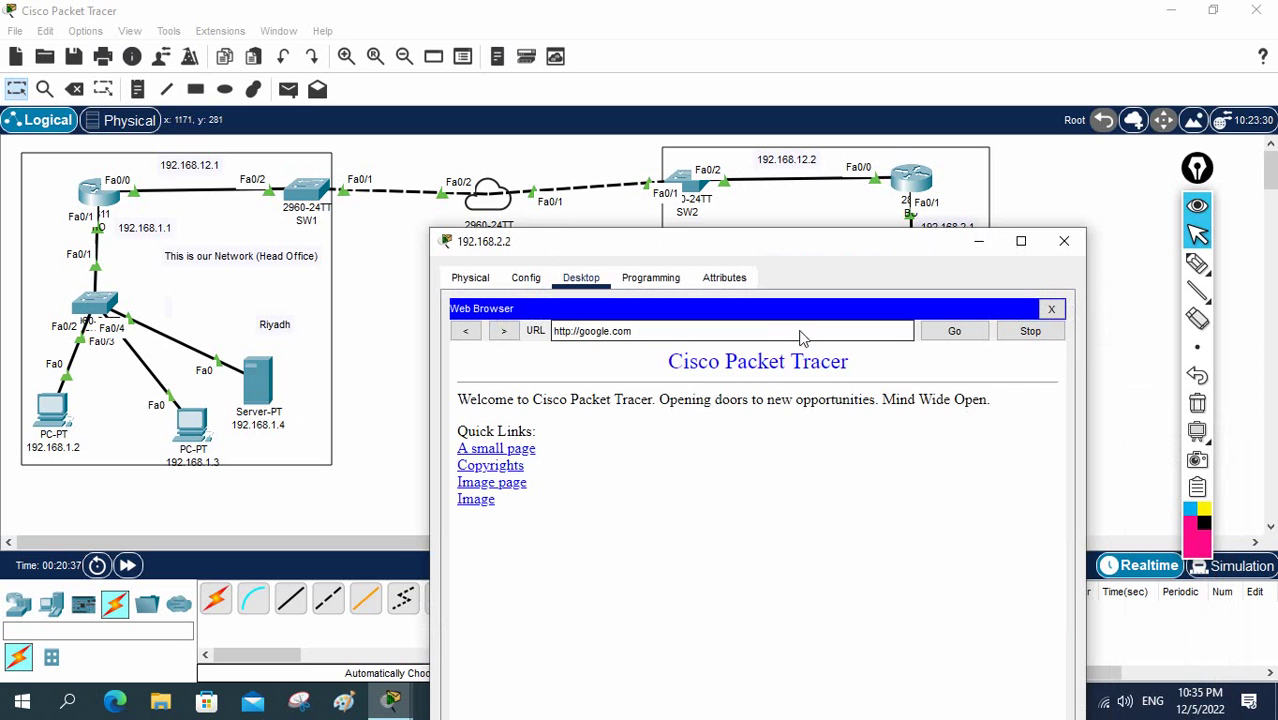
left_click(492, 482)
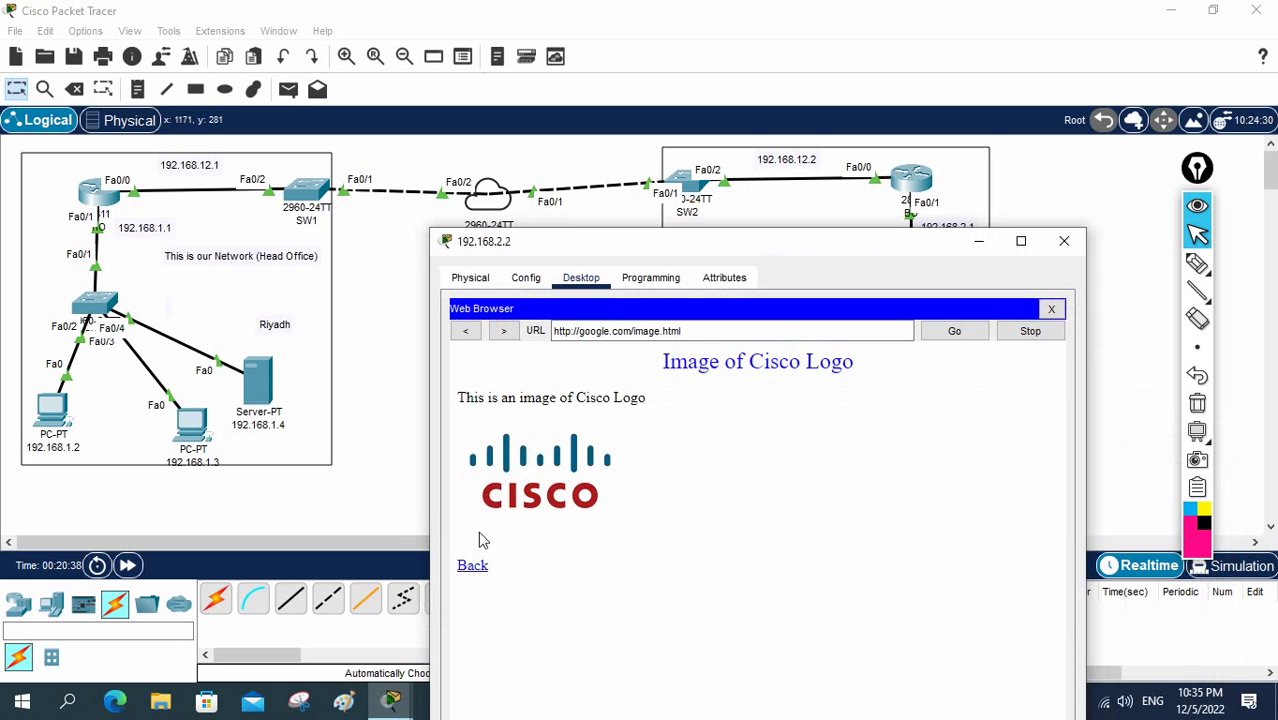
left_click(472, 566)
left_click(512, 450)
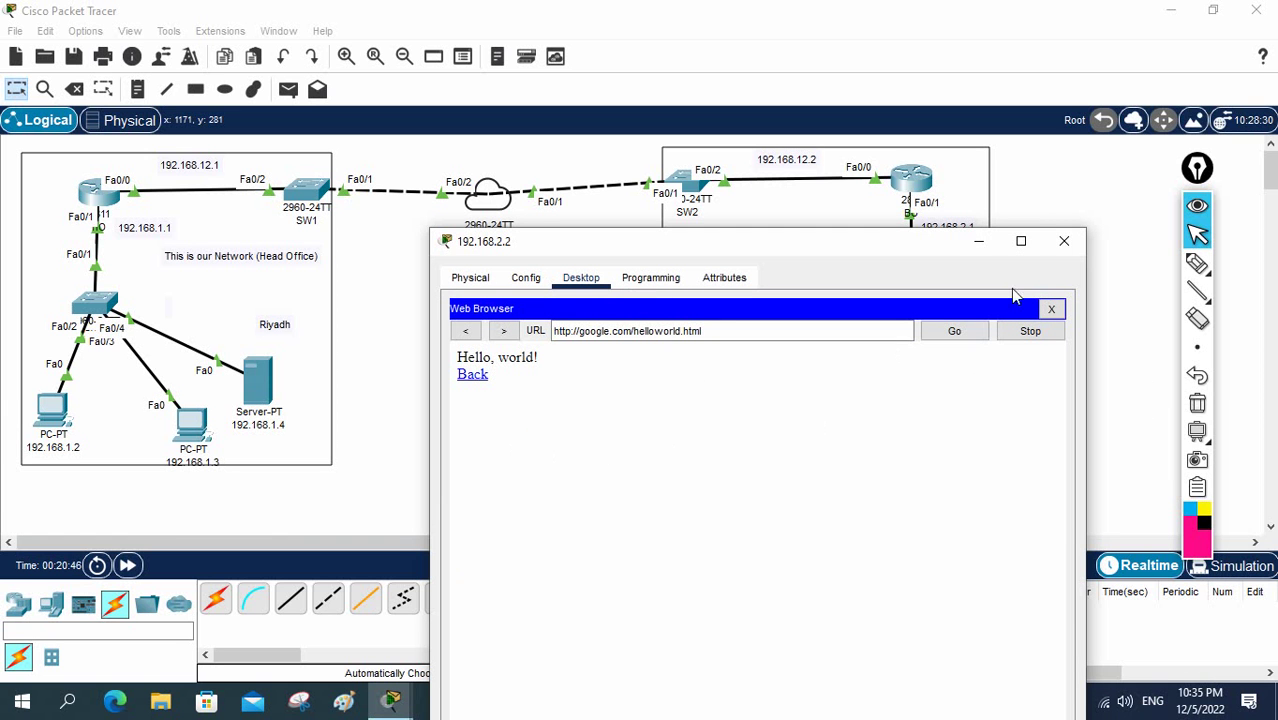
left_click(1063, 242)
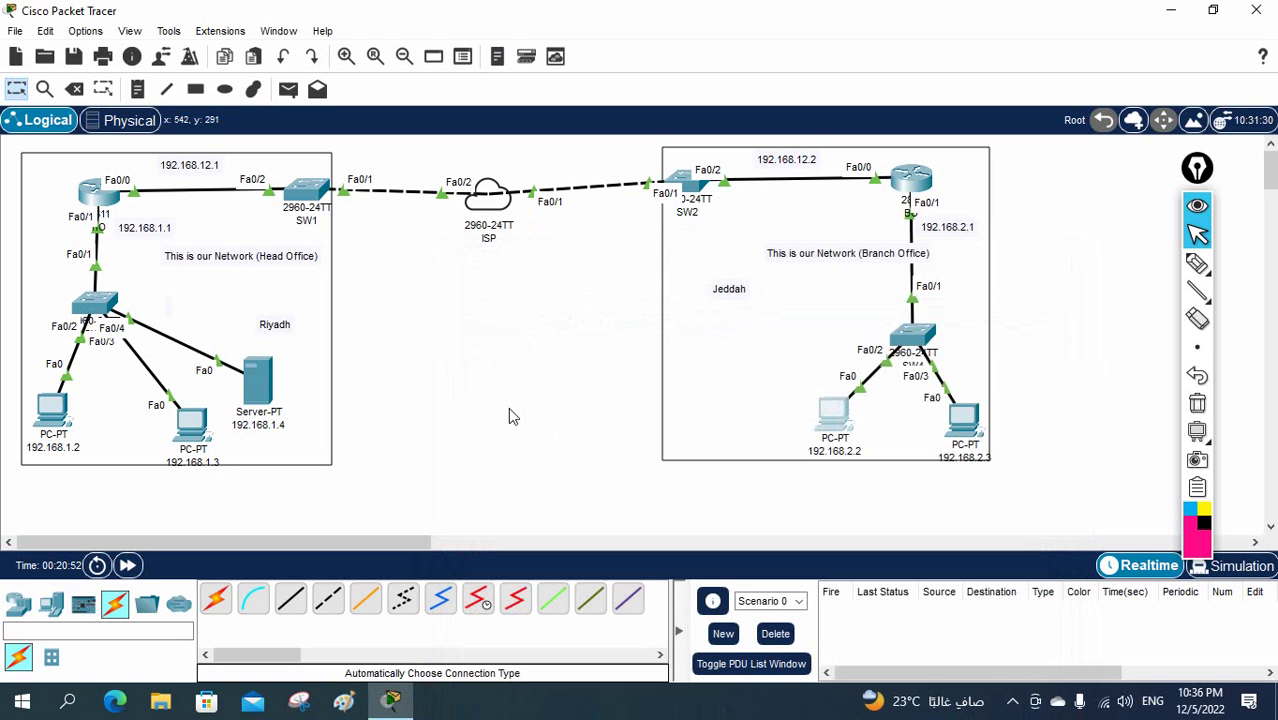
Handwrite OSPF notes with the pen beside the head office router's two links and circle its Fa0/0 and Fa0/1 ports
left_click(1197, 263)
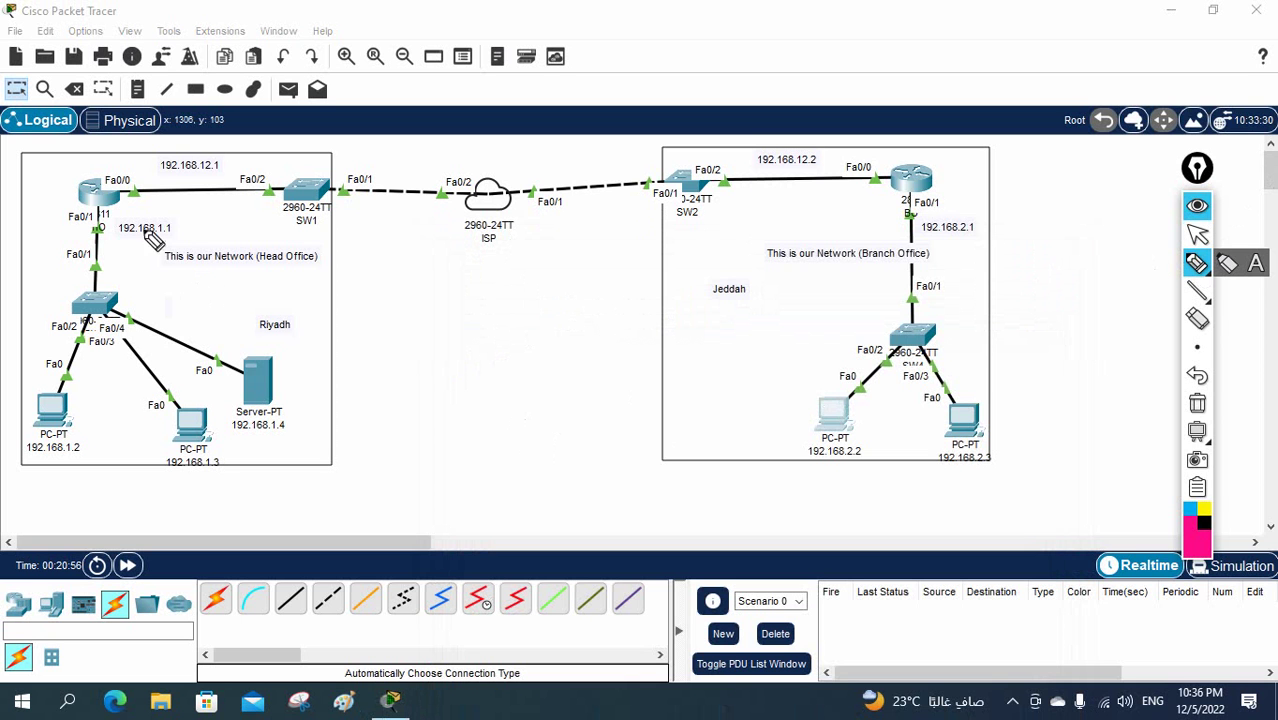
left_click_drag(146, 187, 151, 189)
mouse_move(155, 179)
left_mouse_down()
mouse_move(151, 210)
mouse_move(186, 205)
left_mouse_up()
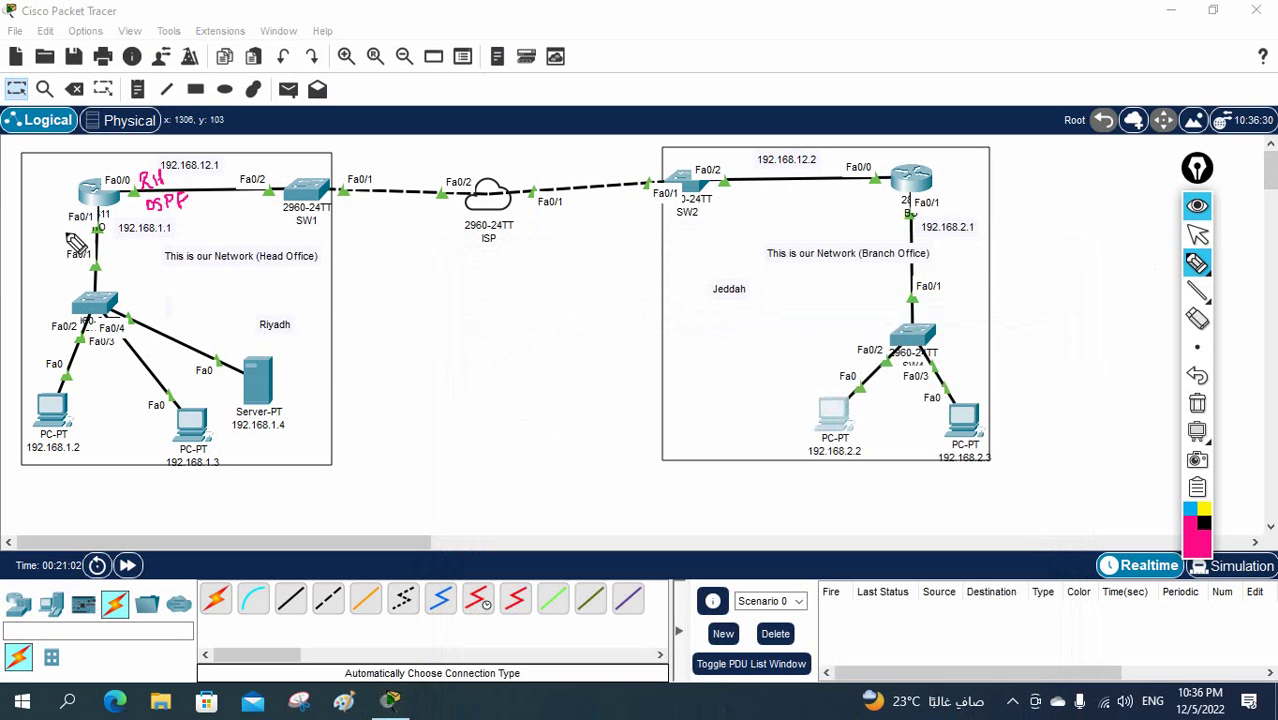
left_click_drag(62, 242, 110, 229)
mouse_move(132, 174)
left_mouse_down()
mouse_move(103, 183)
mouse_move(131, 183)
left_mouse_up()
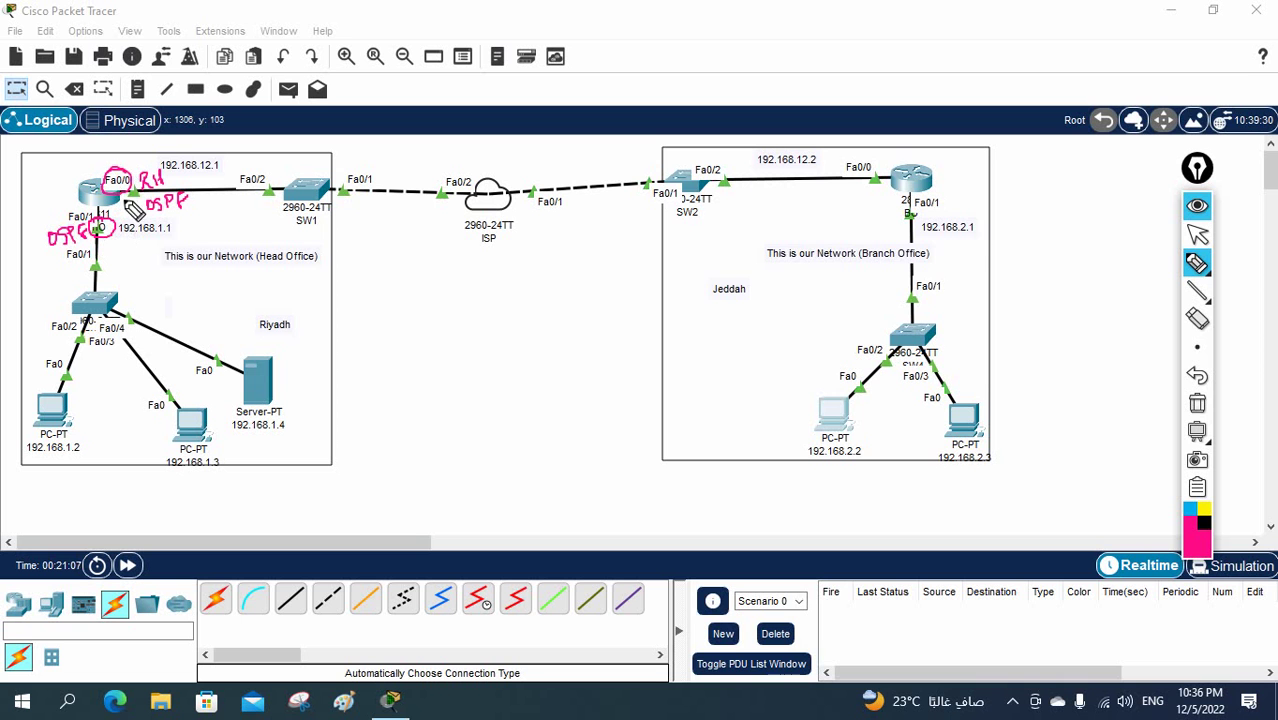
Circle the branch router's Fa0/0 and Fa0/1 ports and handwrite an underlined OSPF beside the branch network
mouse_move(881, 170)
left_mouse_down()
mouse_move(841, 171)
mouse_move(876, 158)
left_mouse_up()
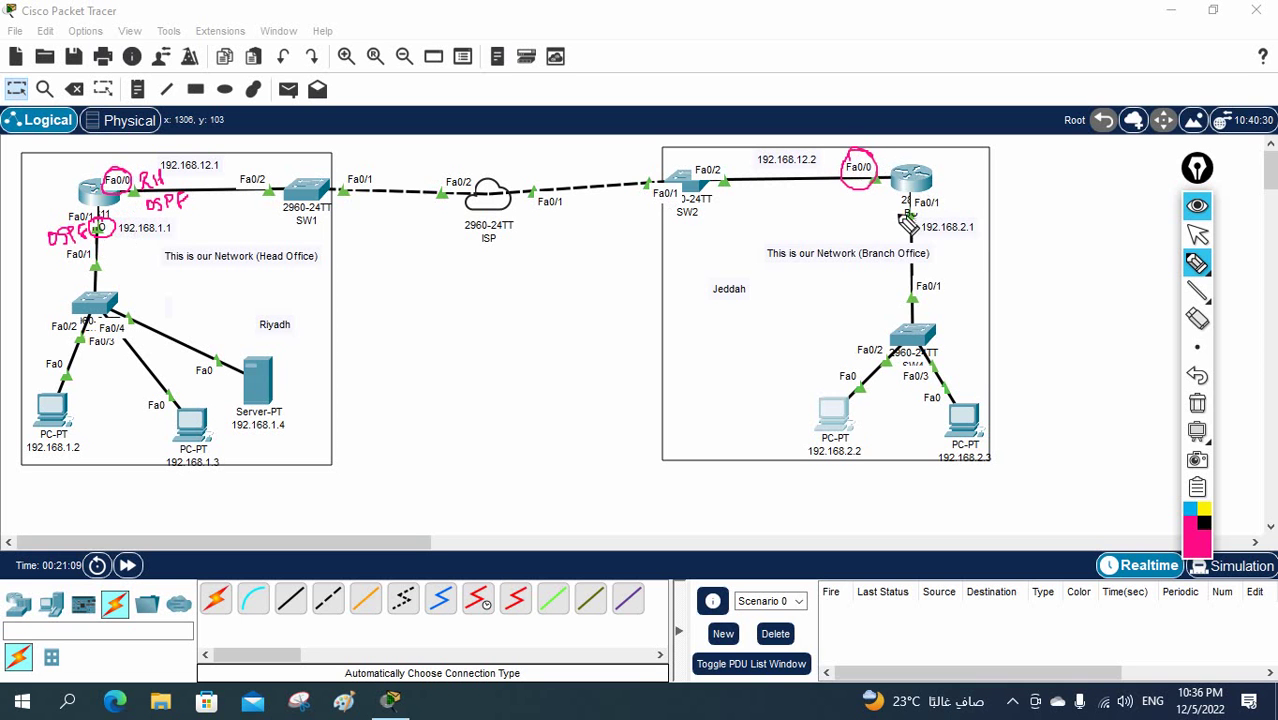
mouse_move(906, 222)
left_mouse_down()
mouse_move(952, 204)
mouse_move(929, 198)
left_mouse_up()
mouse_move(1020, 175)
left_mouse_down()
mouse_move(1010, 190)
mouse_move(1022, 177)
mouse_move(1040, 193)
mouse_move(1066, 178)
mouse_move(1078, 190)
mouse_move(1048, 206)
left_mouse_up()
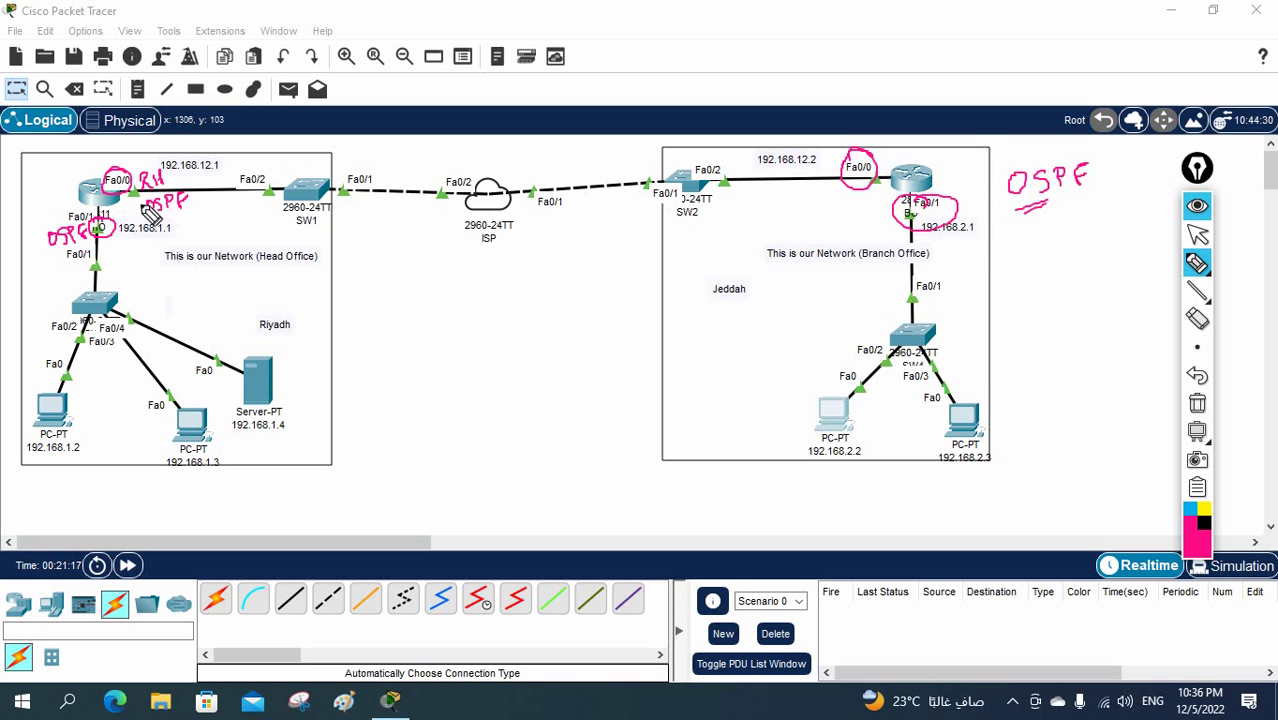
Strike out the note above the head office router's OSPF label, handwrite an underlined RIP below the ISP, and clear all annotations
left_click_drag(148, 194, 176, 166)
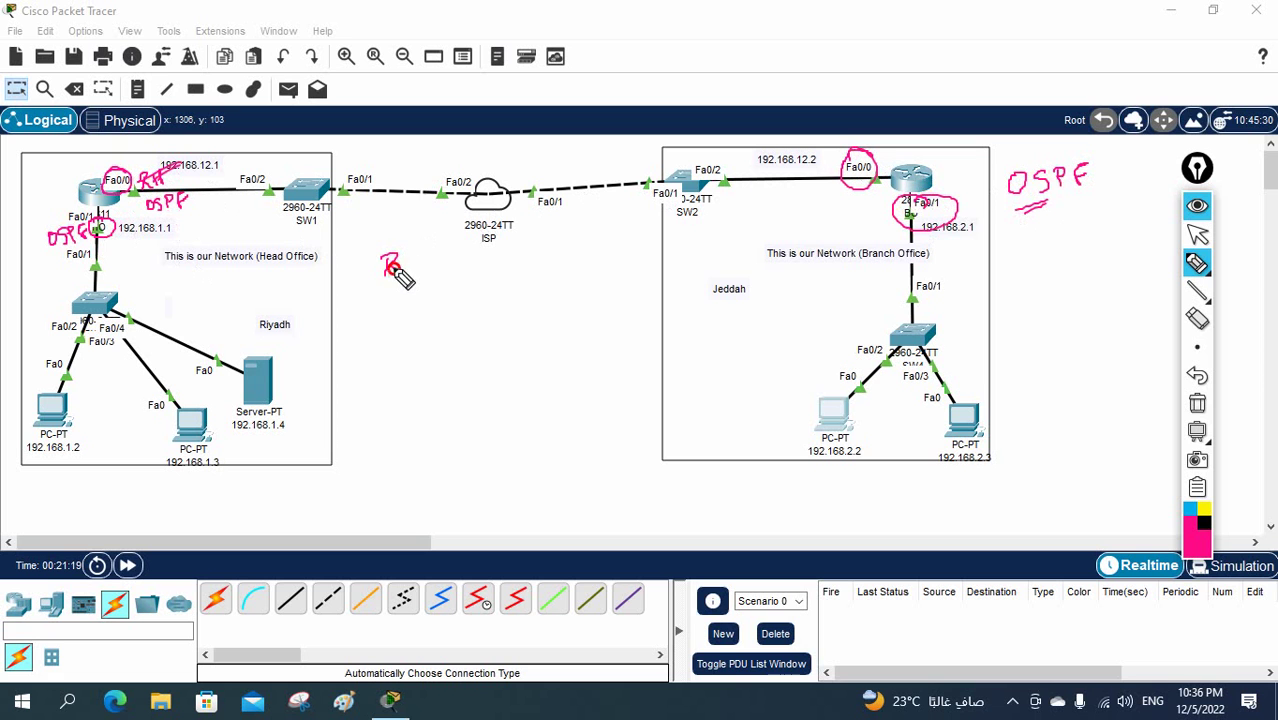
left_click_drag(382, 276, 396, 272)
mouse_move(408, 250)
left_mouse_down()
mouse_move(409, 270)
mouse_move(431, 256)
mouse_move(430, 288)
left_mouse_up()
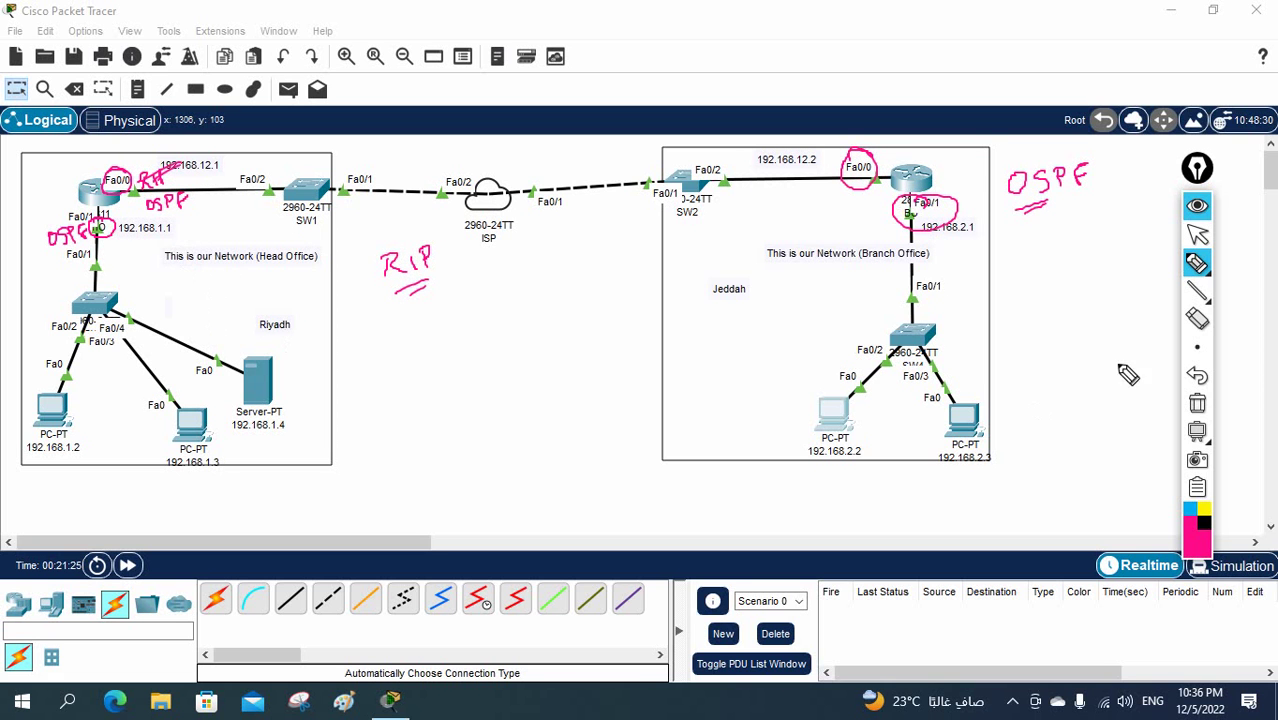
left_click(1201, 406)
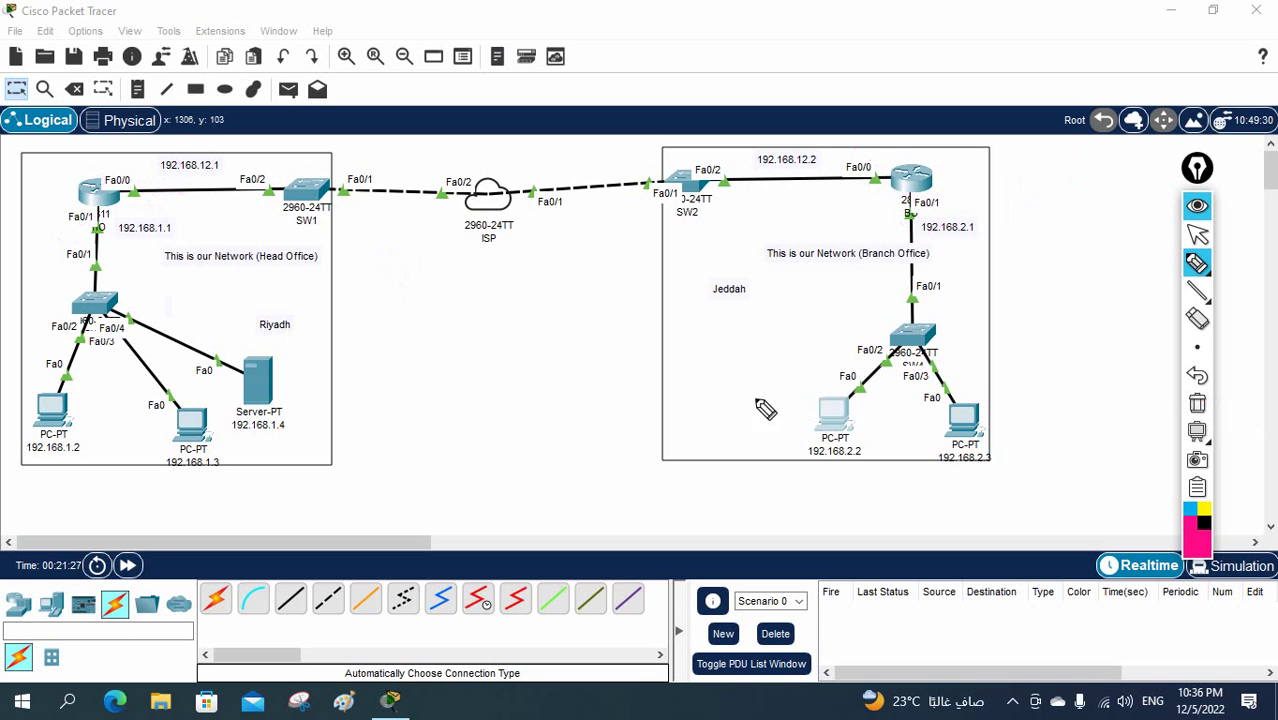
Trace the paths from PC 192.168.2.2 to the circled server and from PC 192.168.1.2 to PC 192.168.2.2, and clear the drawing
mouse_move(817, 437)
left_mouse_down()
mouse_move(906, 318)
mouse_move(897, 187)
mouse_move(852, 177)
mouse_move(333, 196)
mouse_move(183, 183)
mouse_move(109, 212)
mouse_move(99, 270)
mouse_move(216, 345)
mouse_move(262, 403)
left_mouse_up()
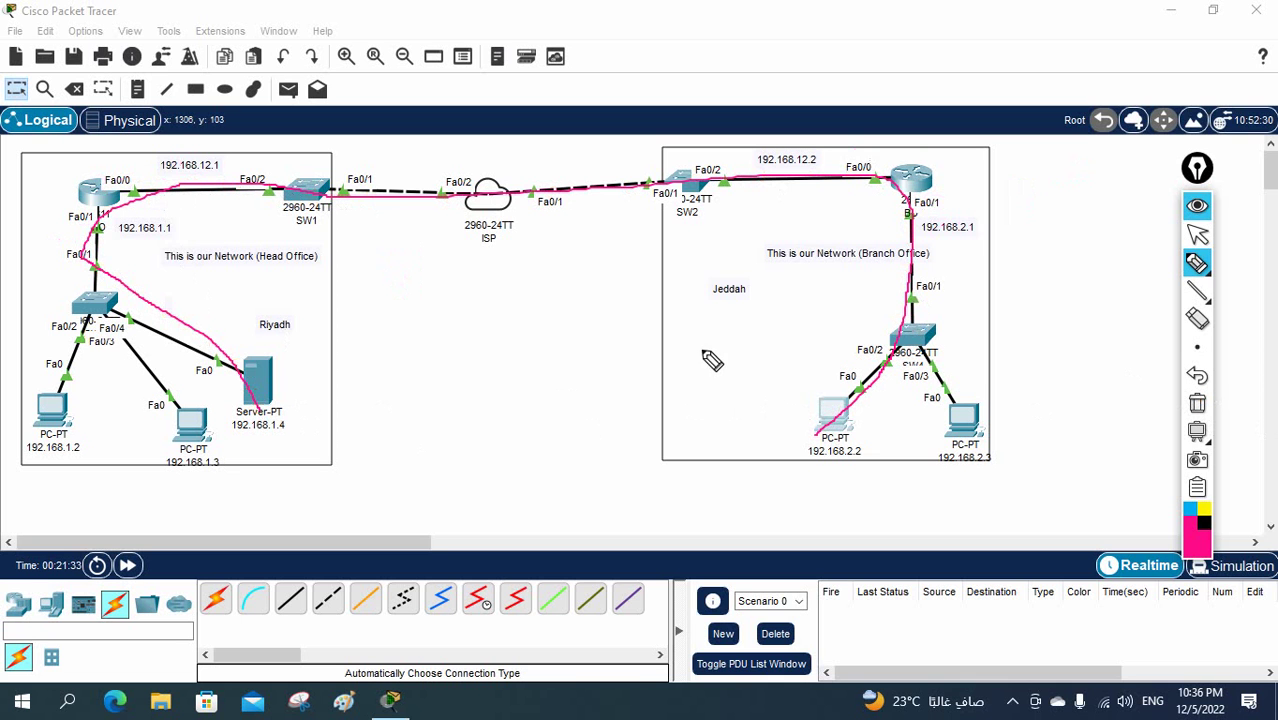
mouse_move(284, 350)
left_mouse_down()
mouse_move(250, 448)
mouse_move(262, 318)
left_mouse_up()
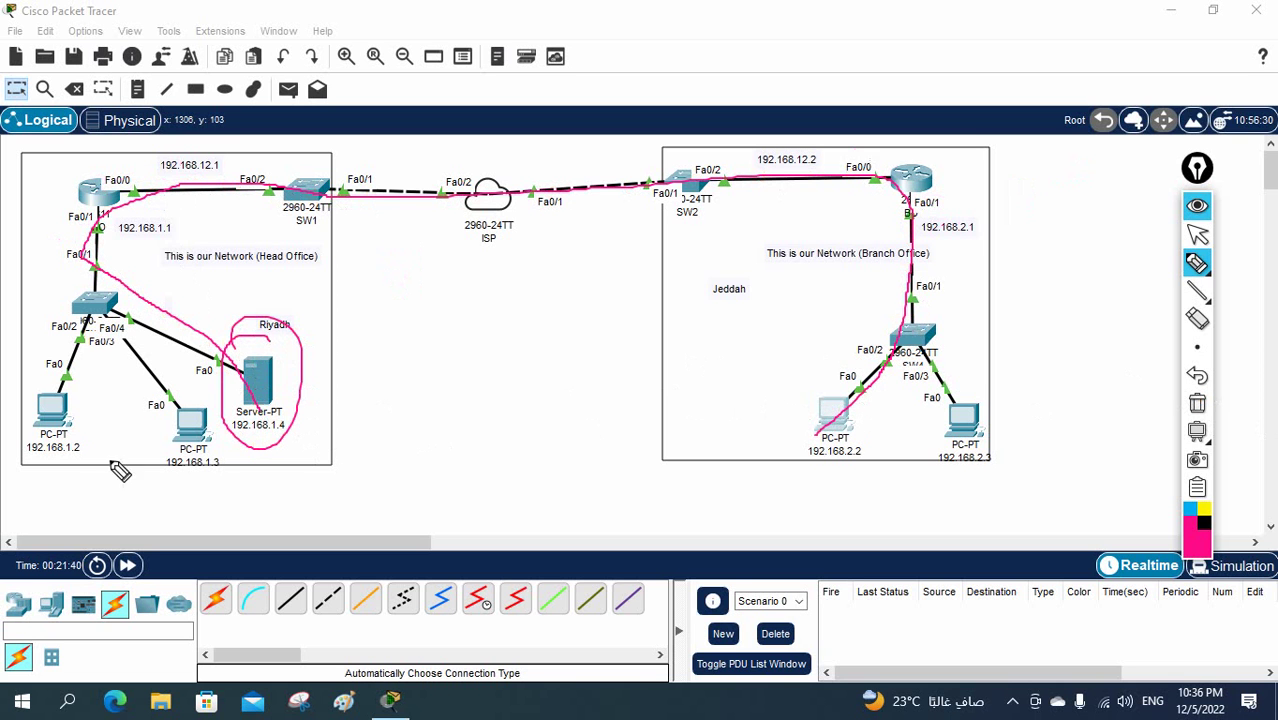
mouse_move(50, 435)
left_mouse_down()
mouse_move(40, 323)
mouse_move(68, 248)
mouse_move(119, 208)
mouse_move(350, 188)
mouse_move(687, 218)
mouse_move(660, 224)
mouse_move(861, 230)
mouse_move(848, 455)
left_mouse_up()
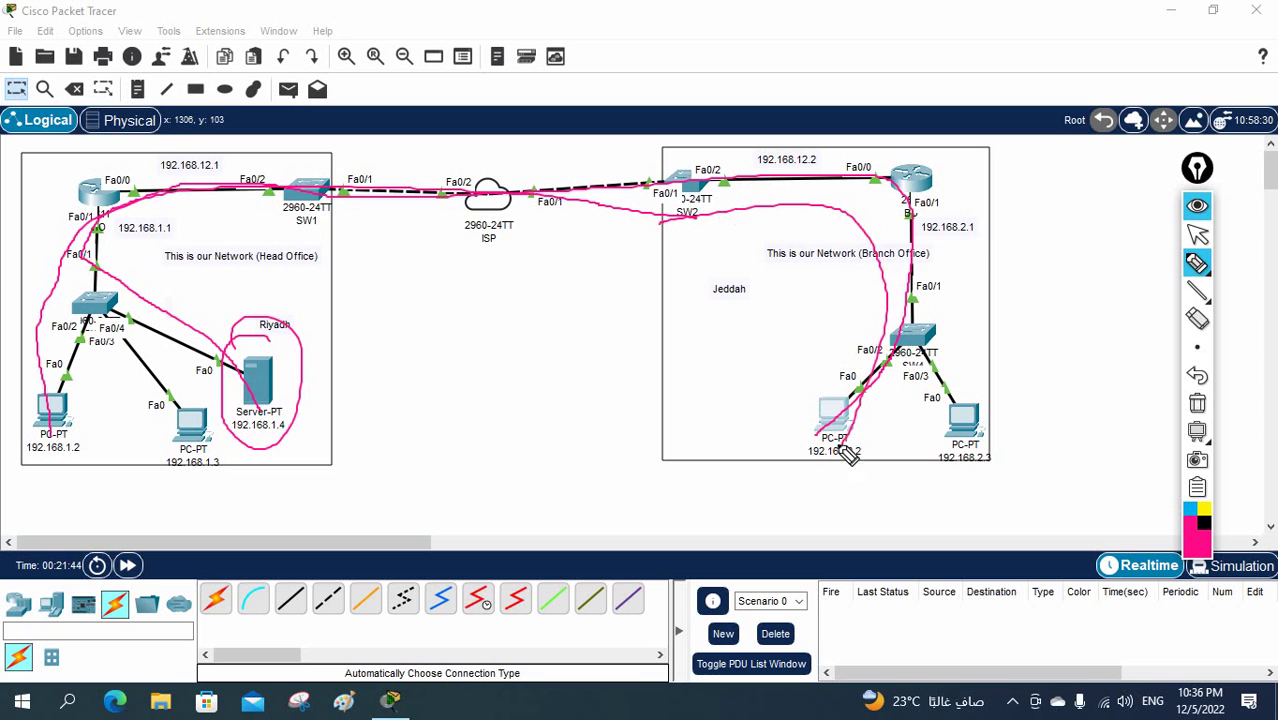
left_click(1197, 403)
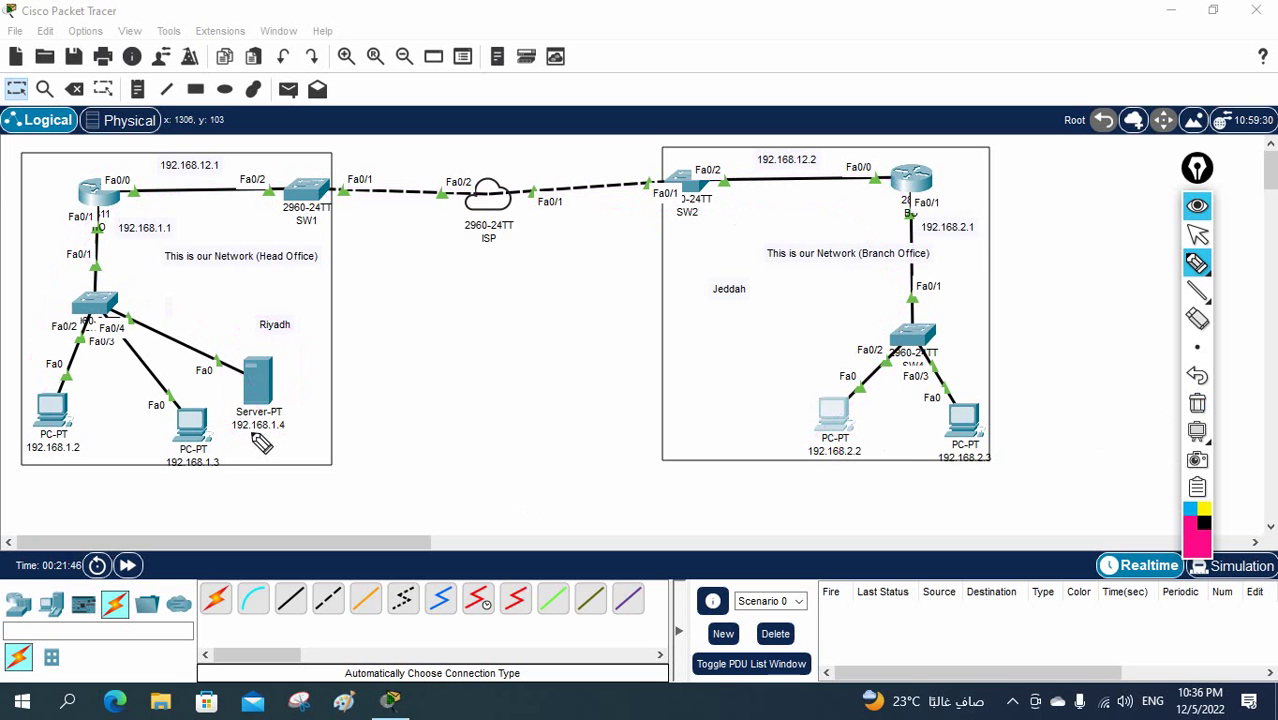
Circle PCs 192.168.1.3 and 192.168.2.2, trace the latter's path to the server, and handwrite an underlined ACL beside the branch network
mouse_move(205, 405)
left_mouse_down()
mouse_move(183, 485)
mouse_move(166, 416)
left_mouse_up()
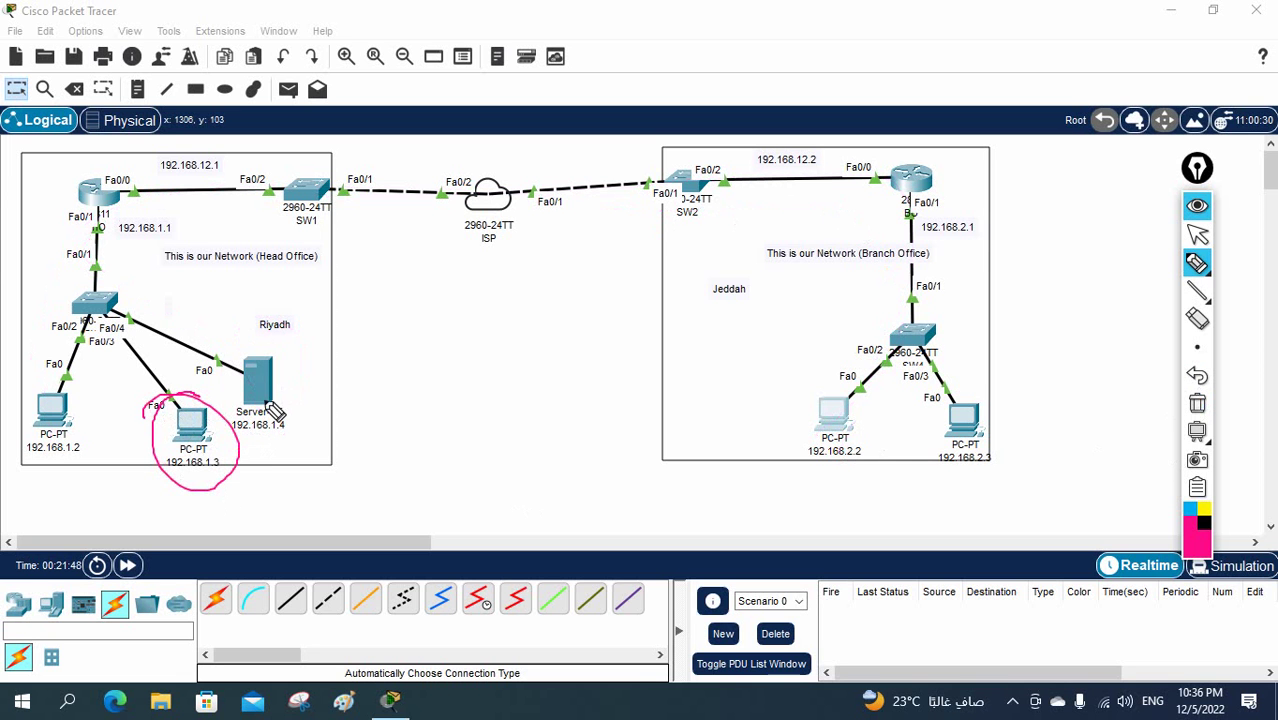
mouse_move(848, 371)
left_mouse_down()
mouse_move(776, 449)
mouse_move(860, 391)
mouse_move(800, 375)
mouse_move(805, 332)
mouse_move(738, 215)
mouse_move(551, 184)
mouse_move(223, 251)
mouse_move(268, 352)
left_mouse_up()
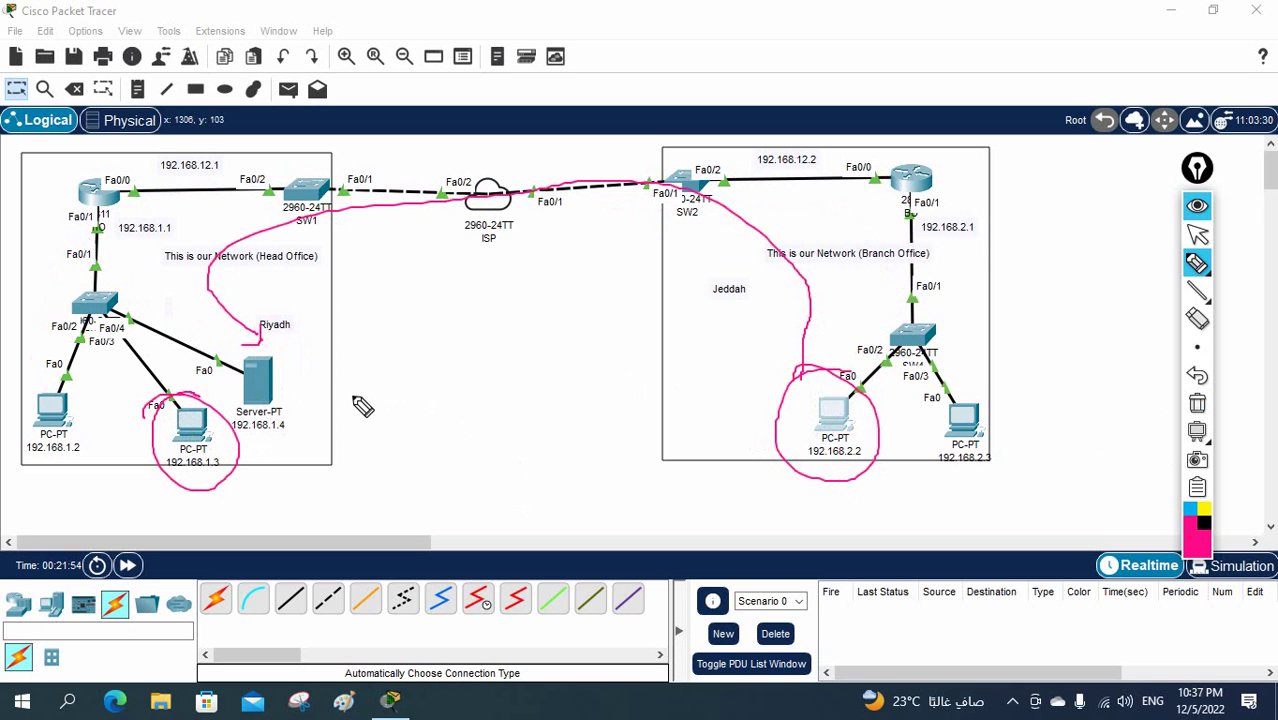
left_click_drag(1044, 234, 1095, 234)
left_click_drag(1100, 210, 1117, 213)
left_click_drag(1060, 250, 1087, 240)
left_click_drag(1064, 262, 1090, 252)
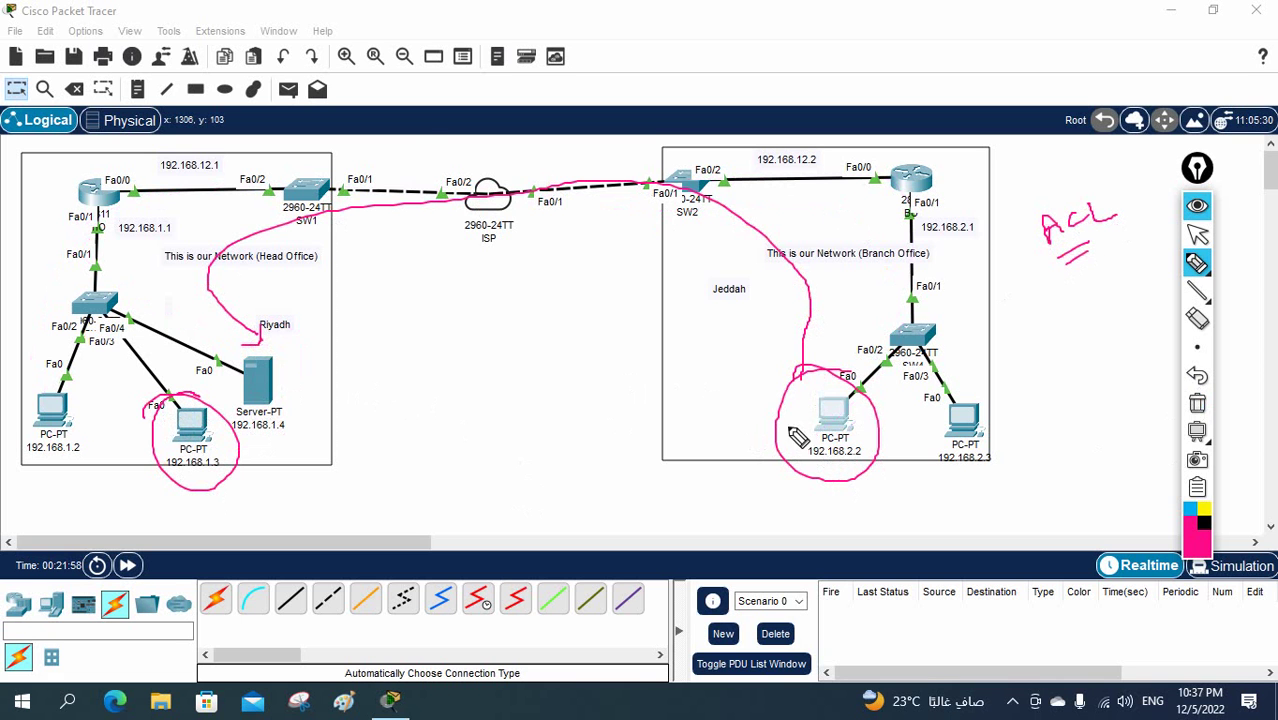
Draw boxes over the SW1–ISP and SW2–branch router links, and mark PC 192.168.2.2 with a circled address and an arrow
mouse_move(380, 168)
left_mouse_down()
mouse_move(372, 222)
mouse_move(399, 240)
mouse_move(415, 144)
mouse_move(372, 165)
left_mouse_up()
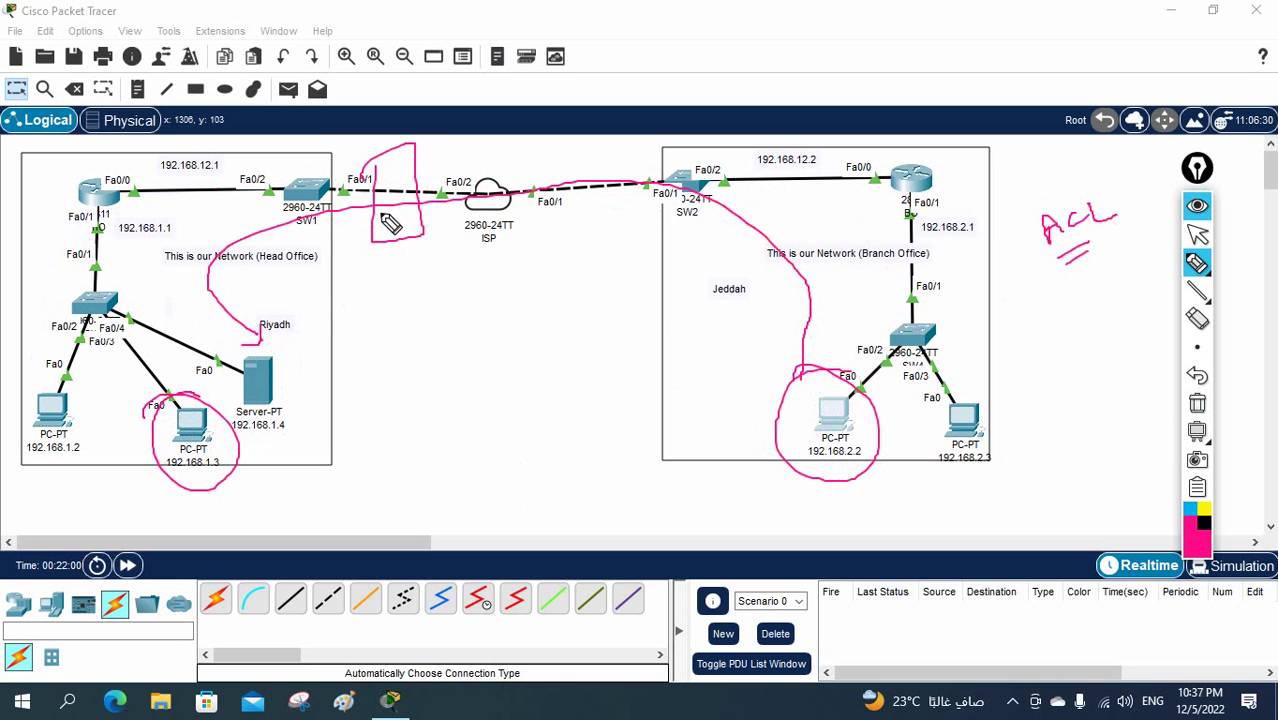
mouse_move(764, 150)
left_mouse_down()
mouse_move(770, 206)
mouse_move(807, 131)
mouse_move(760, 212)
left_mouse_up()
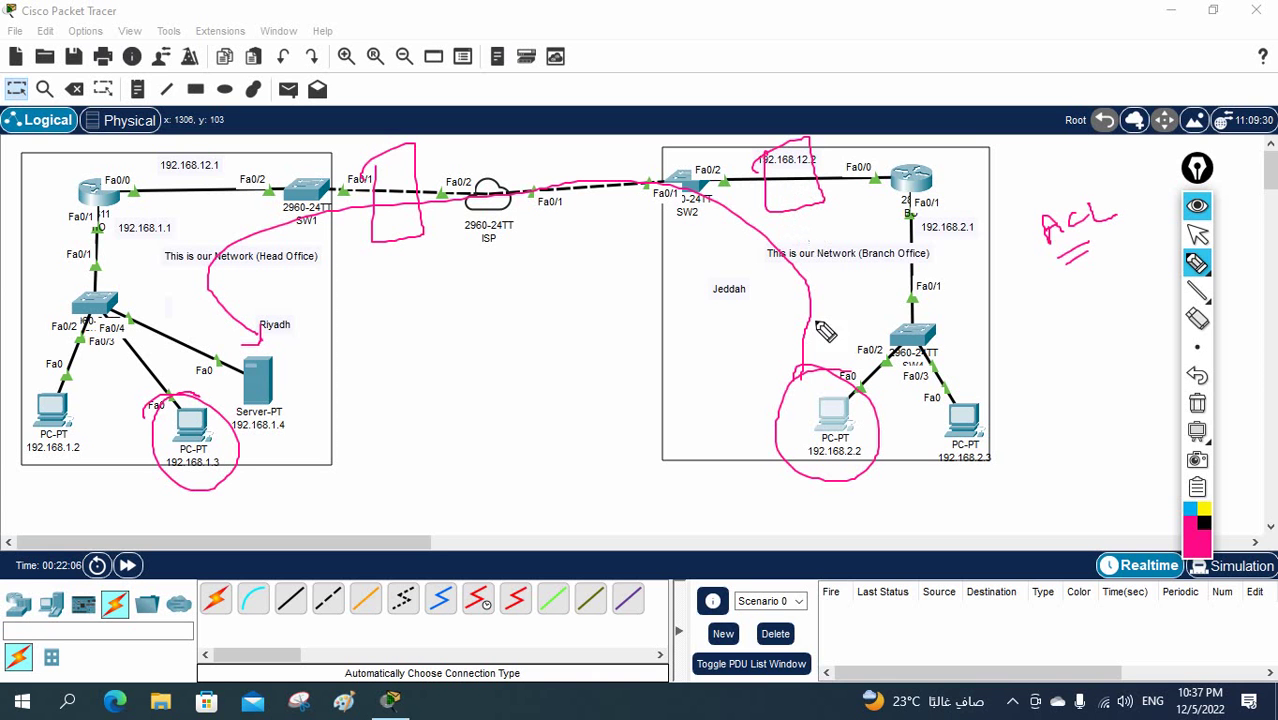
mouse_move(828, 477)
left_mouse_down()
mouse_move(875, 450)
mouse_move(847, 463)
left_mouse_up()
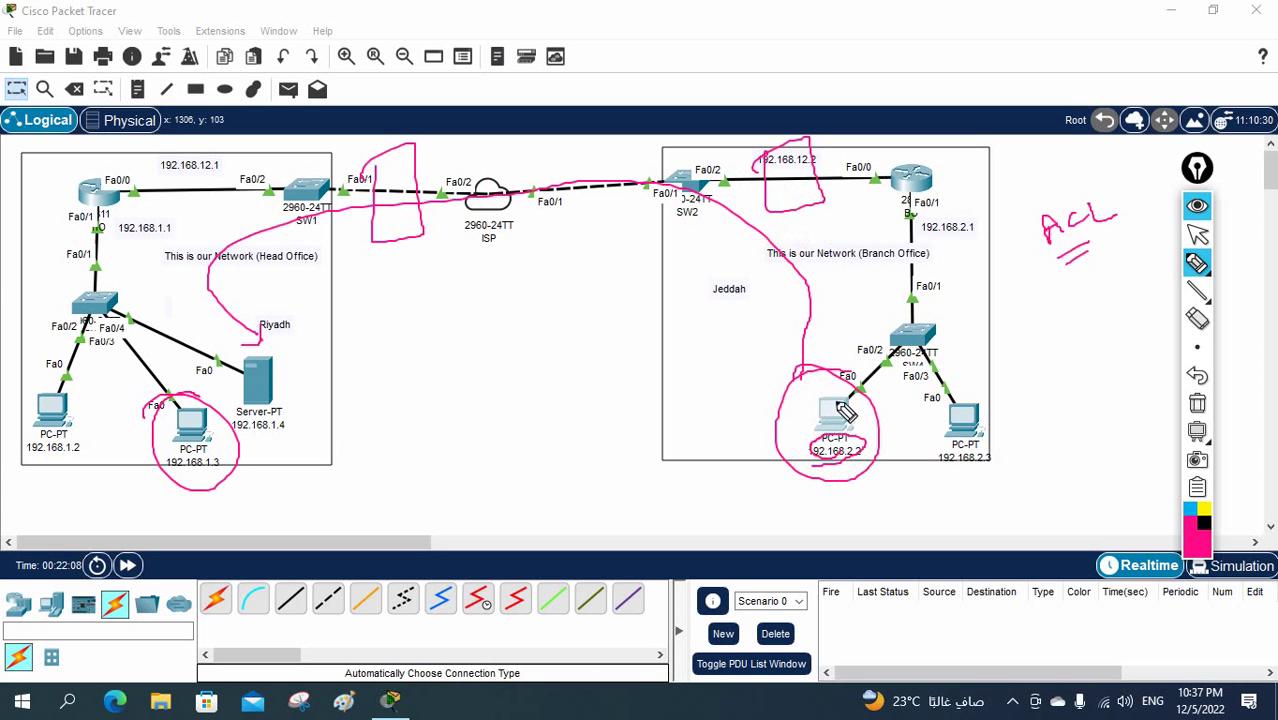
mouse_move(792, 392)
left_mouse_down()
mouse_move(807, 433)
mouse_move(845, 403)
left_mouse_up()
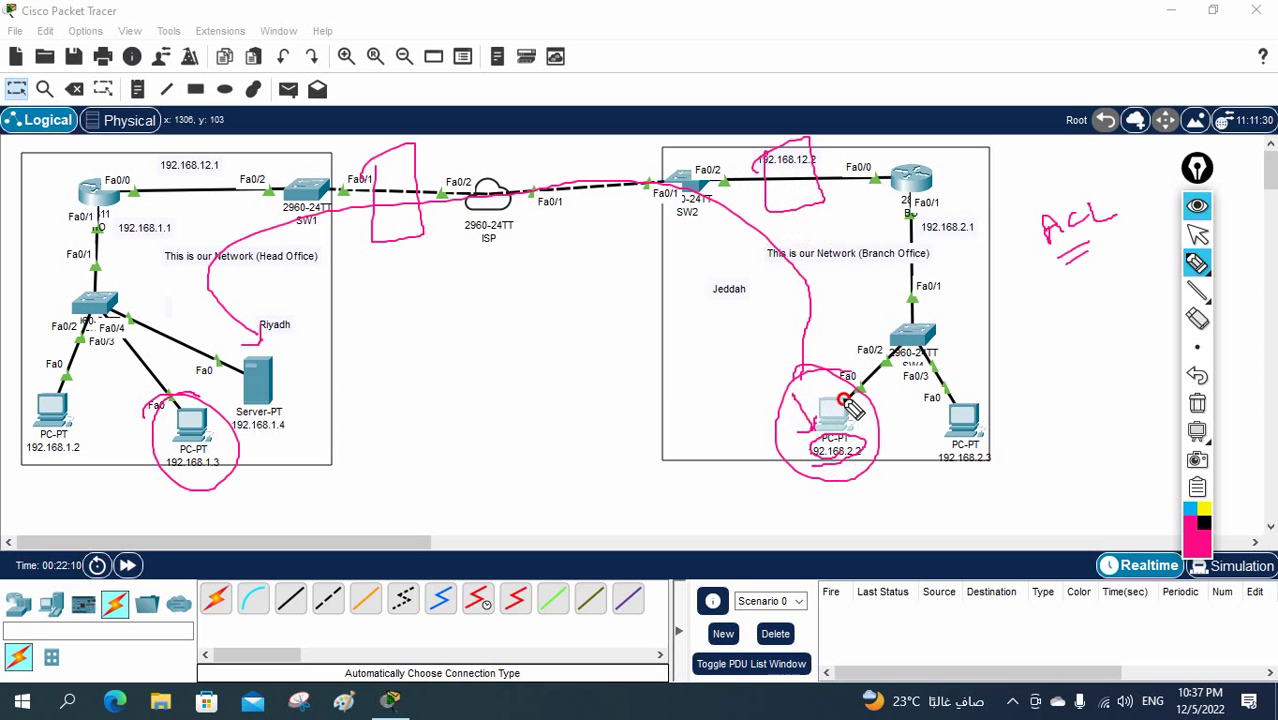
Handwrite circled AD and ISE notes between the offices, label the branch link's box FG, and clear all annotations
mouse_move(586, 400)
left_mouse_down()
mouse_move(590, 368)
mouse_move(612, 372)
mouse_move(634, 352)
mouse_move(638, 388)
left_mouse_up()
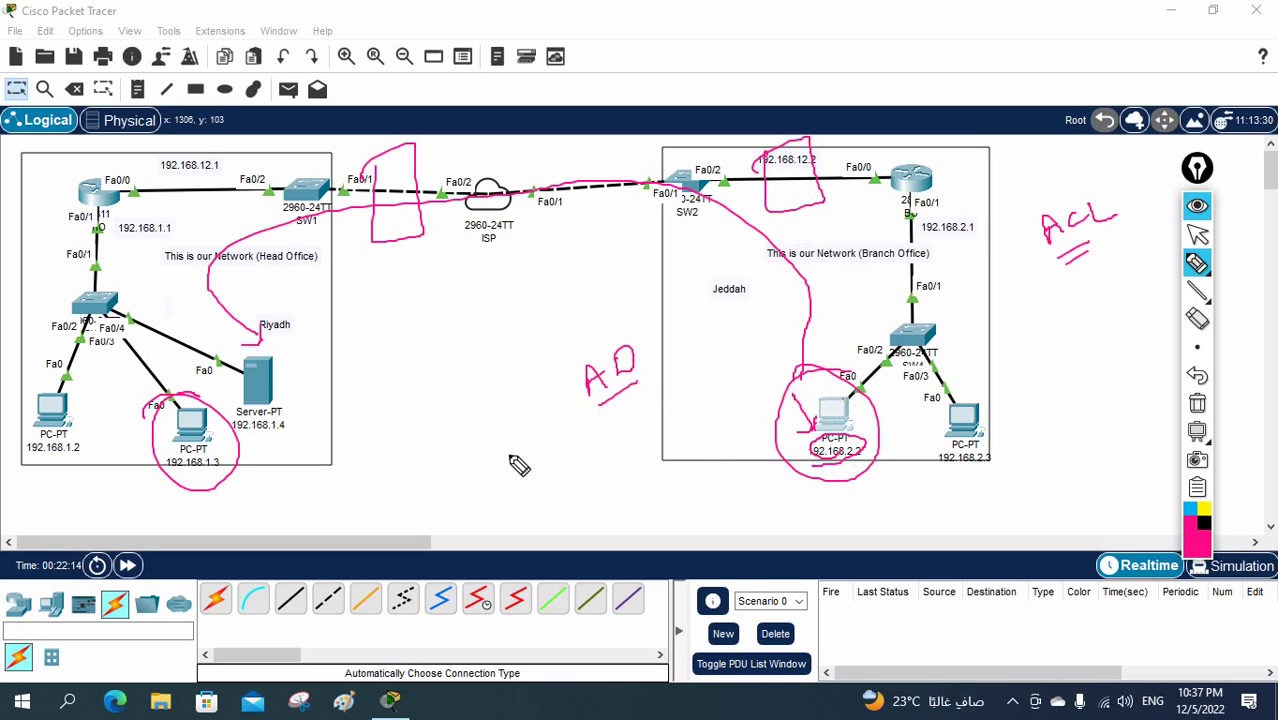
mouse_move(510, 450)
left_mouse_down()
mouse_move(506, 487)
mouse_move(541, 441)
mouse_move(556, 448)
mouse_move(540, 500)
mouse_move(584, 462)
left_mouse_up()
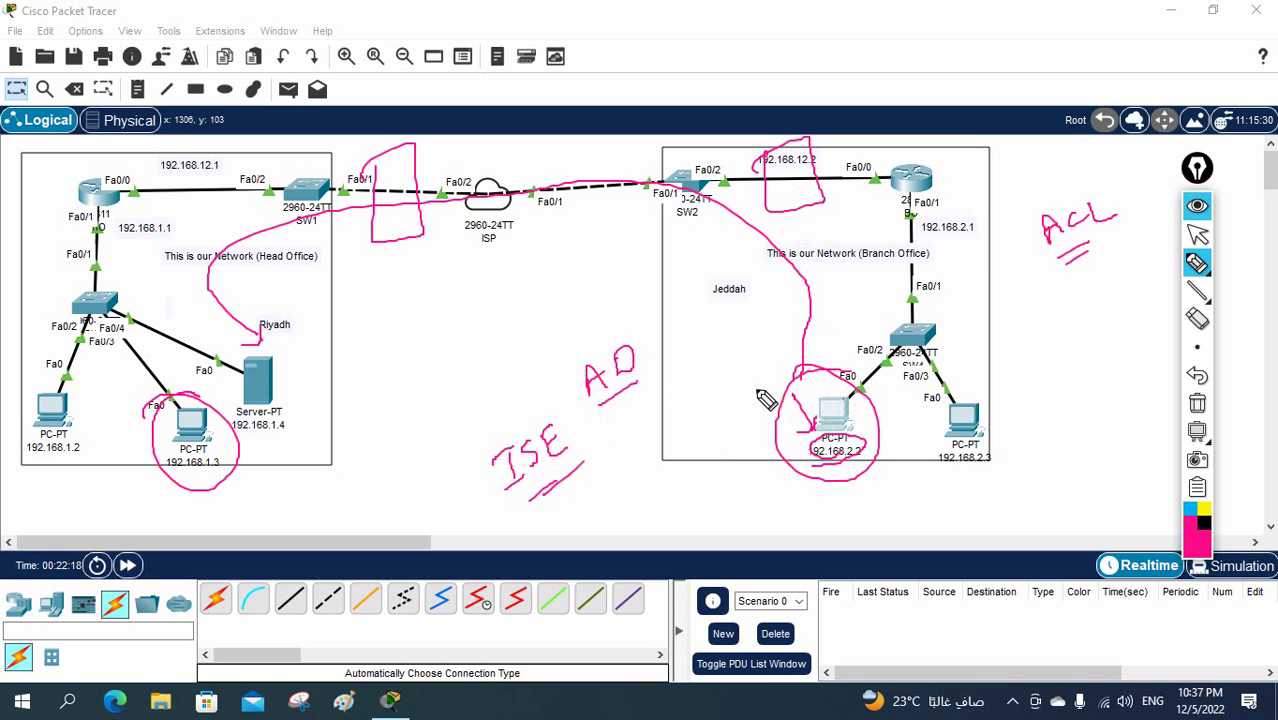
mouse_move(556, 437)
left_mouse_down()
mouse_move(458, 509)
mouse_move(596, 486)
mouse_move(508, 432)
left_mouse_up()
mouse_move(622, 358)
left_mouse_down()
mouse_move(585, 337)
mouse_move(587, 391)
mouse_move(668, 337)
left_mouse_up()
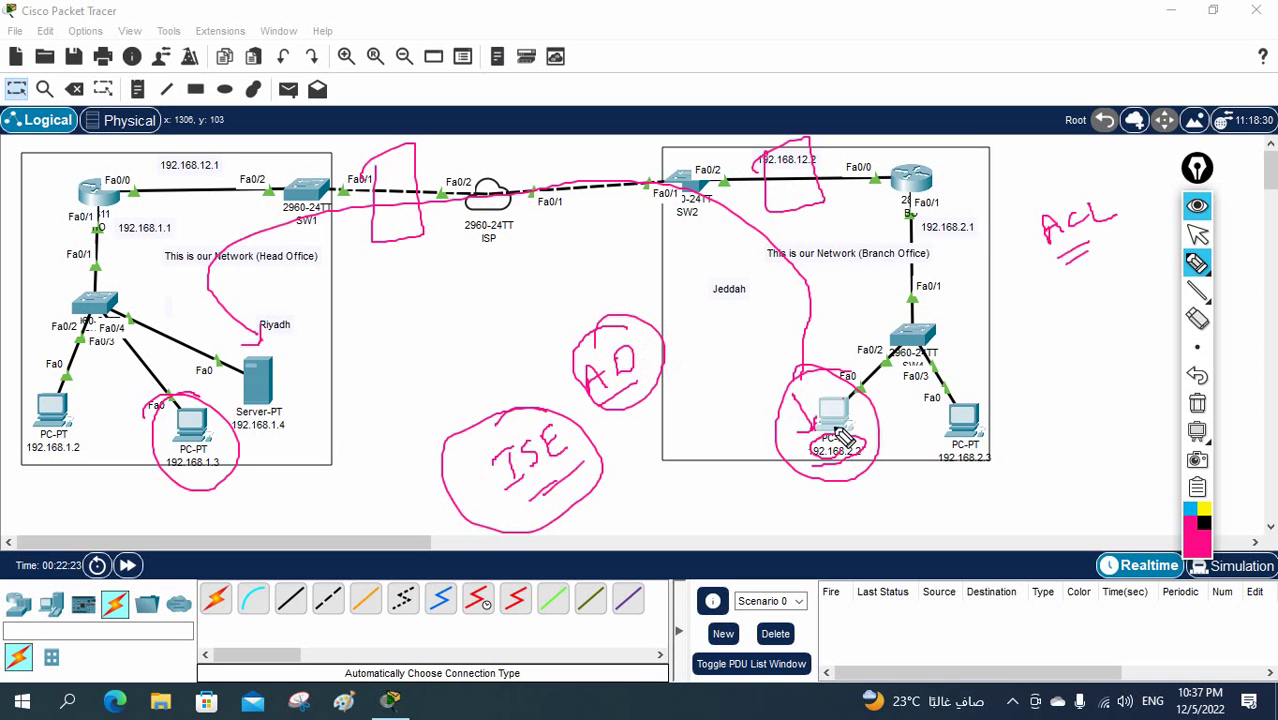
mouse_move(801, 215)
left_mouse_down()
mouse_move(782, 188)
mouse_move(808, 180)
mouse_move(818, 226)
left_mouse_up()
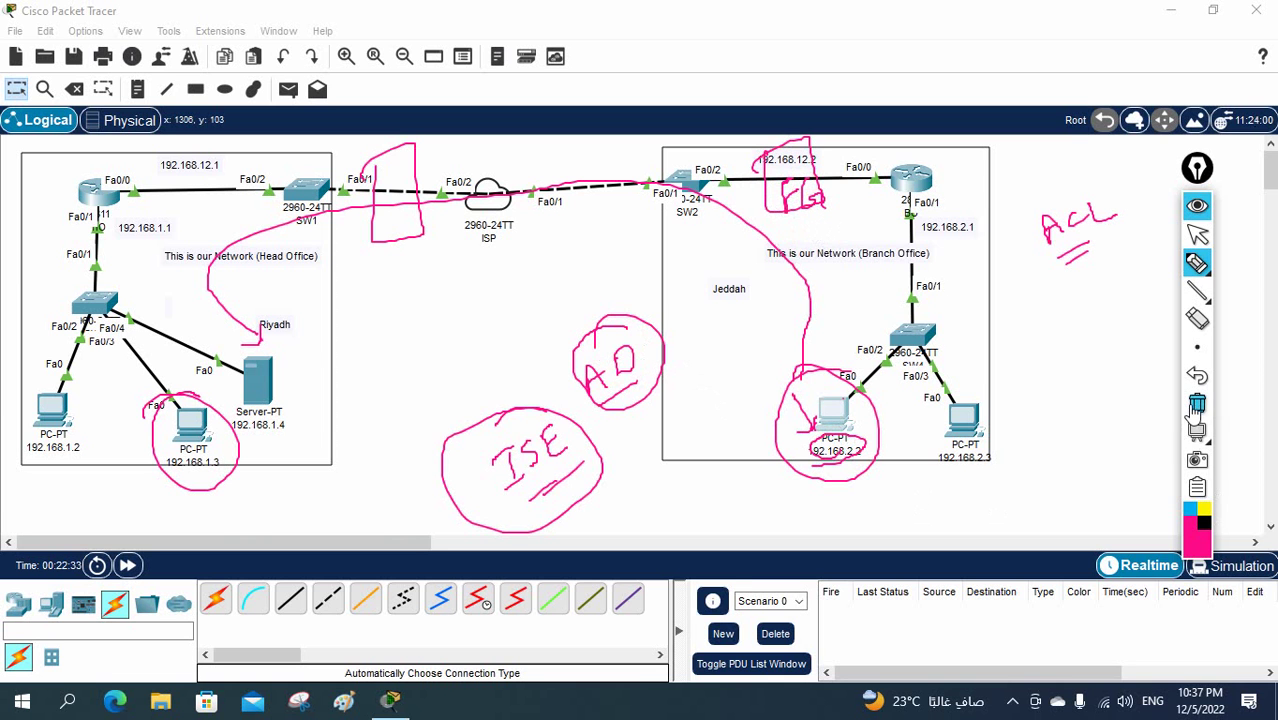
left_click(1196, 403)
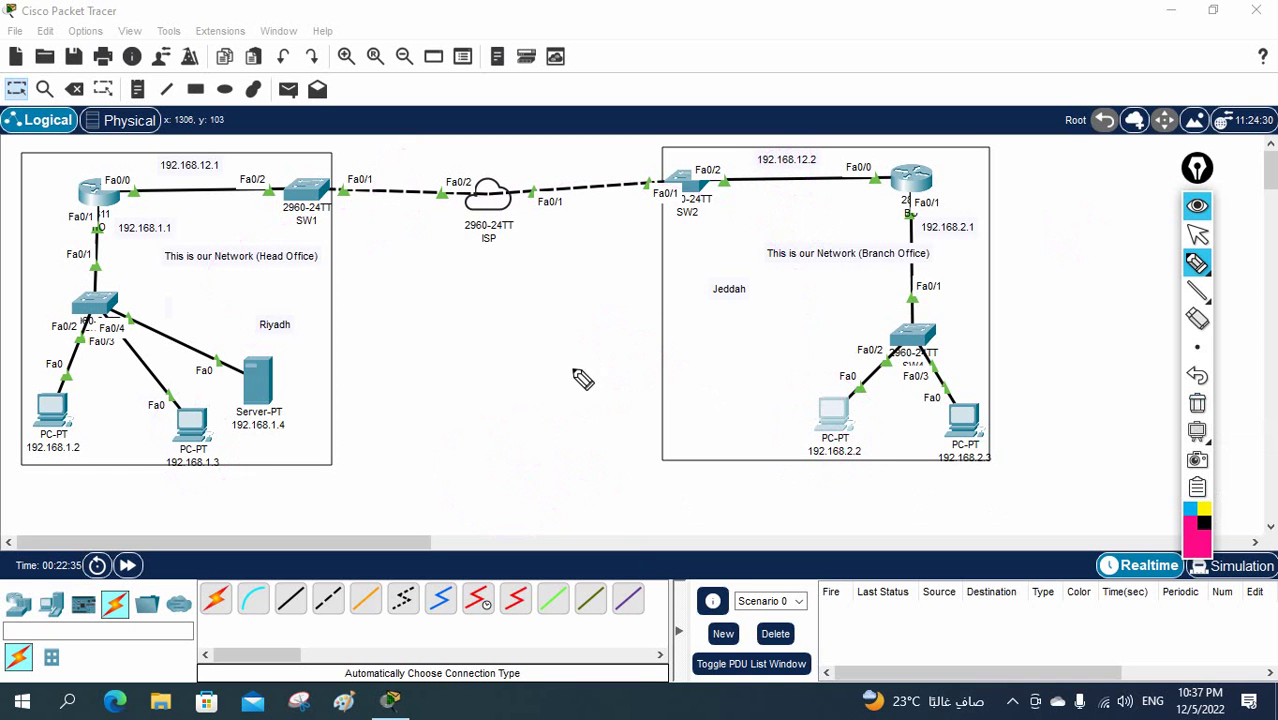
Handwrite an underlined RIP V1 between the two offices, clear it, and return to the normal pointer
mouse_move(480, 375)
left_mouse_down()
mouse_move(464, 402)
mouse_move(520, 370)
mouse_move(543, 392)
mouse_move(537, 357)
left_mouse_up()
mouse_move(522, 422)
left_mouse_down()
mouse_move(547, 405)
mouse_move(566, 448)
left_mouse_up()
mouse_move(522, 492)
left_mouse_down()
mouse_move(583, 462)
mouse_move(612, 467)
left_mouse_up()
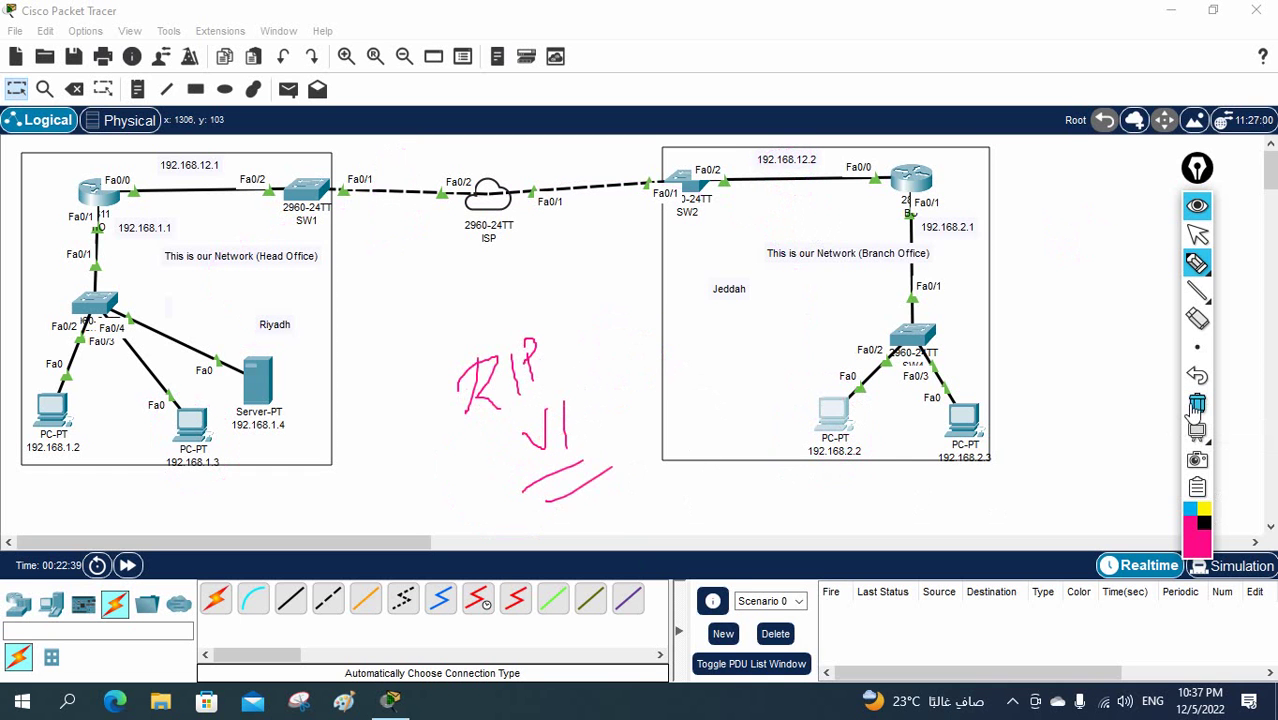
left_click(1196, 403)
left_click(1196, 234)
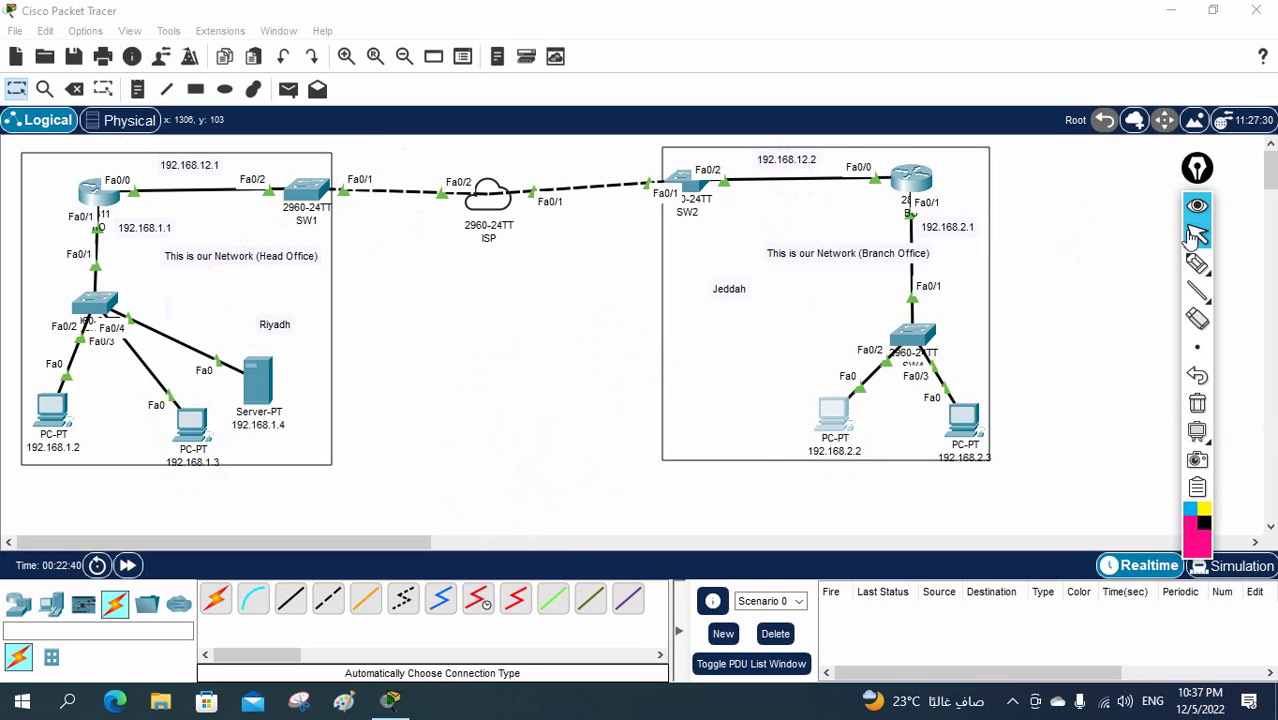